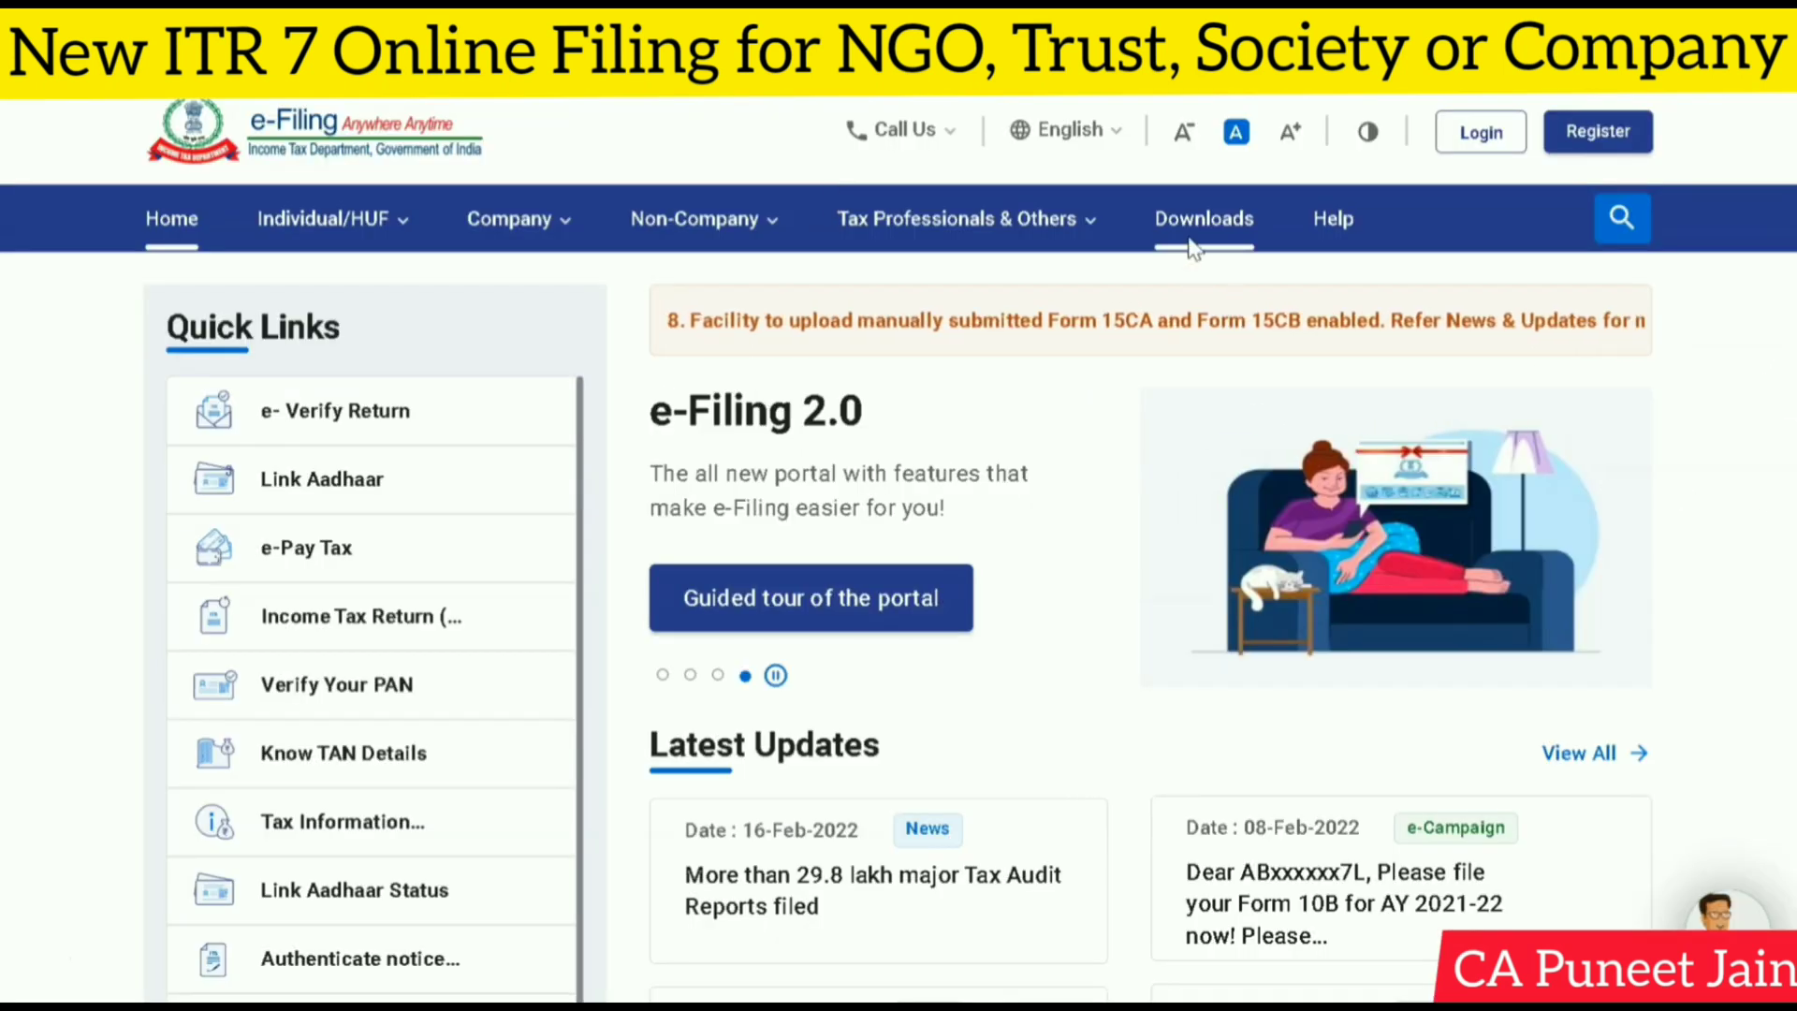
Step: Open the e-Filing portal's Downloads page and expand the ITR 7 section with its utility files
click(1213, 224)
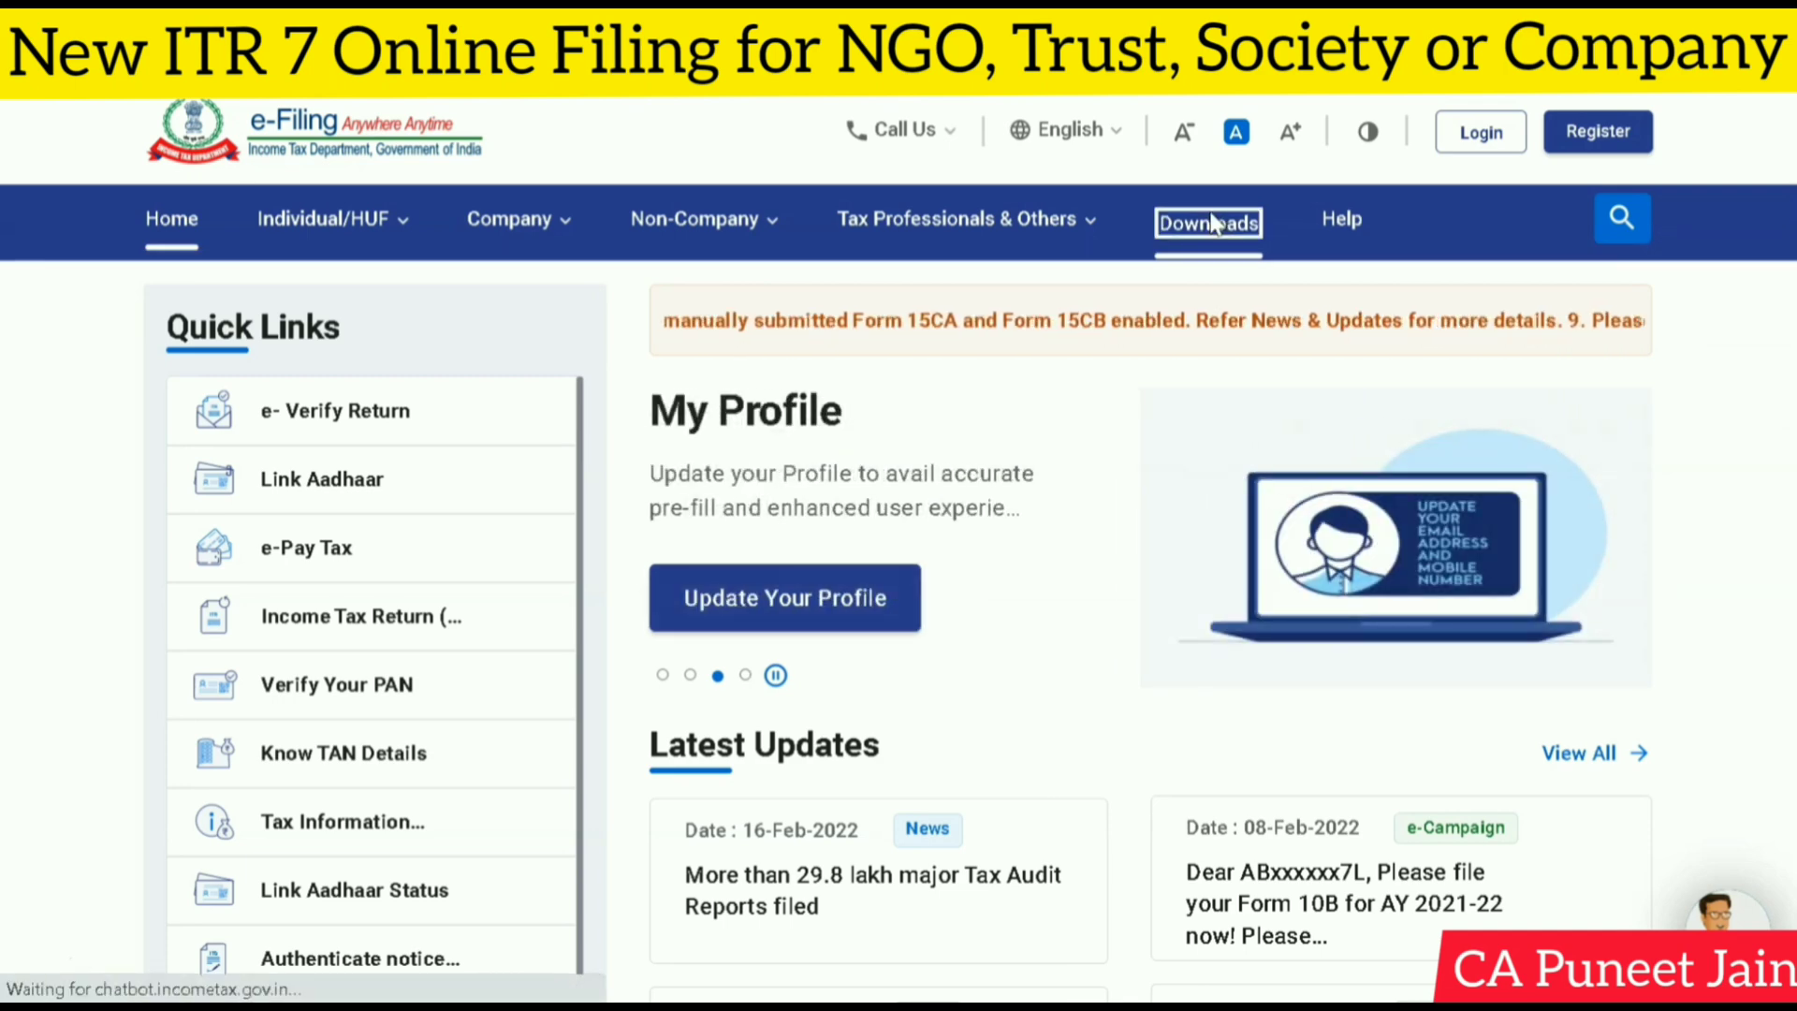
scroll(1211, 225, down, 7)
scroll(1129, 612, down, 2)
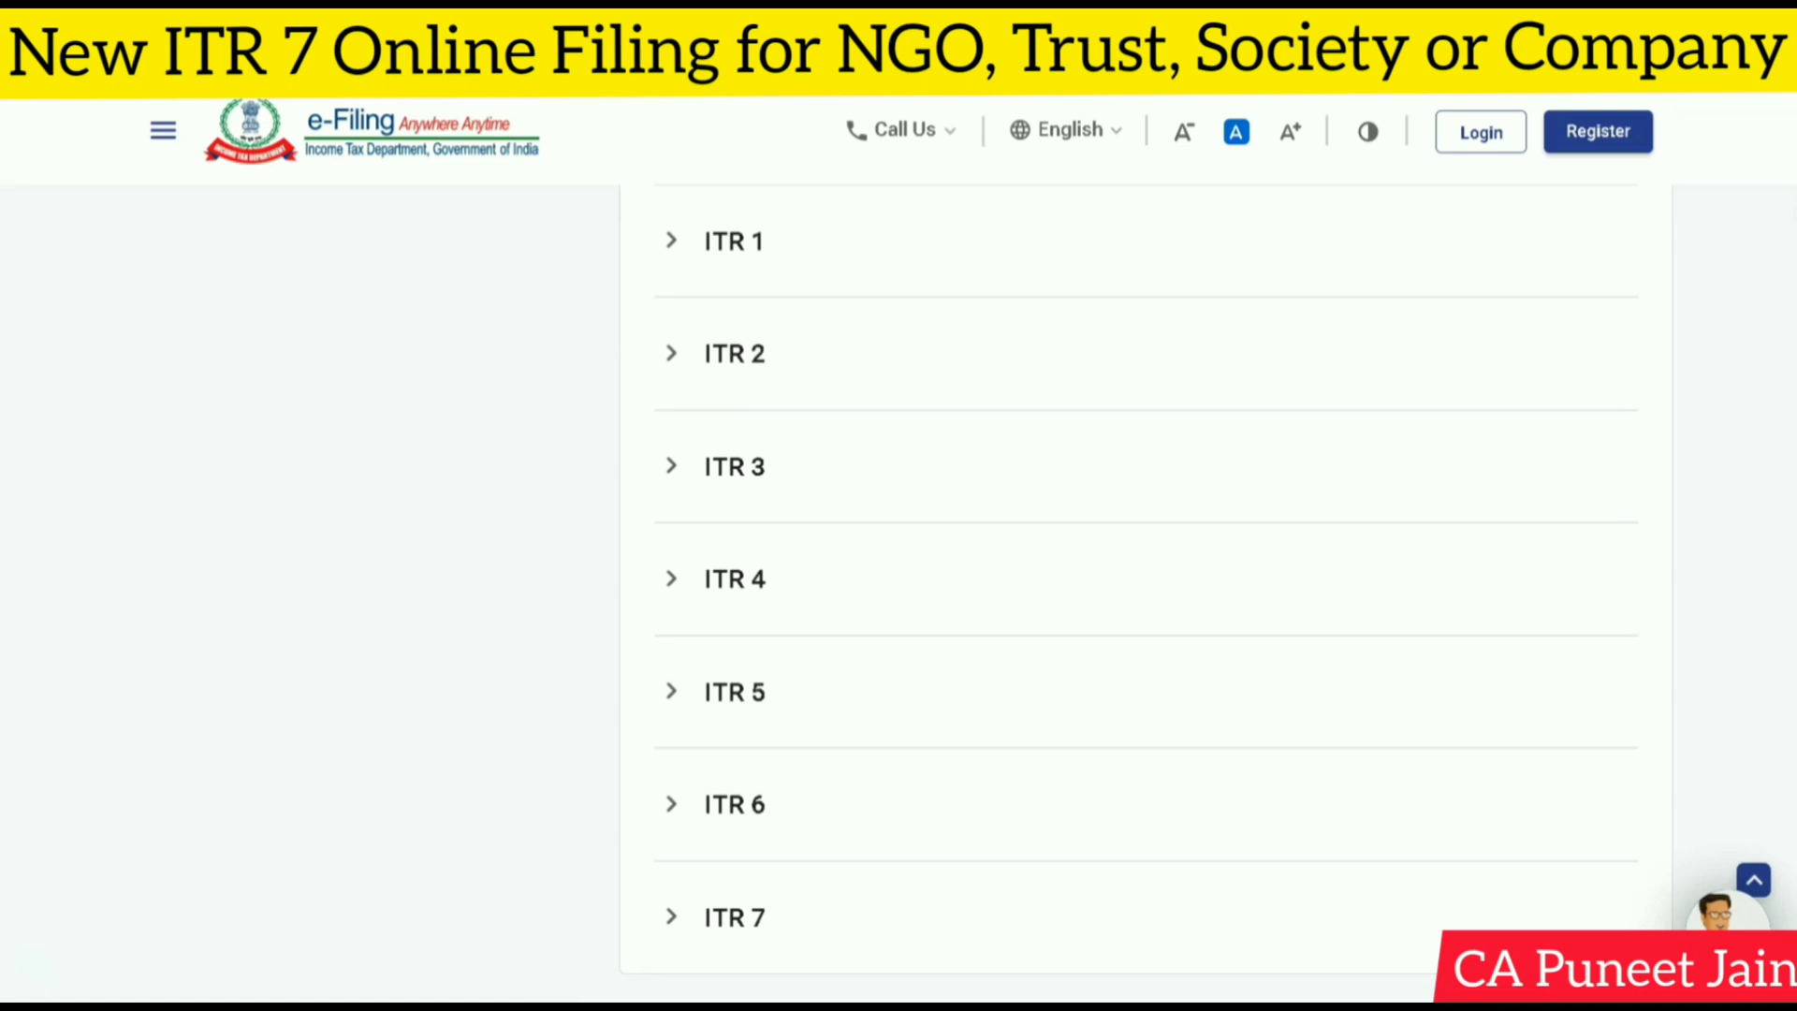
scroll(1146, 562, down, 2)
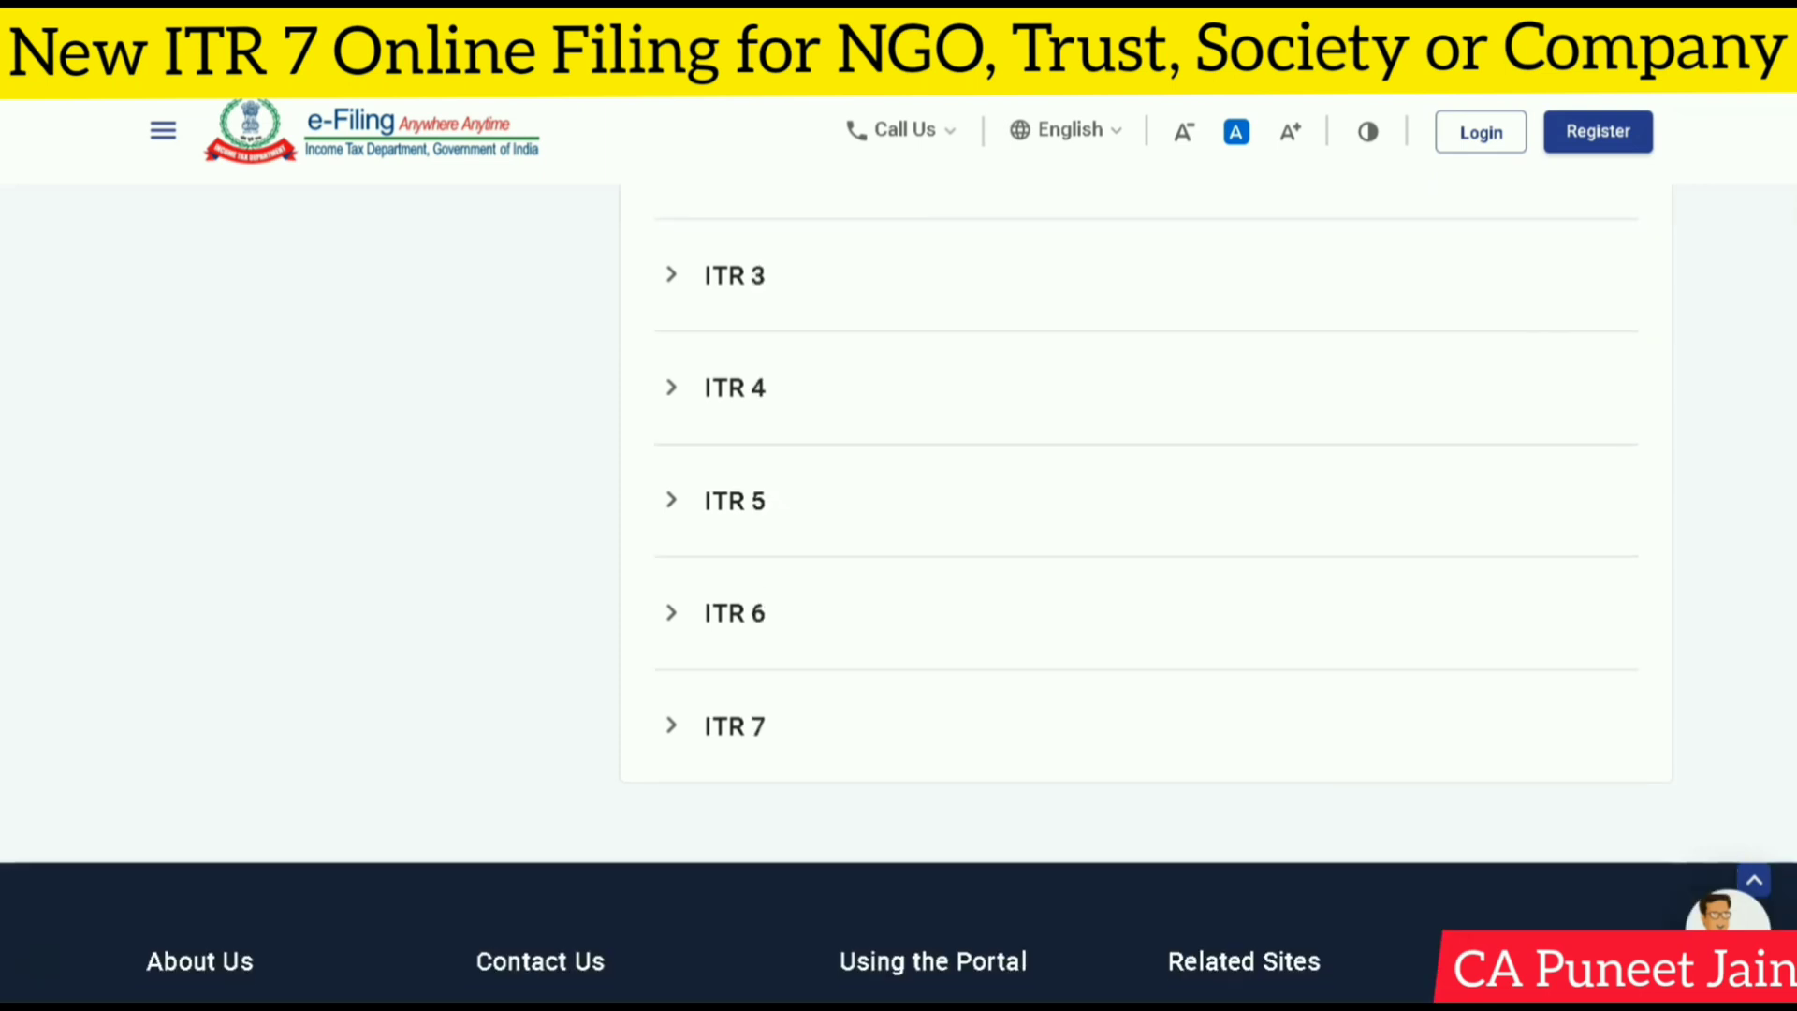
click(669, 730)
scroll(711, 608, down, 5)
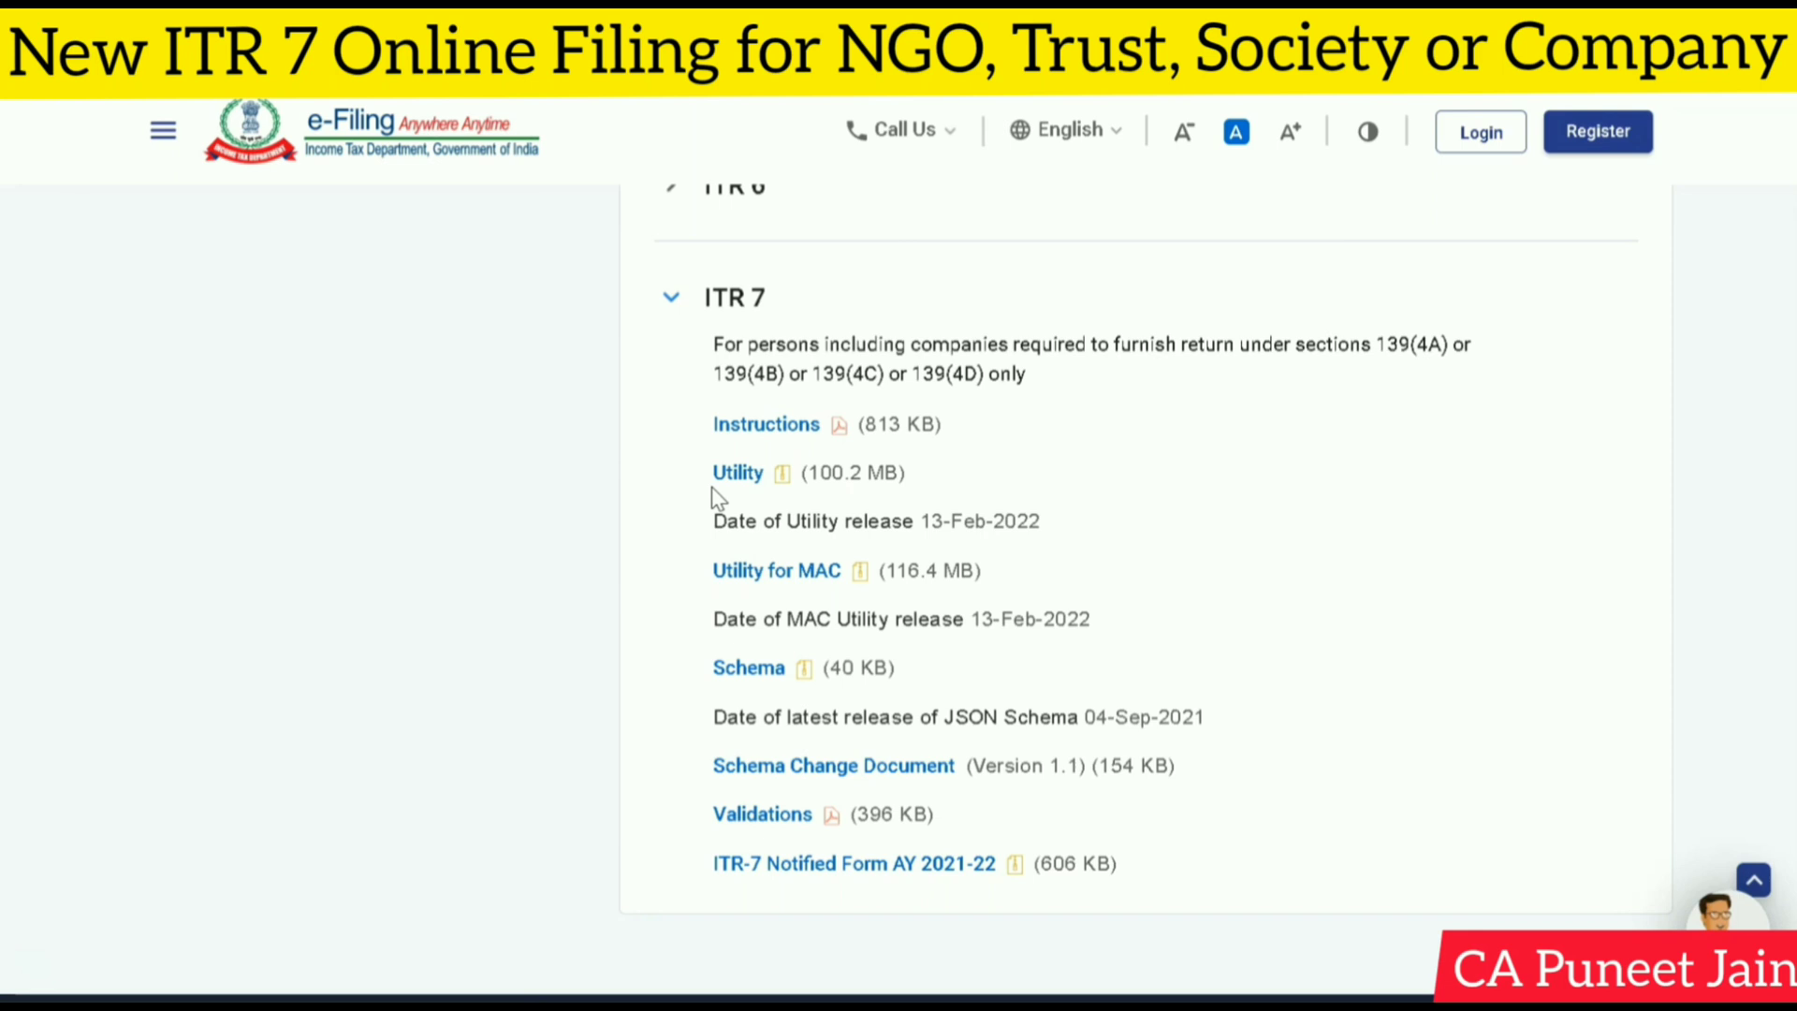
scroll(891, 469, up, 3)
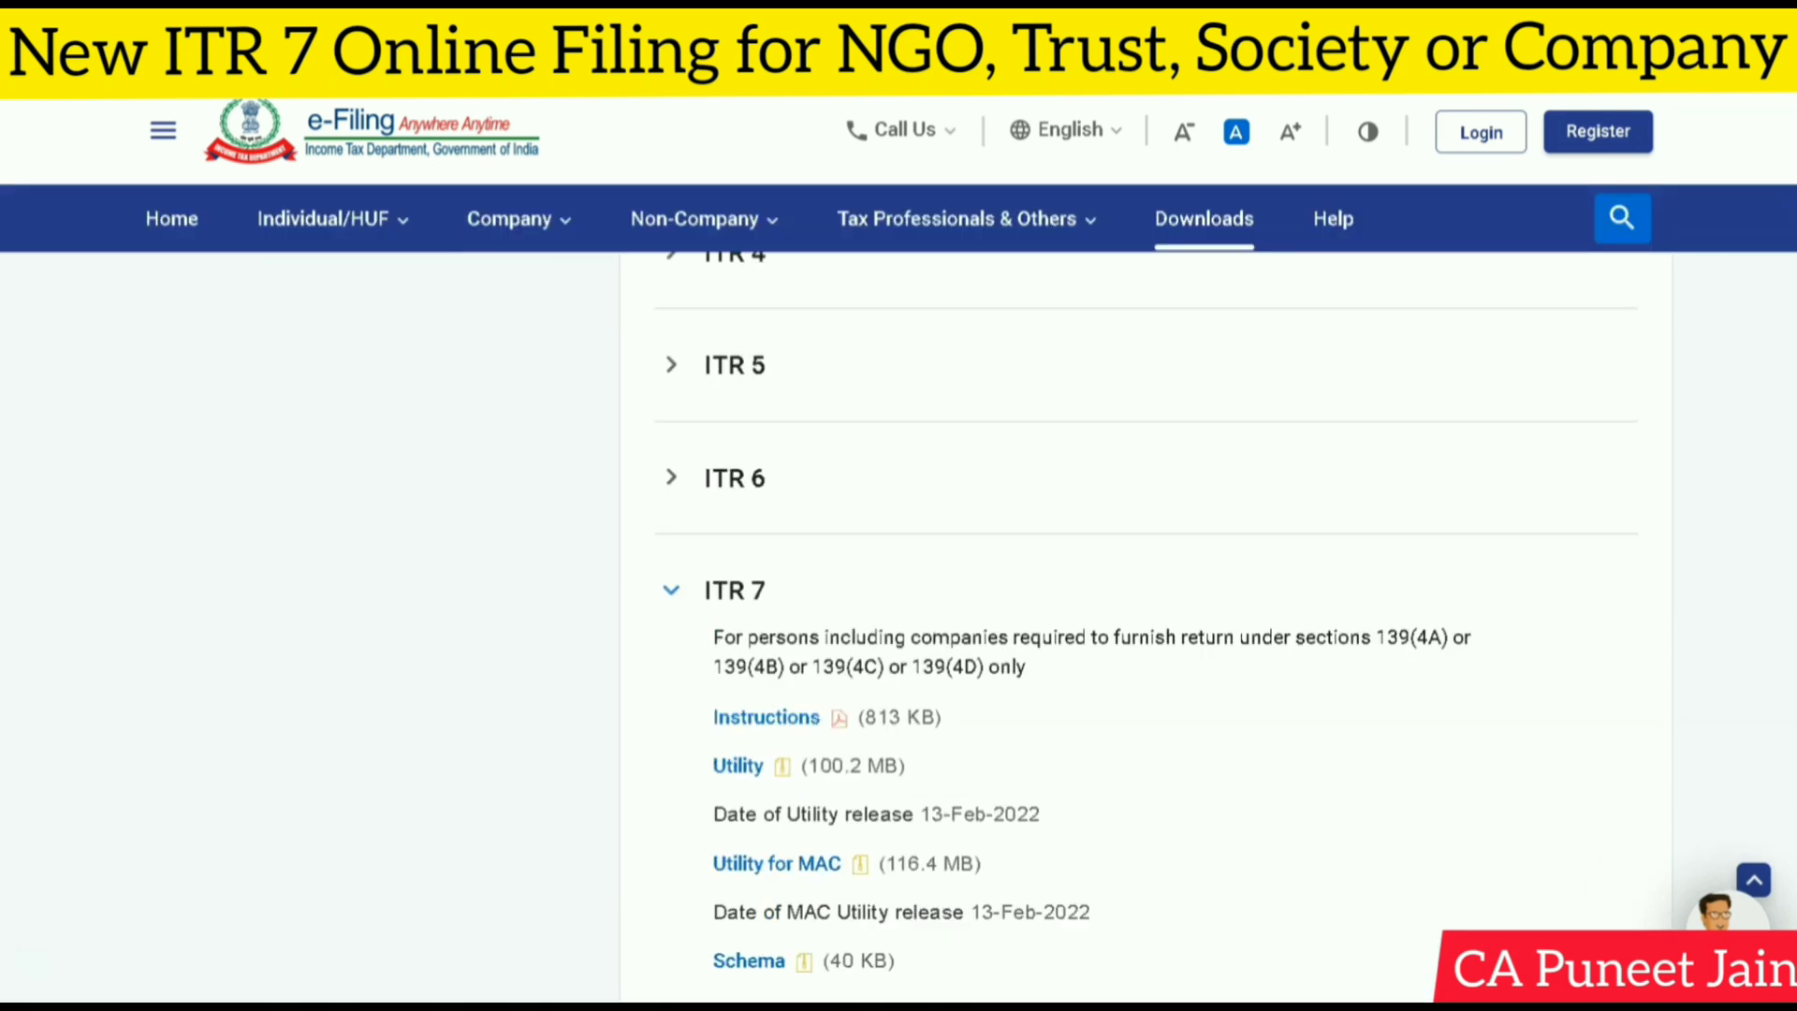
scroll(1145, 590, down, 3)
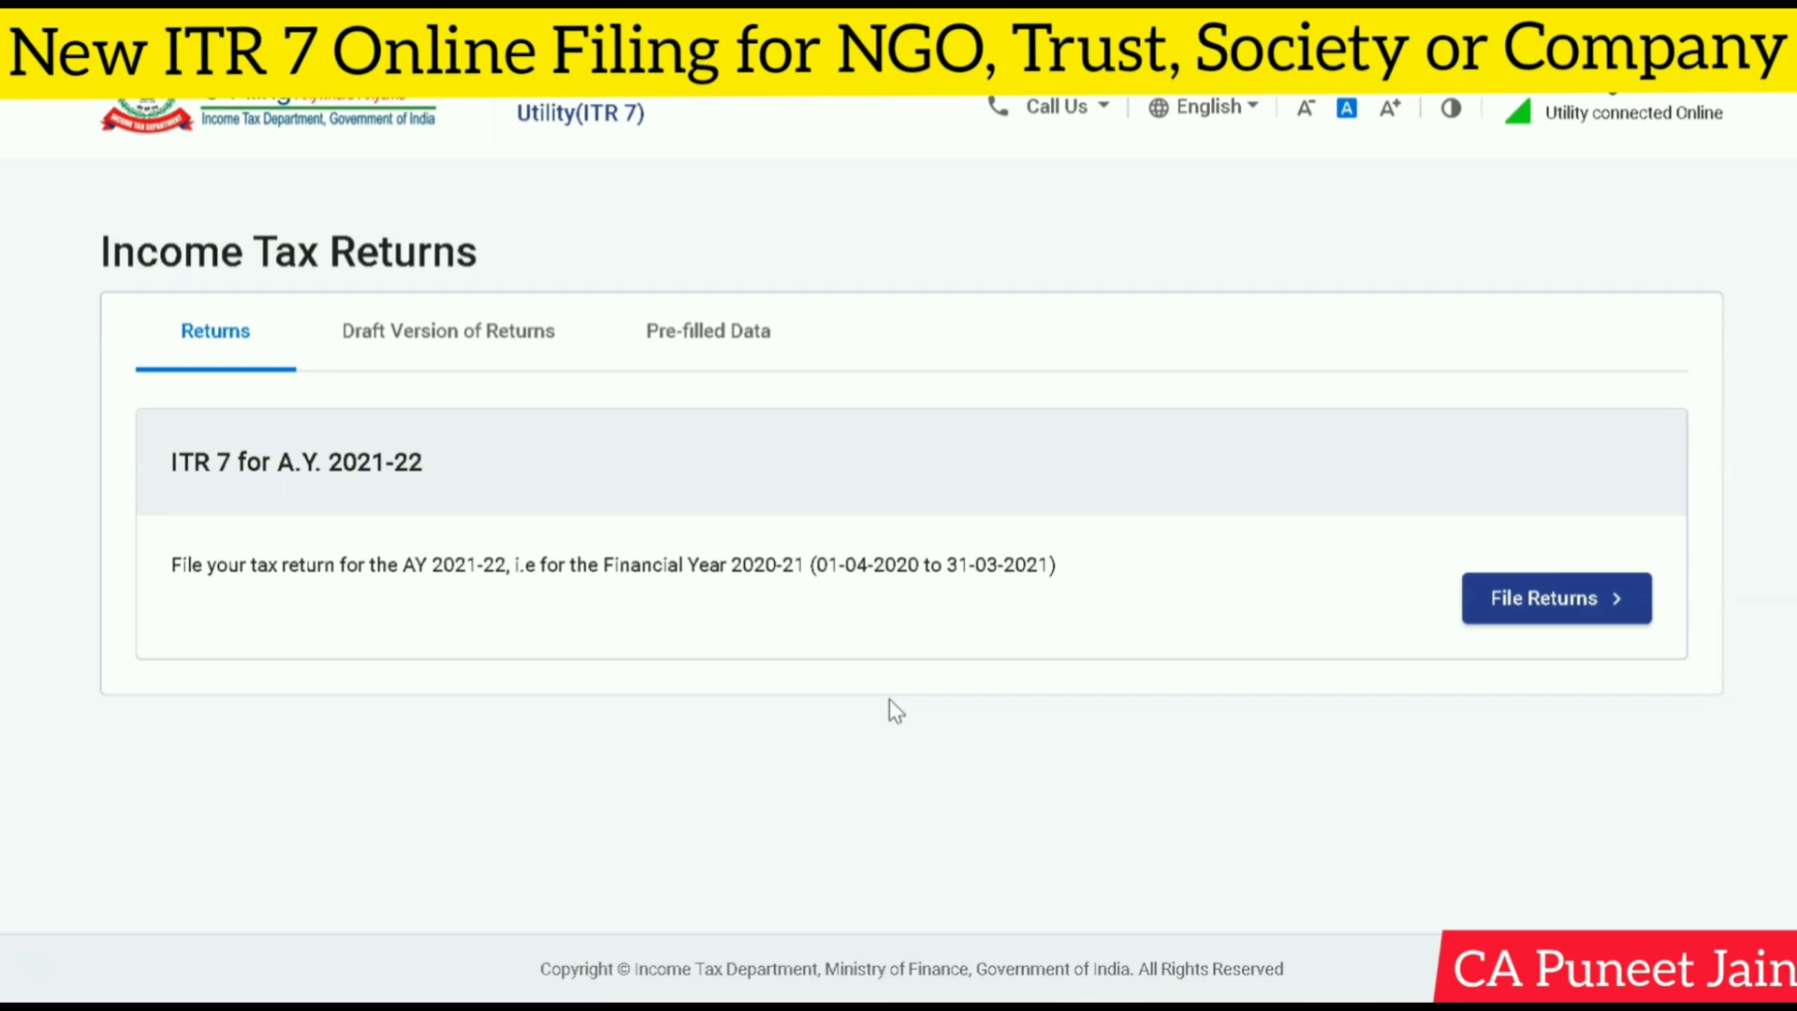
Step: In the ITR 7 utility, start filing the A.Y. 2021-22 return and proceed with the Download Pre-filled Data option
click(1540, 597)
scroll(134, 625, down, 3)
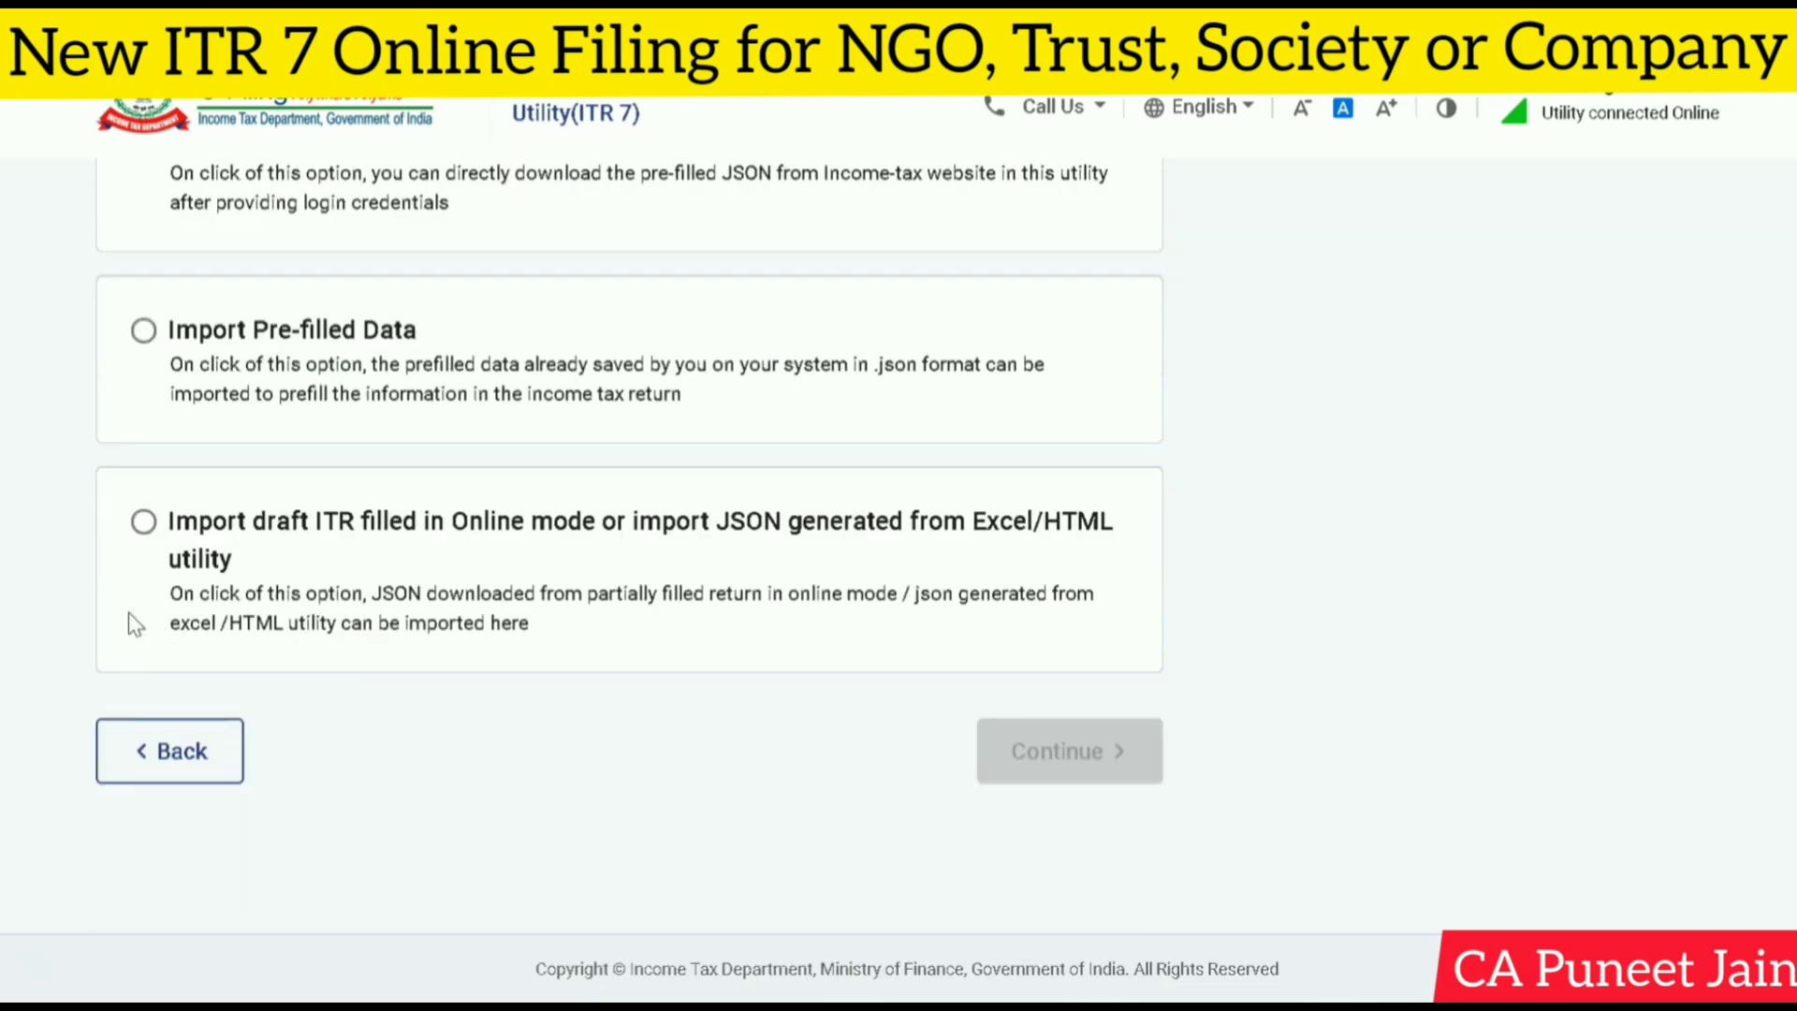
scroll(134, 626, up, 2)
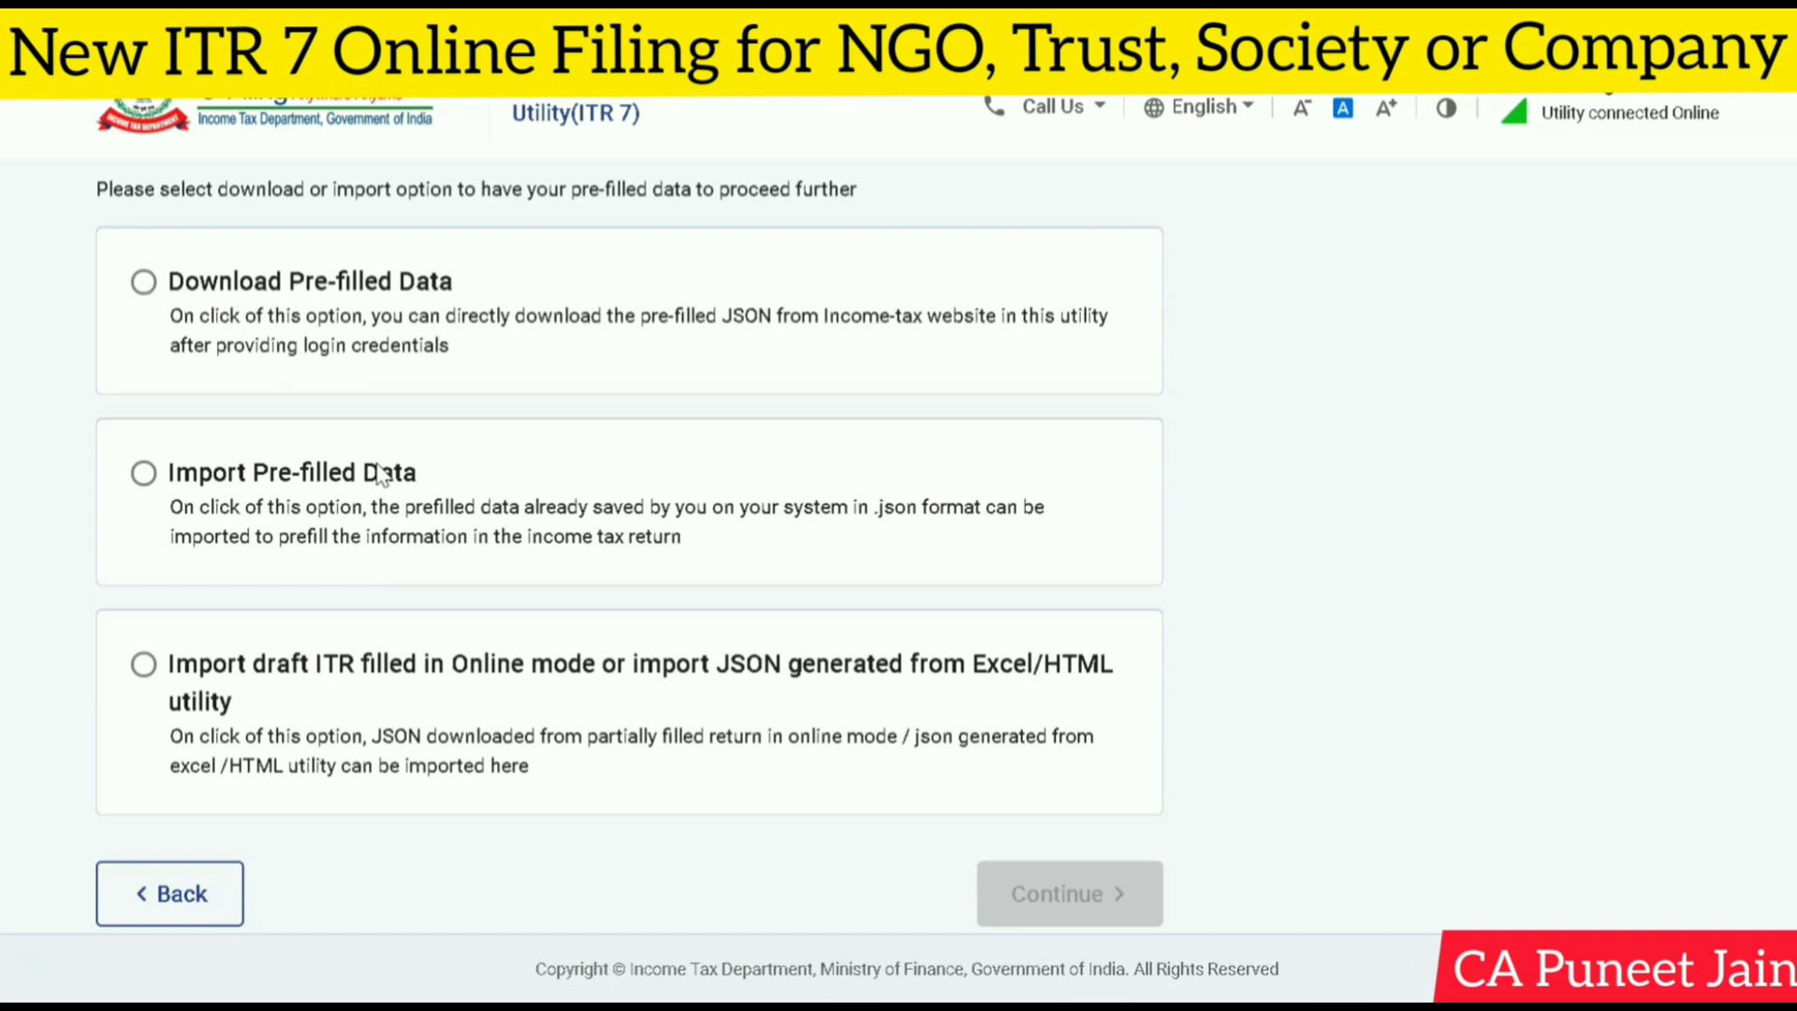
click(145, 283)
click(1133, 903)
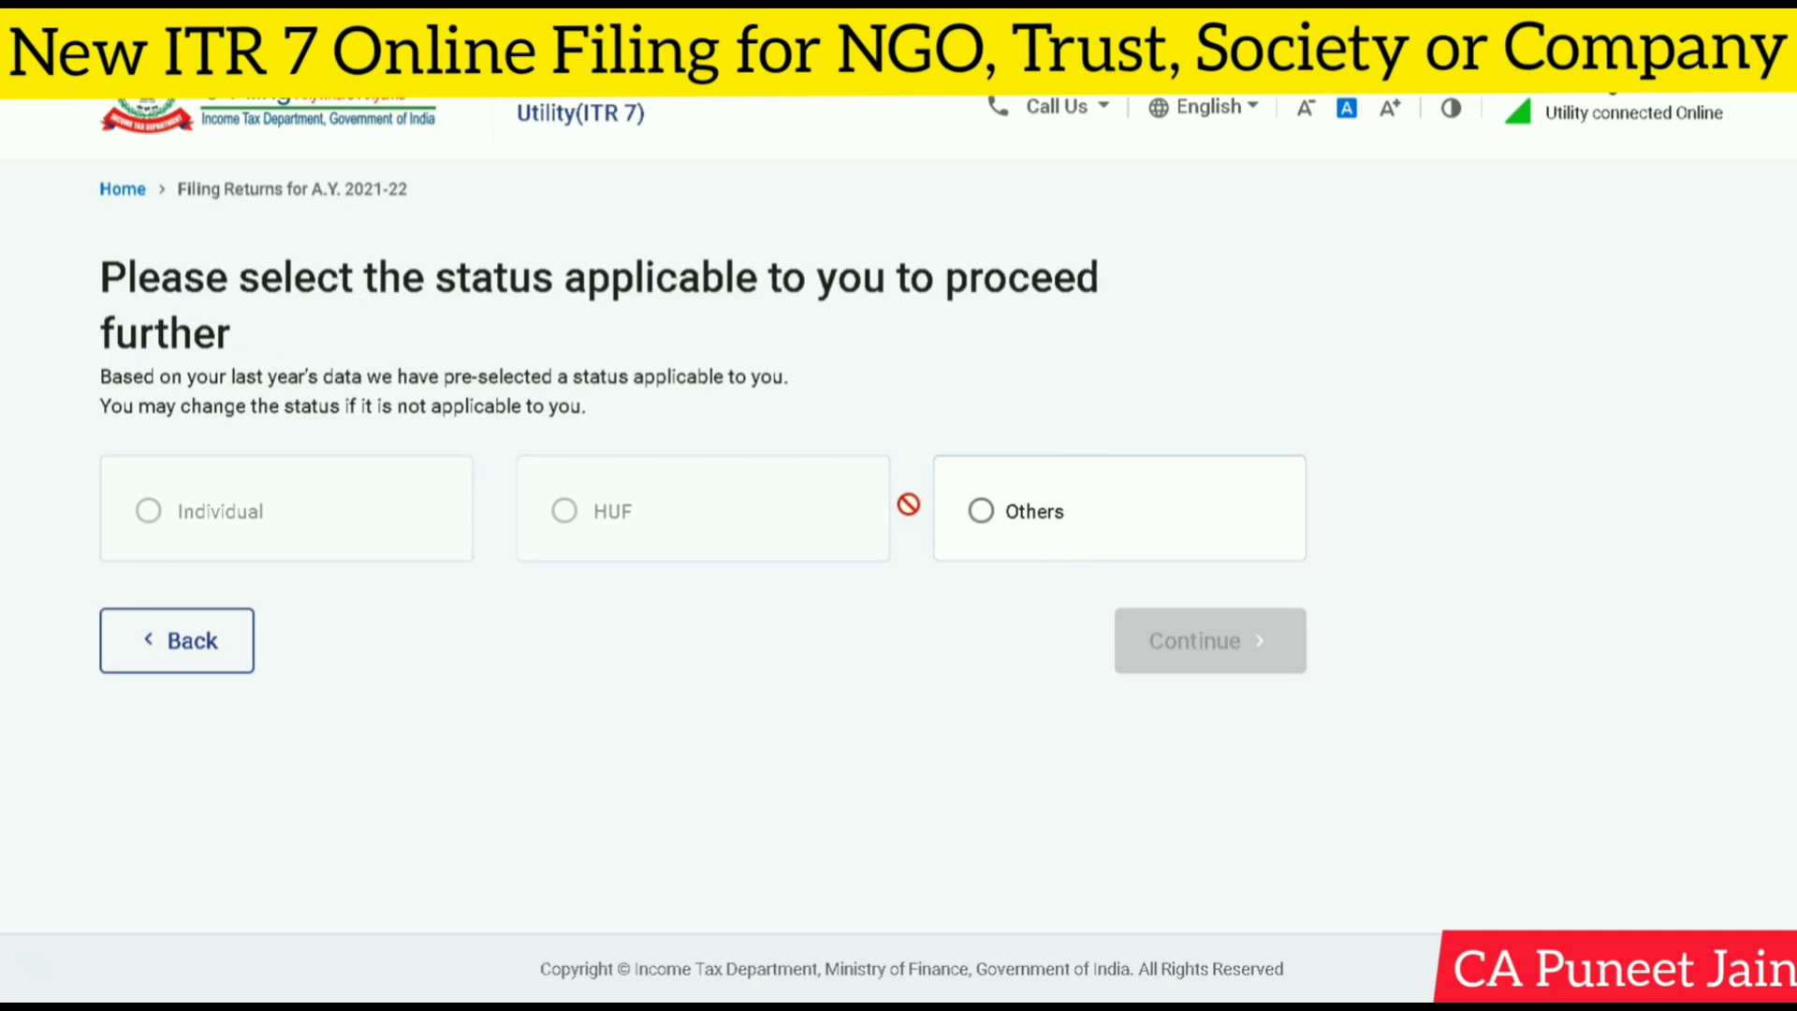
Step: Set the applicable status to Others, Association of Persons (AOP) / (BOI), and continue
click(980, 515)
scroll(1183, 614, down, 2)
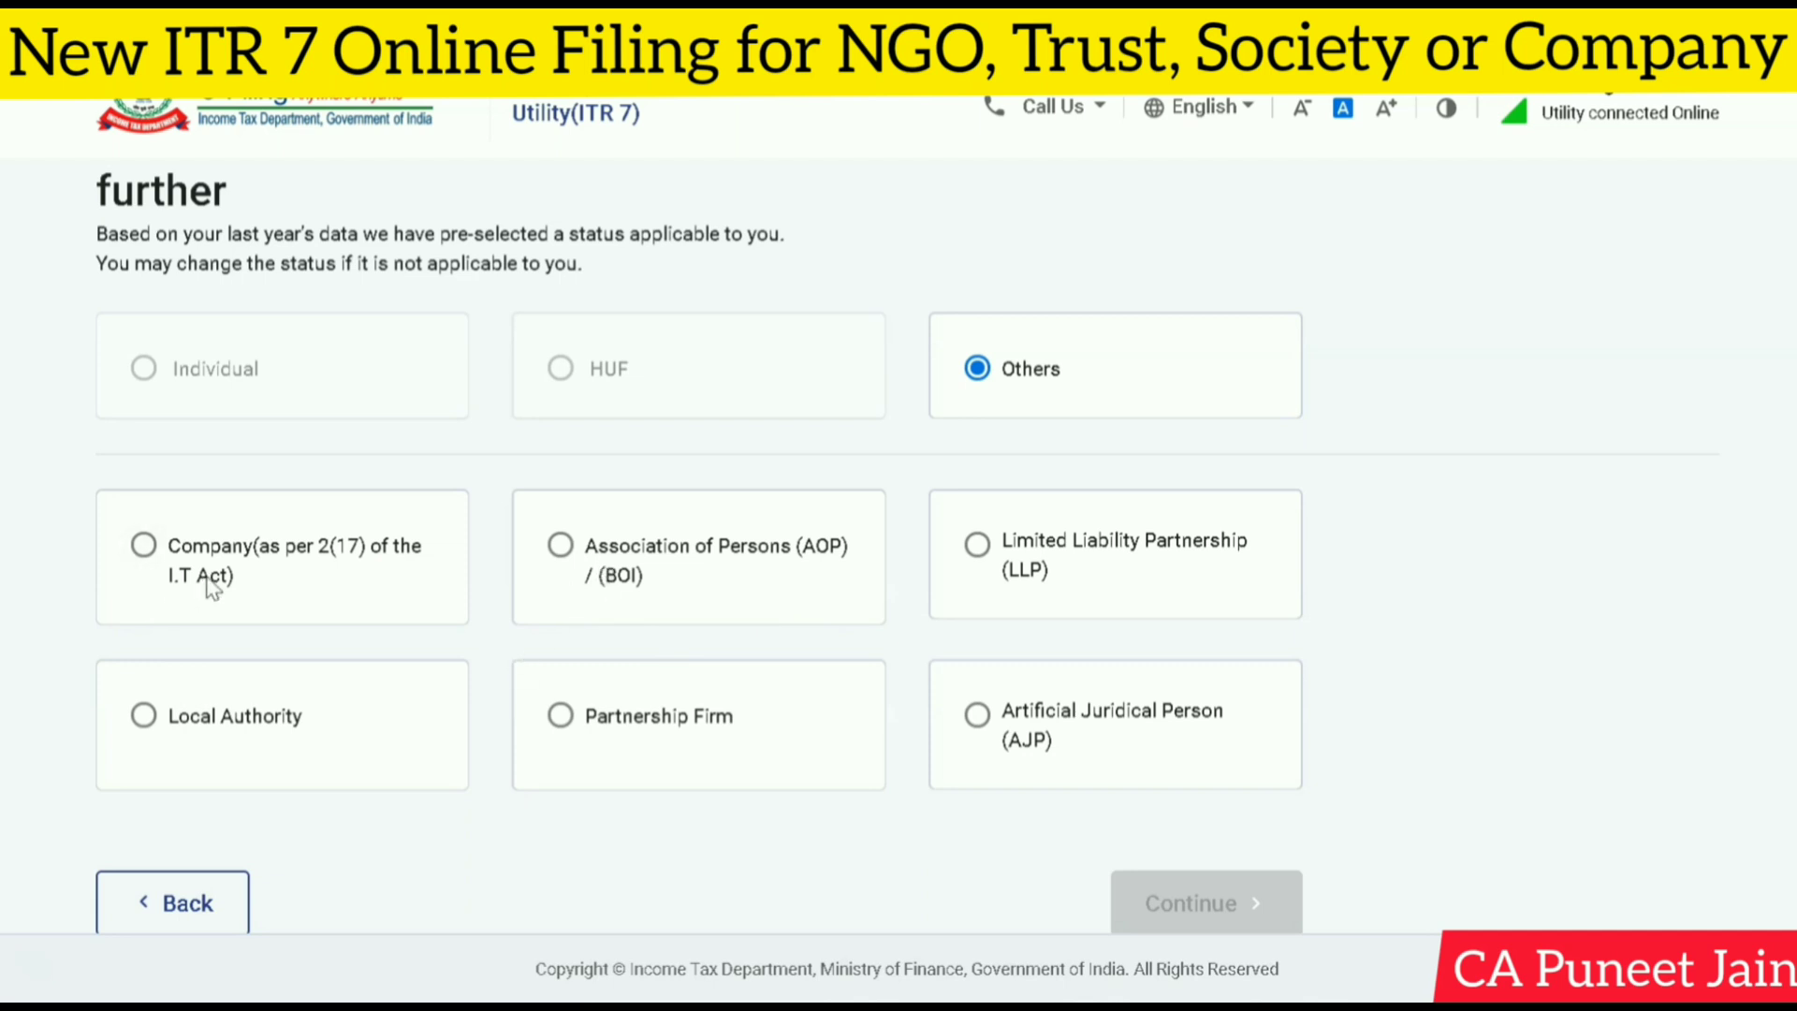
click(145, 550)
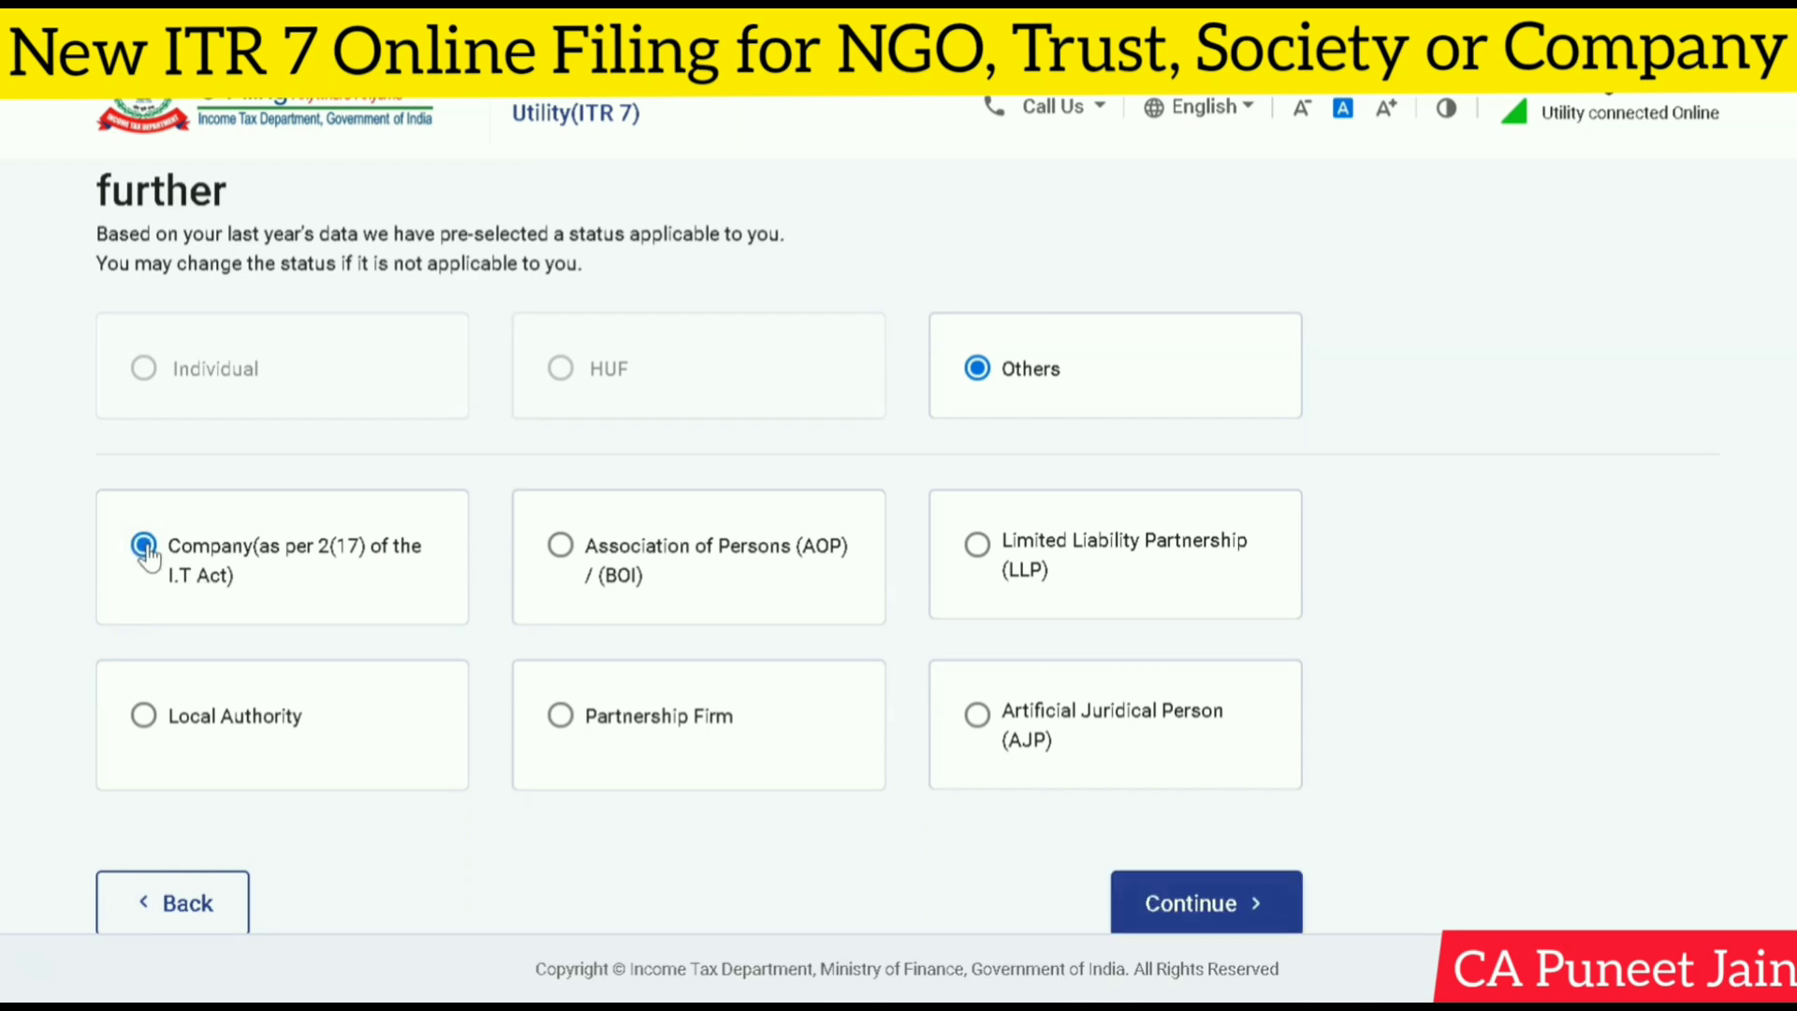
click(562, 551)
click(1177, 901)
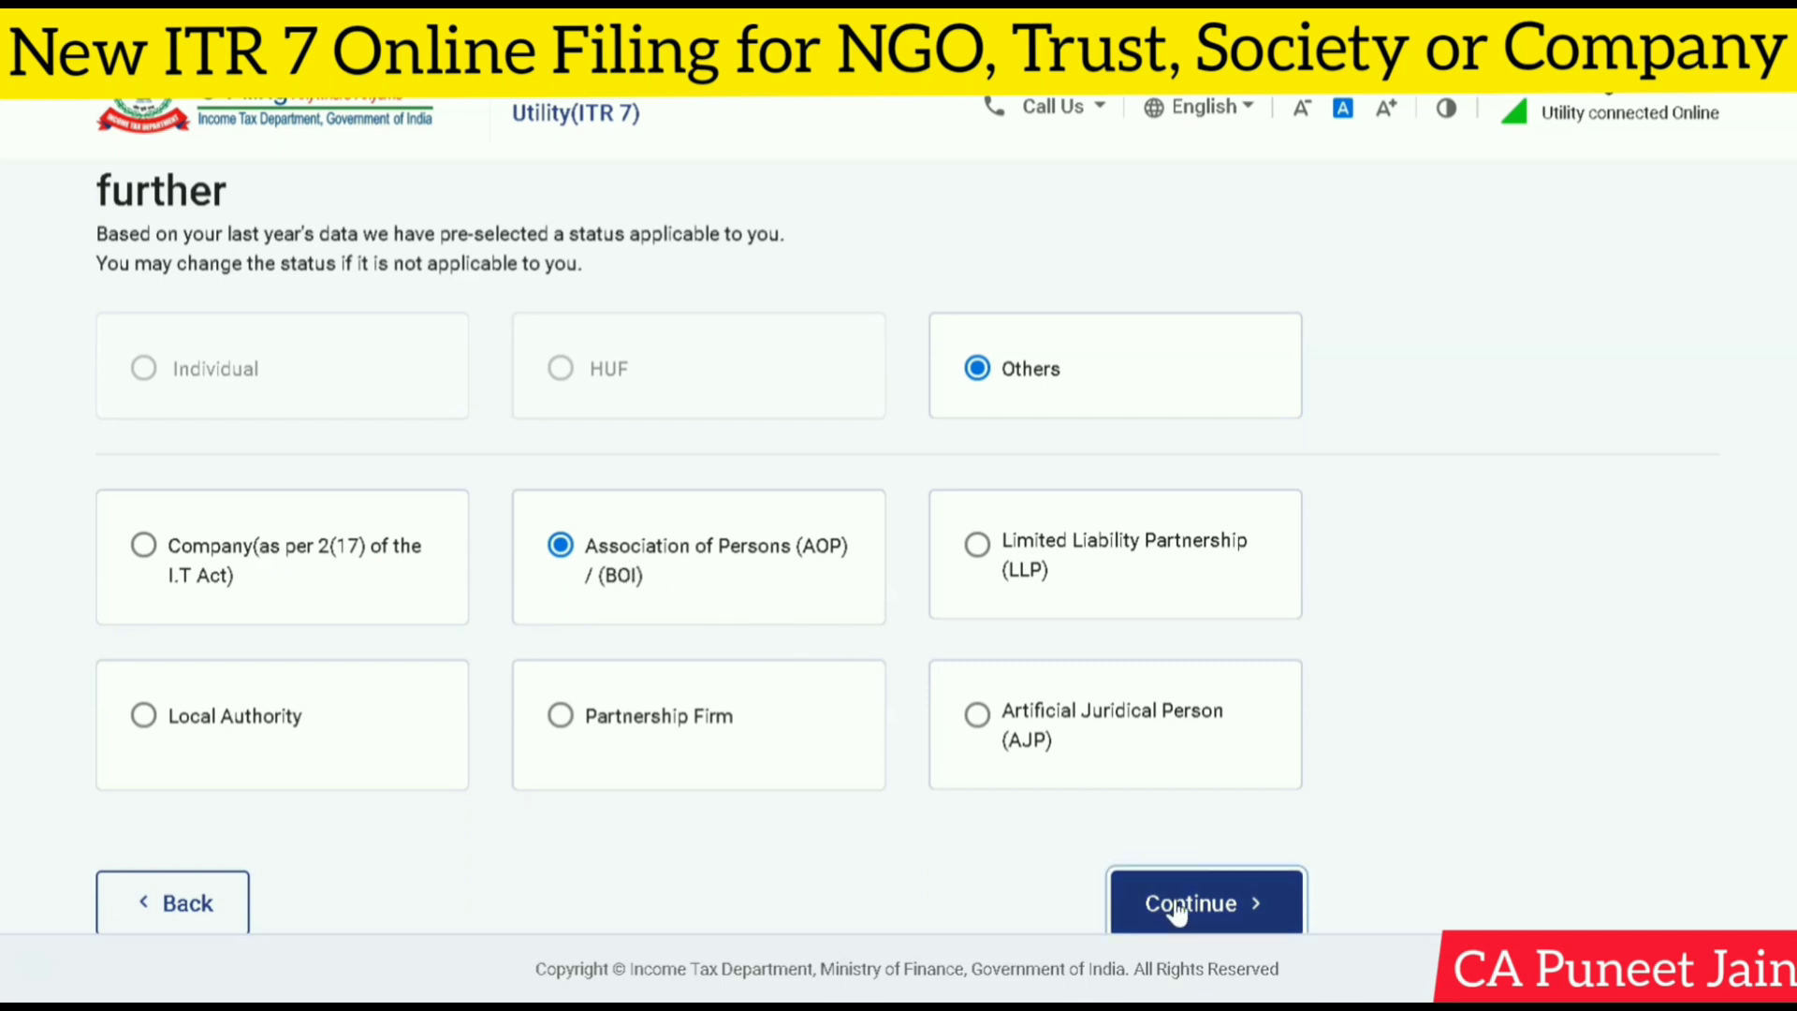
Step: Proceed with ITR 7 using "I know which schedules are applicable to me" and get started with schedule selection
scroll(889, 637, down, 2)
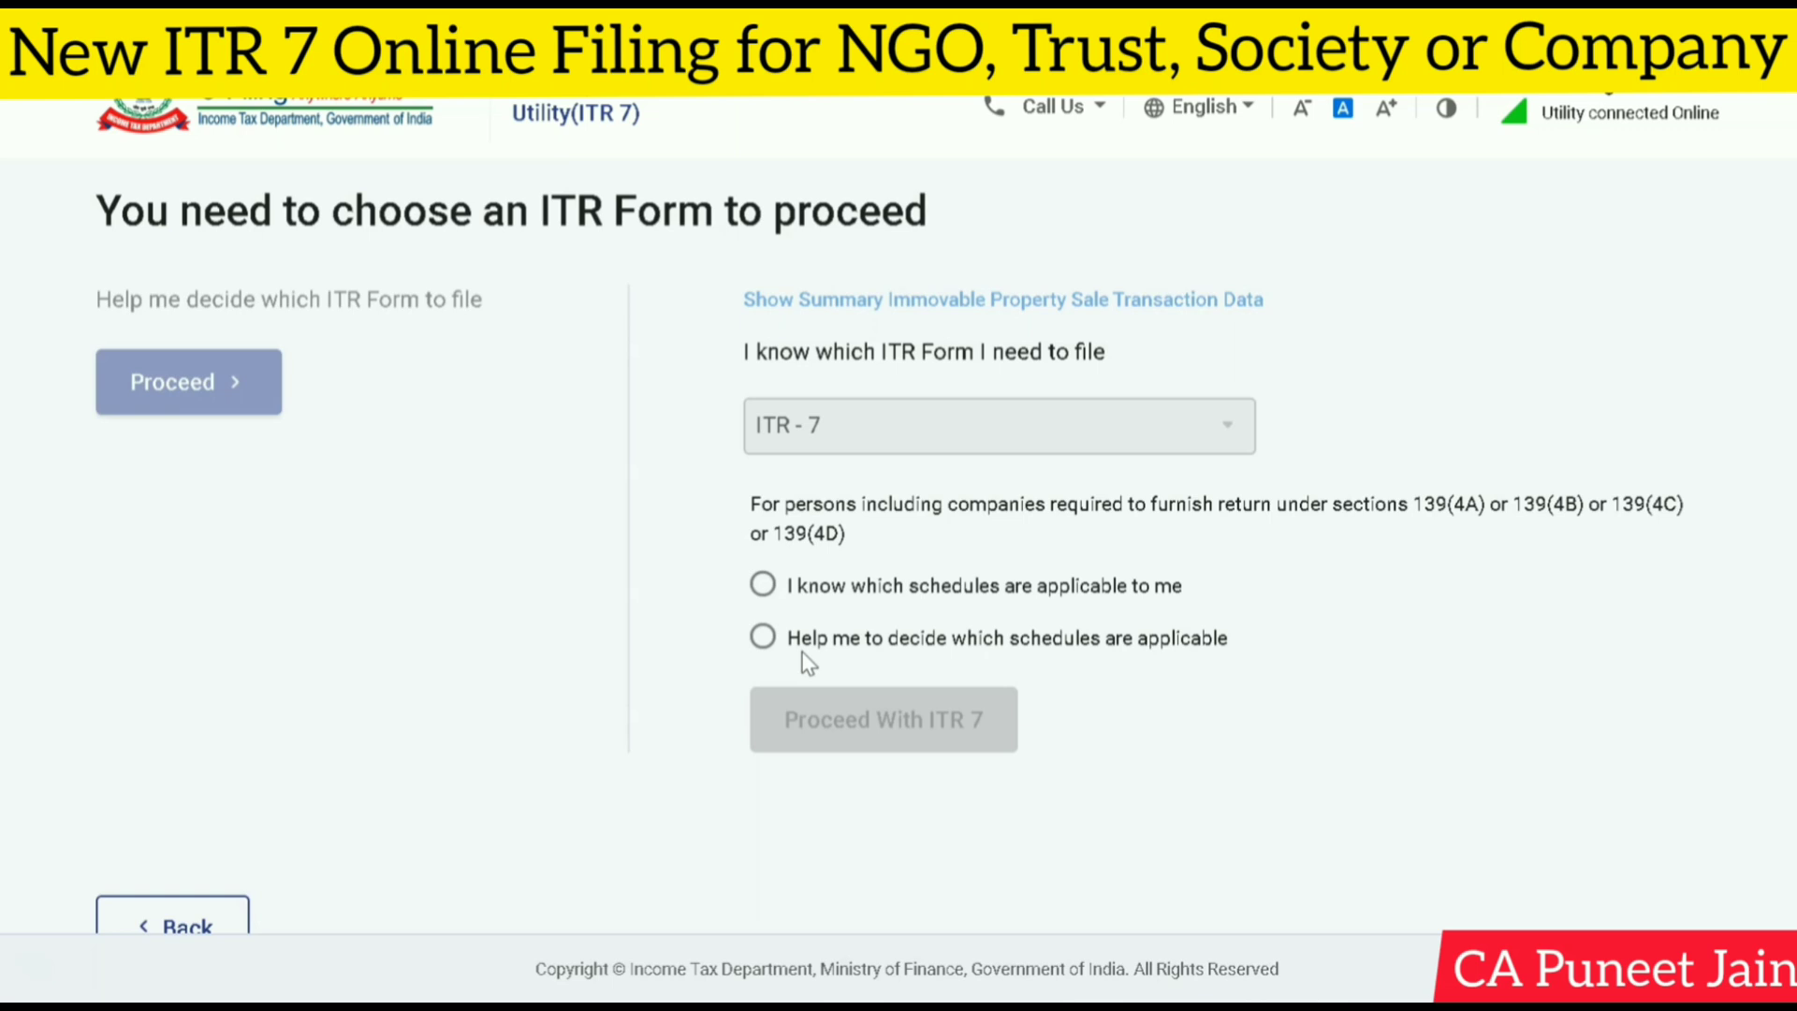
click(761, 589)
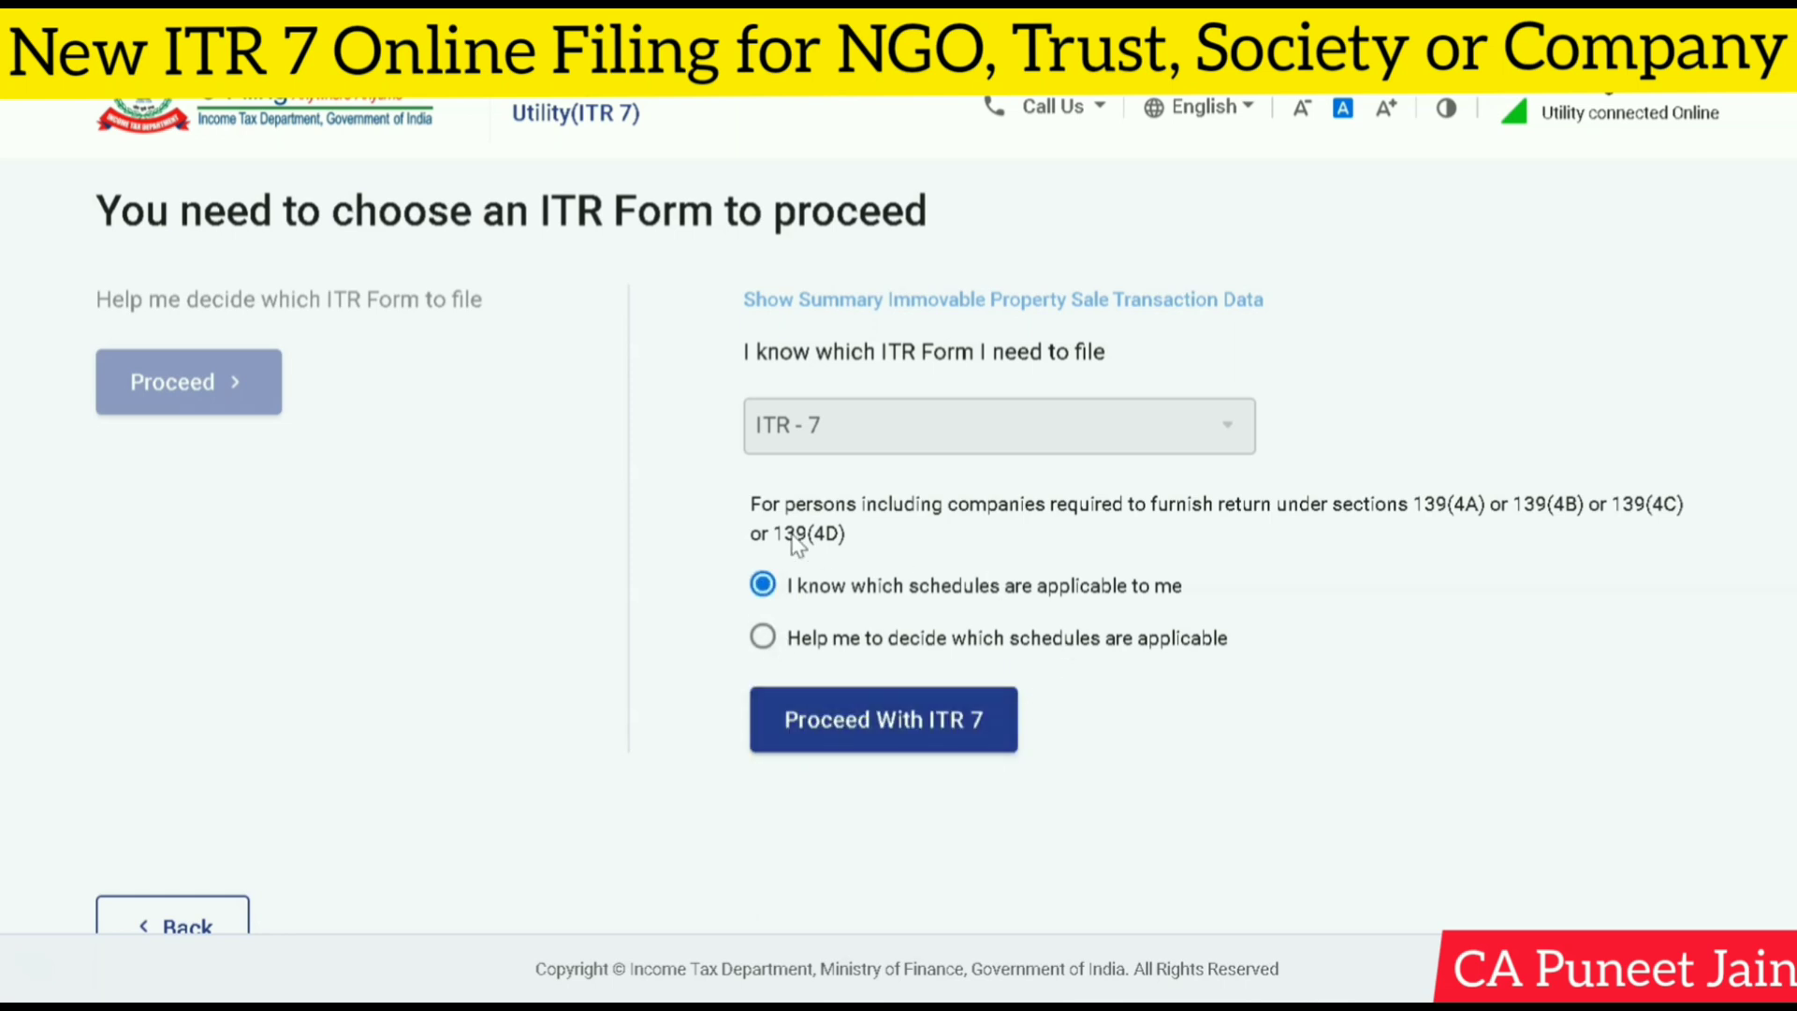
drag(746, 513, 1226, 646)
click(913, 554)
click(903, 719)
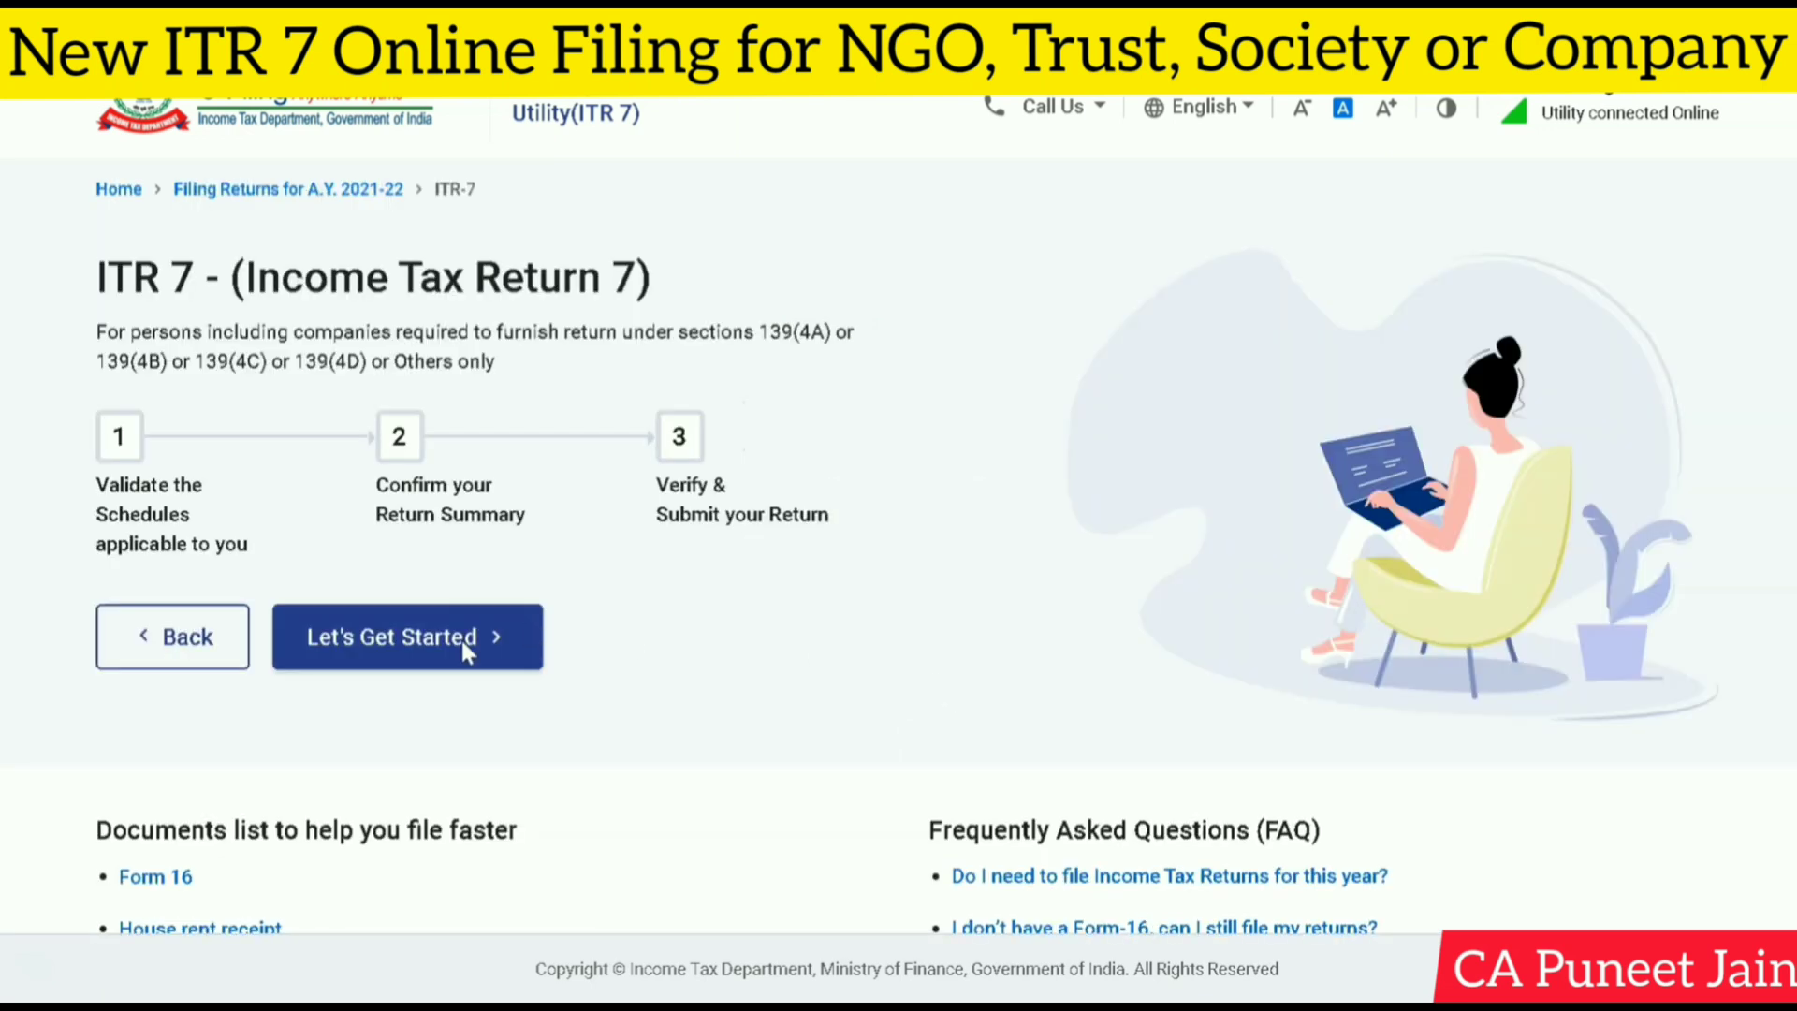
click(462, 640)
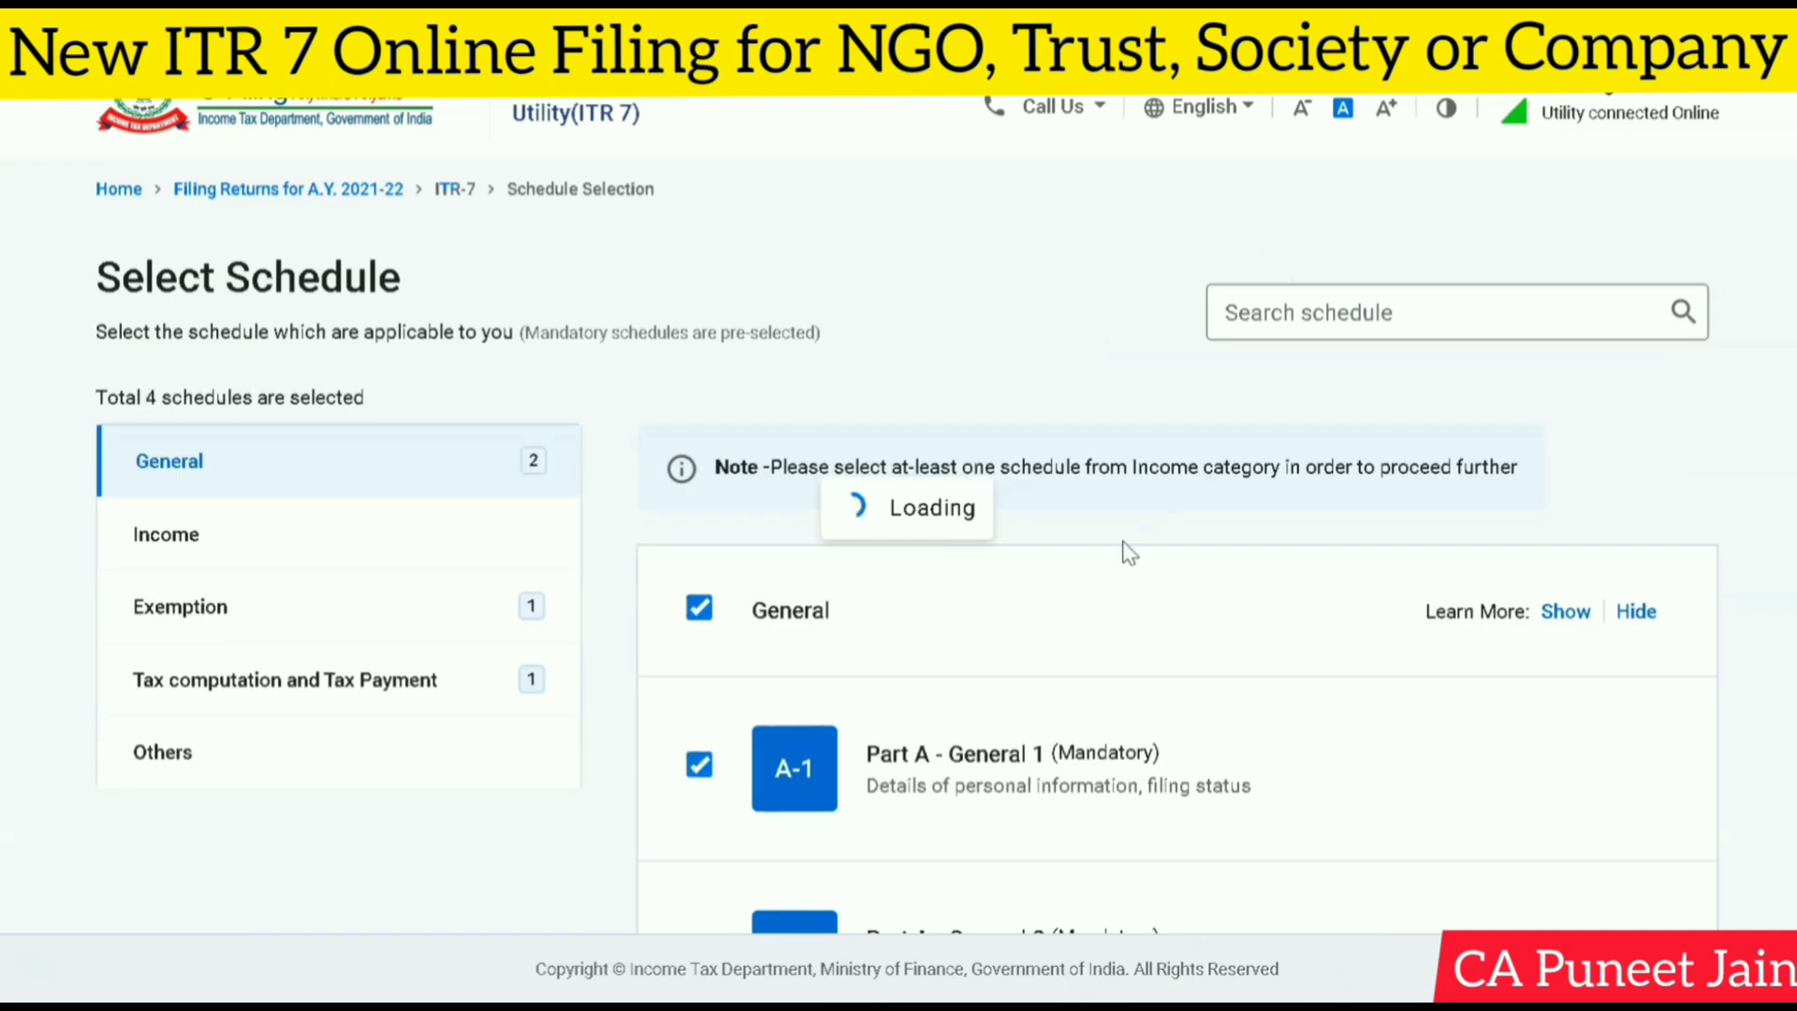
Step: Look through the schedules in the General, Income, Exemption, Tax computation and Tax Payment, and Others categories
scroll(1783, 360, down, 2)
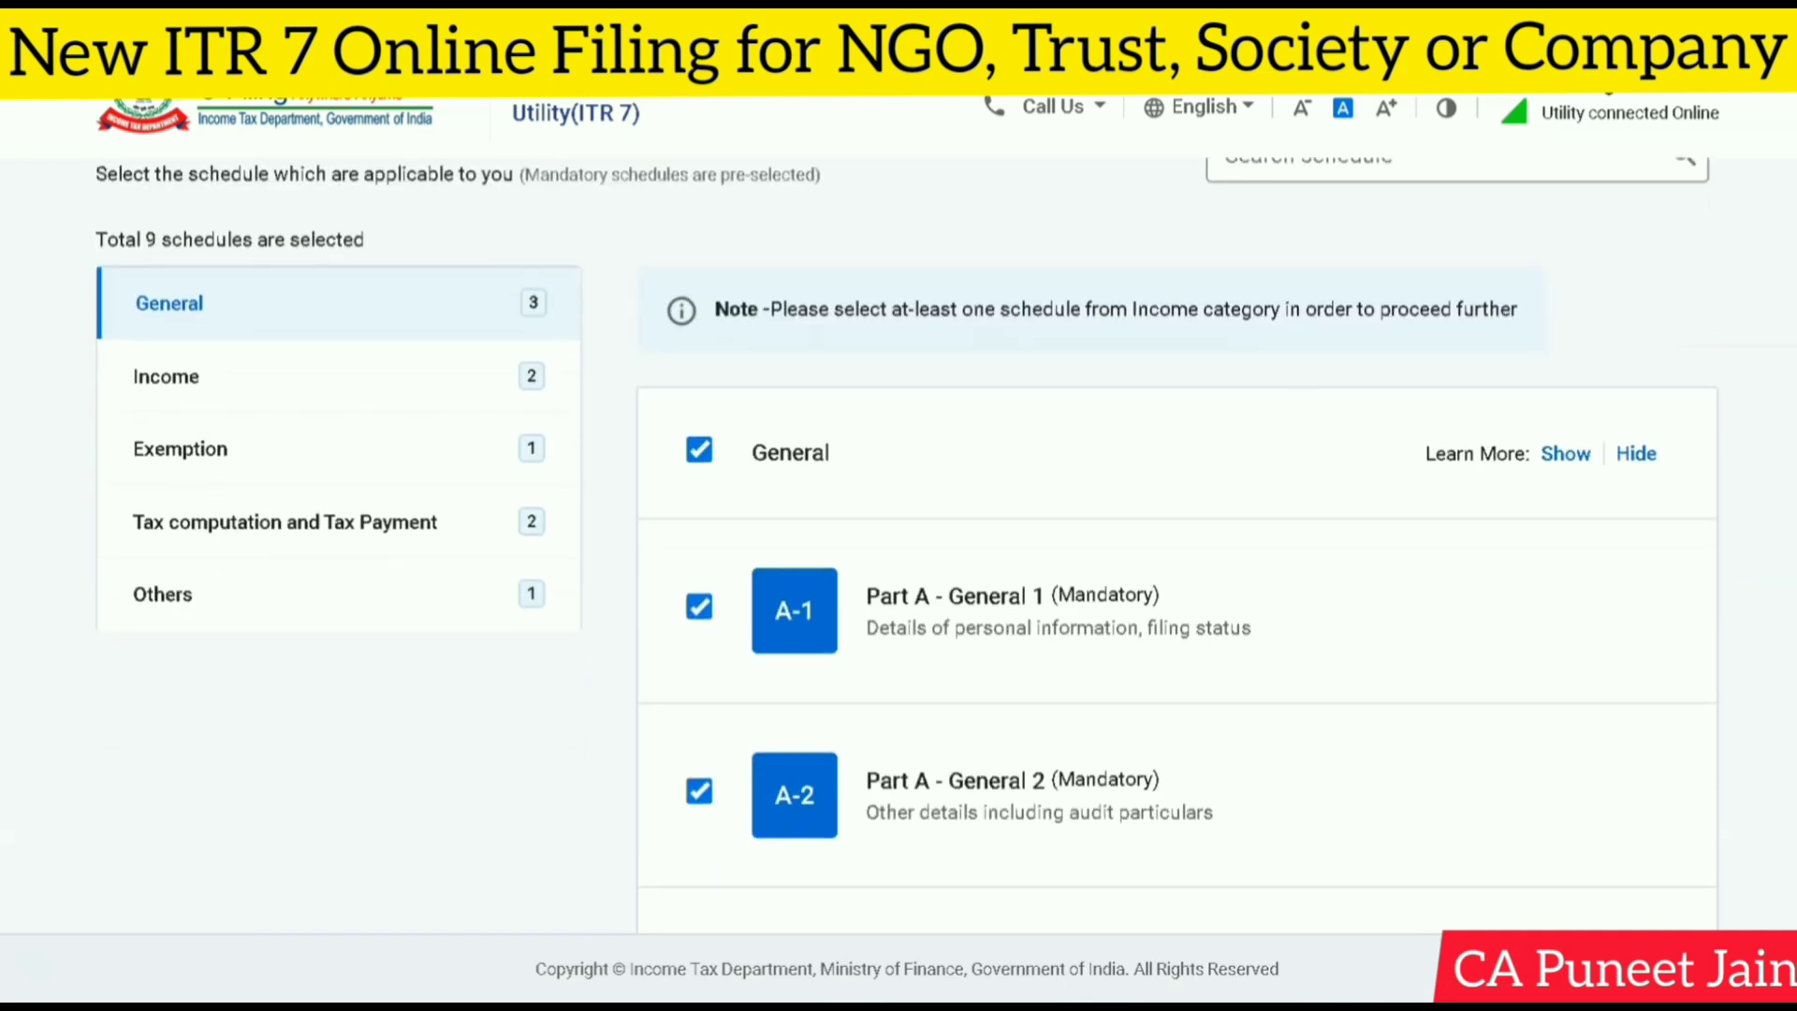
click(365, 371)
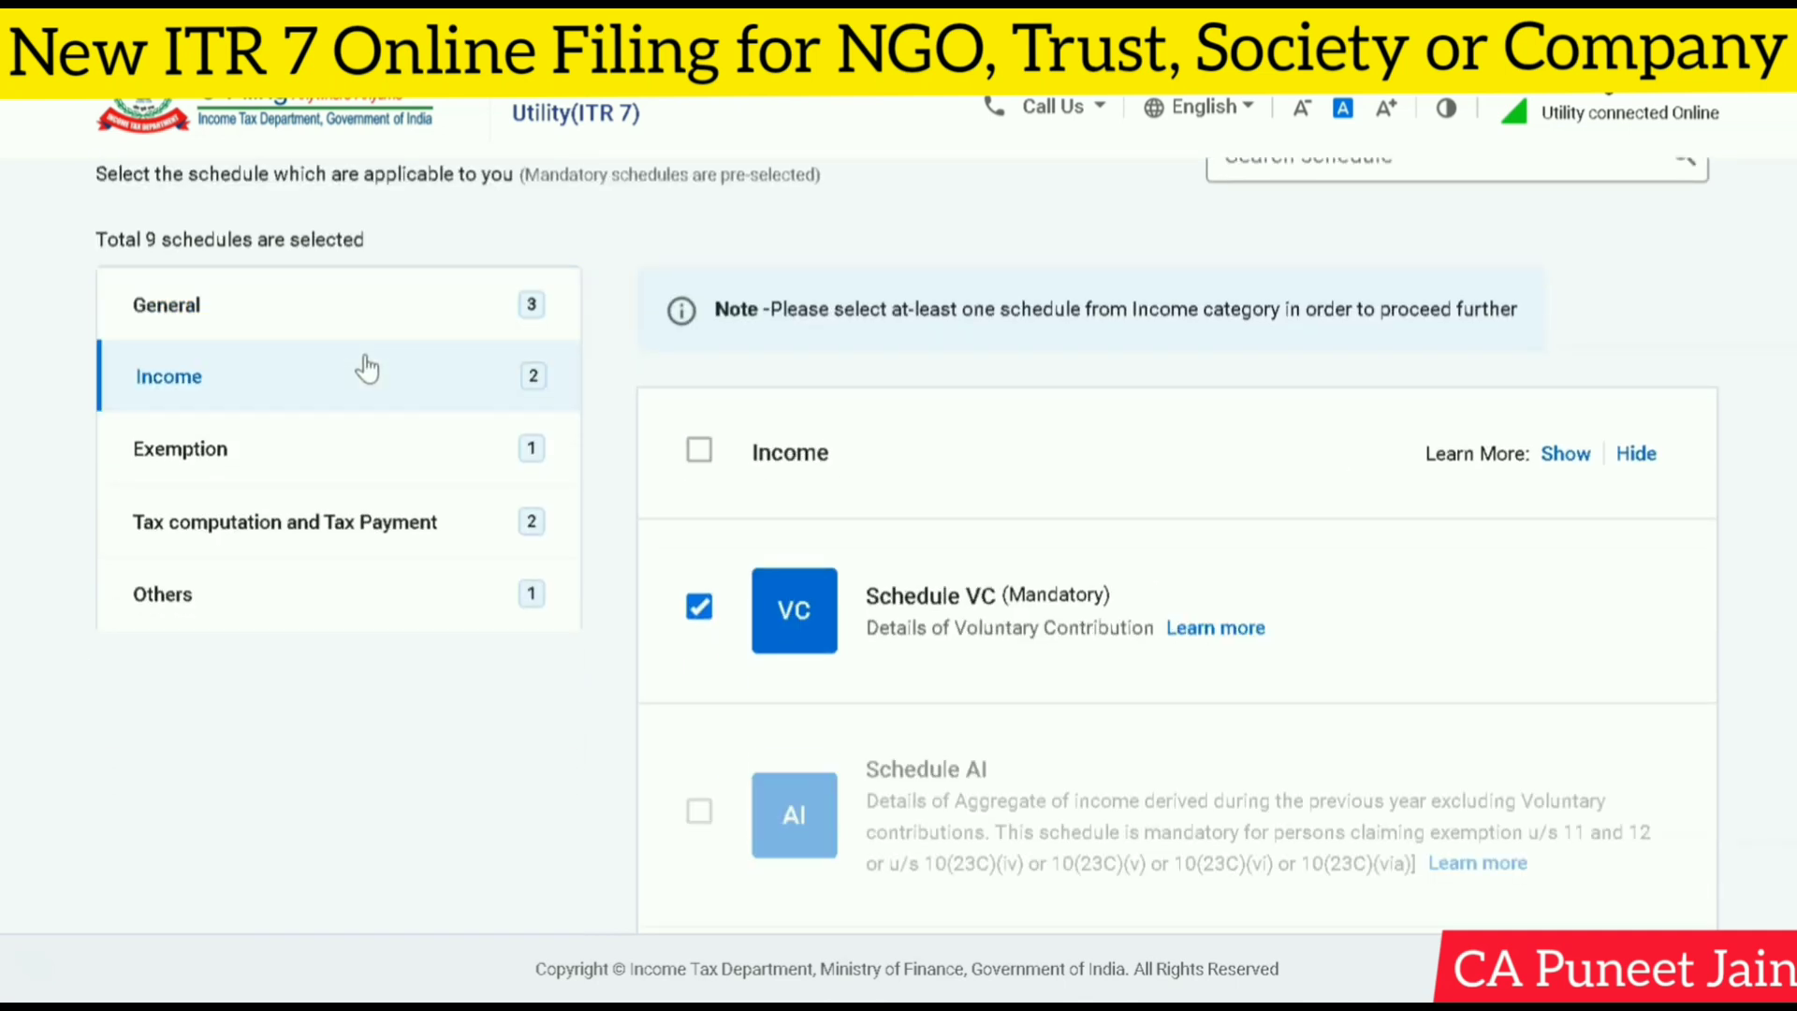
scroll(907, 549, down, 2)
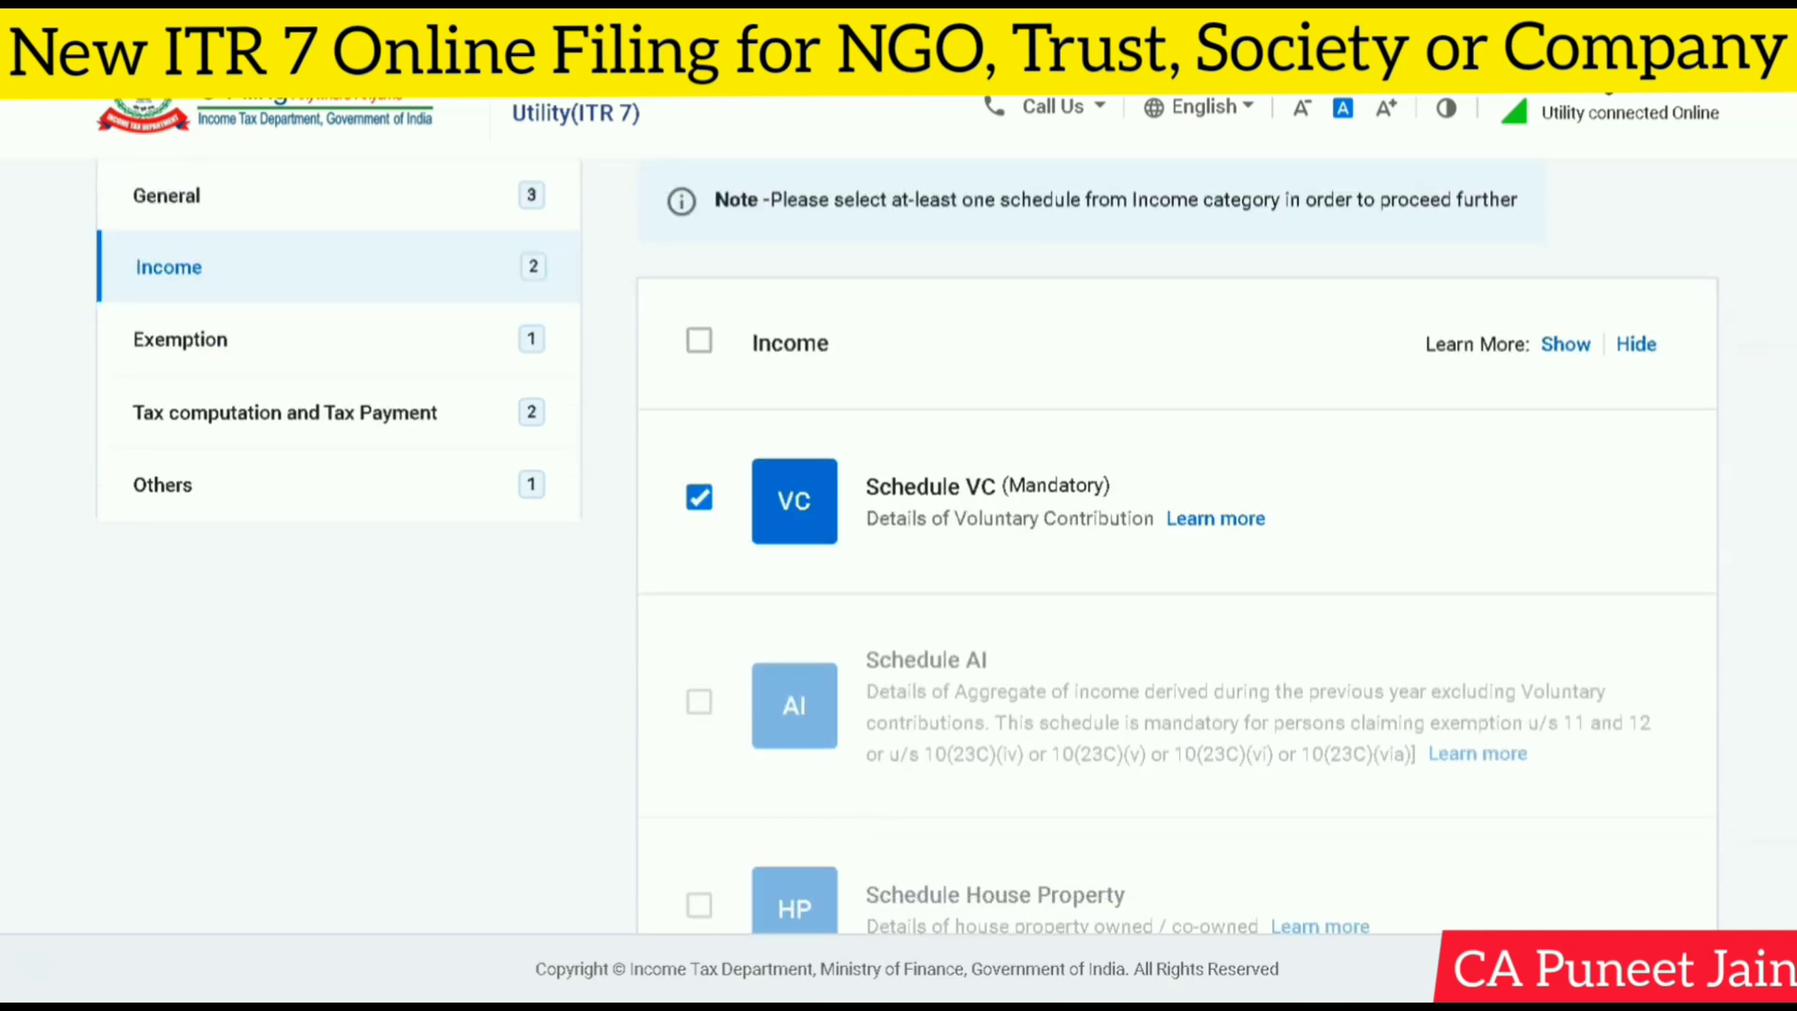
scroll(907, 549, up, 3)
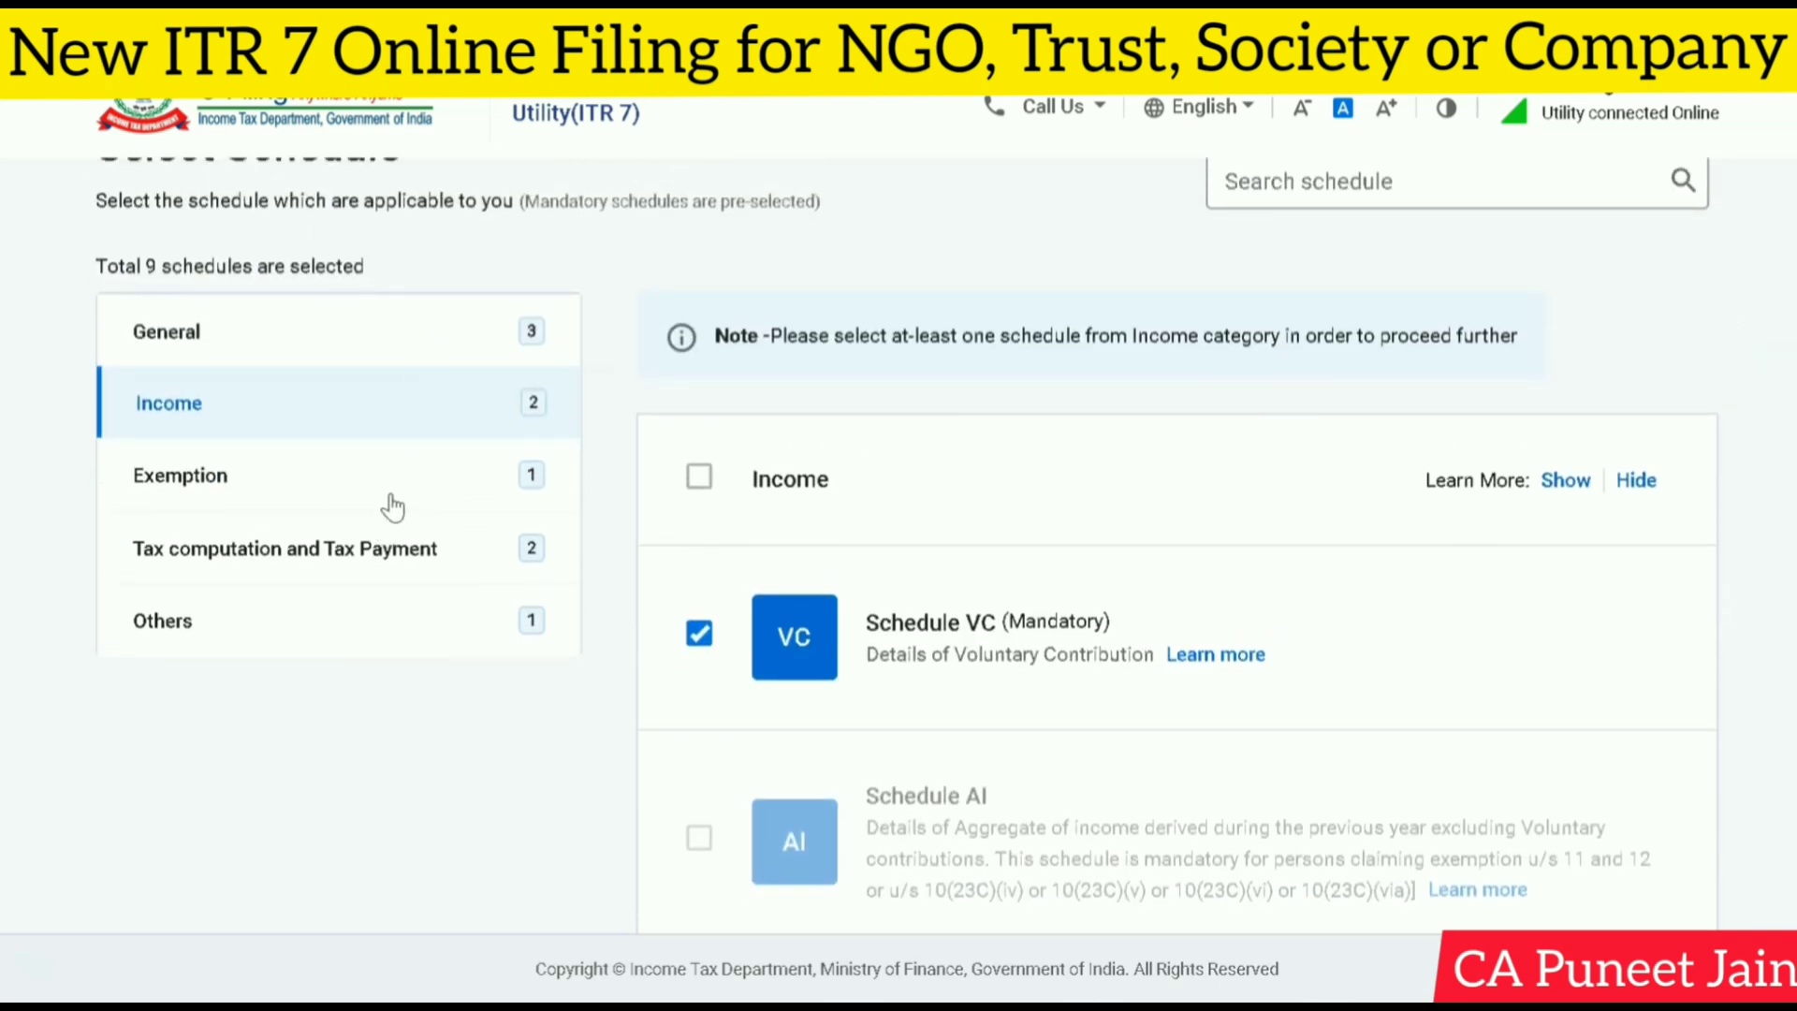
click(396, 344)
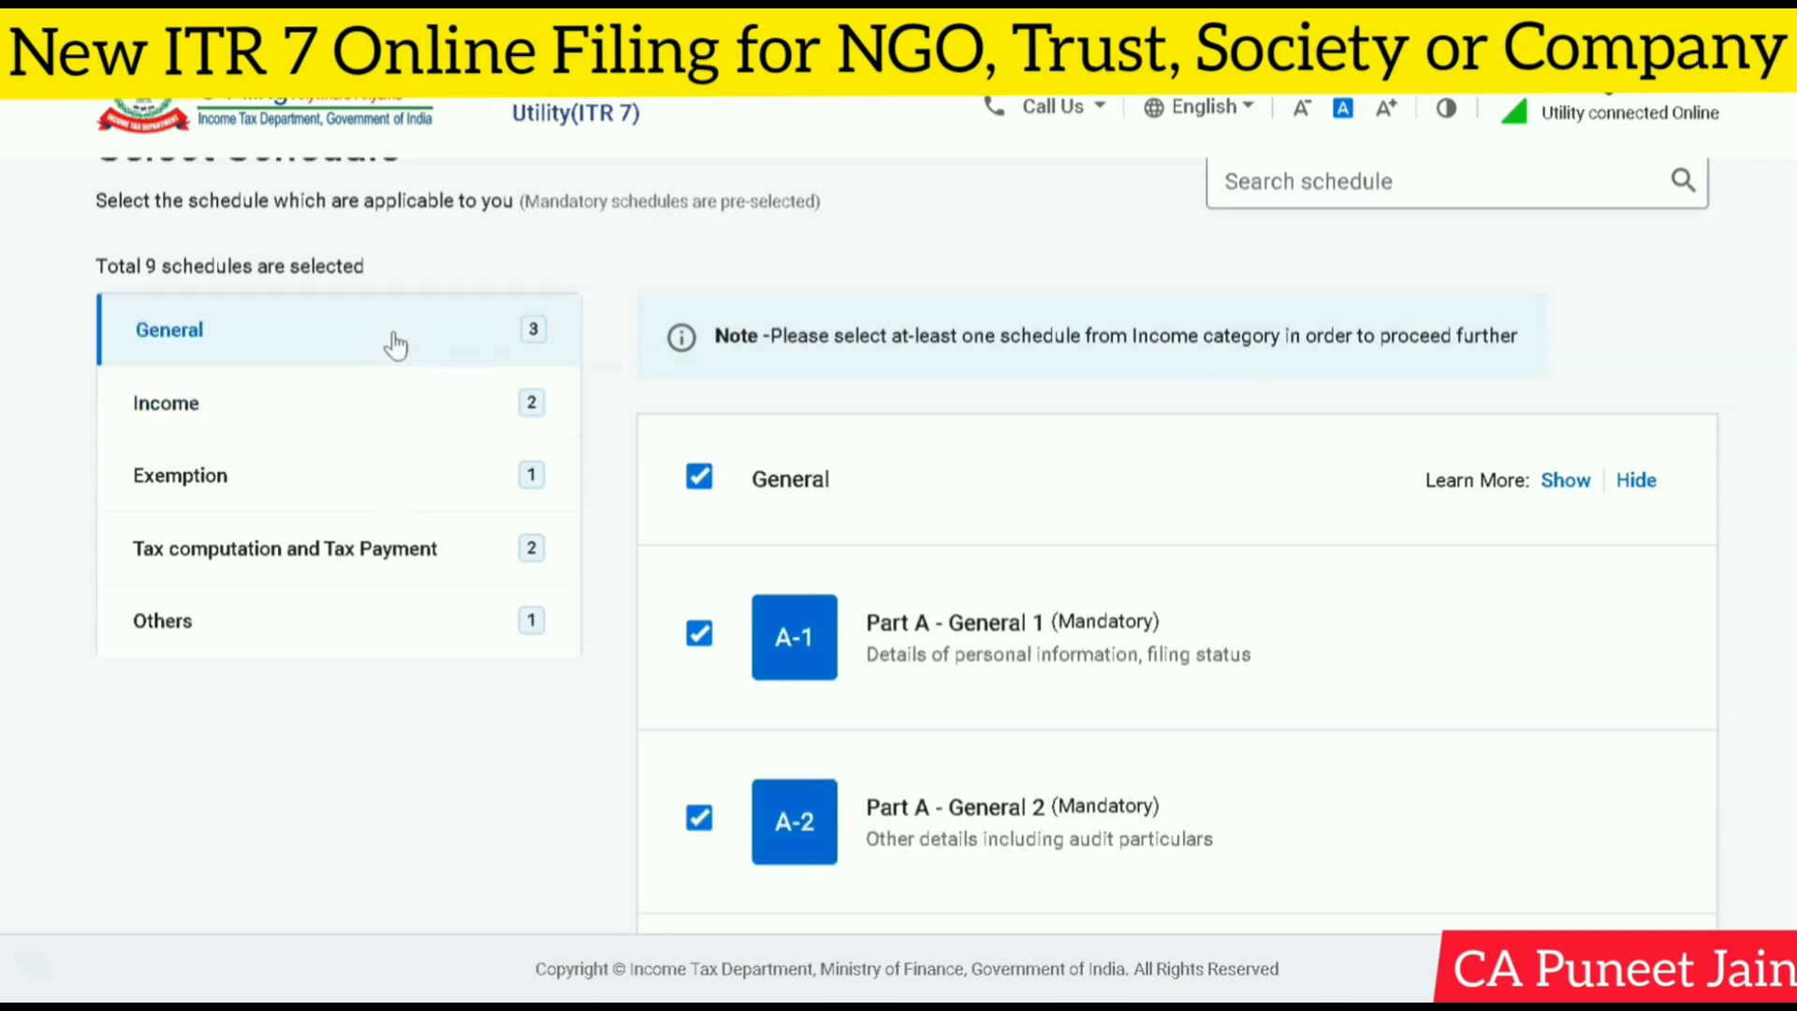
click(395, 417)
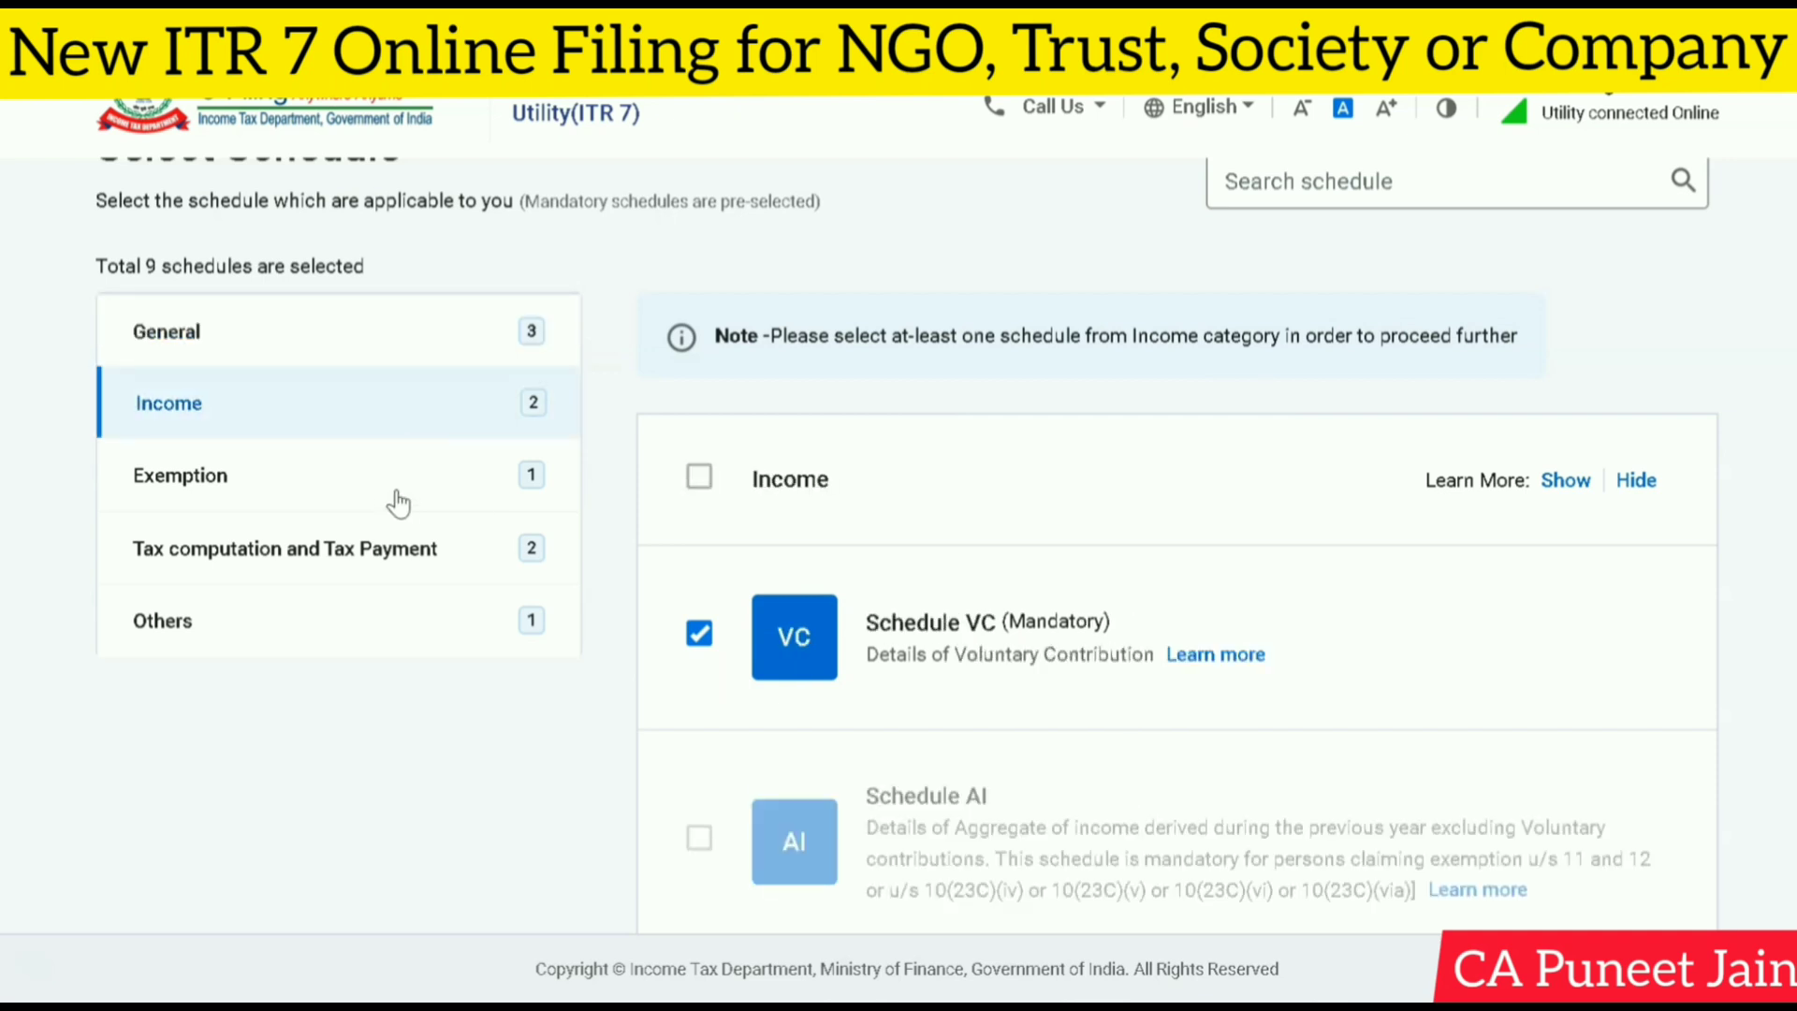
click(395, 499)
click(401, 568)
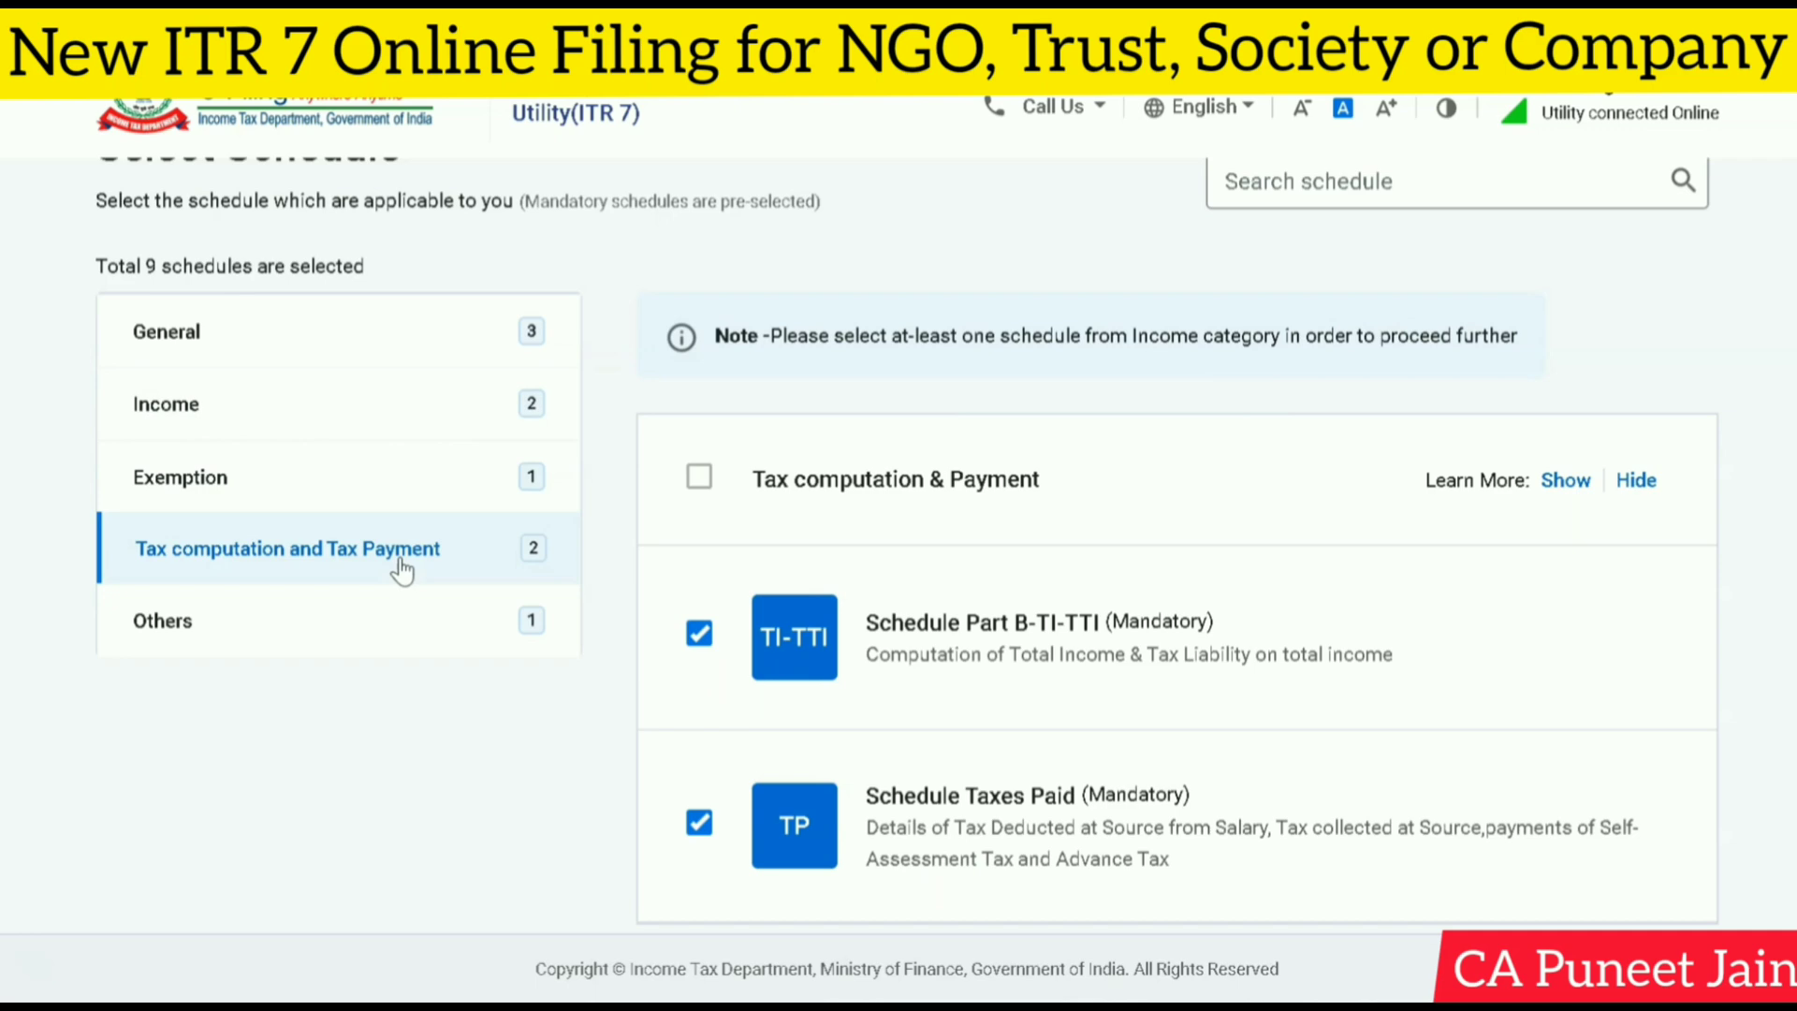
click(402, 646)
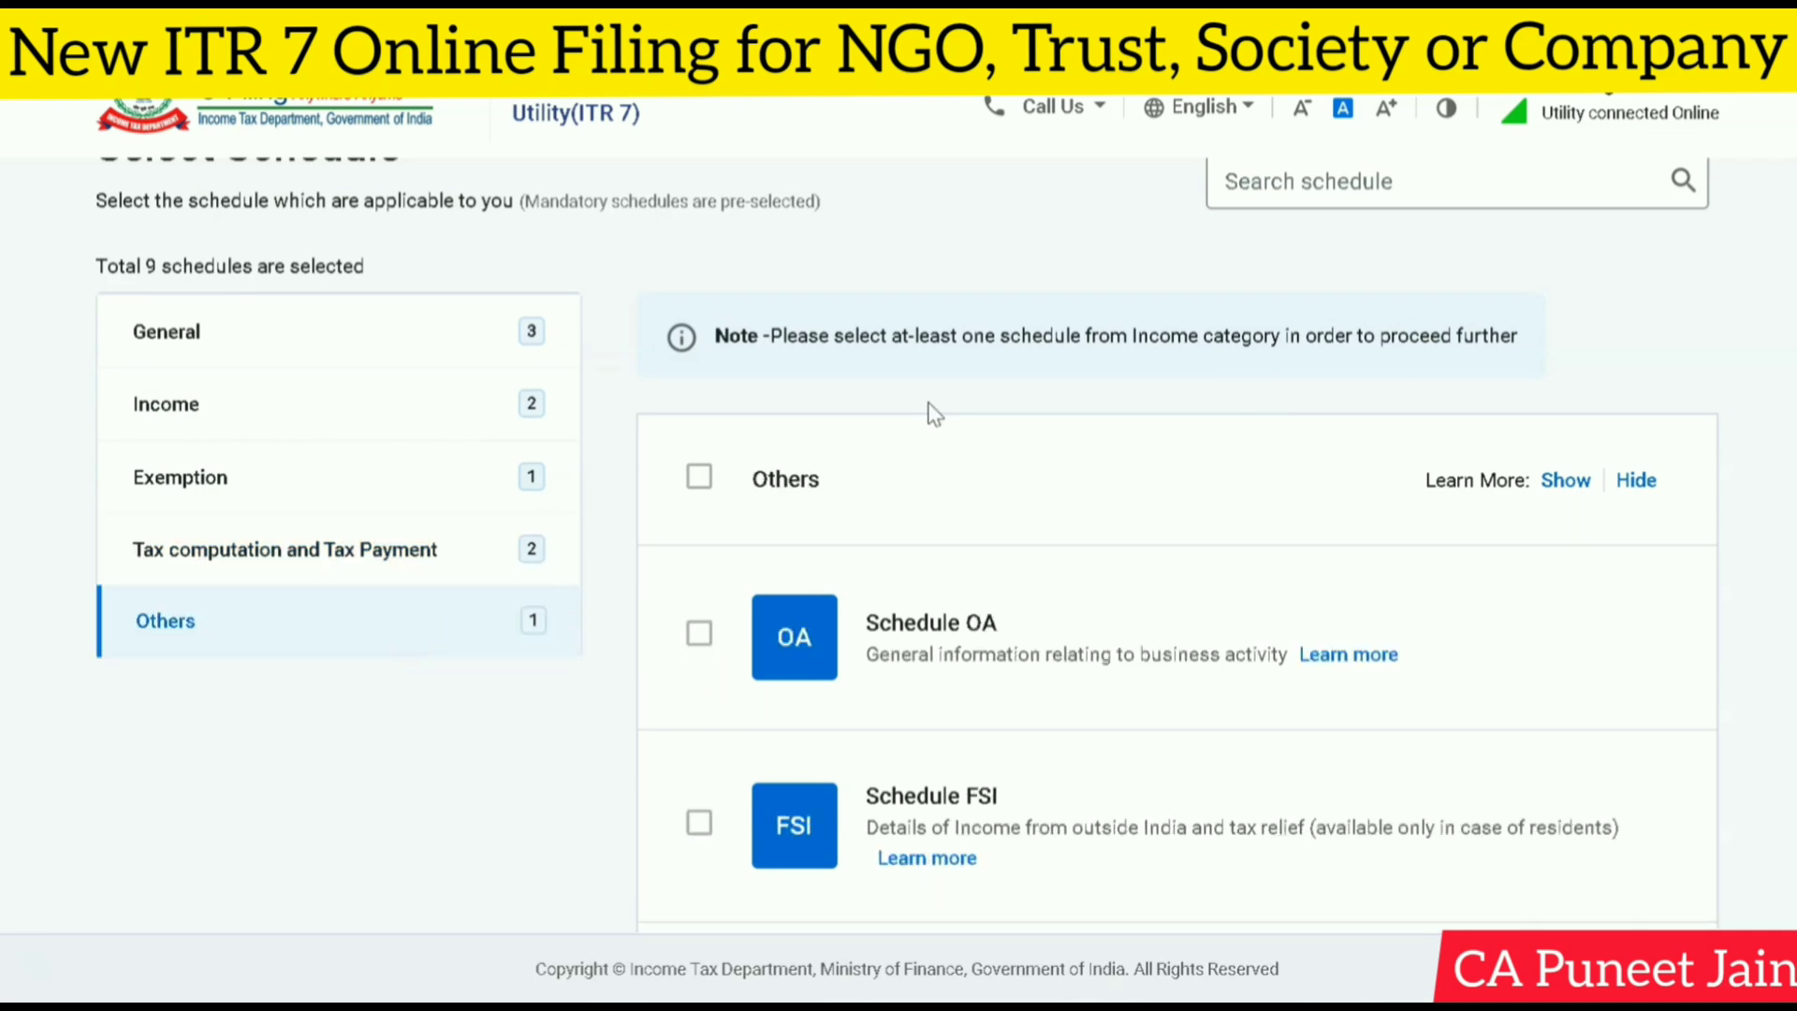
scroll(936, 411, down, 2)
scroll(1781, 593, down, 6)
scroll(1781, 594, up, 6)
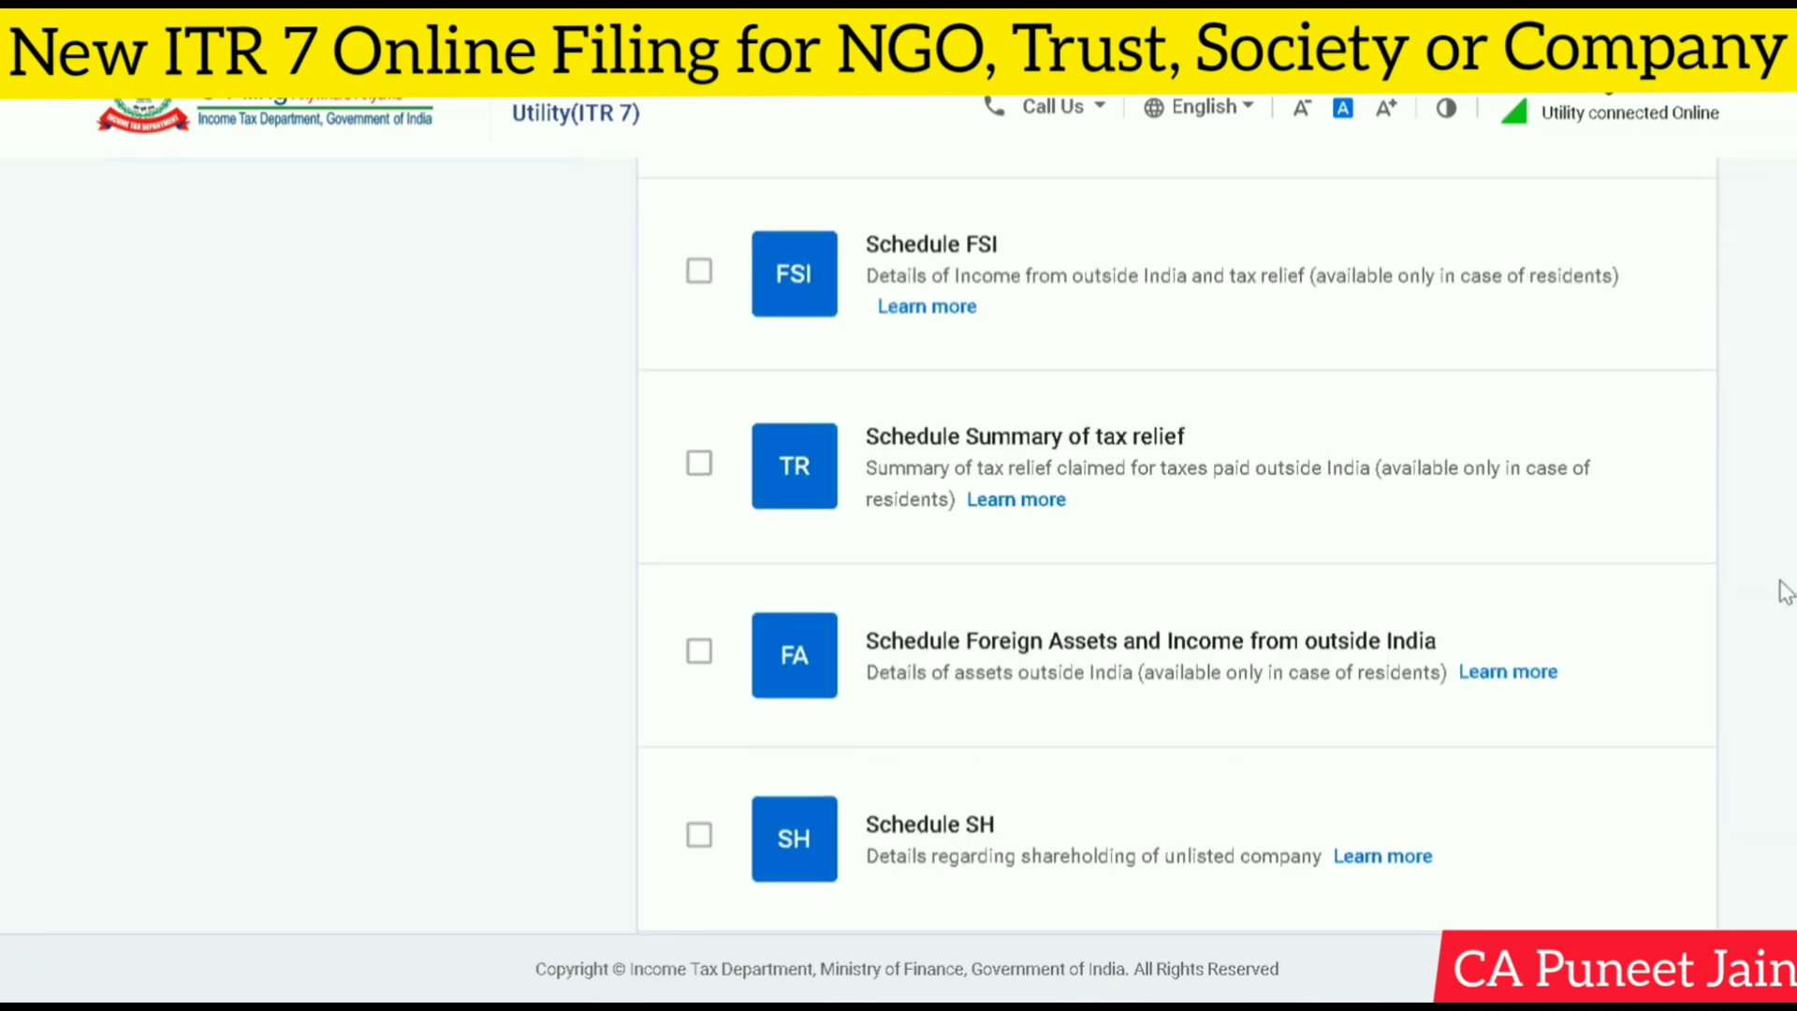
scroll(369, 353, up, 2)
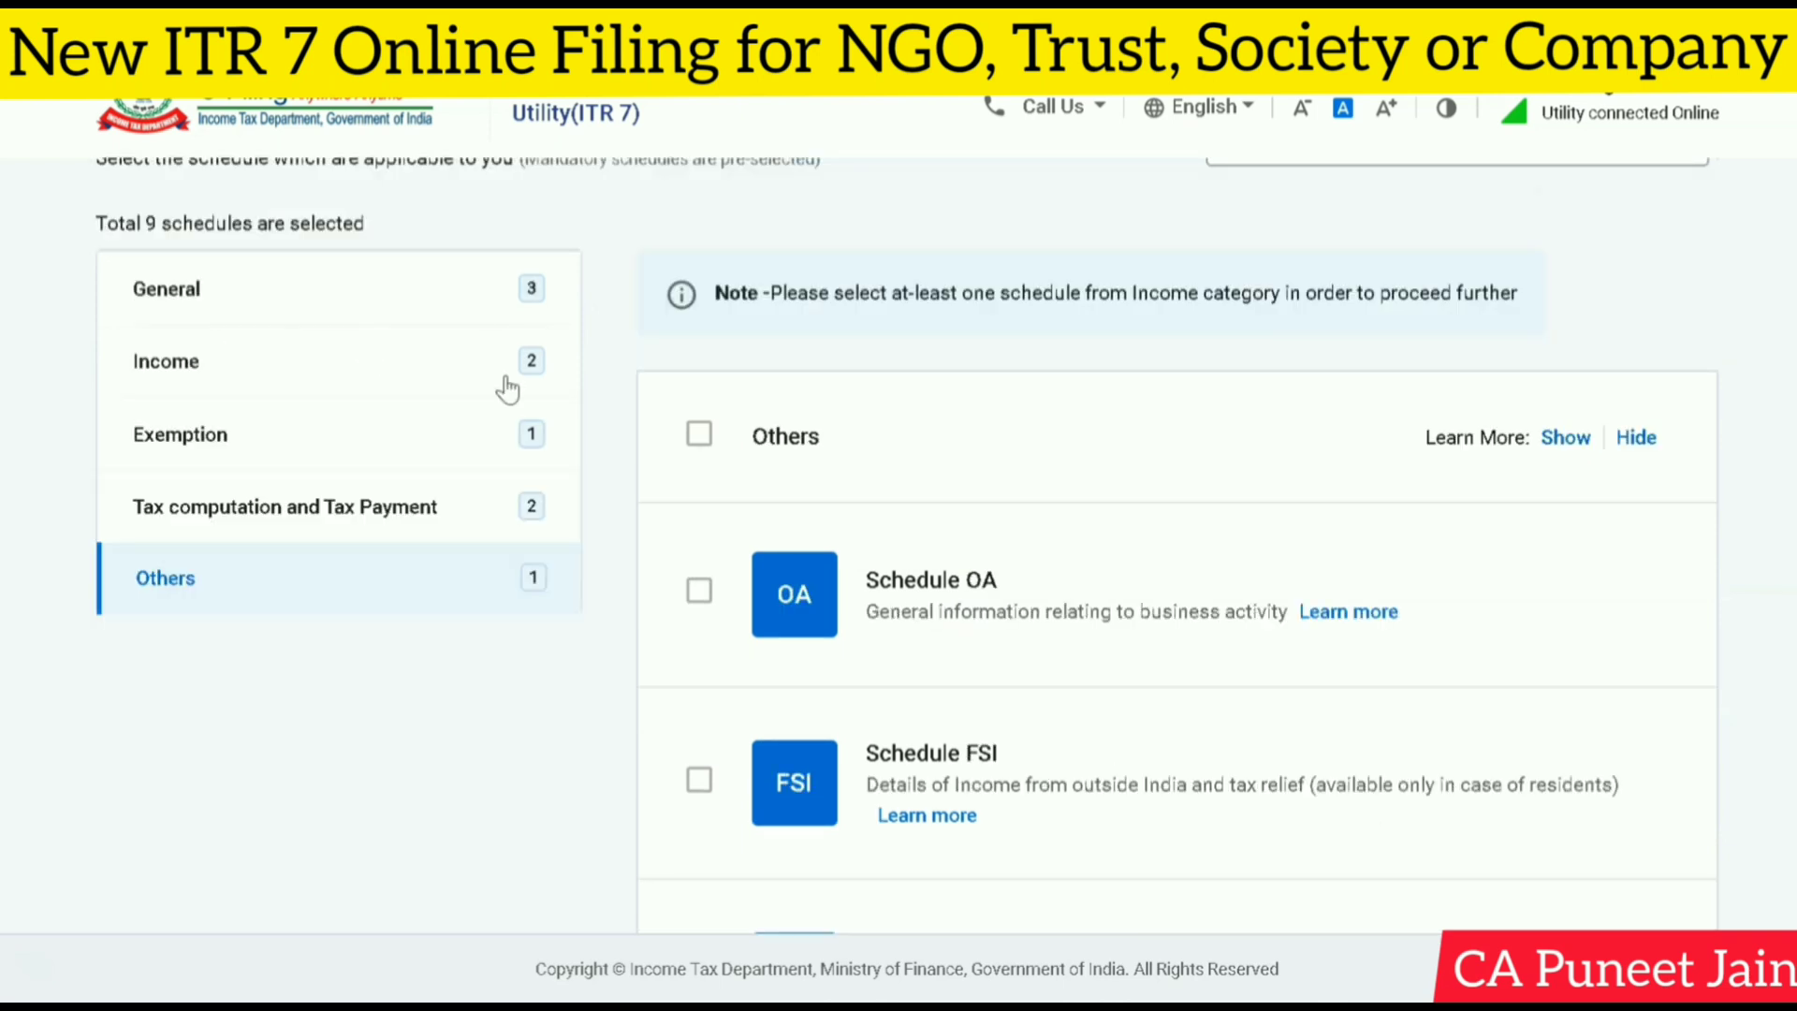
Step: Revisit the General category and examine which schedules in the Income category are selected, available or greyed out
click(450, 289)
scroll(870, 601, down, 2)
scroll(870, 609, up, 5)
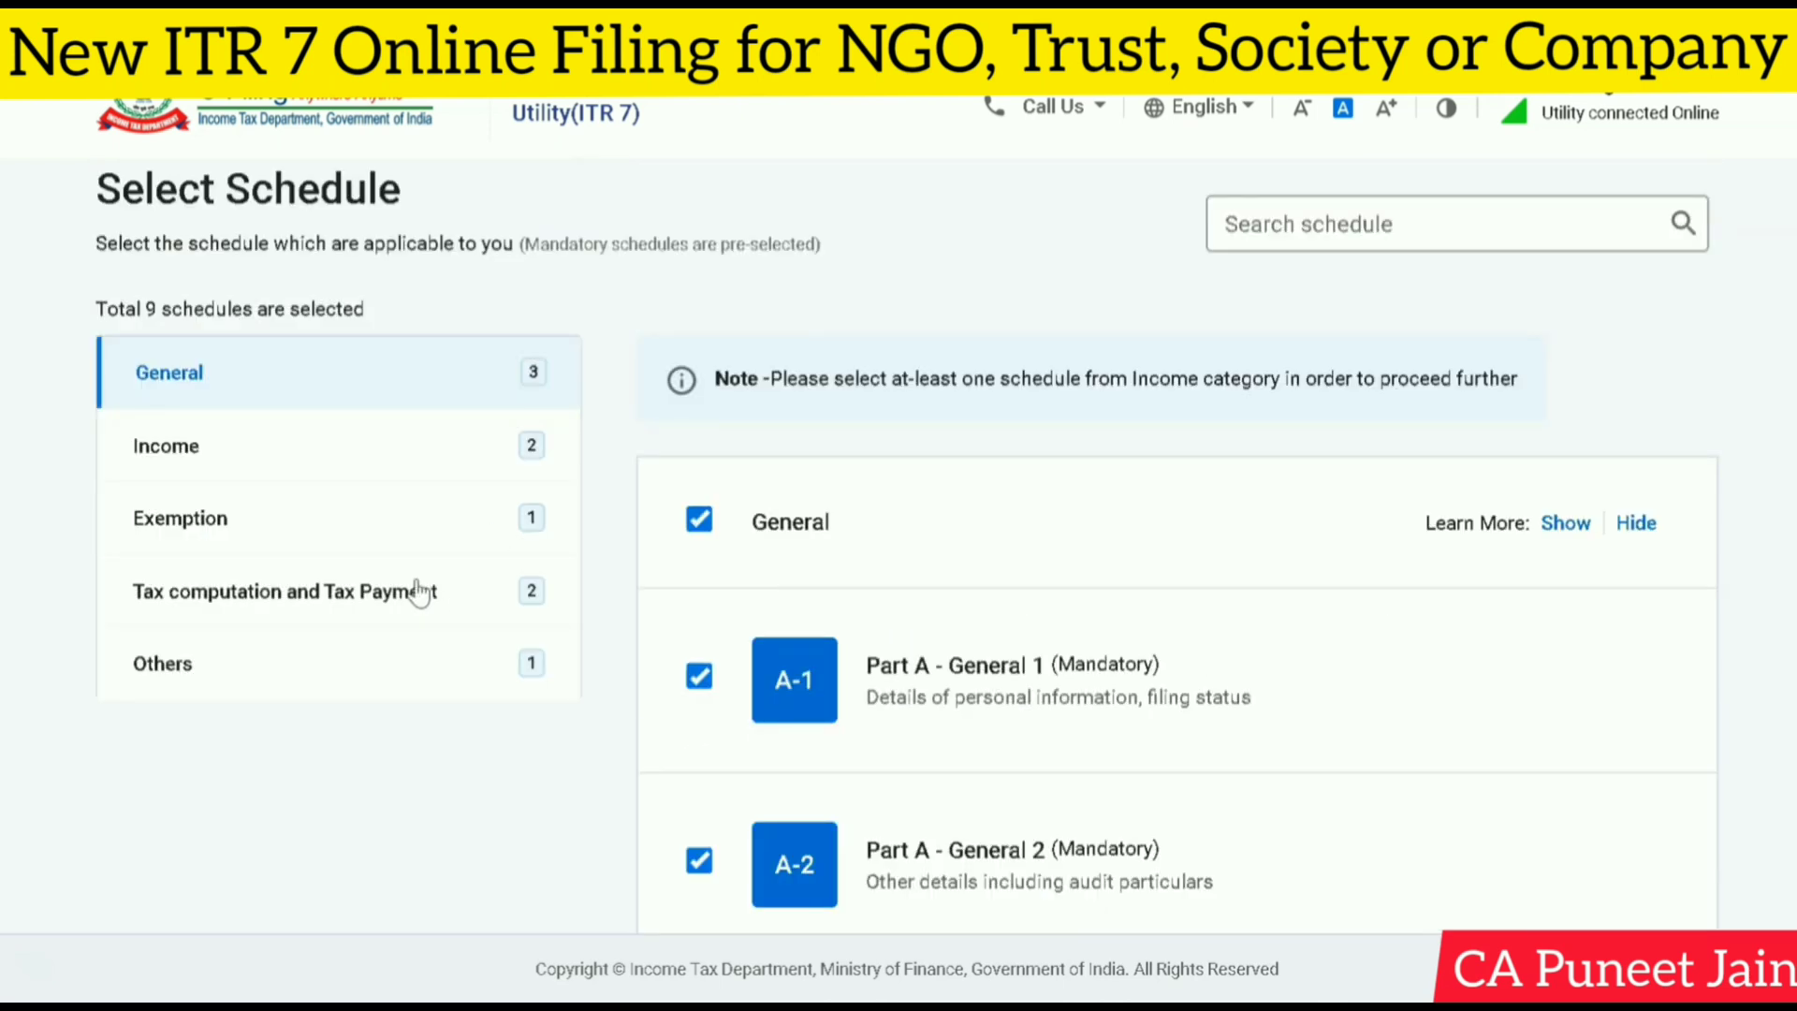
click(372, 459)
scroll(1215, 494, down, 3)
scroll(918, 433, down, 7)
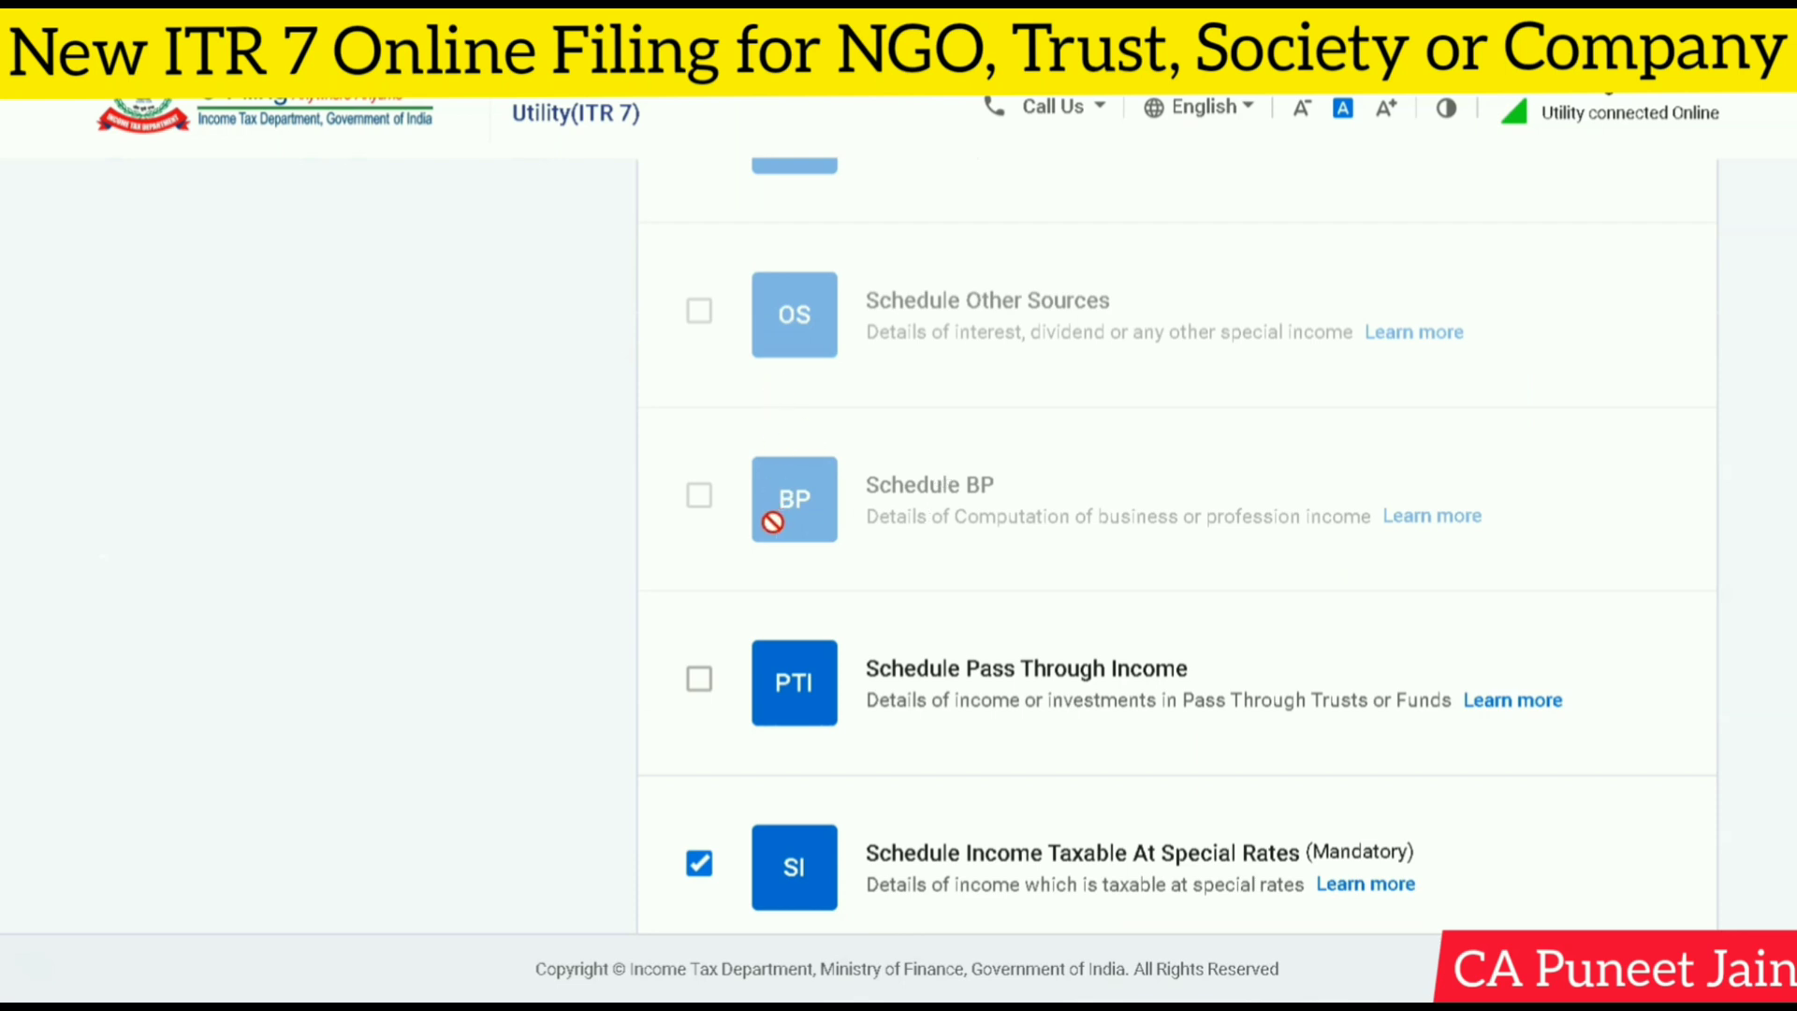
scroll(772, 520, up, 3)
scroll(772, 521, up, 5)
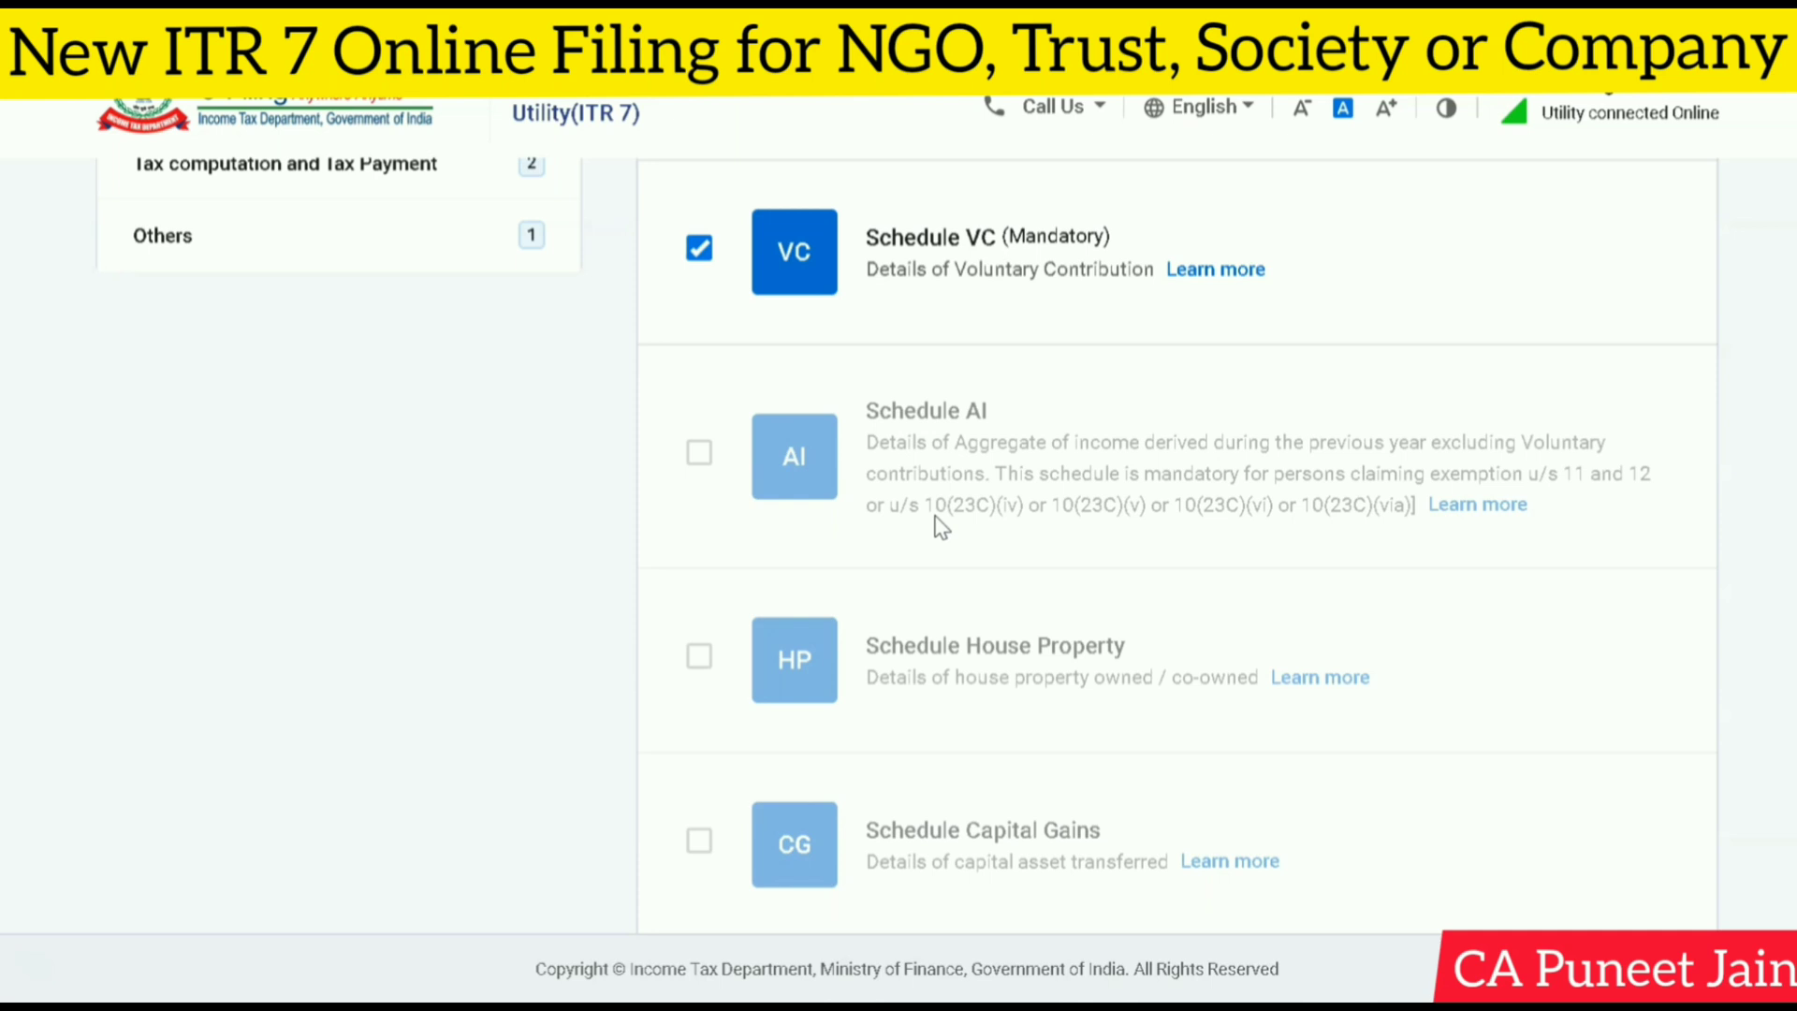
scroll(941, 527, down, 9)
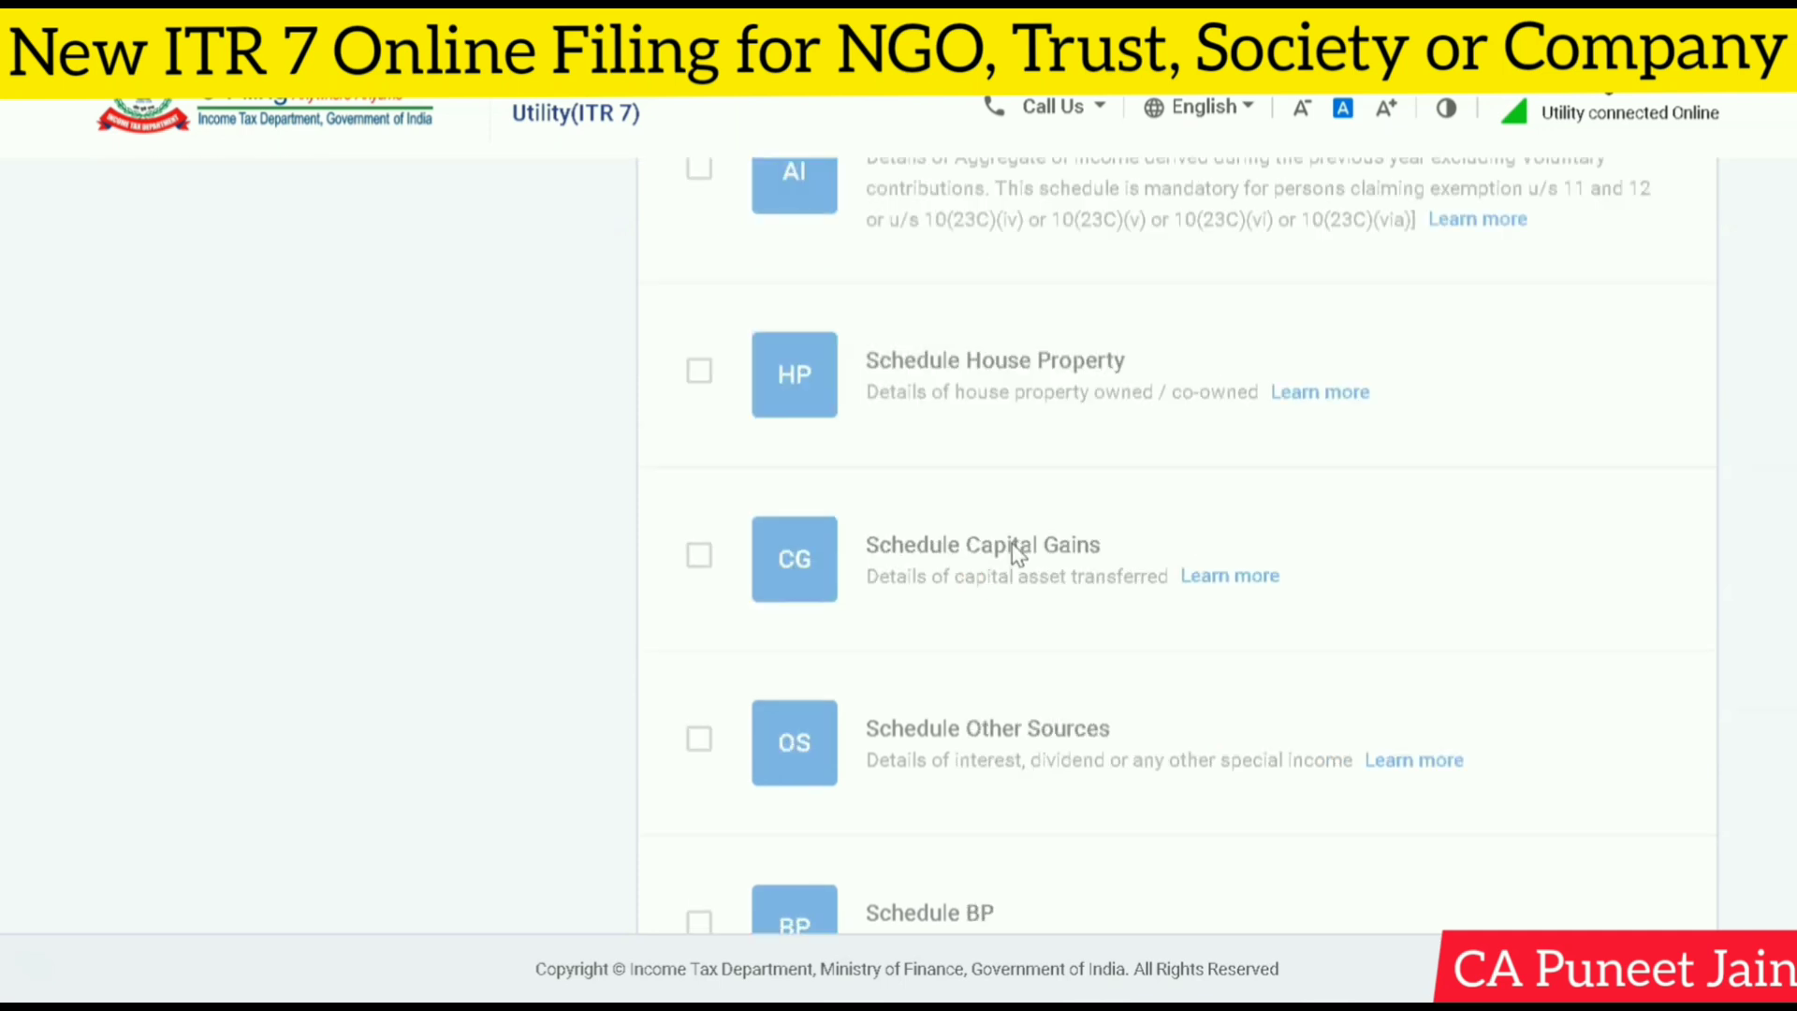
scroll(1018, 553, up, 9)
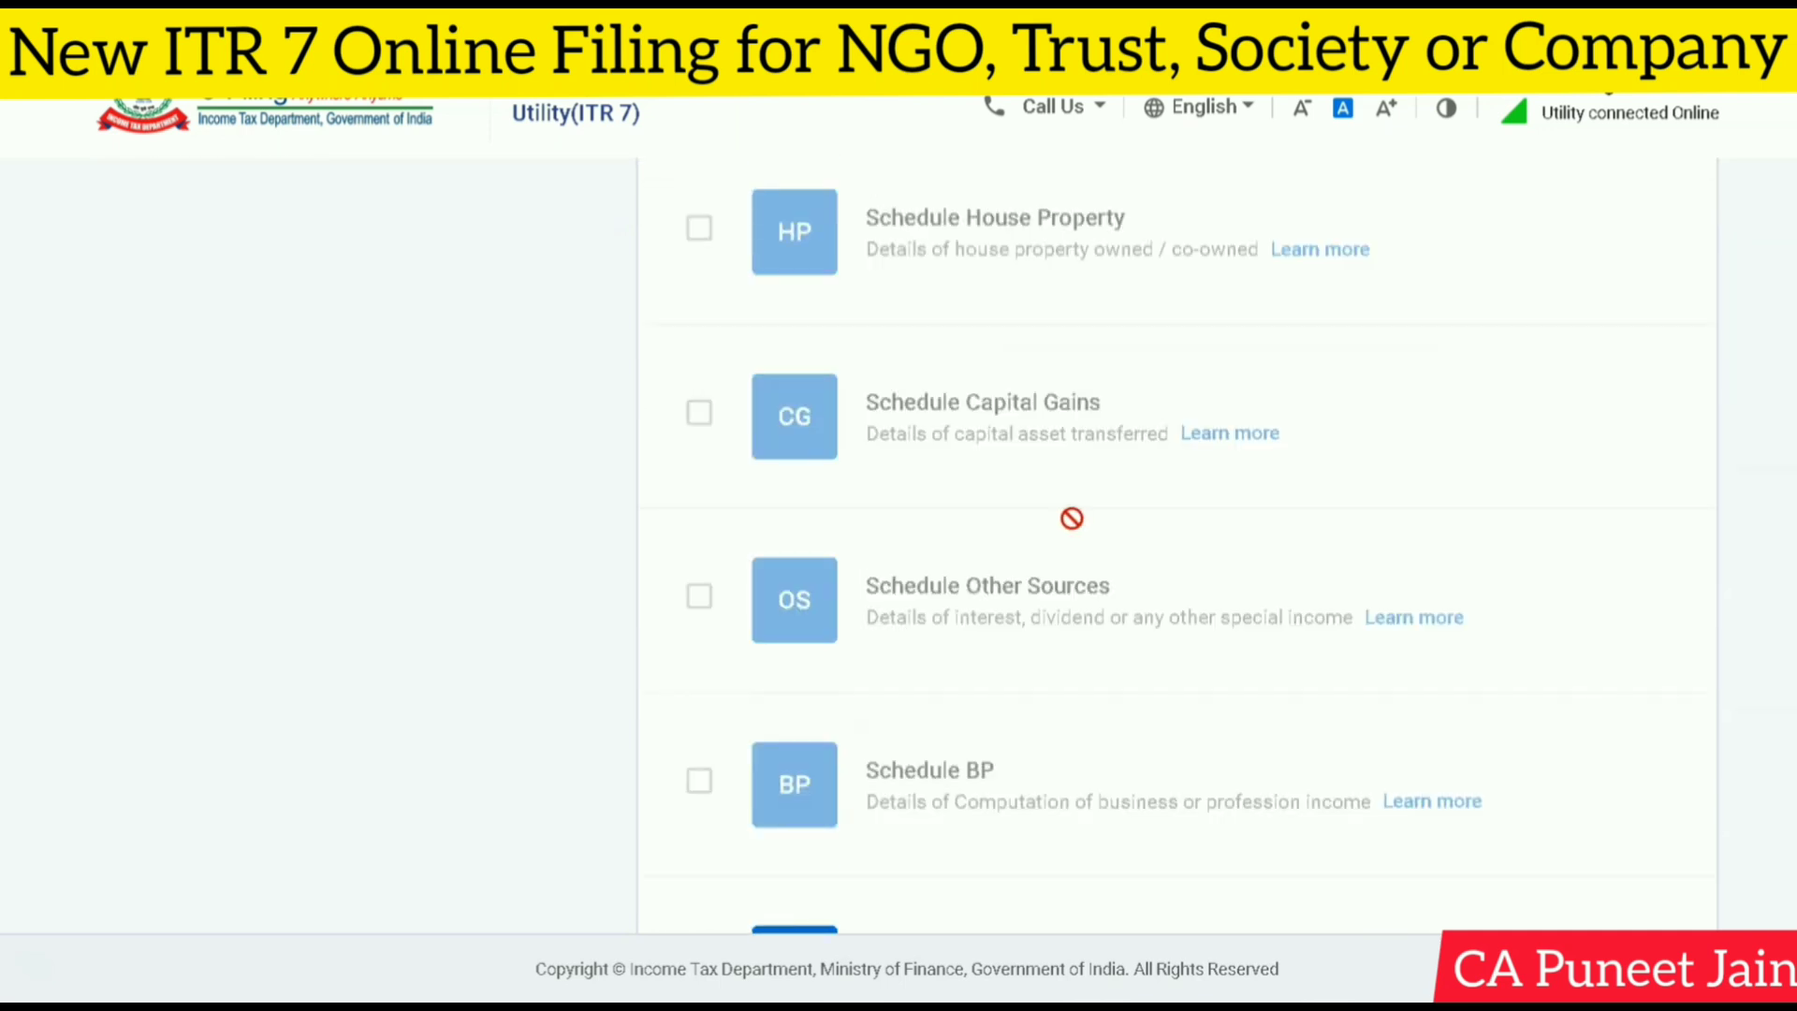
scroll(1011, 528, up, 3)
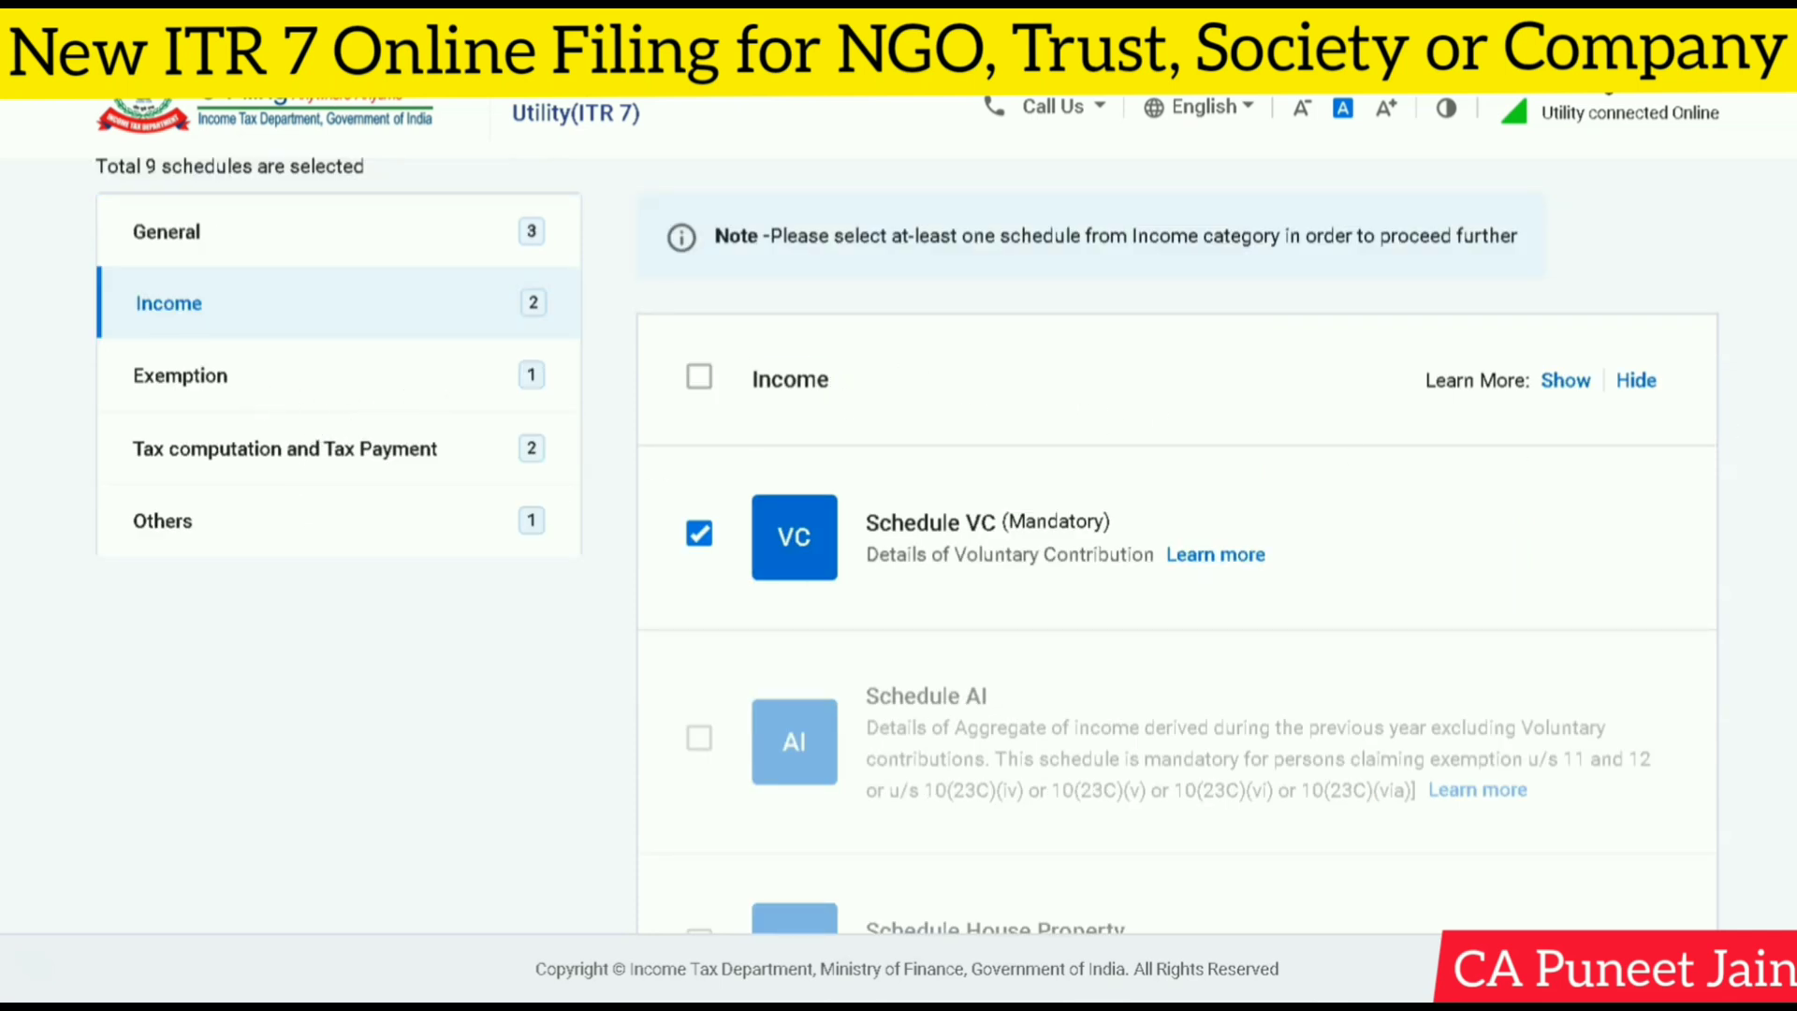
scroll(1467, 396, down, 3)
scroll(293, 514, up, 3)
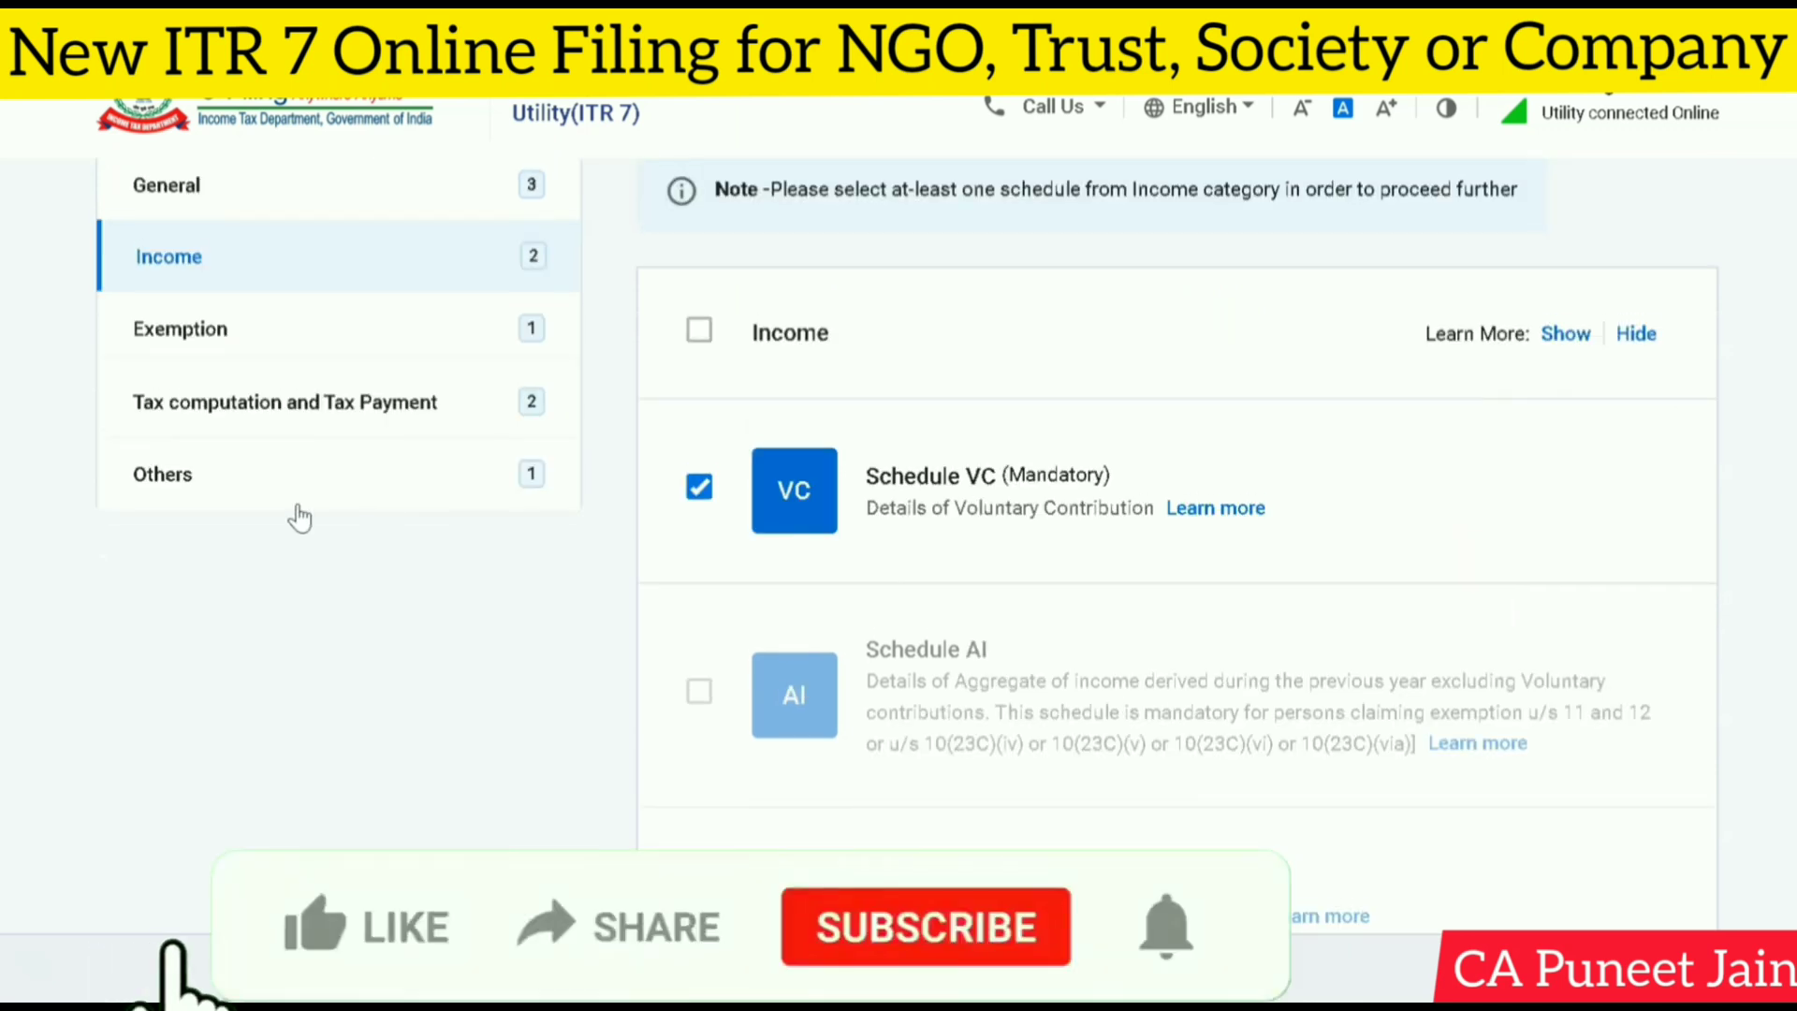
click(363, 341)
click(300, 272)
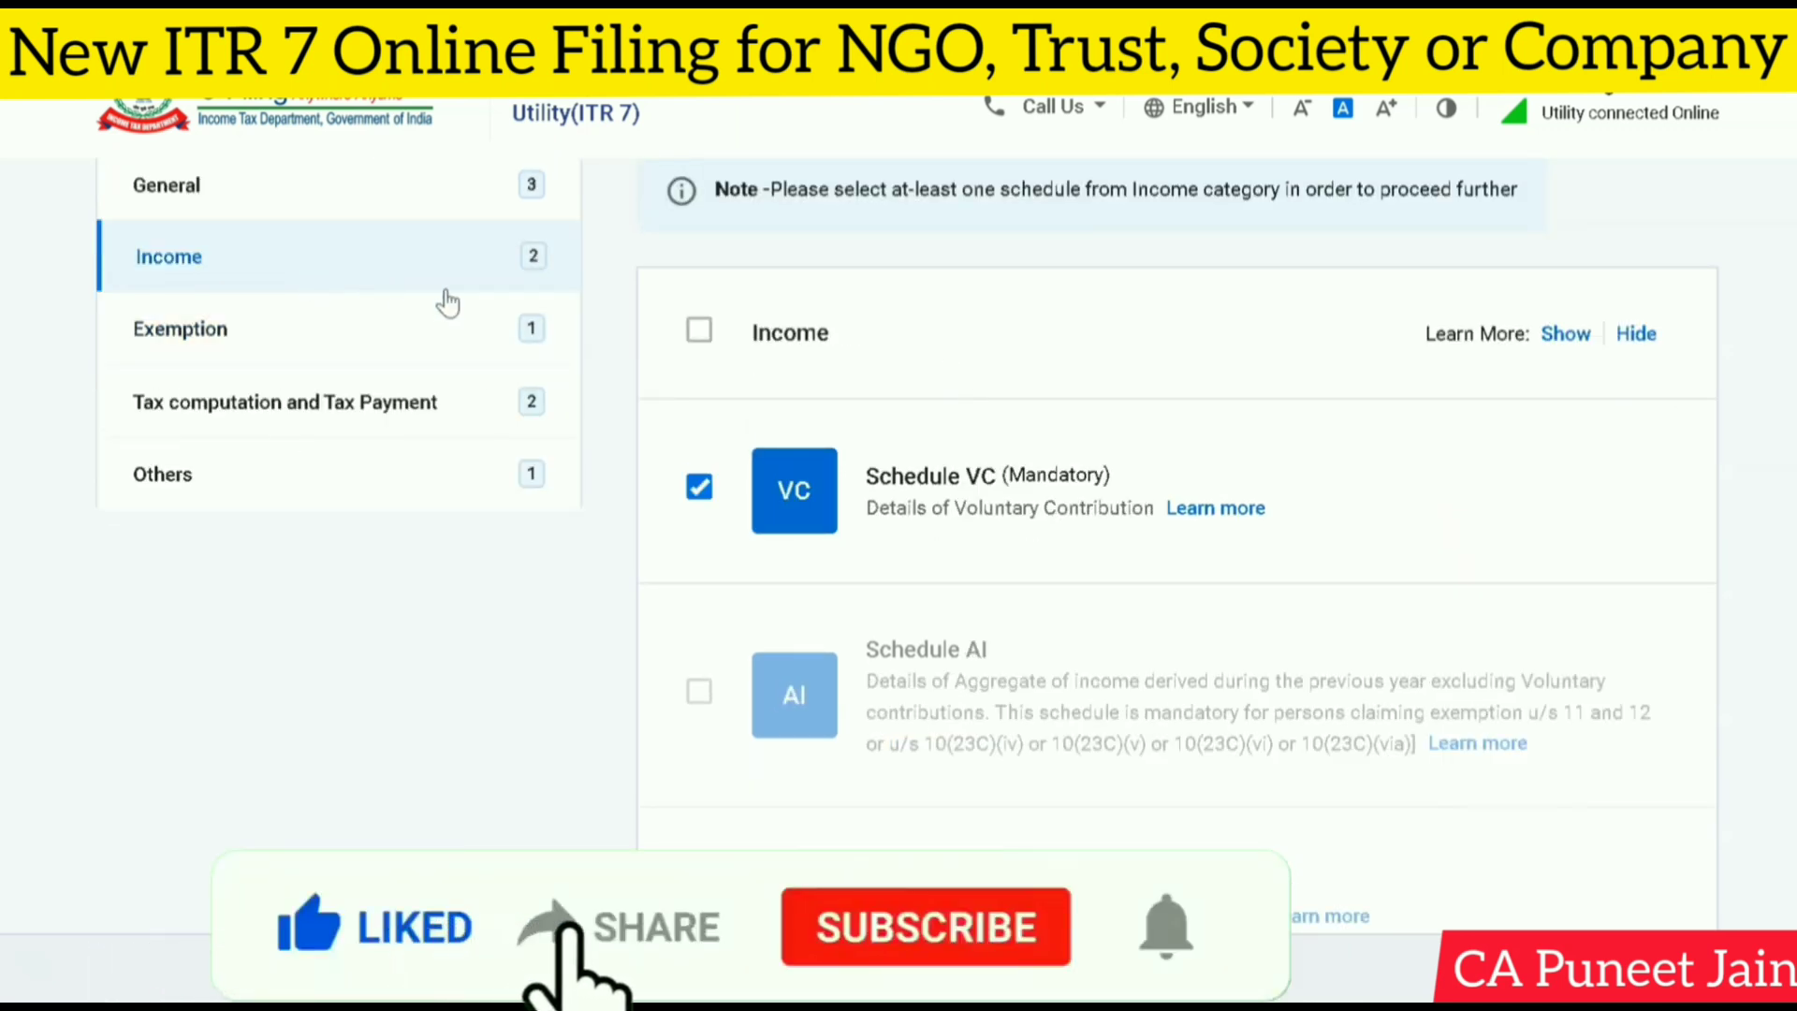
scroll(1295, 389, down, 4)
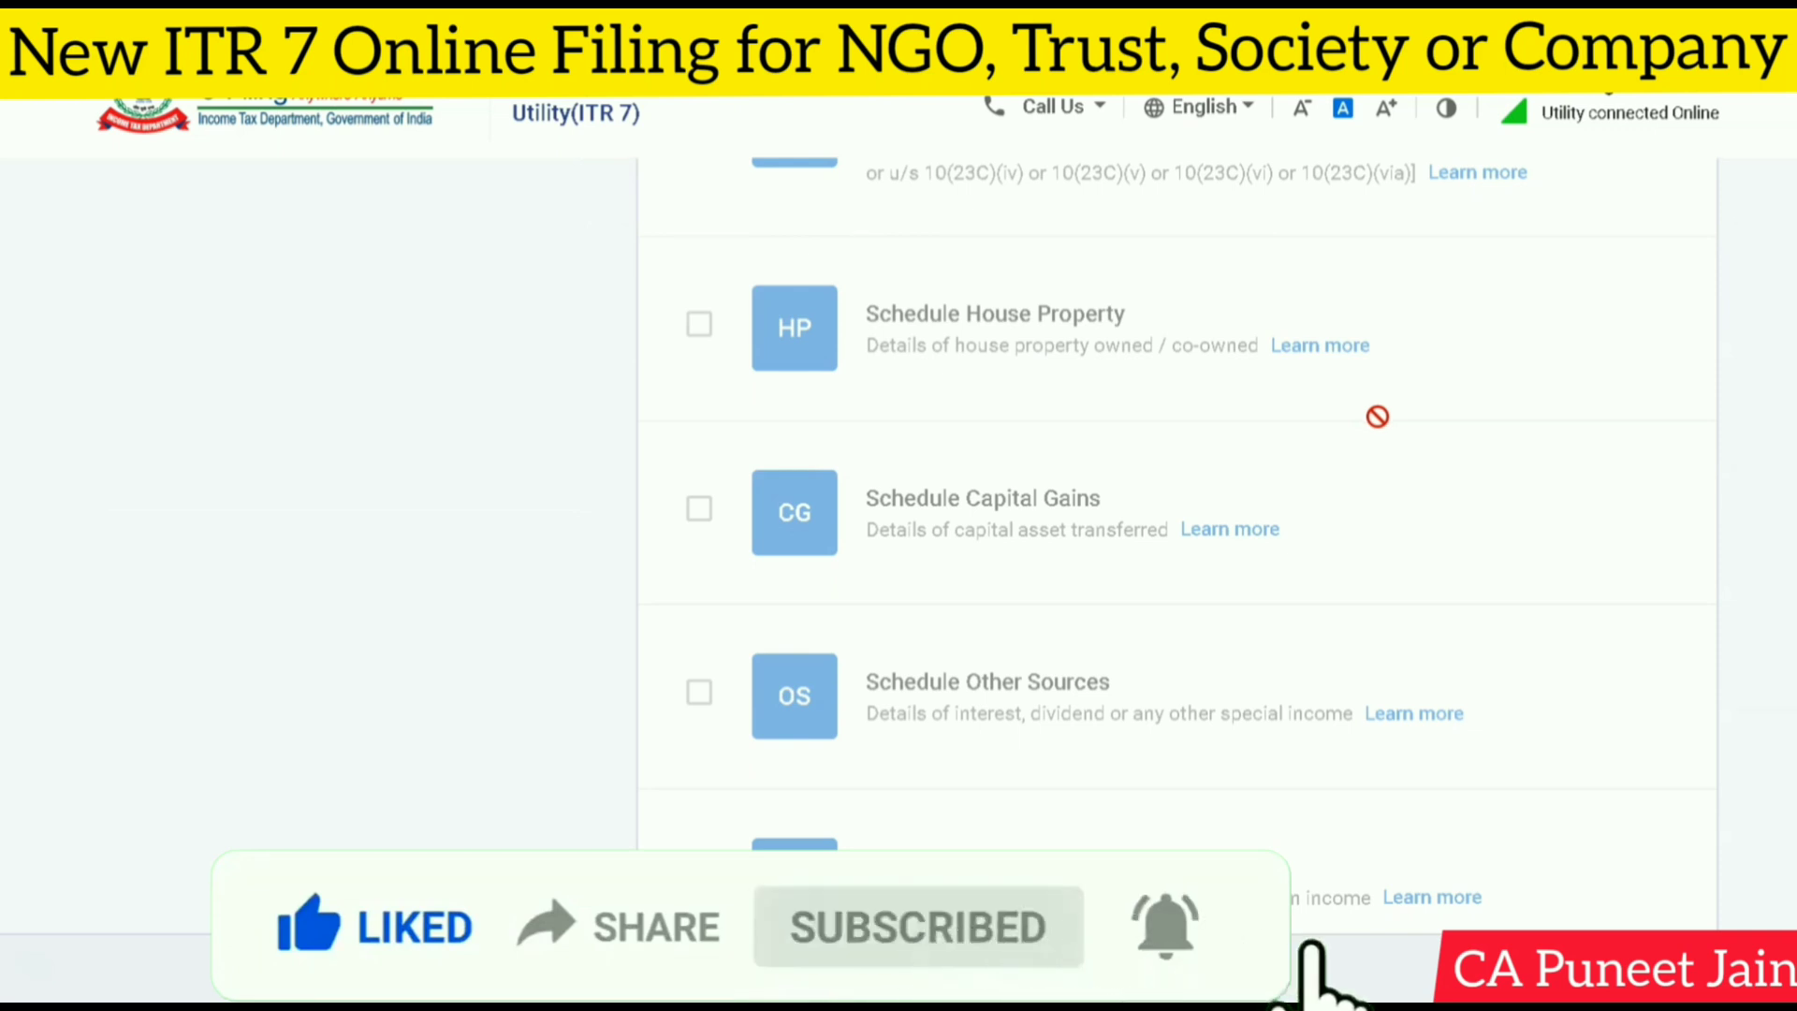
Step: Review the Income, Exemption, and Tax computation and Tax Payment categories for selected, available and greyed-out schedules
scroll(1377, 417, up, 3)
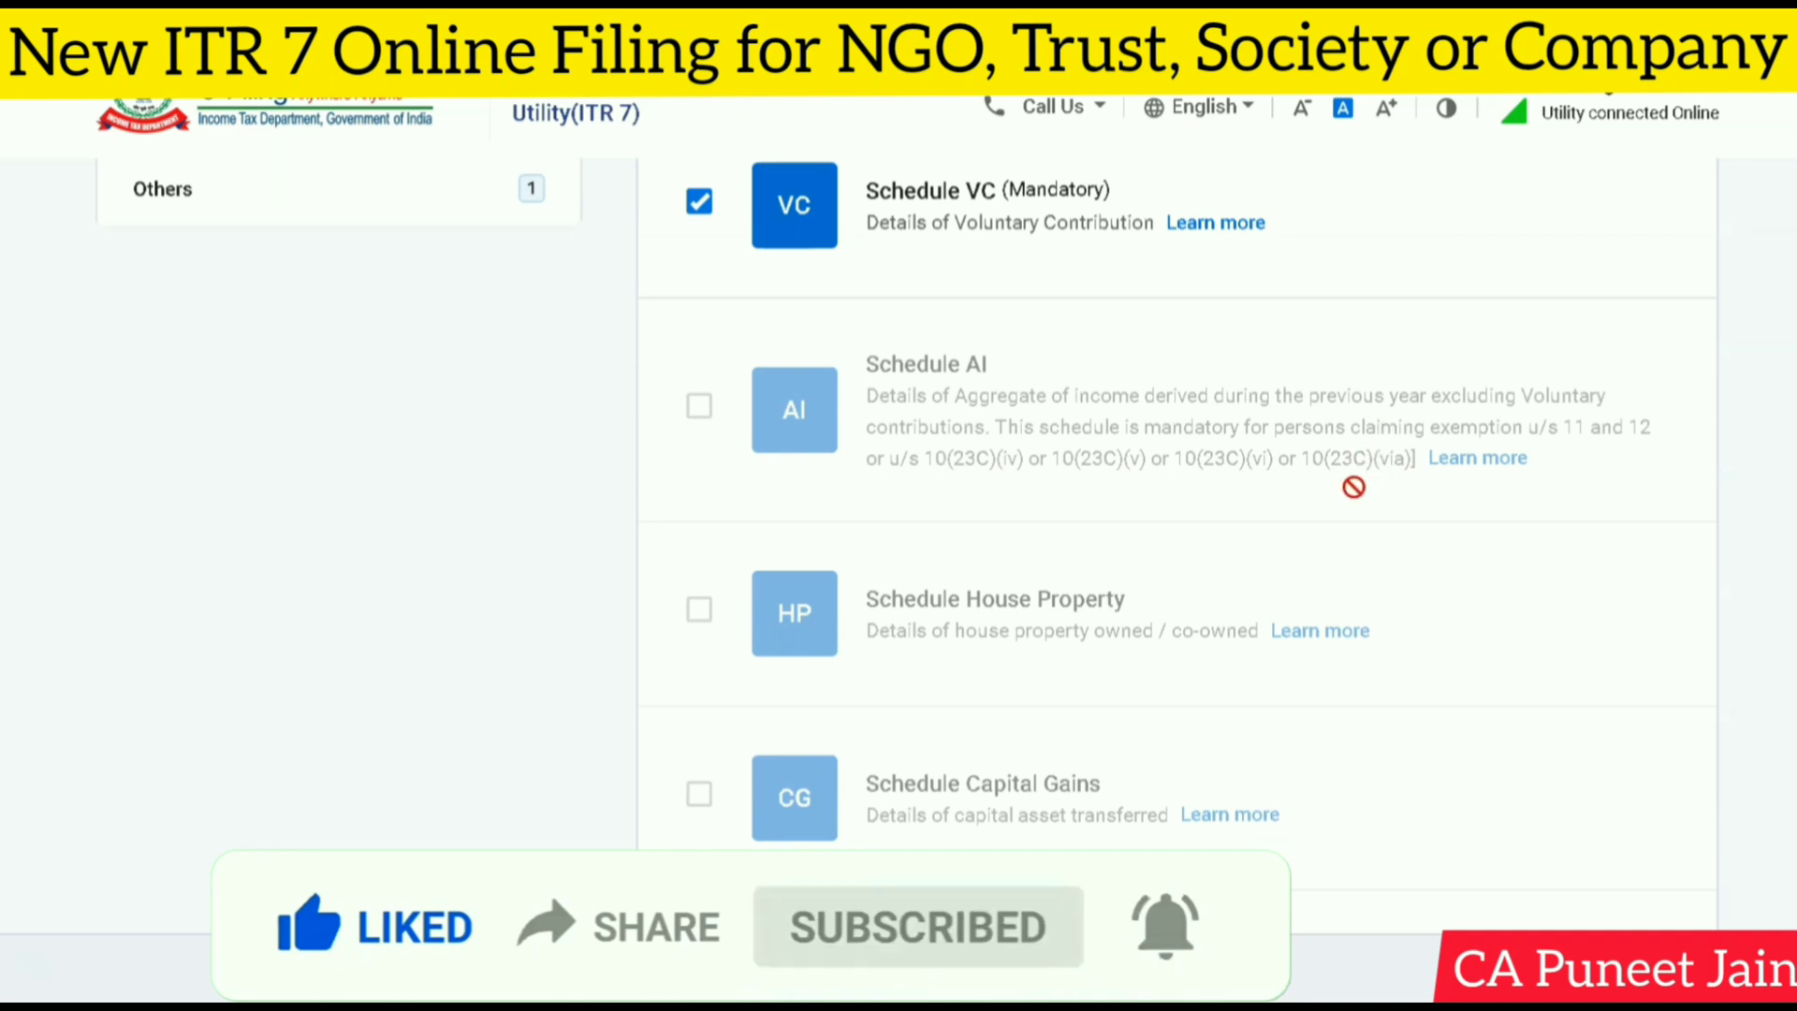
scroll(1352, 486, up, 3)
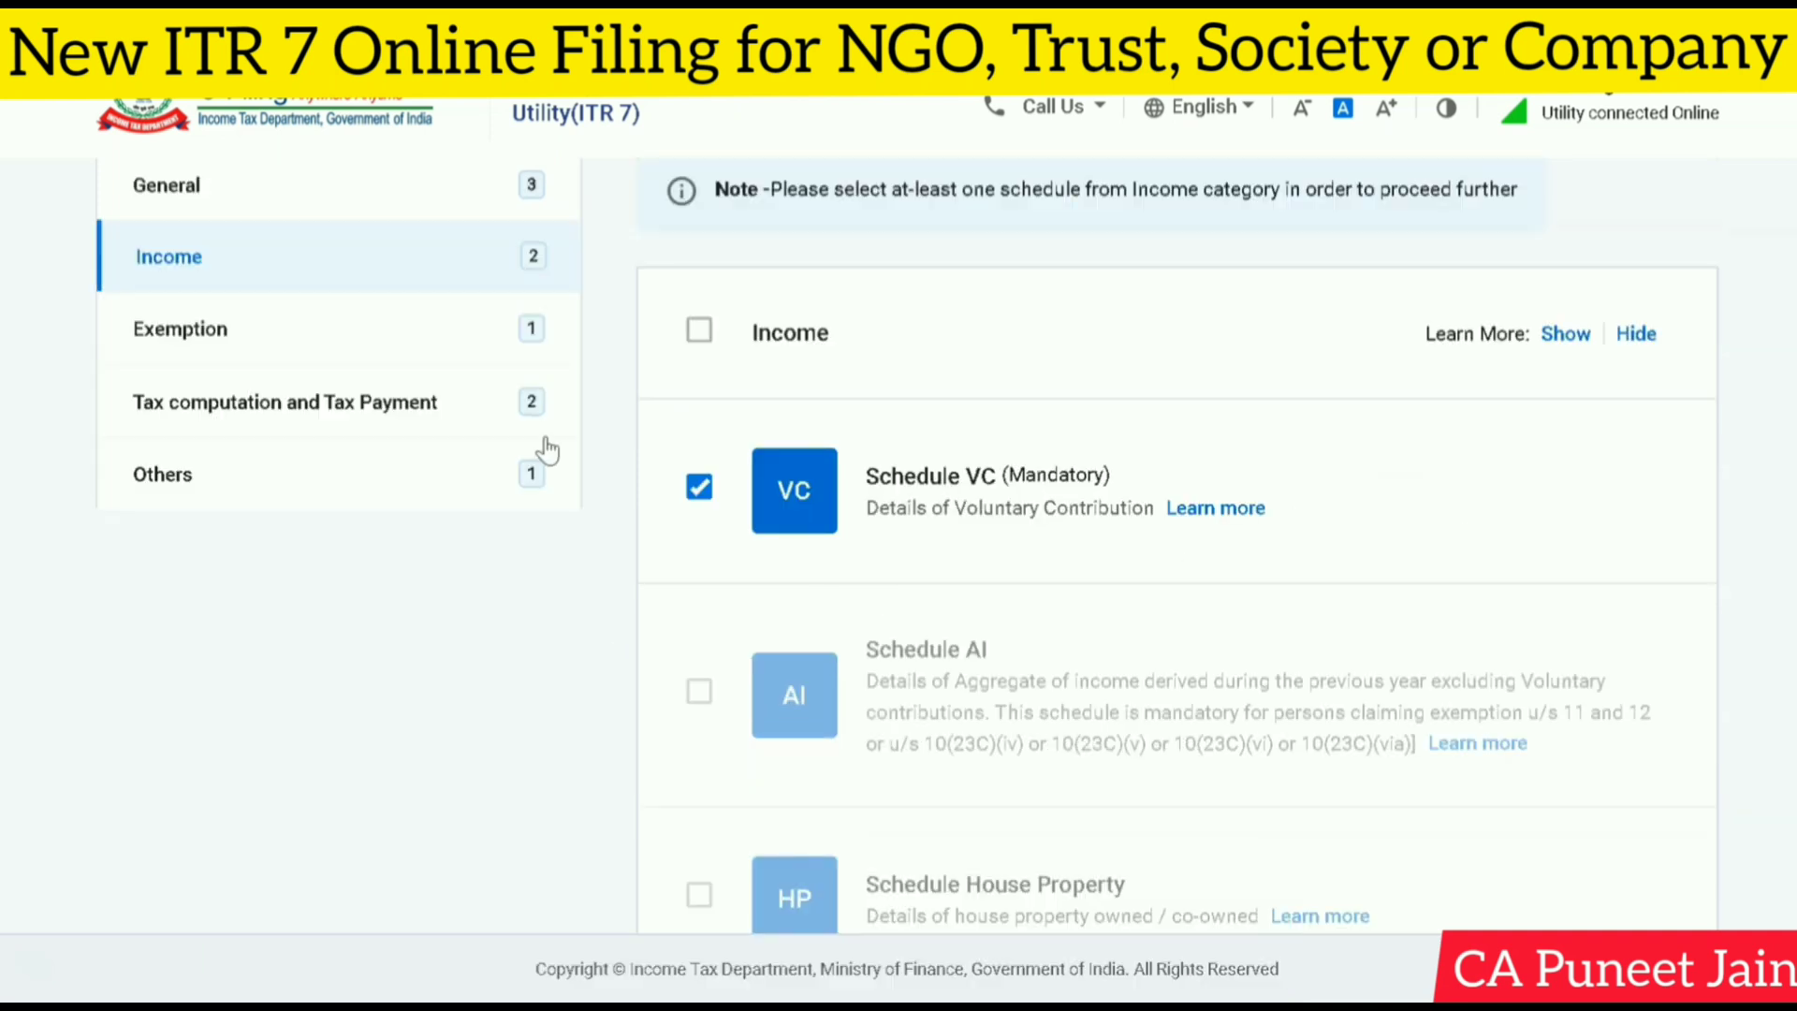
click(452, 354)
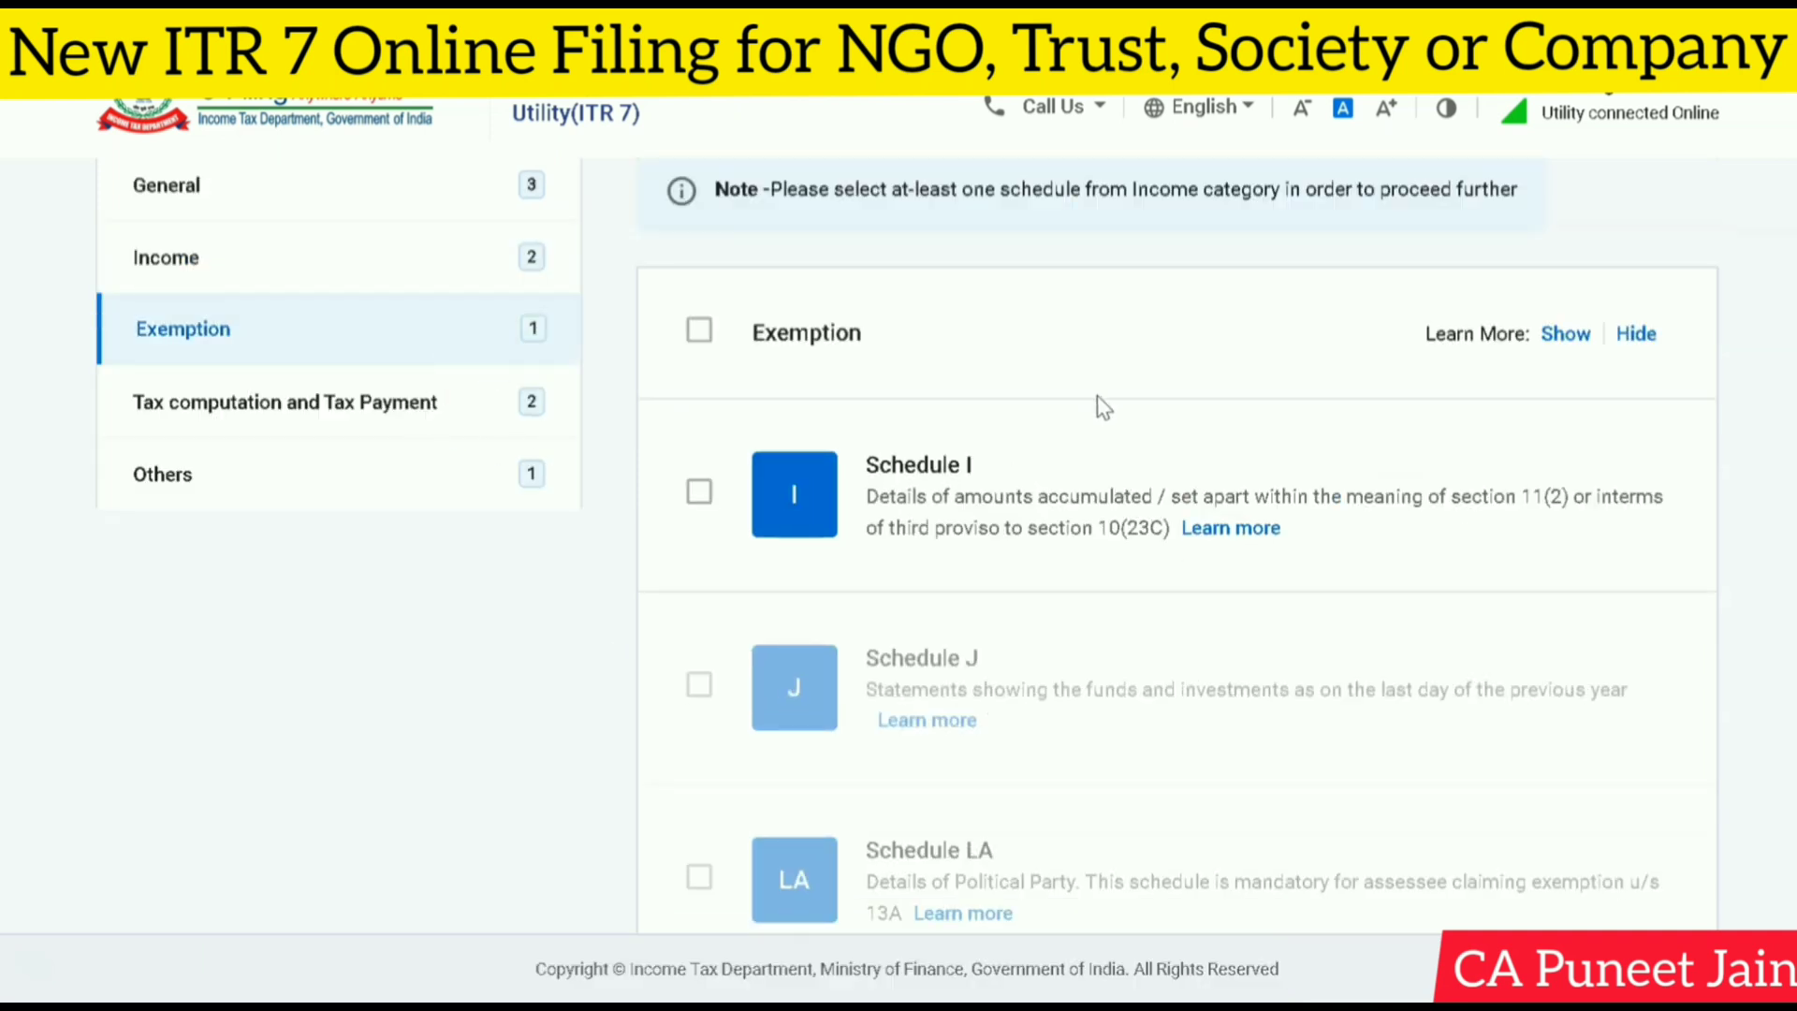
scroll(1097, 396, down, 8)
scroll(1103, 365, down, 10)
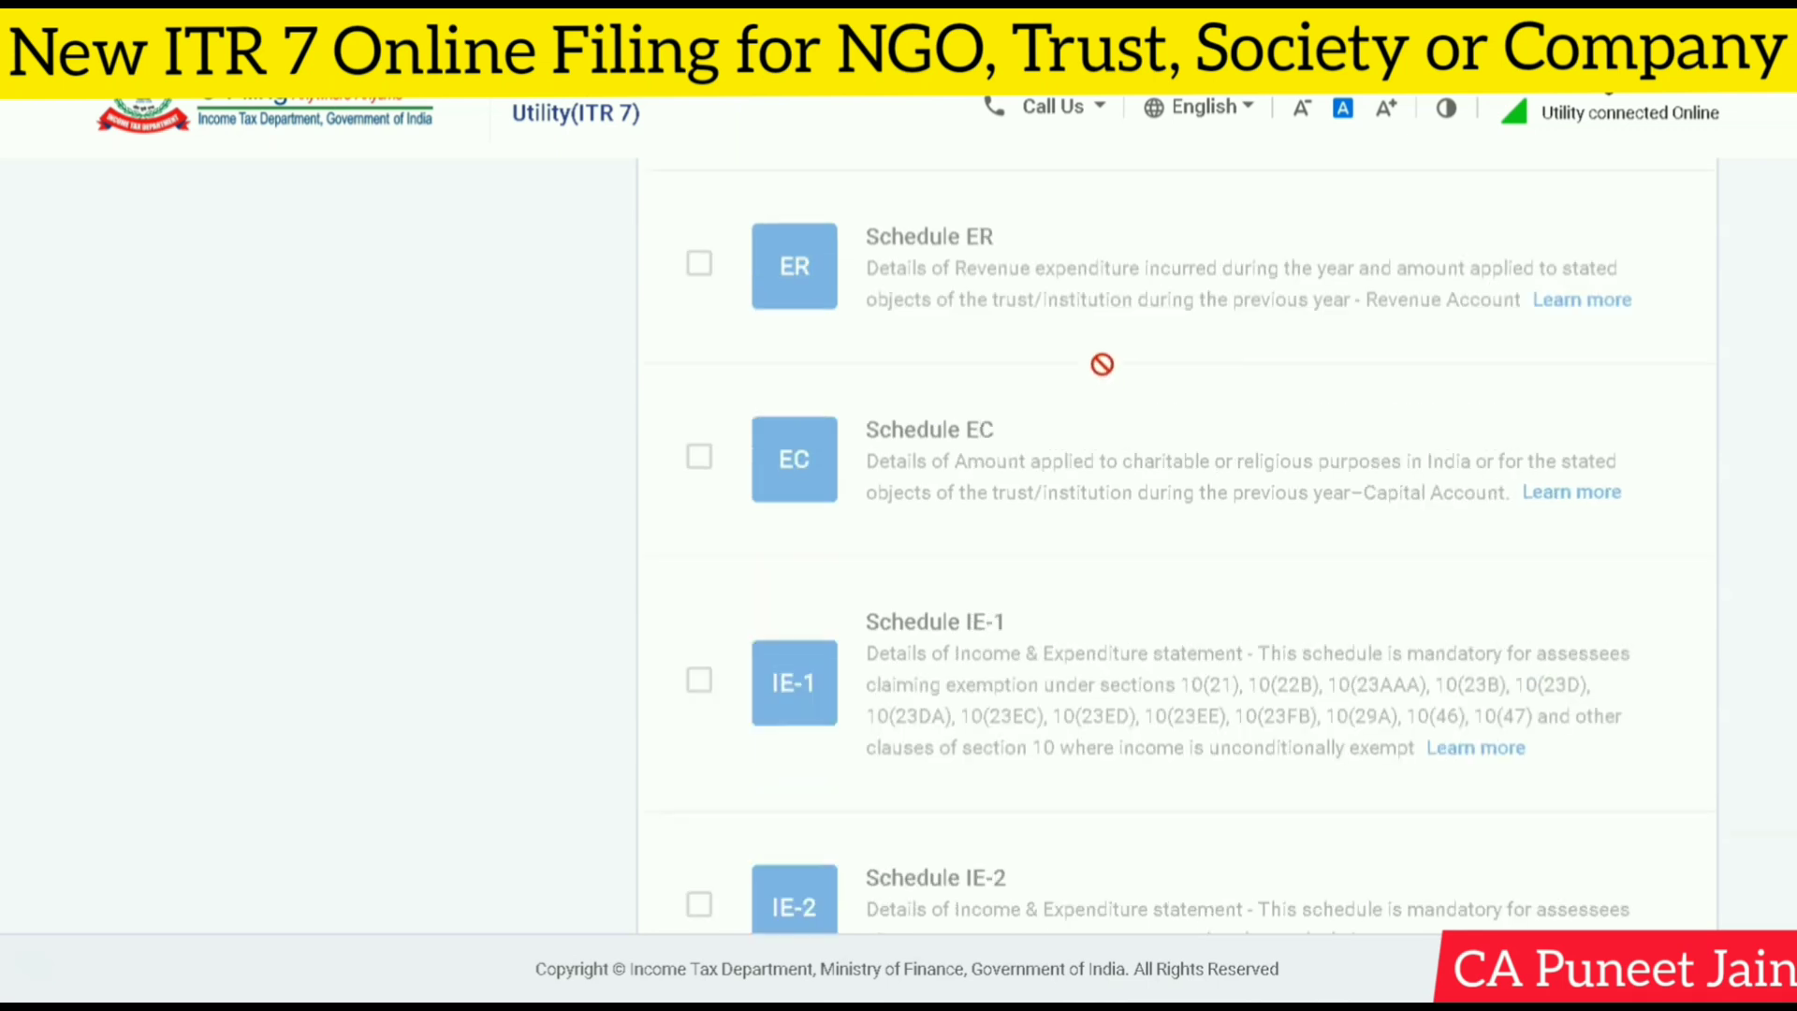
scroll(790, 362, up, 15)
scroll(789, 362, up, 10)
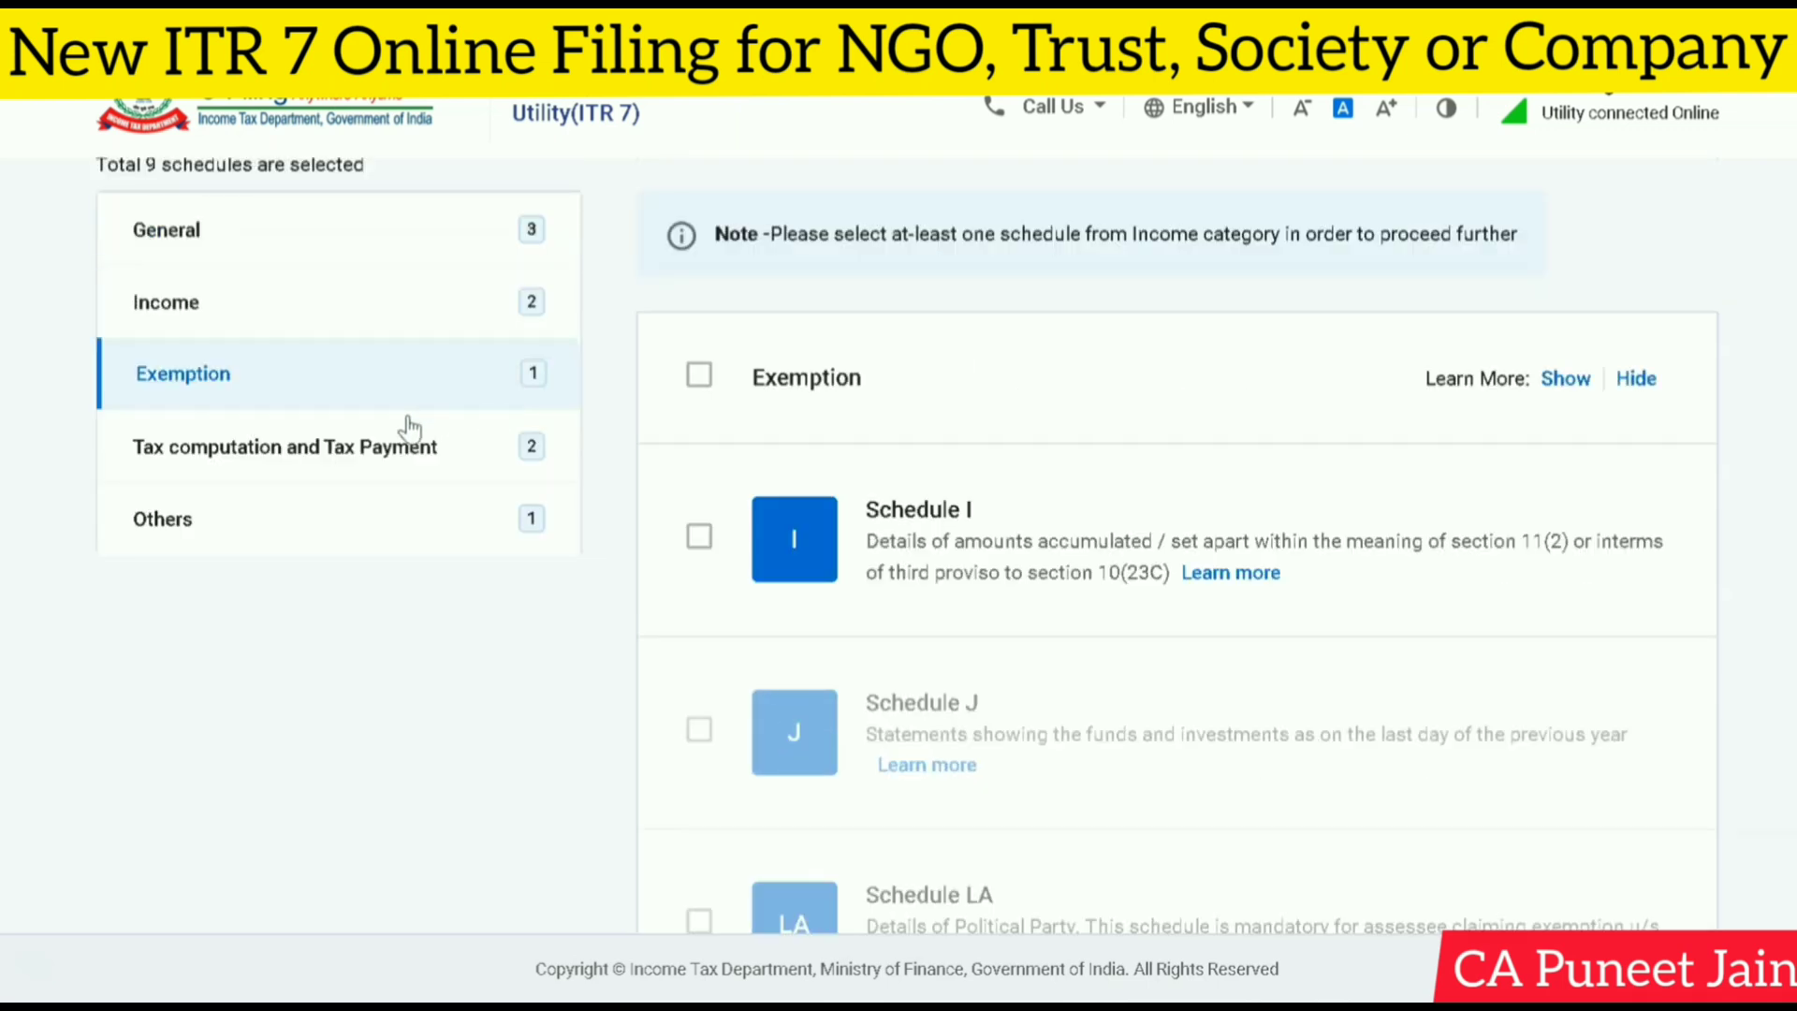
click(401, 599)
scroll(915, 562, down, 3)
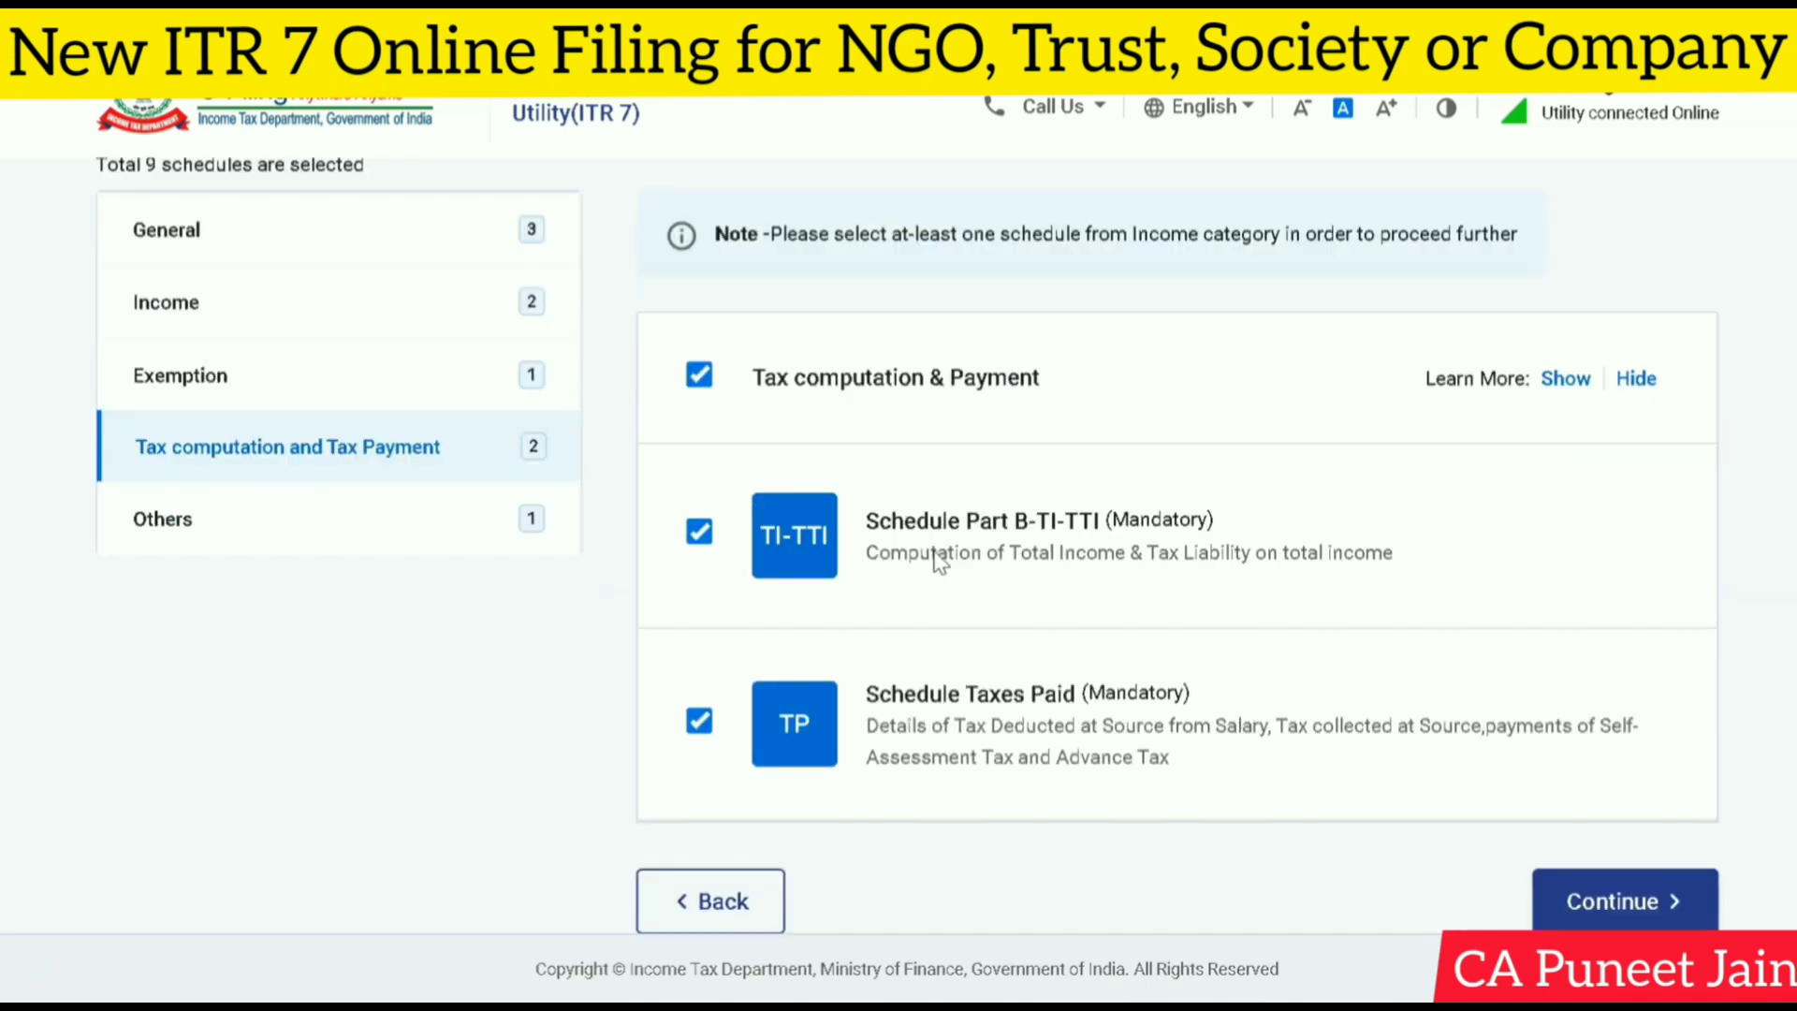
Step: Look through the schedules in the Others category, from Schedule OA down to Schedule Current Year Losses
click(351, 452)
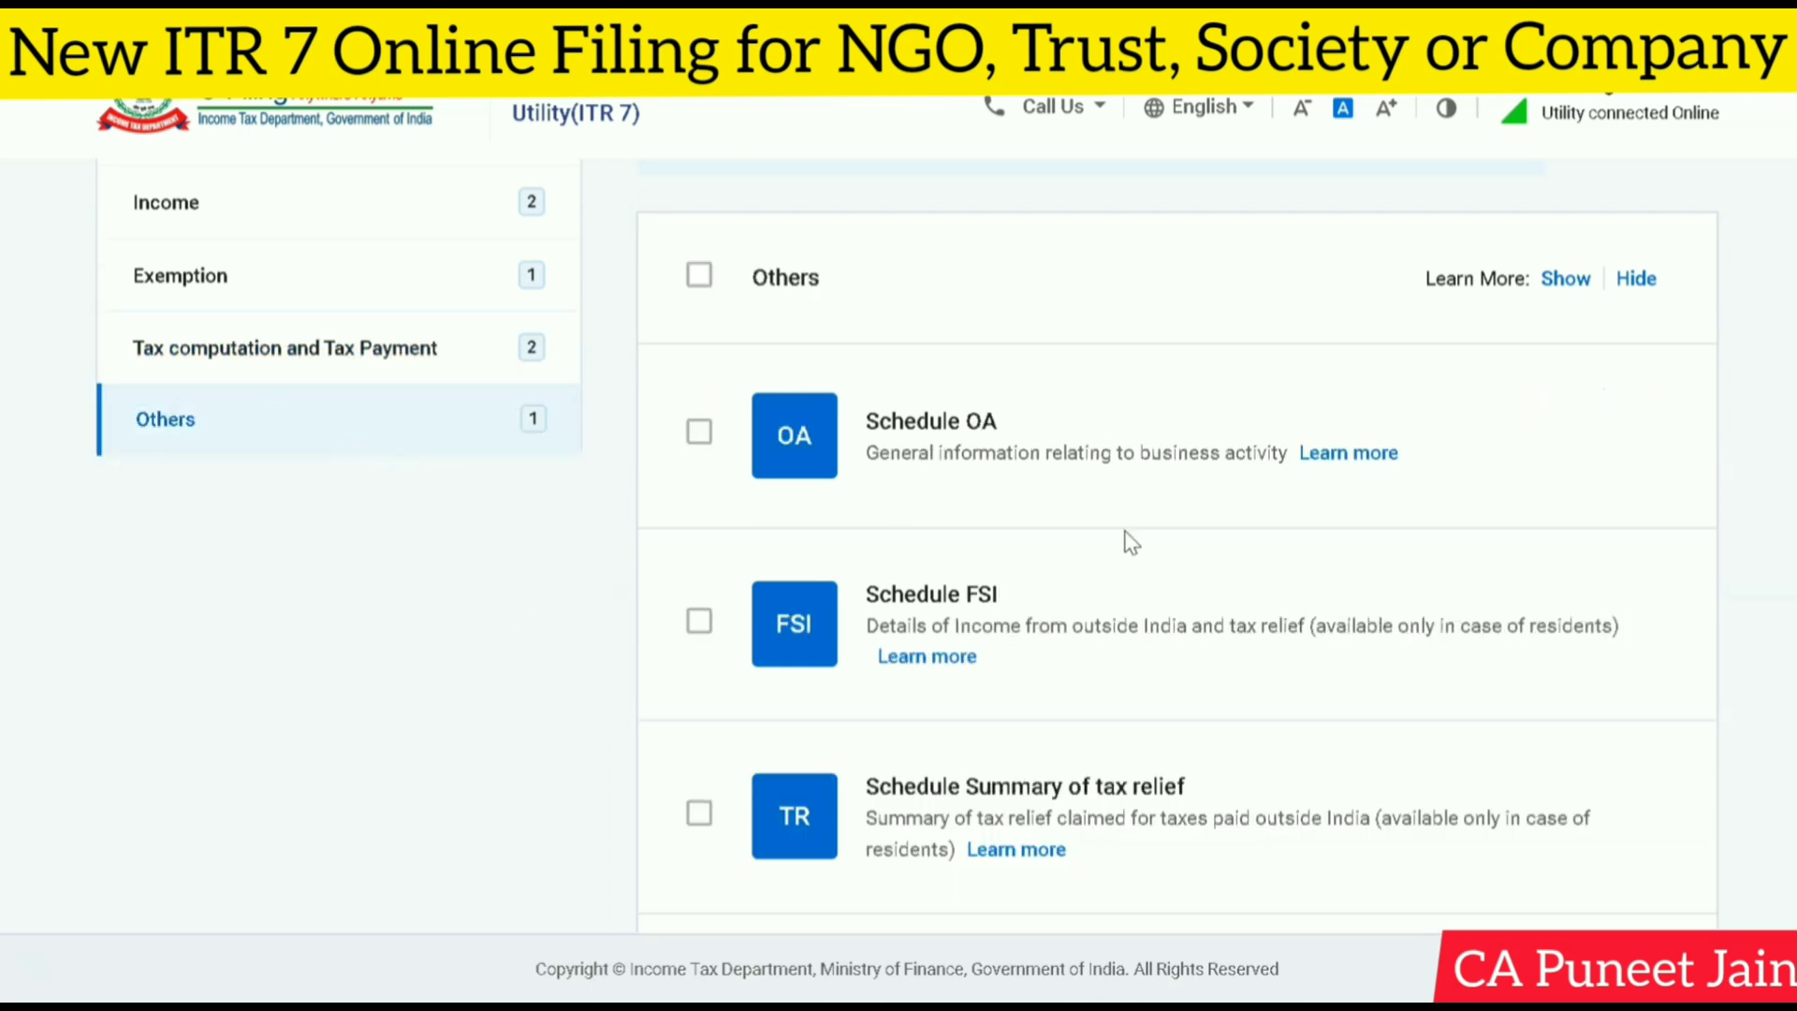
scroll(1123, 533, down, 2)
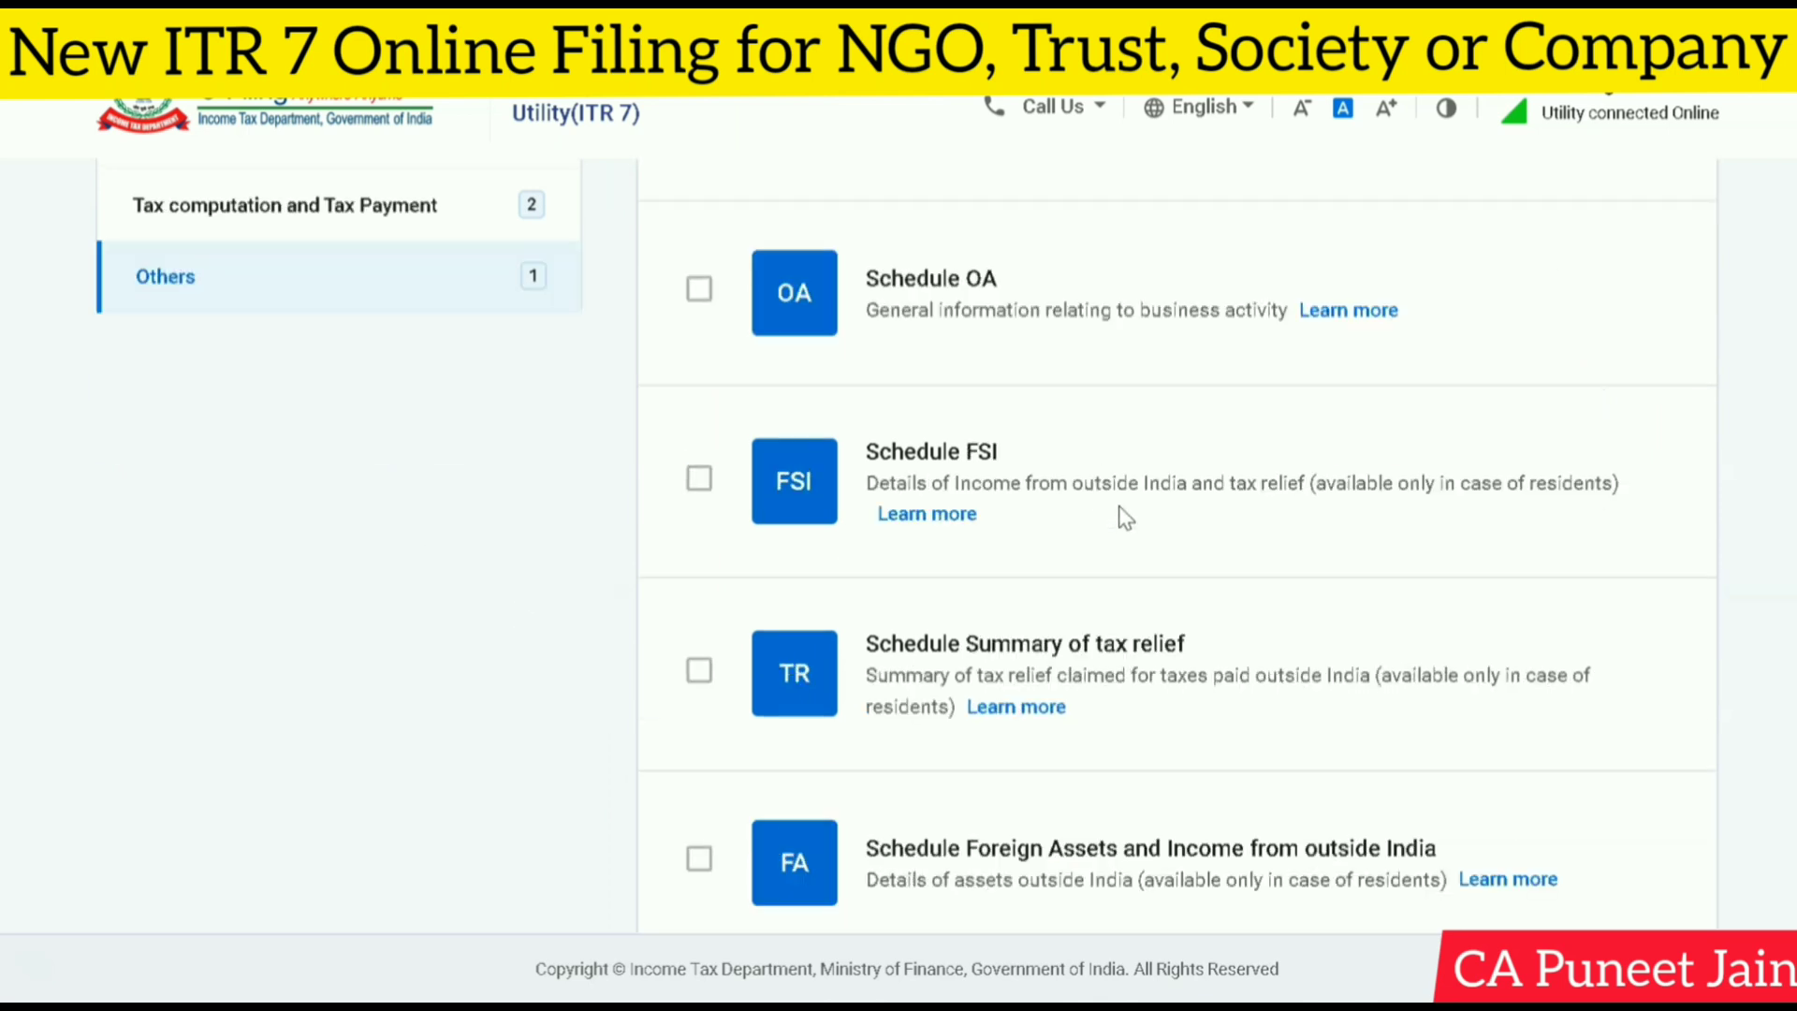
scroll(1123, 517, down, 3)
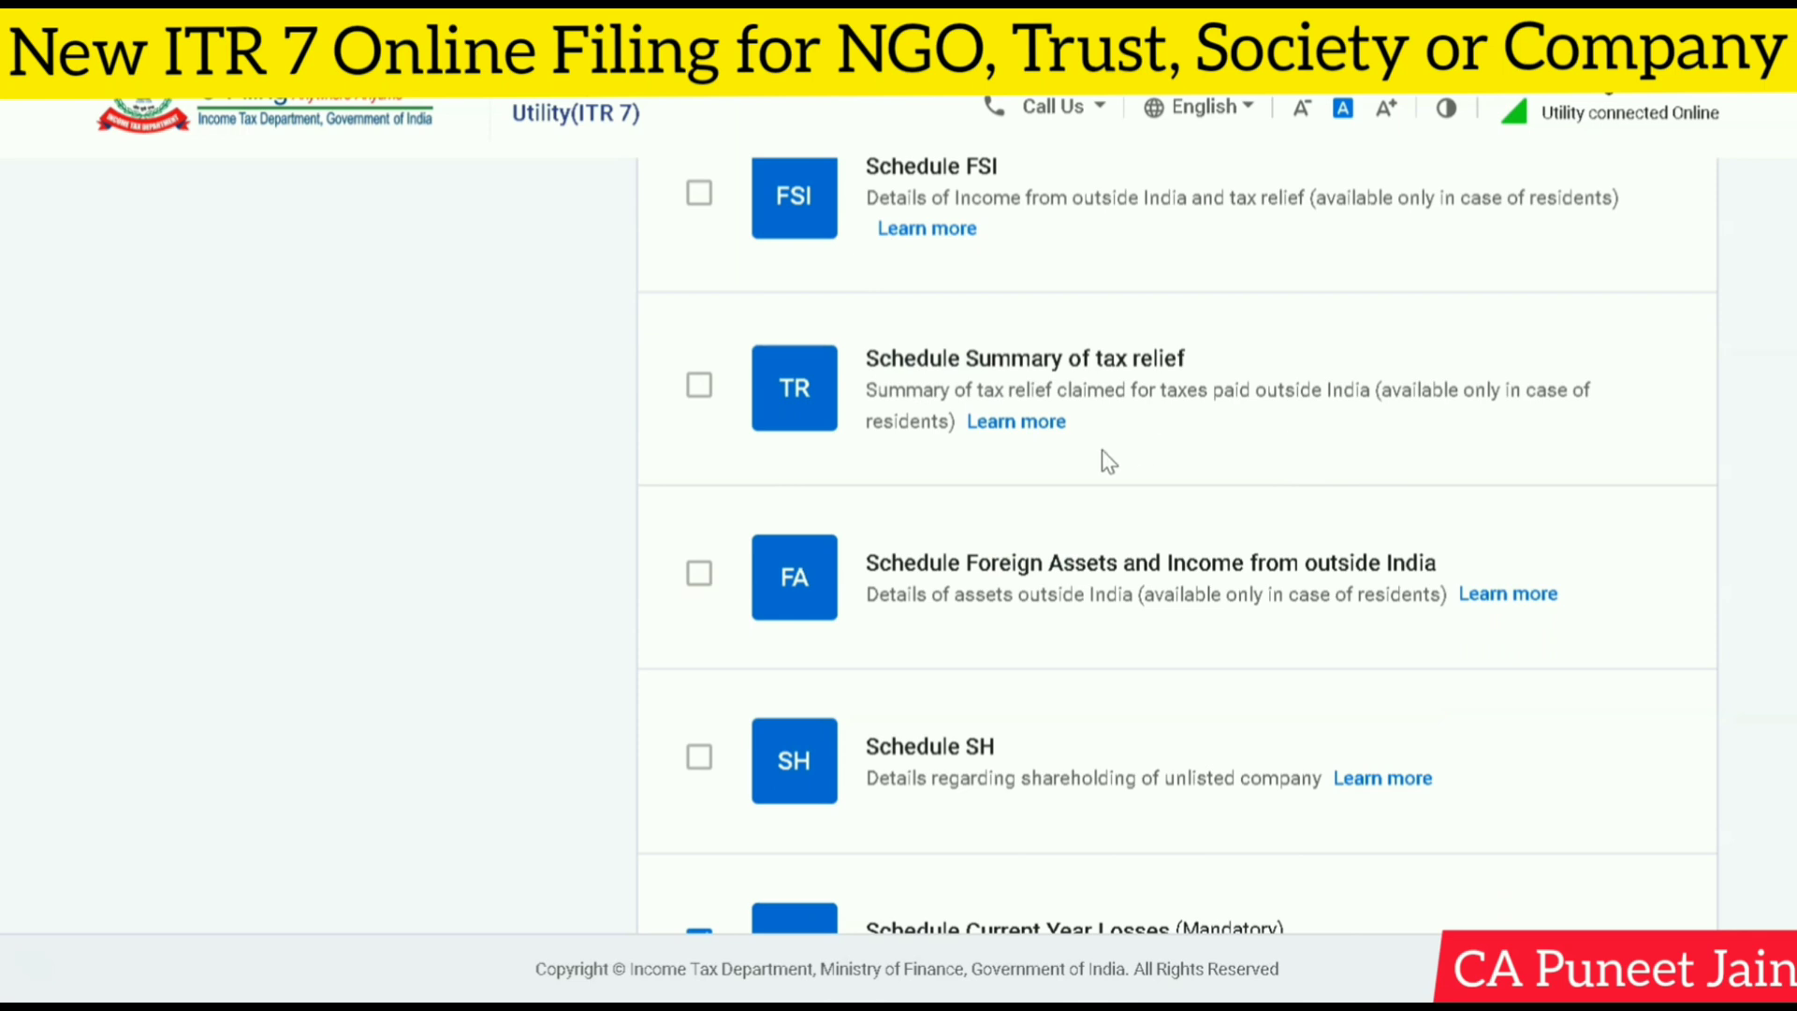
scroll(1545, 524, down, 2)
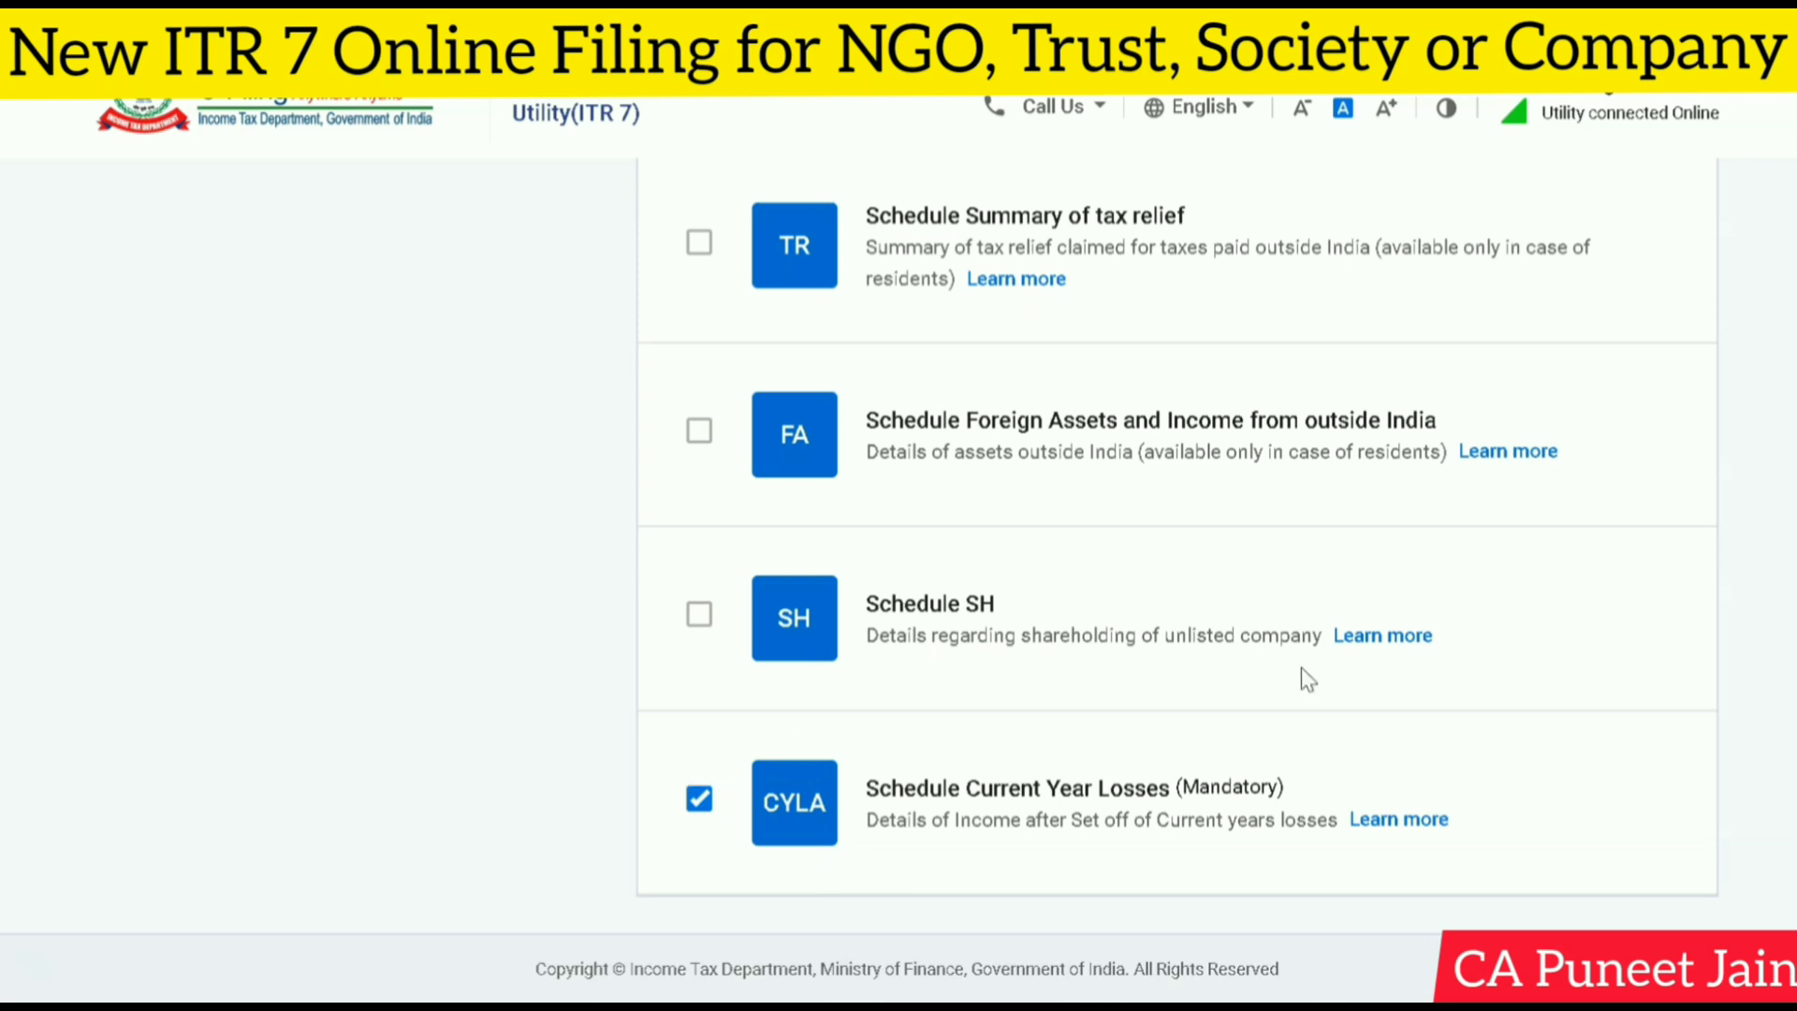
scroll(1311, 668, up, 2)
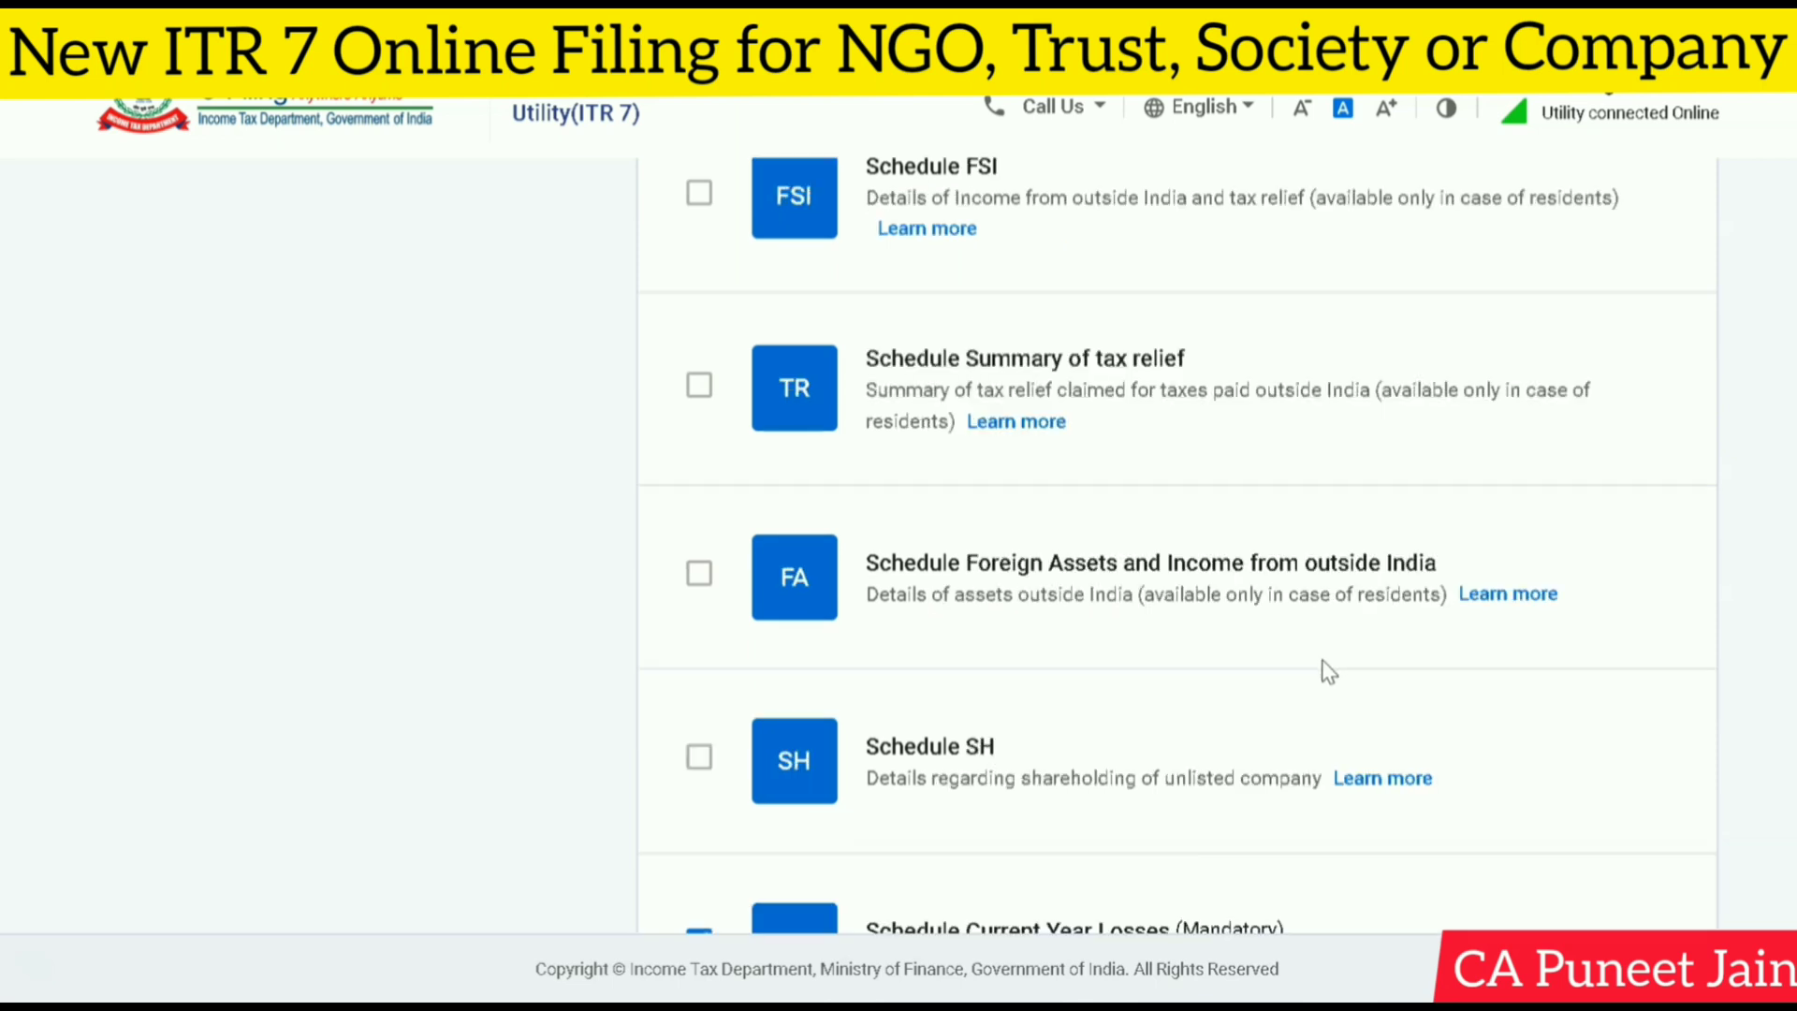
scroll(987, 510, up, 5)
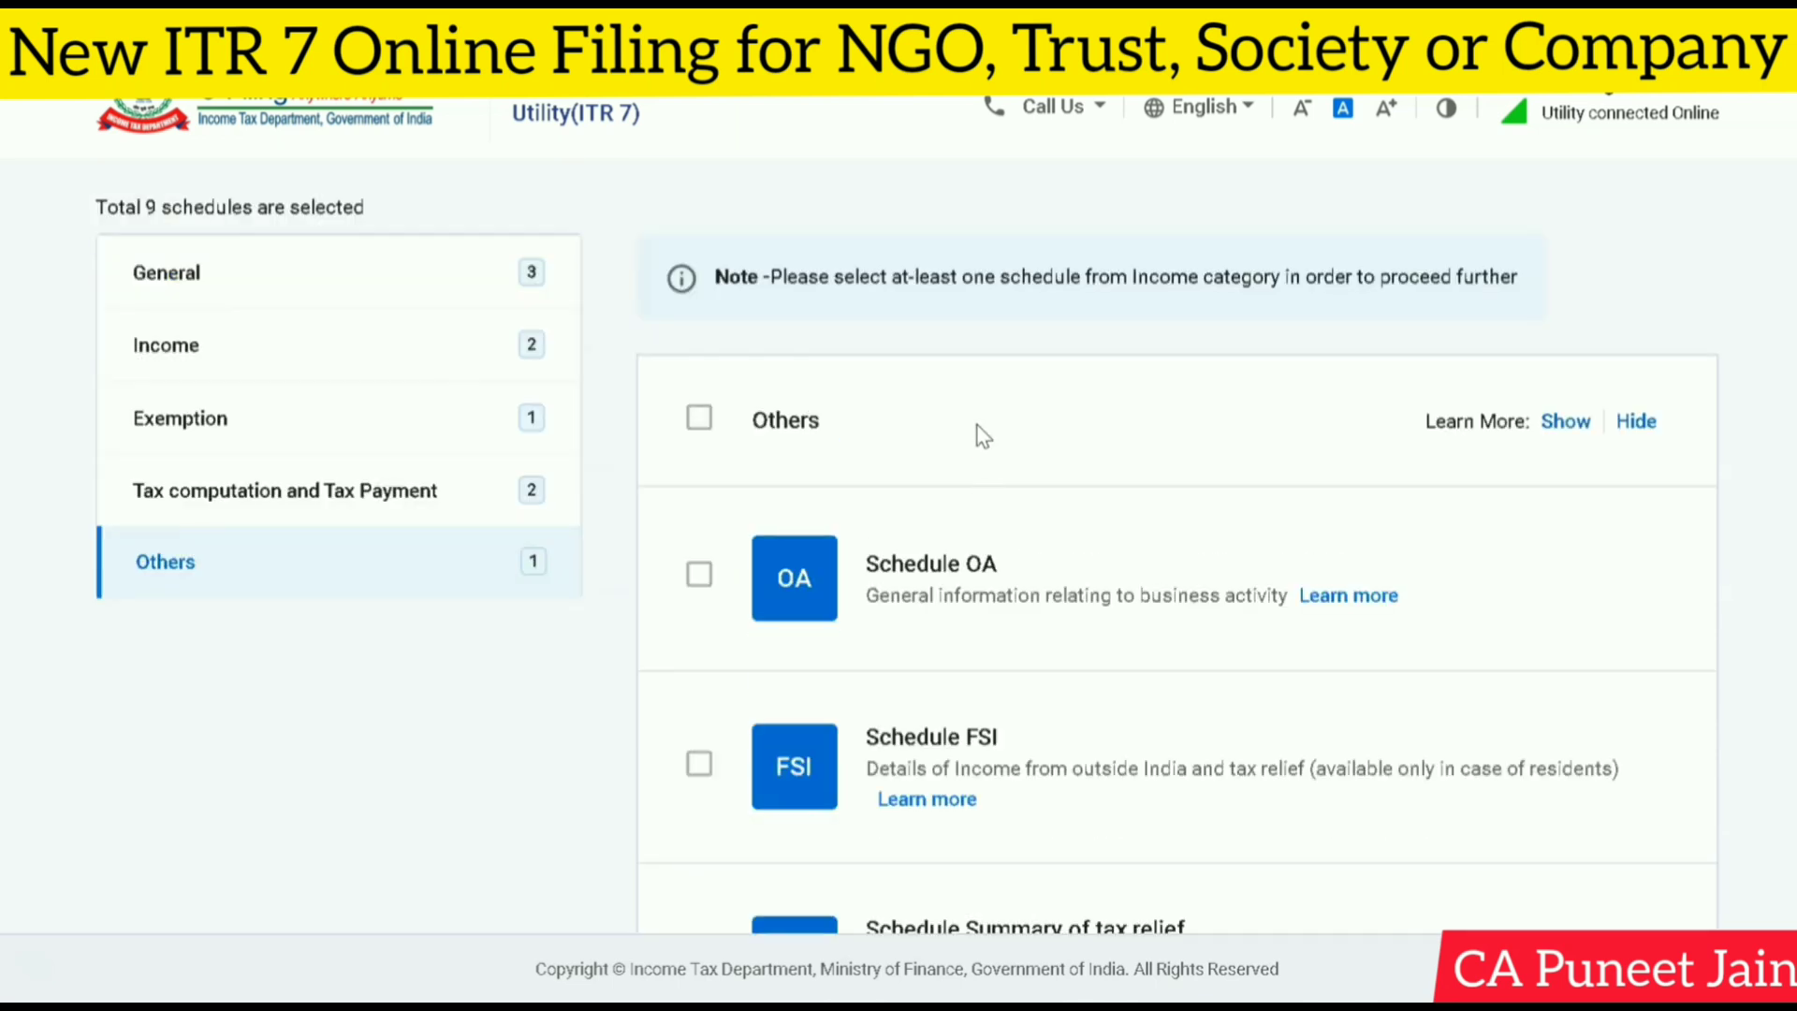
scroll(979, 433, down, 8)
scroll(803, 393, up, 7)
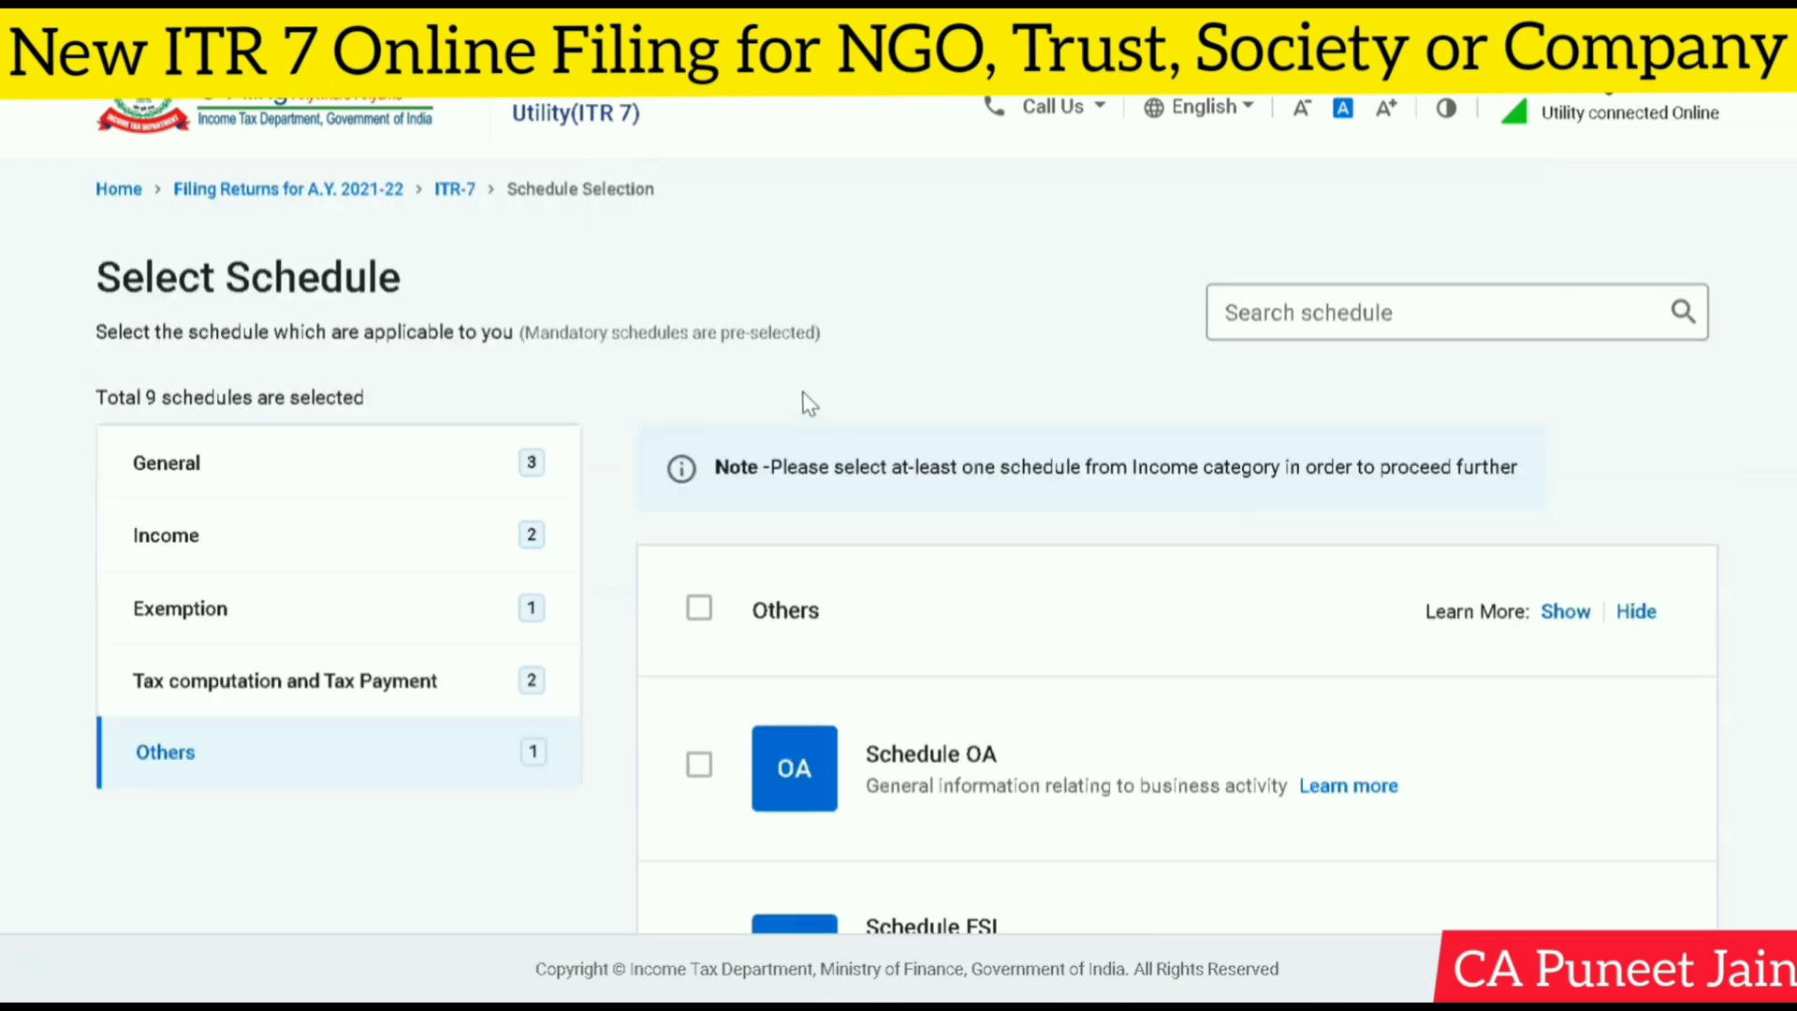
Step: Continue with the selected schedules and acknowledge the notice about the pre-filled return
scroll(1501, 607, down, 8)
click(1675, 880)
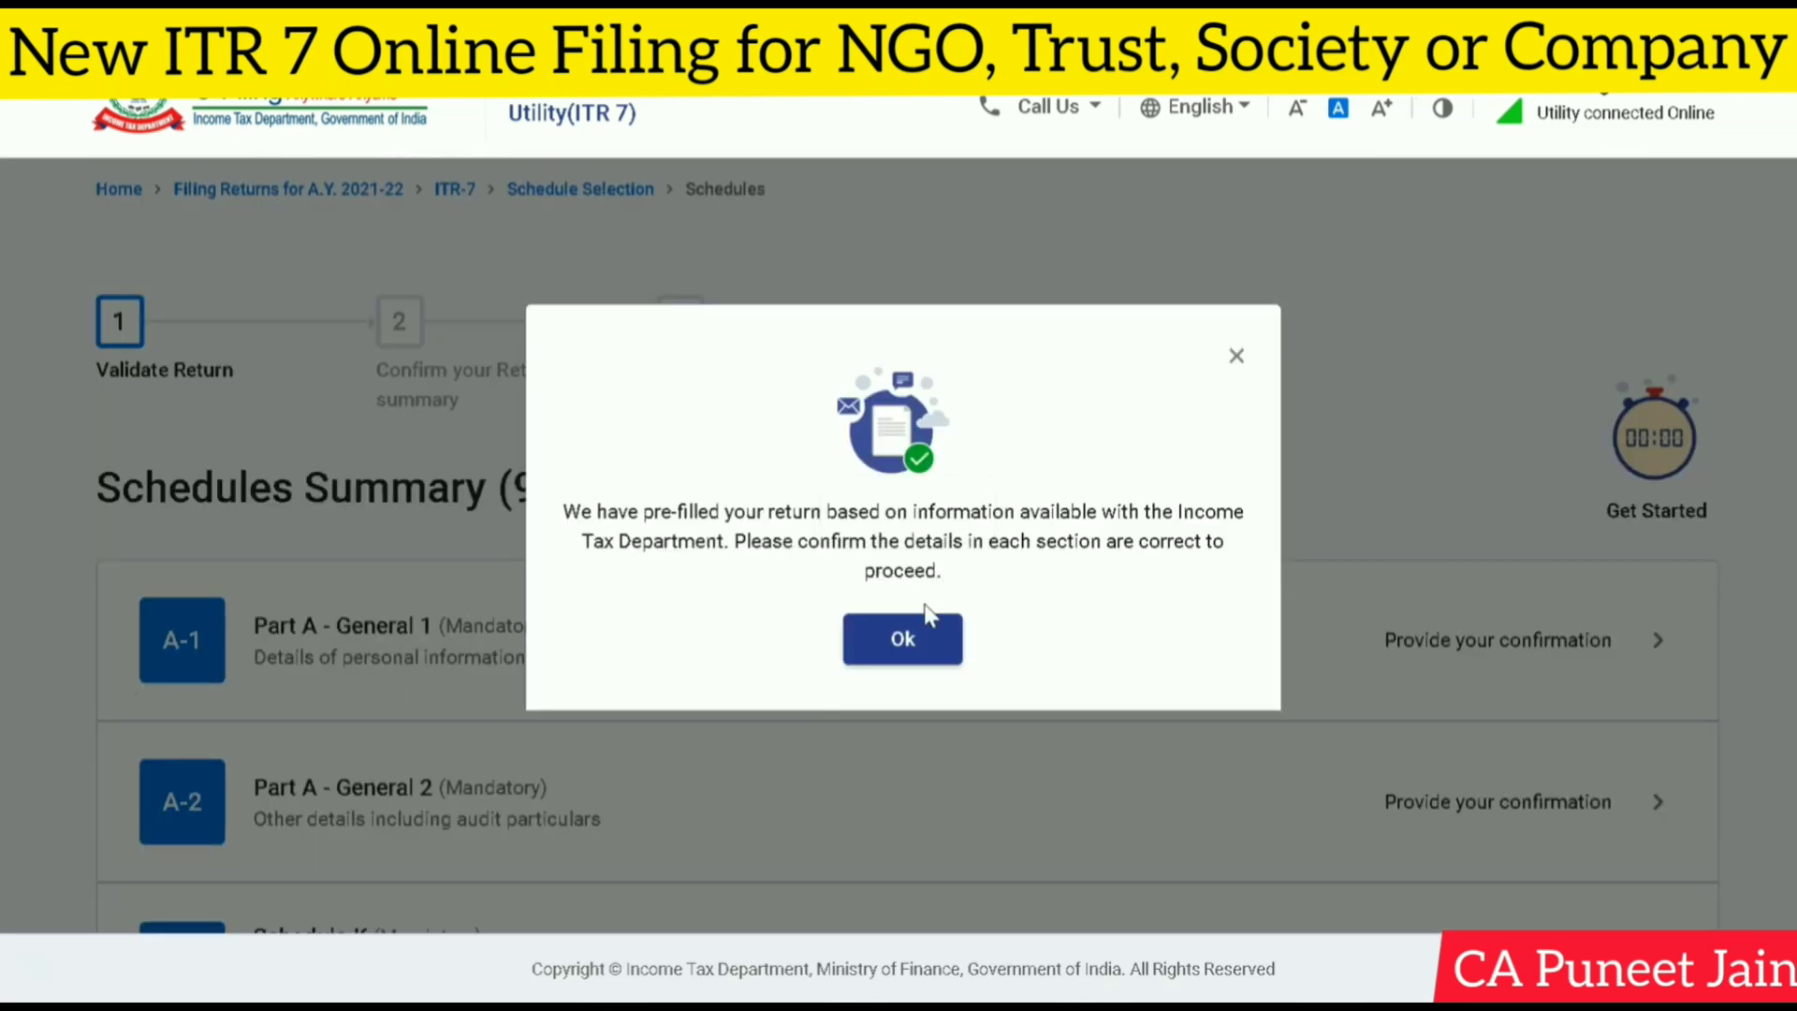
click(932, 637)
Step: Look through the mandatory schedules awaiting confirmation in the Schedules Summary
scroll(1739, 523, down, 10)
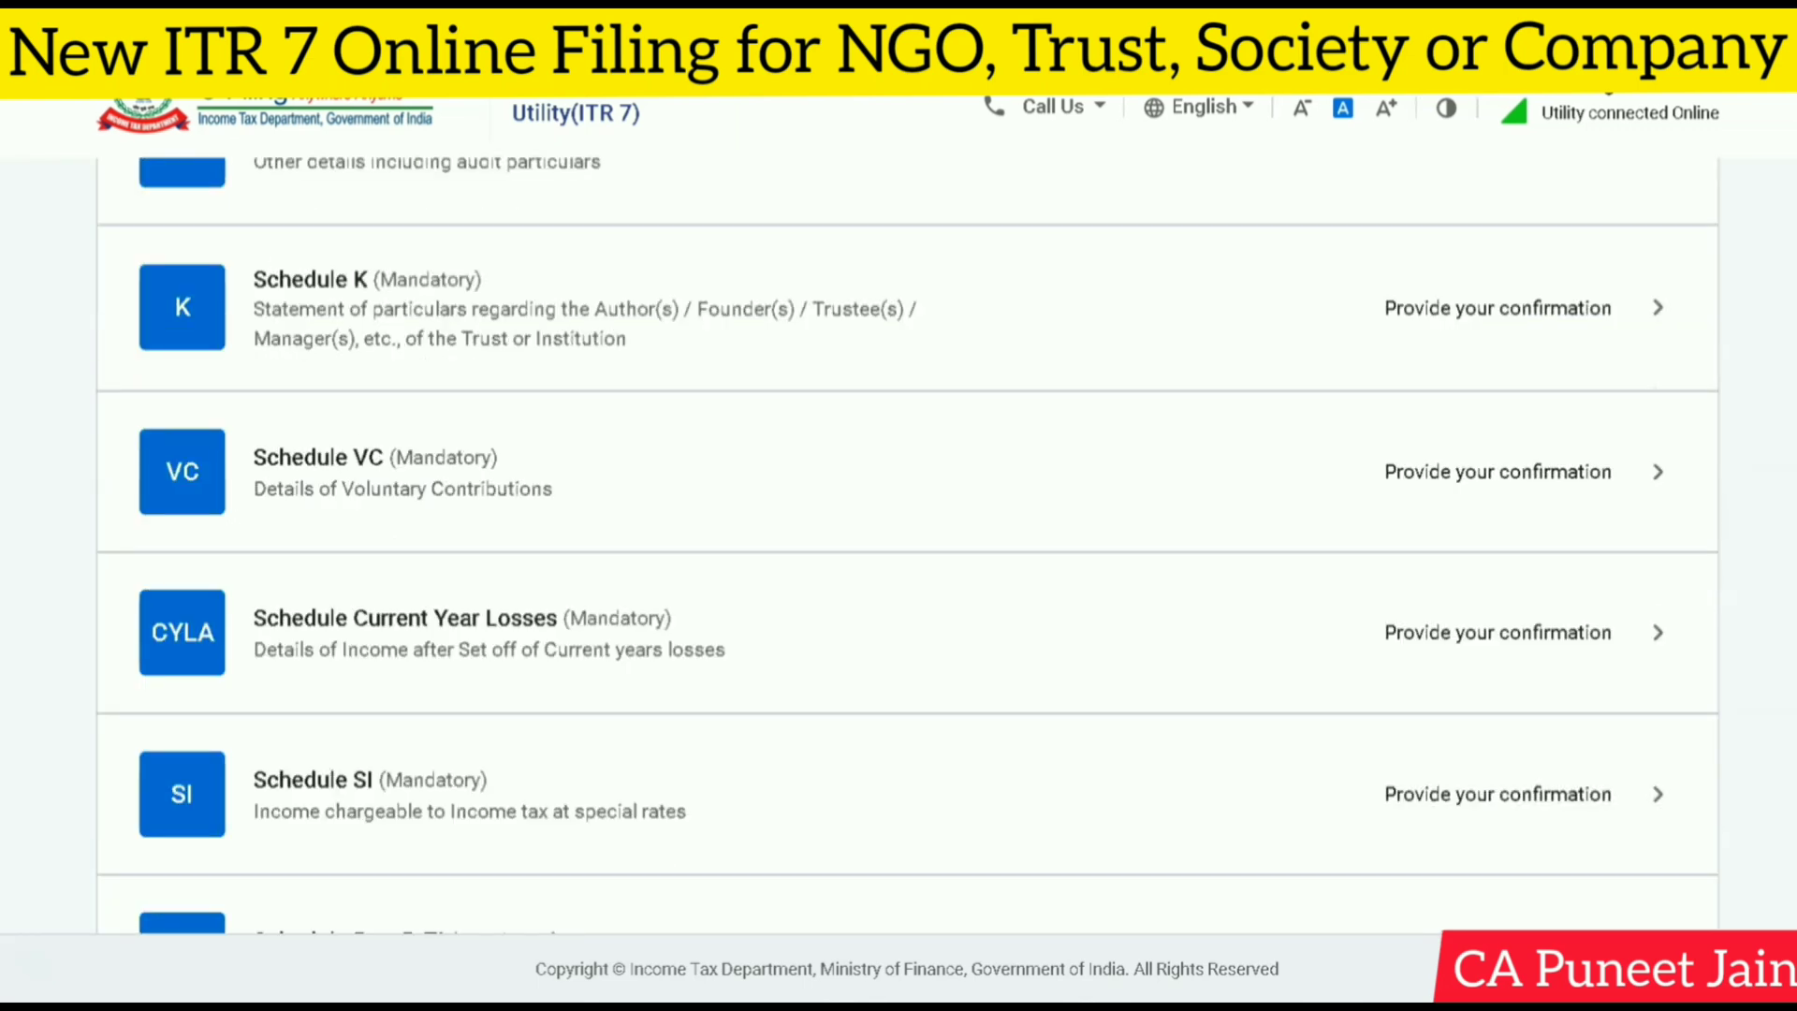
scroll(1739, 522, up, 8)
scroll(1633, 353, up, 3)
scroll(930, 561, down, 2)
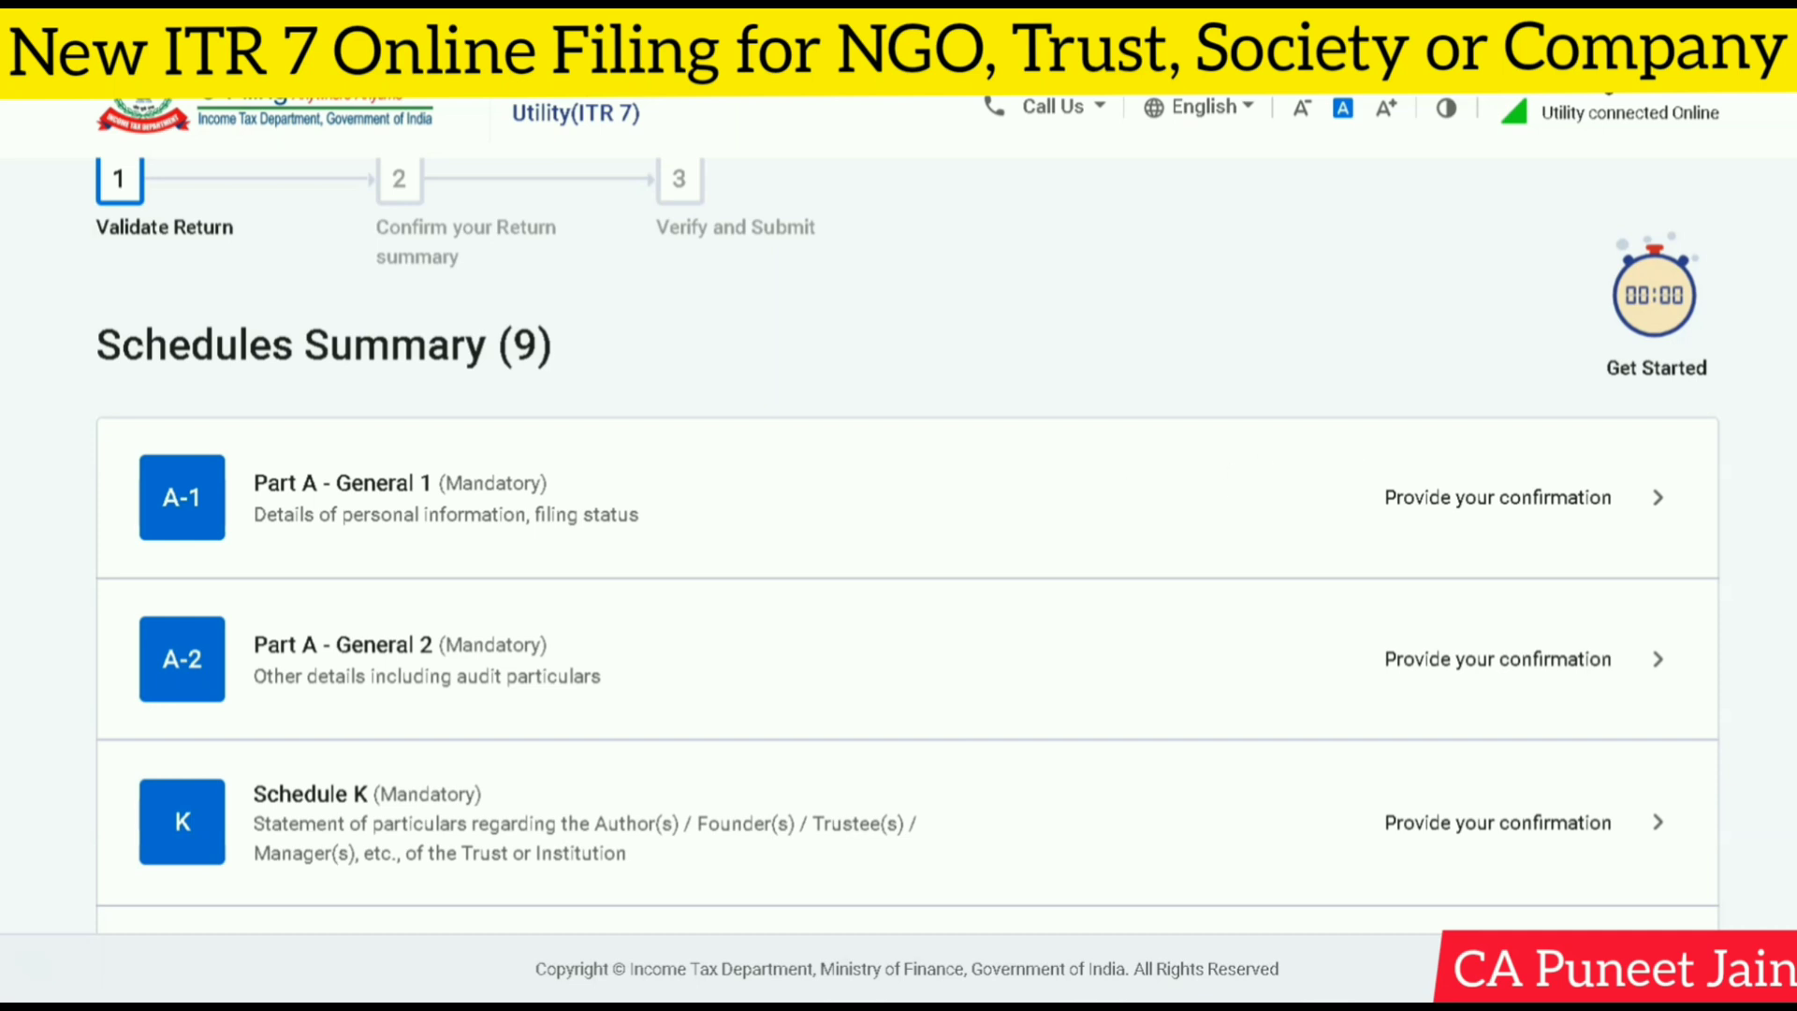
scroll(907, 552, down, 3)
scroll(565, 321, up, 2)
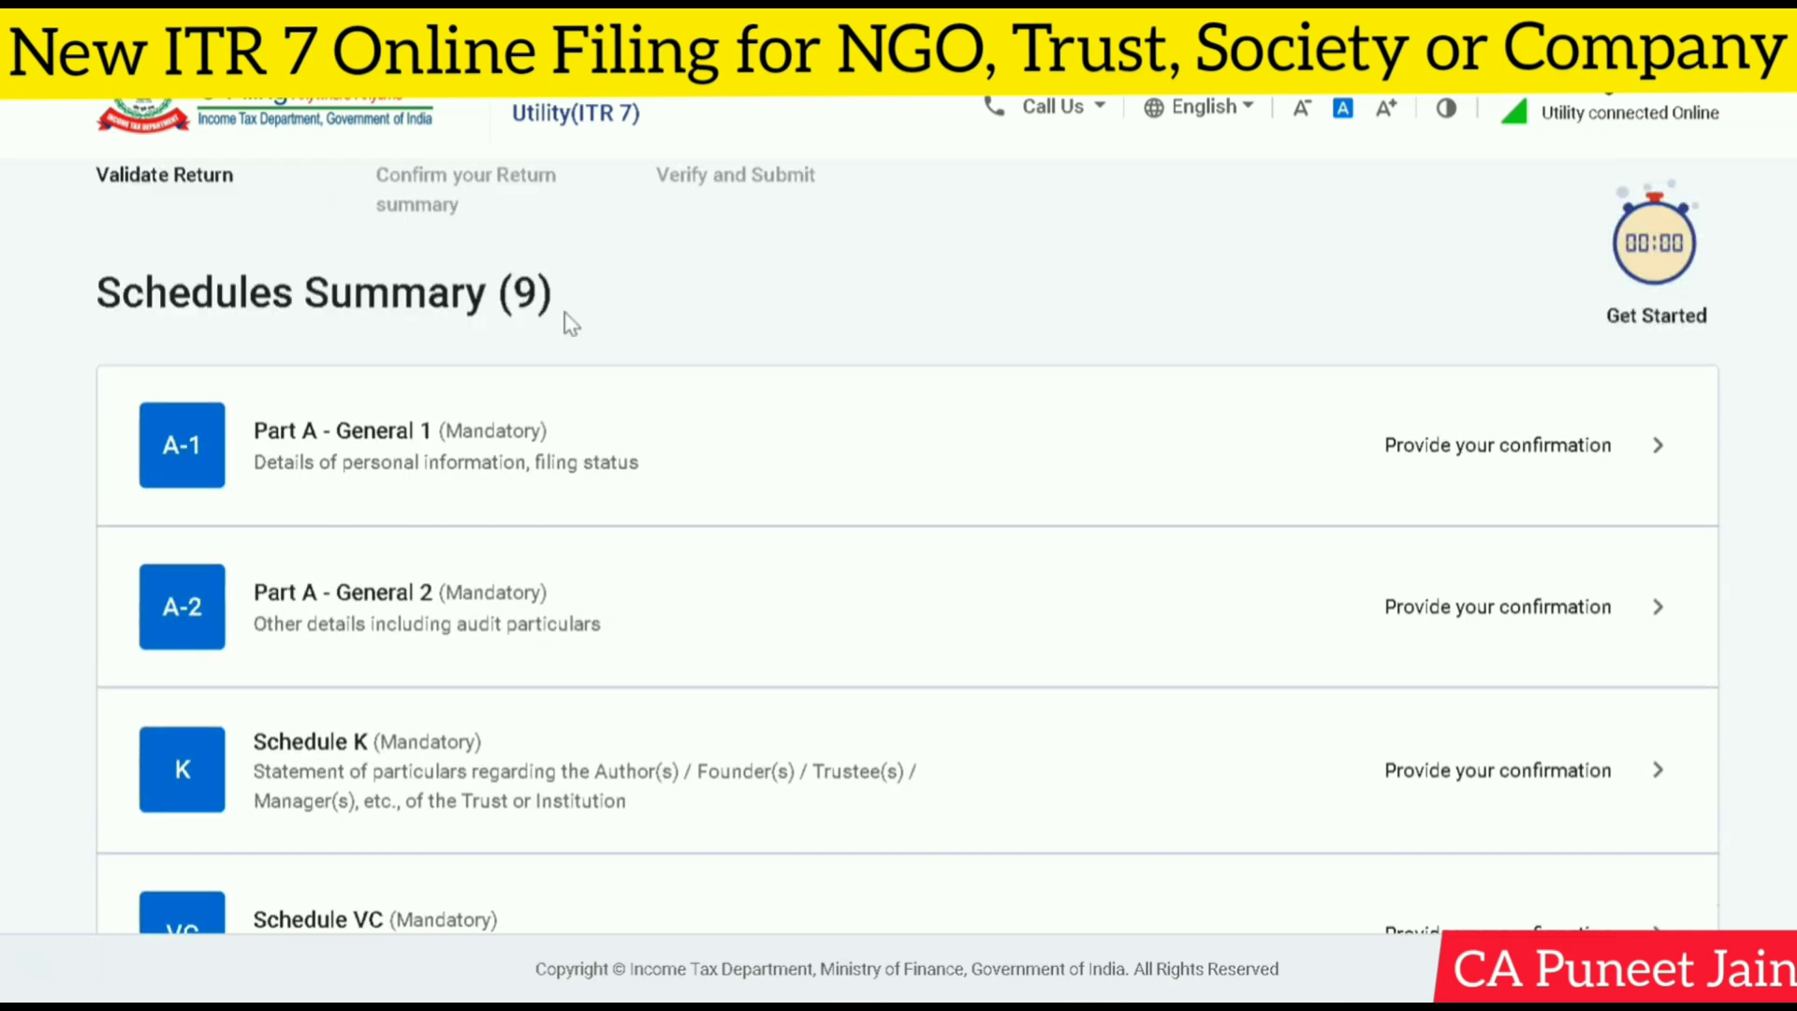
Step: Open Part A - General 1 and set the return section to 139(4A) with exemption claimed under Section 11
click(1654, 478)
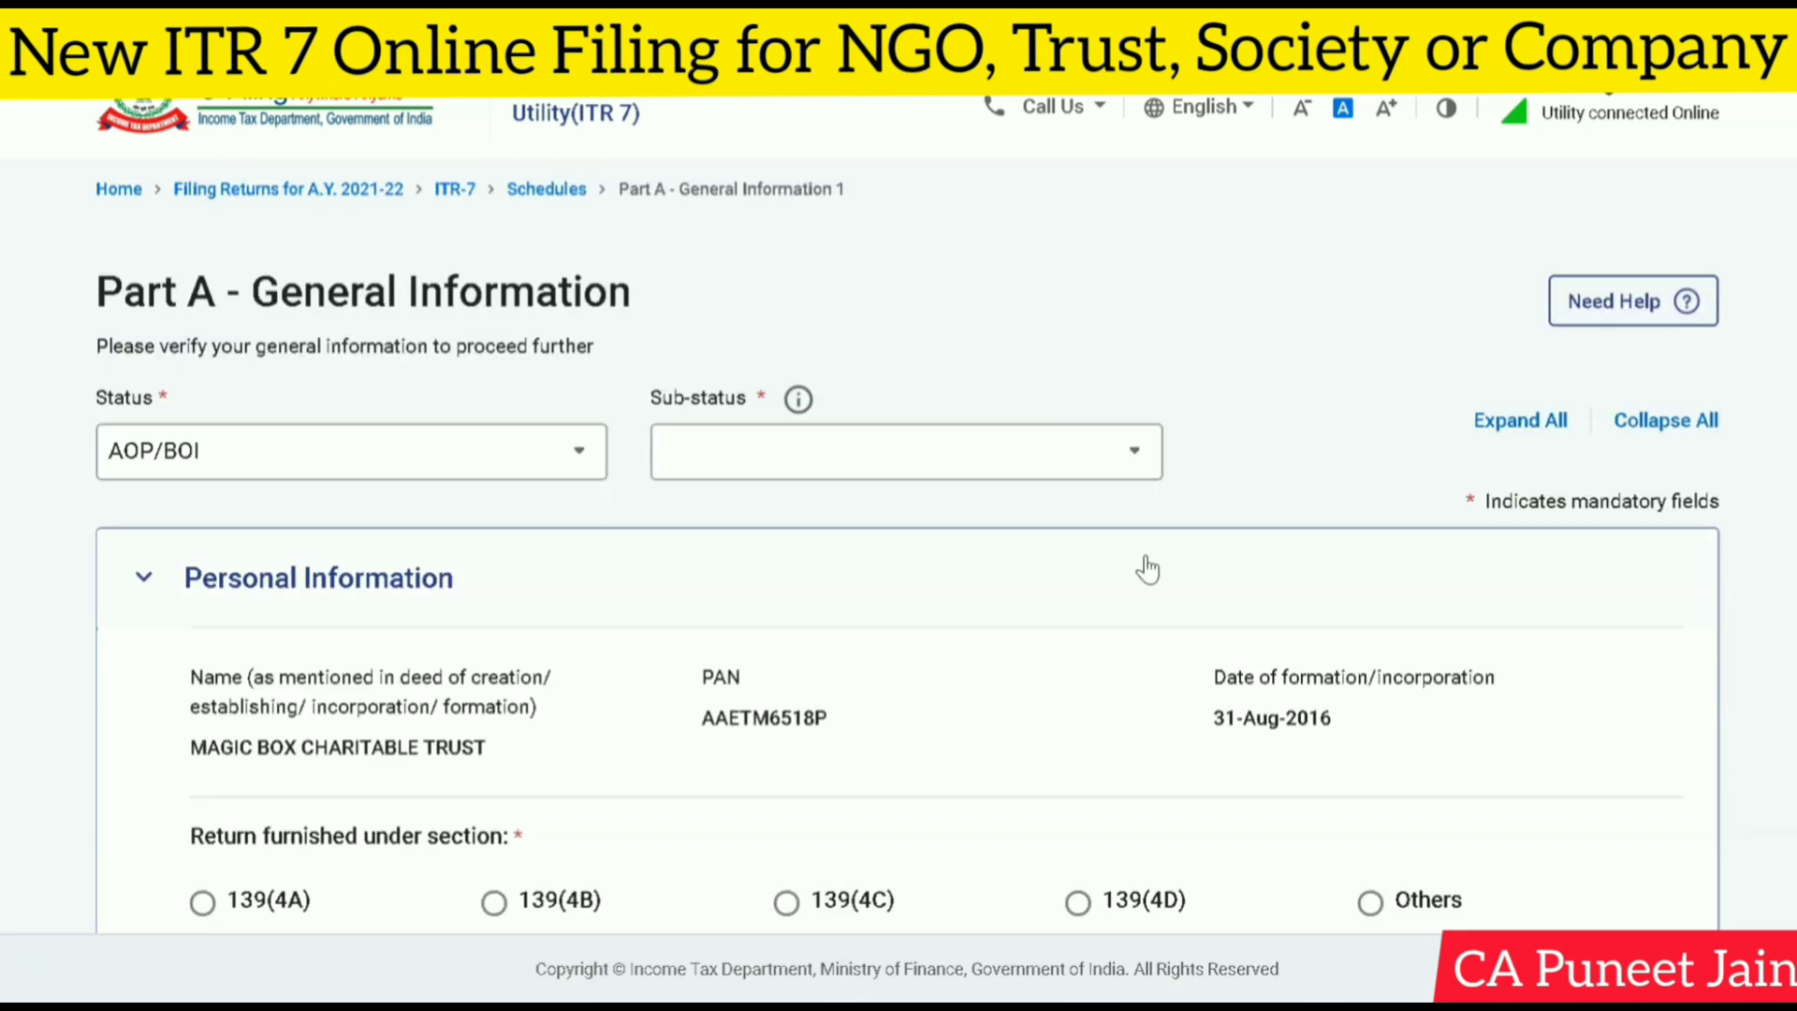
scroll(1148, 568, down, 3)
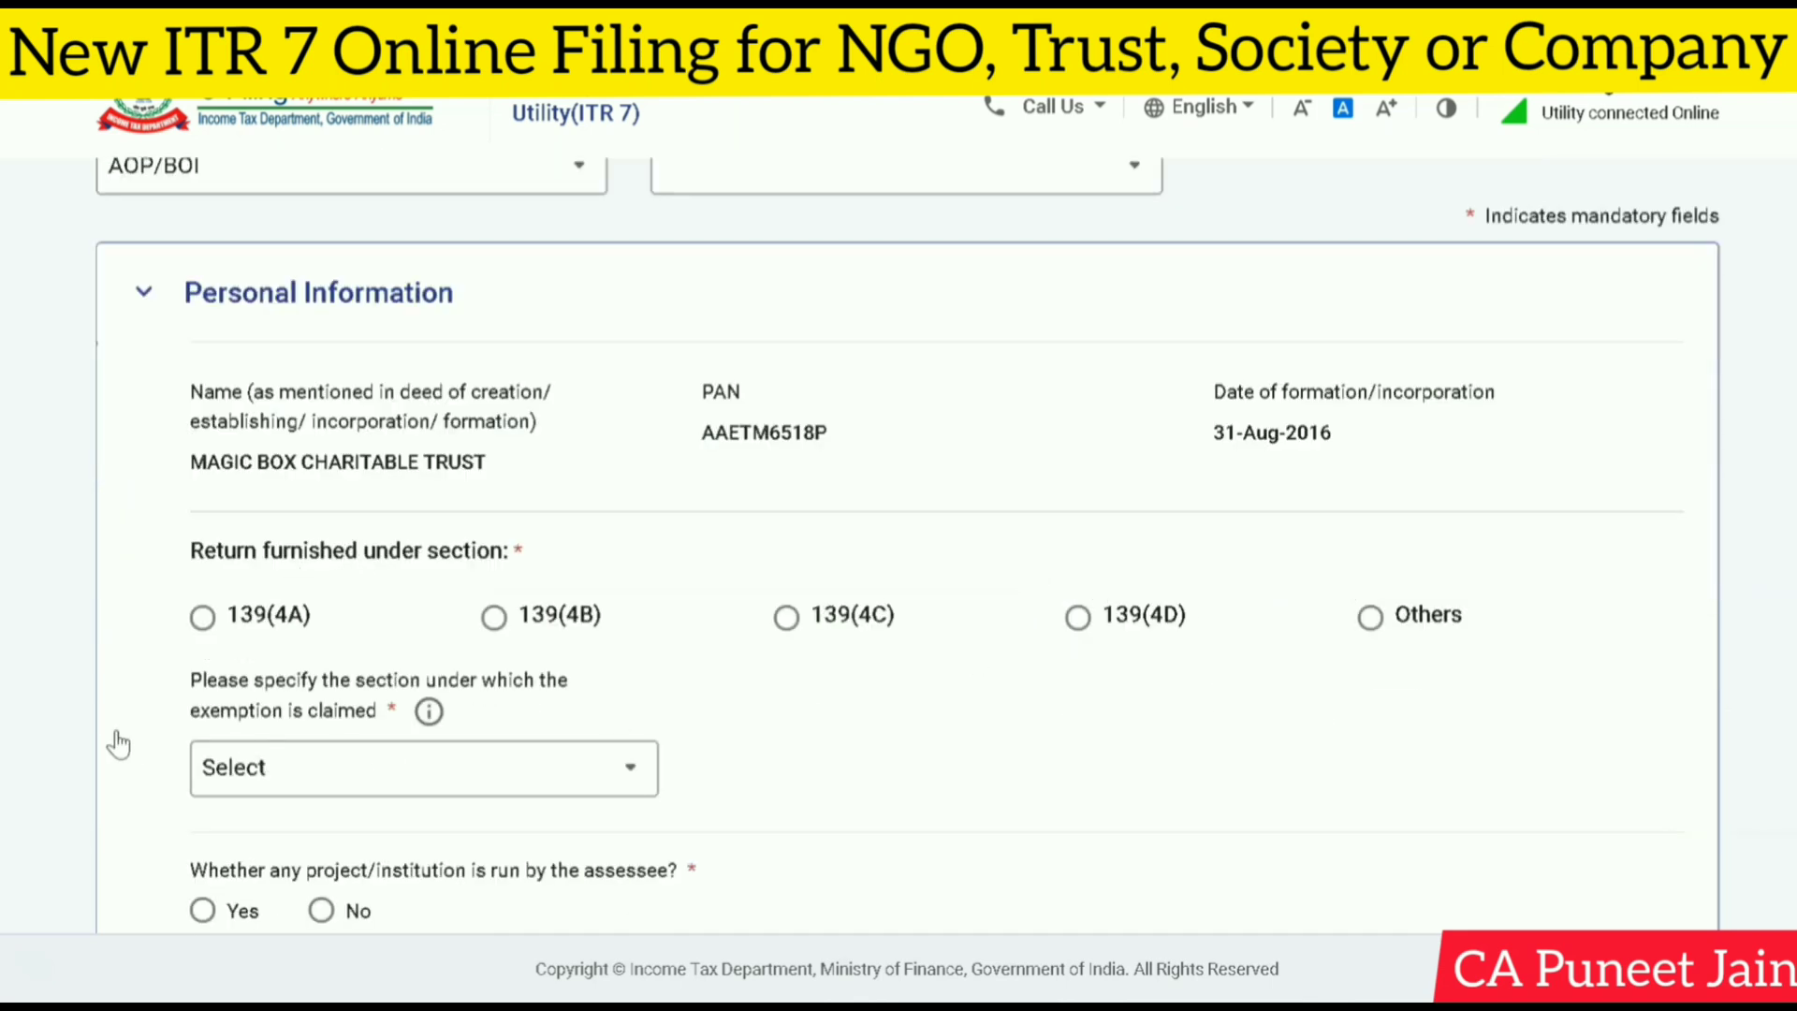
click(202, 620)
scroll(534, 580, down, 2)
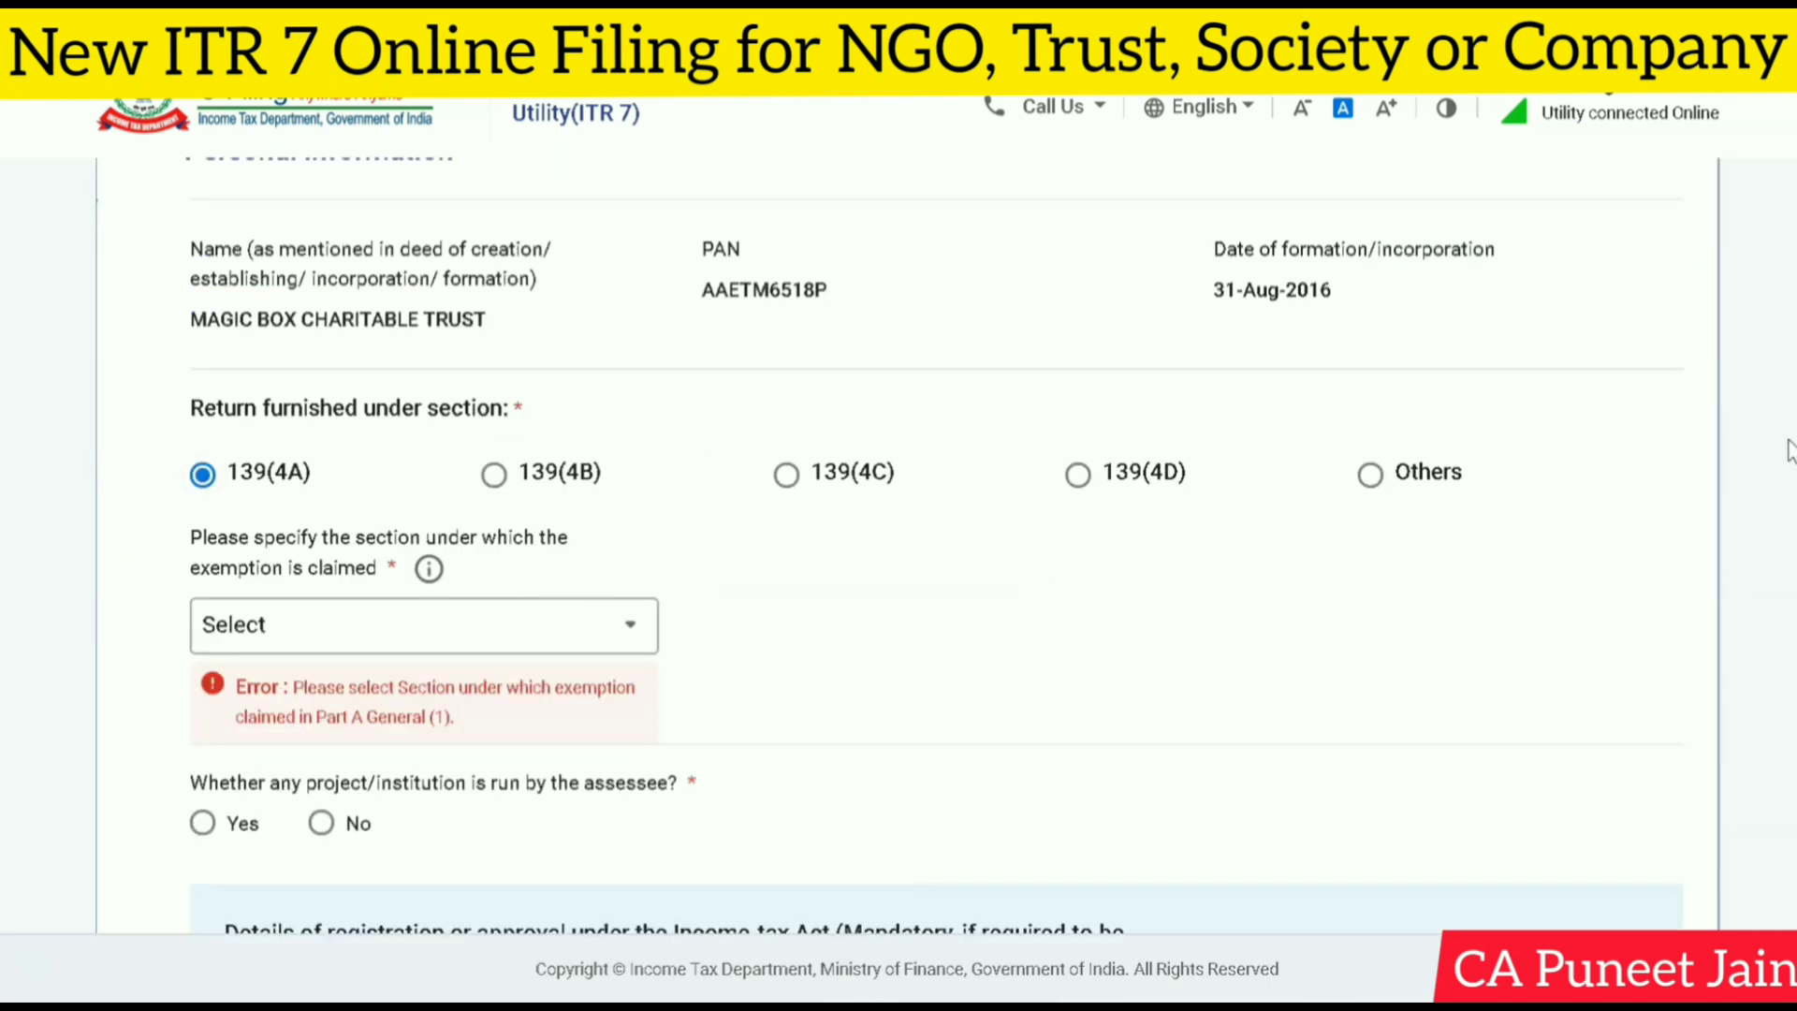
click(463, 625)
click(301, 825)
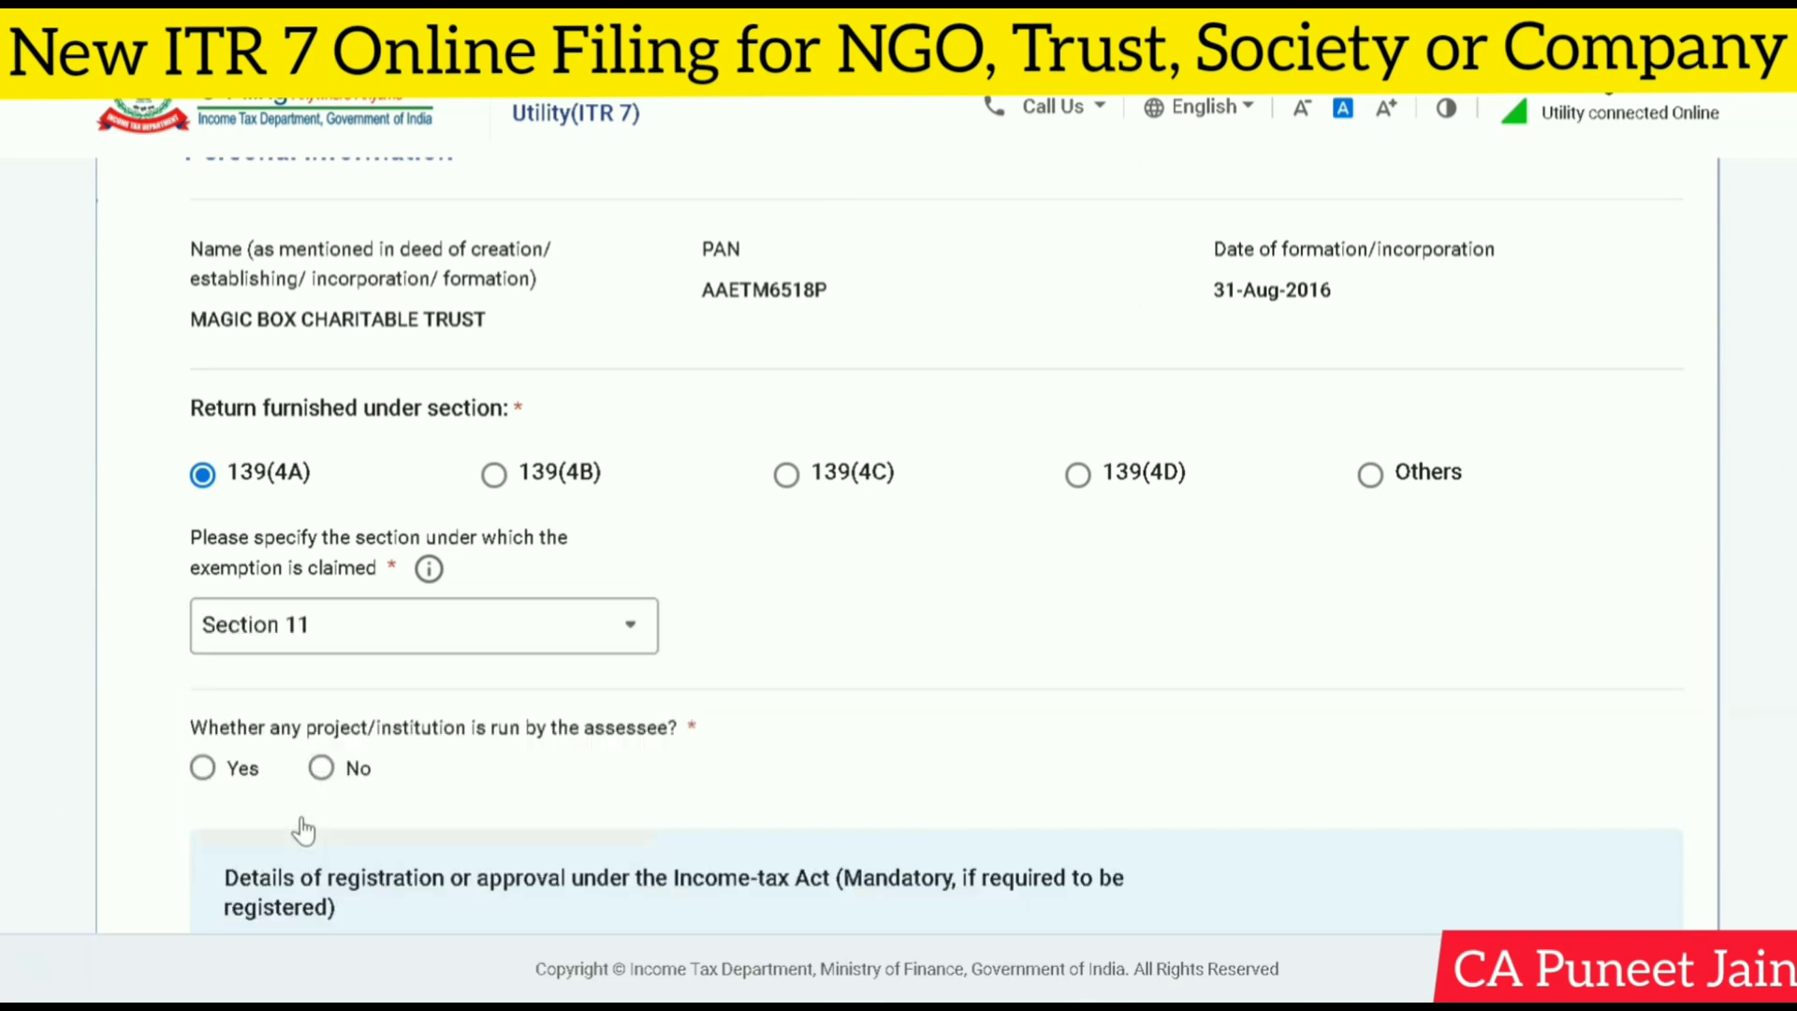
Step: Try return sections 139(4B) and 139(4C) and review the exemption sections offered for each
scroll(1141, 700, down, 2)
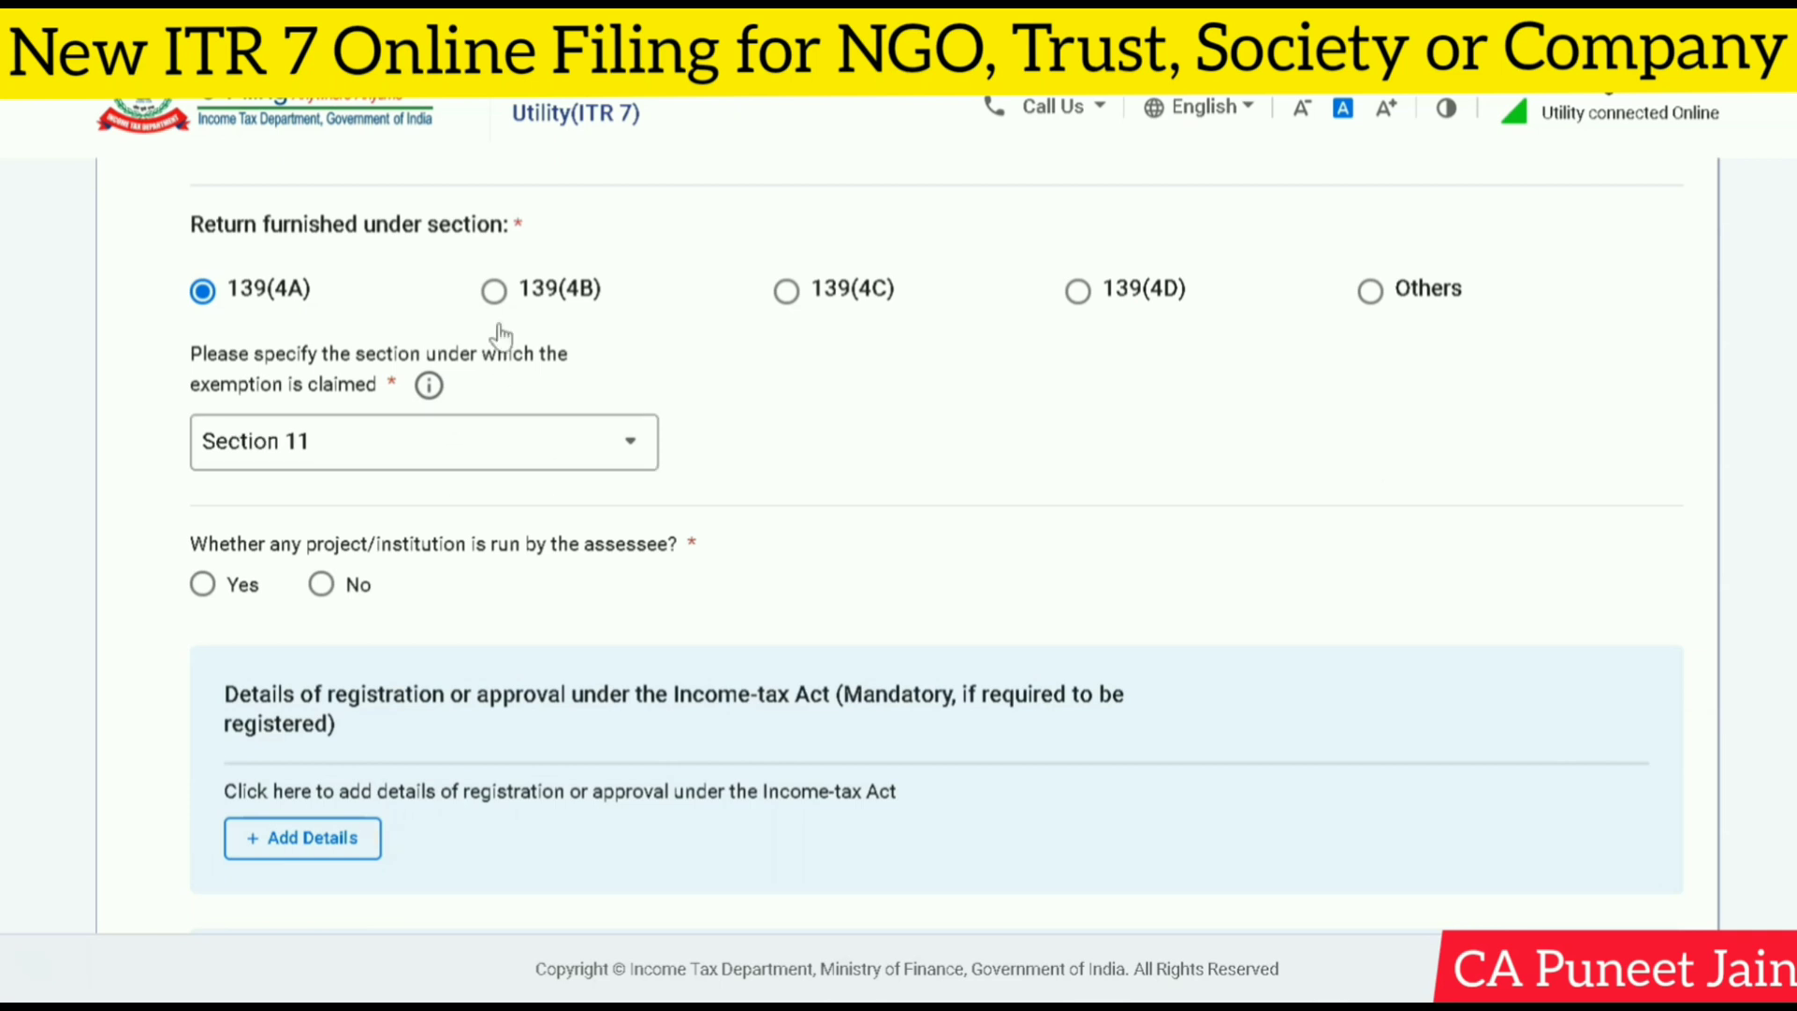
click(493, 290)
click(344, 458)
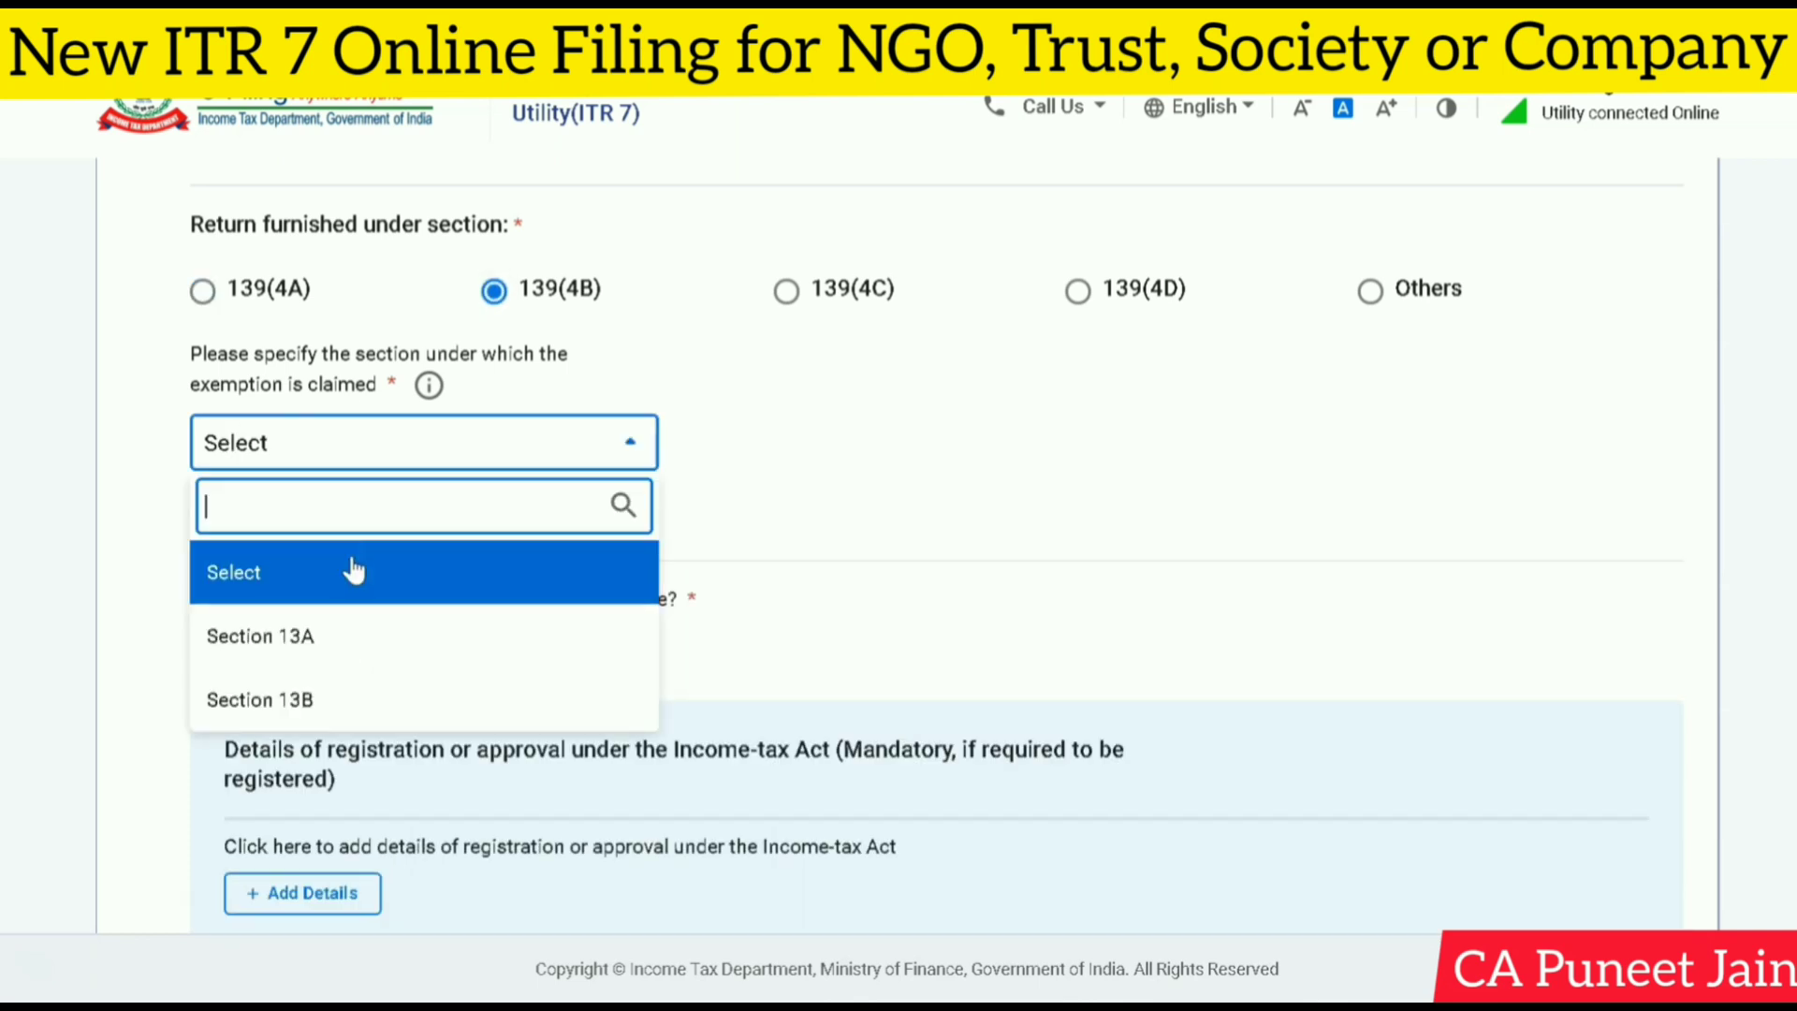
click(786, 295)
click(786, 295)
click(584, 450)
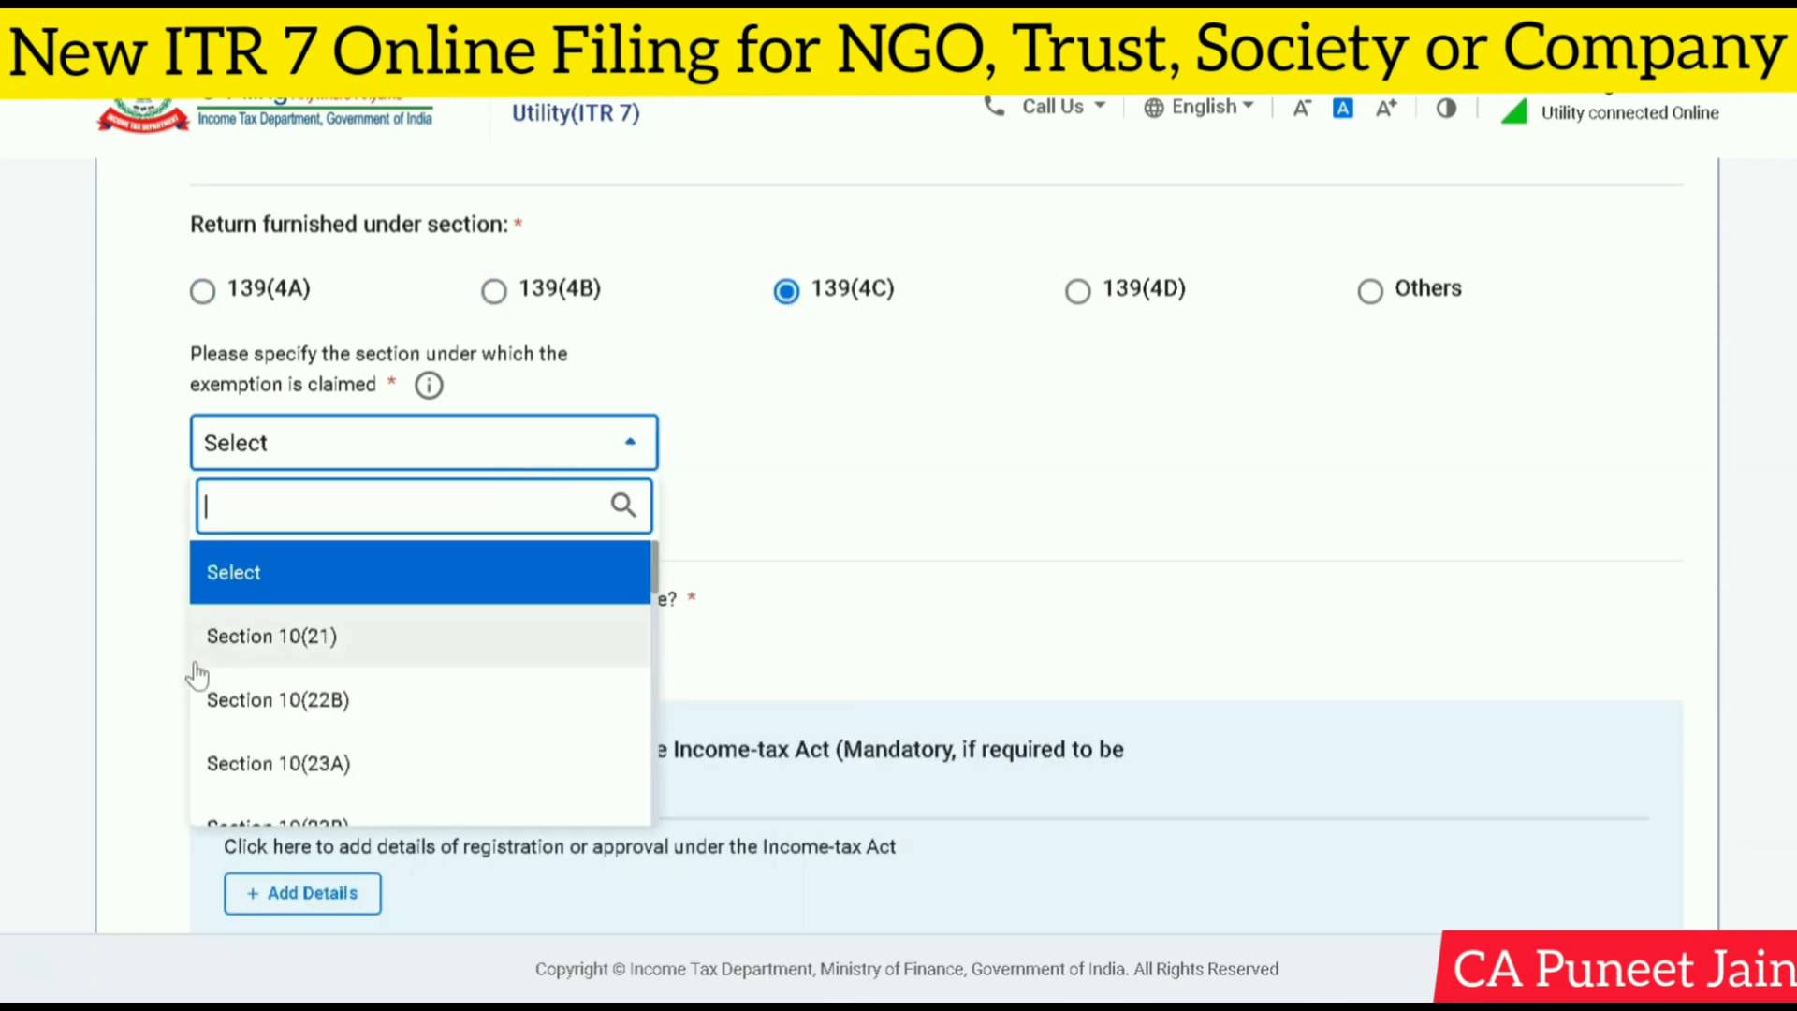
scroll(409, 621, down, 8)
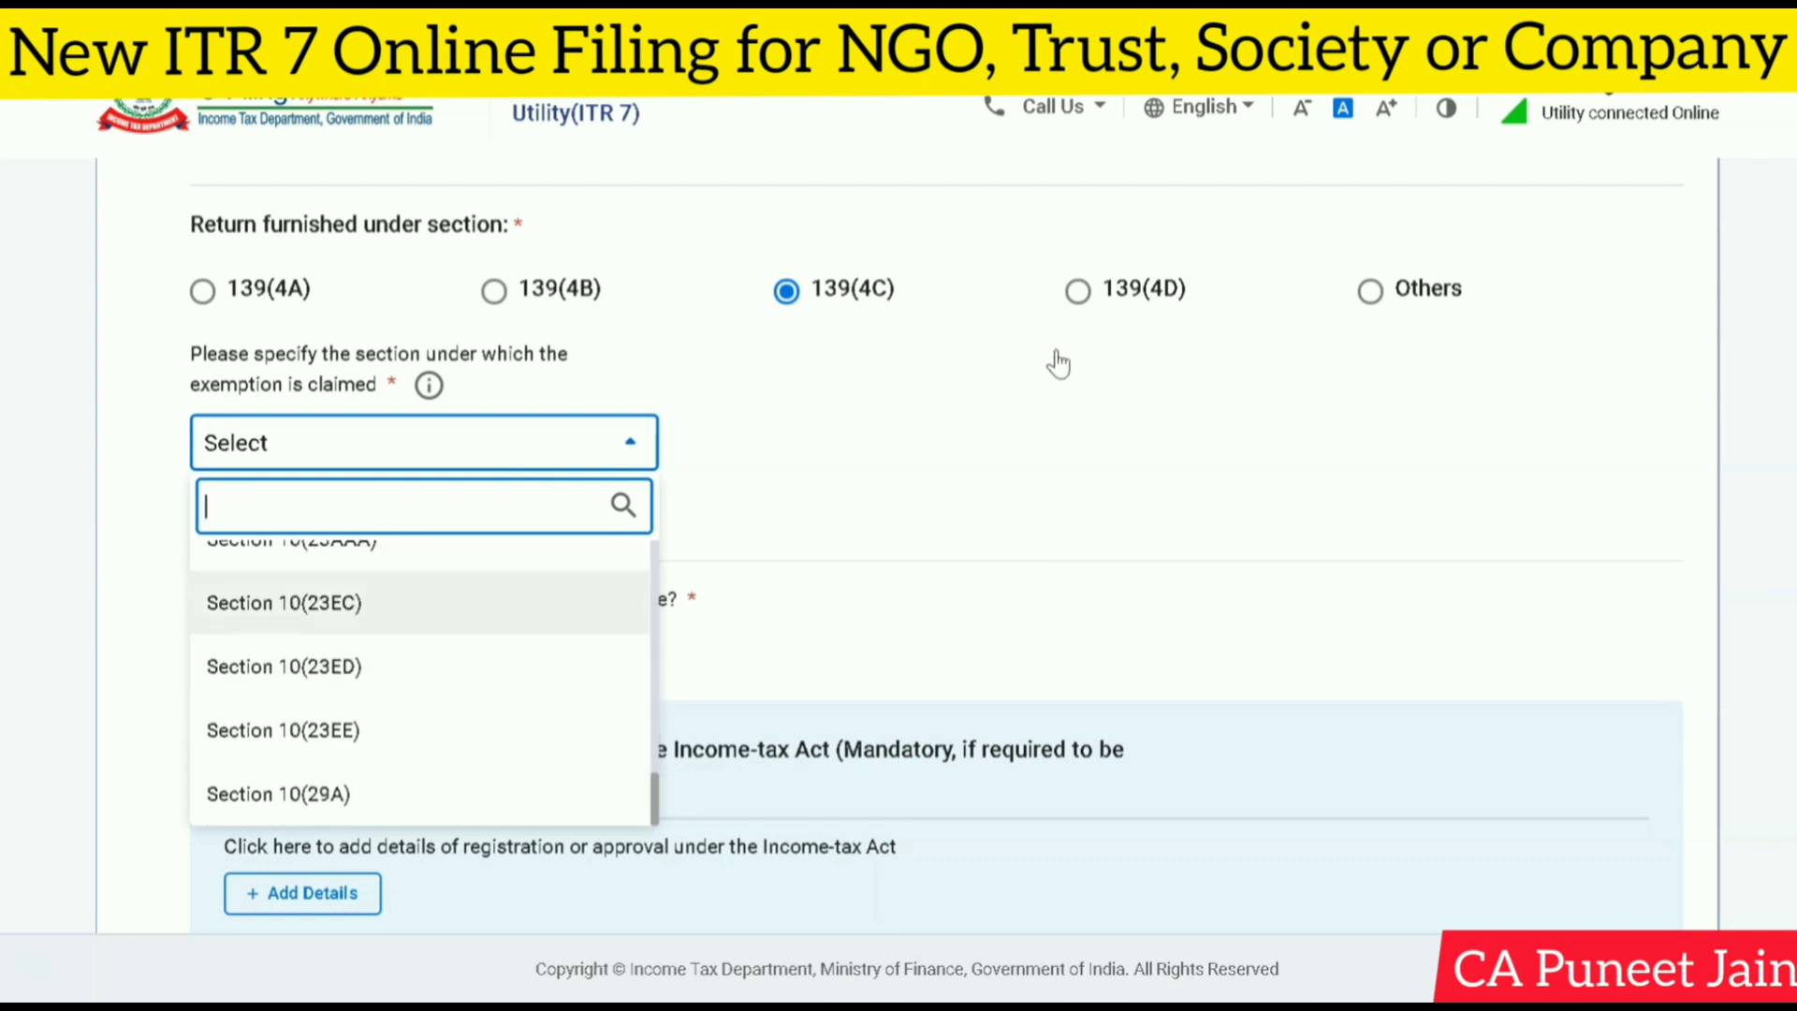
Step: Try return sections 139(4D) and Others, and browse the exemption sections offered for Others
click(1077, 292)
click(1079, 292)
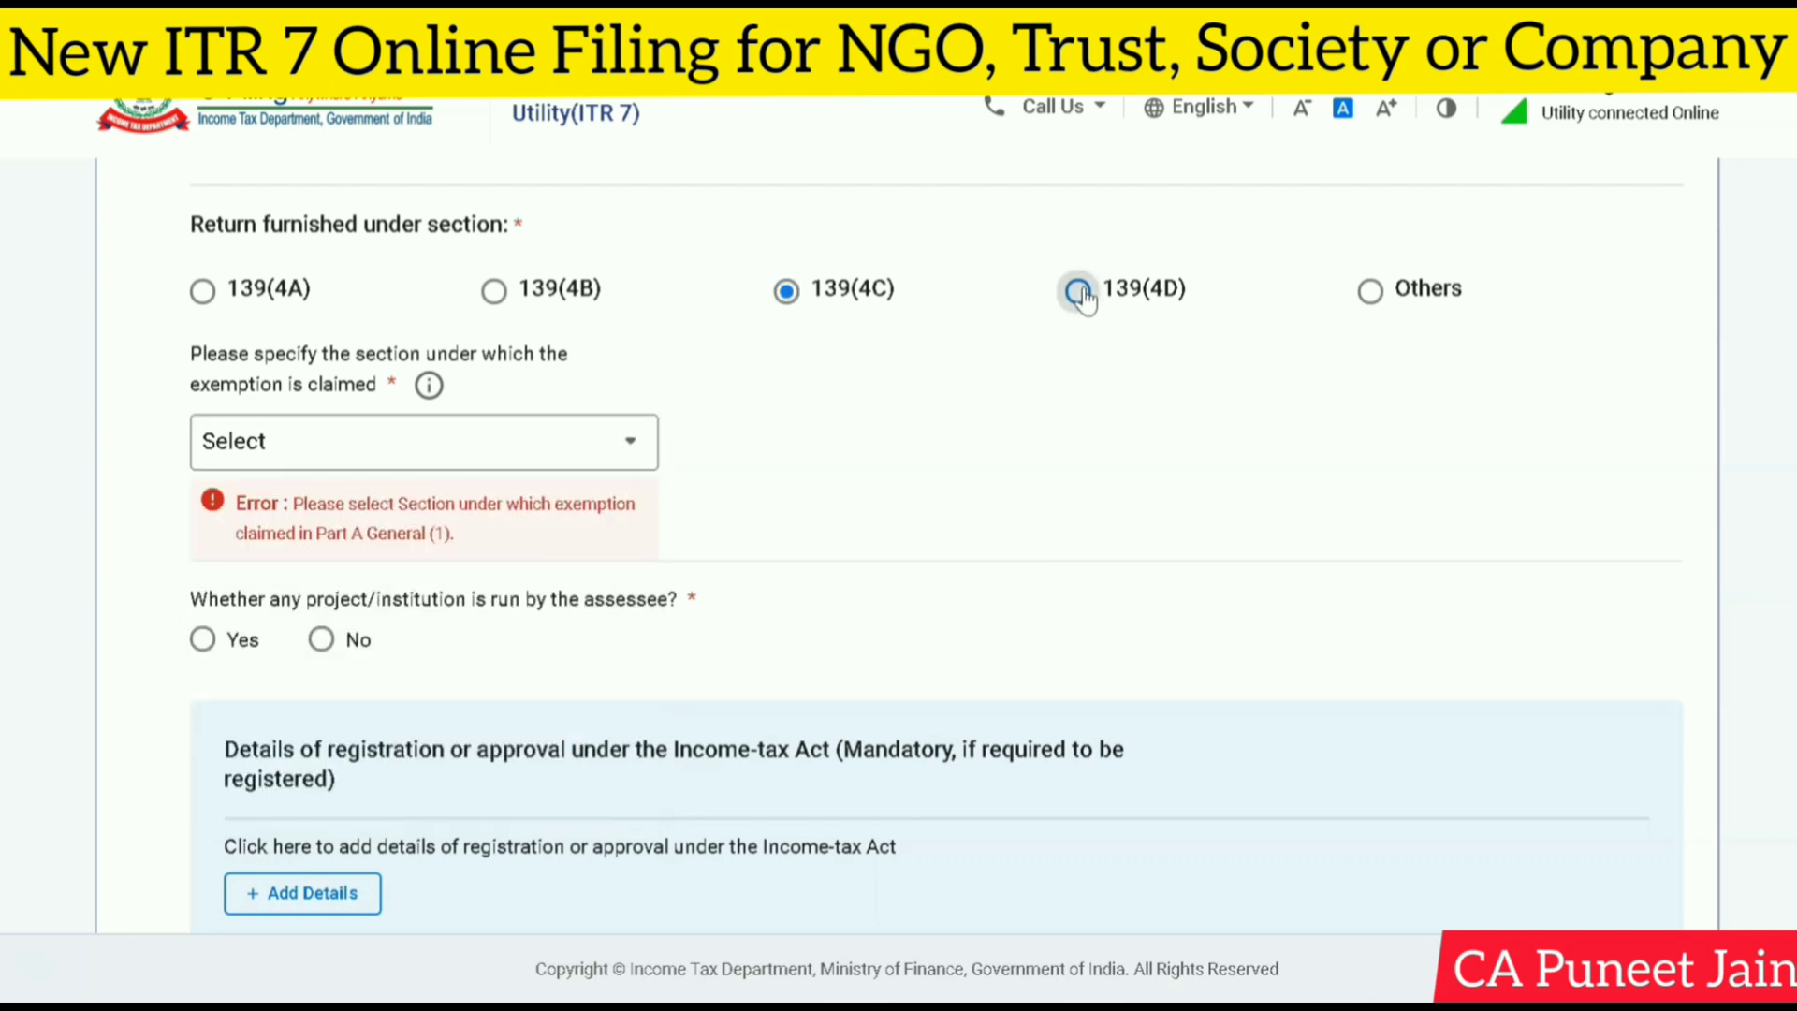
click(1368, 291)
click(403, 459)
scroll(412, 622, down, 15)
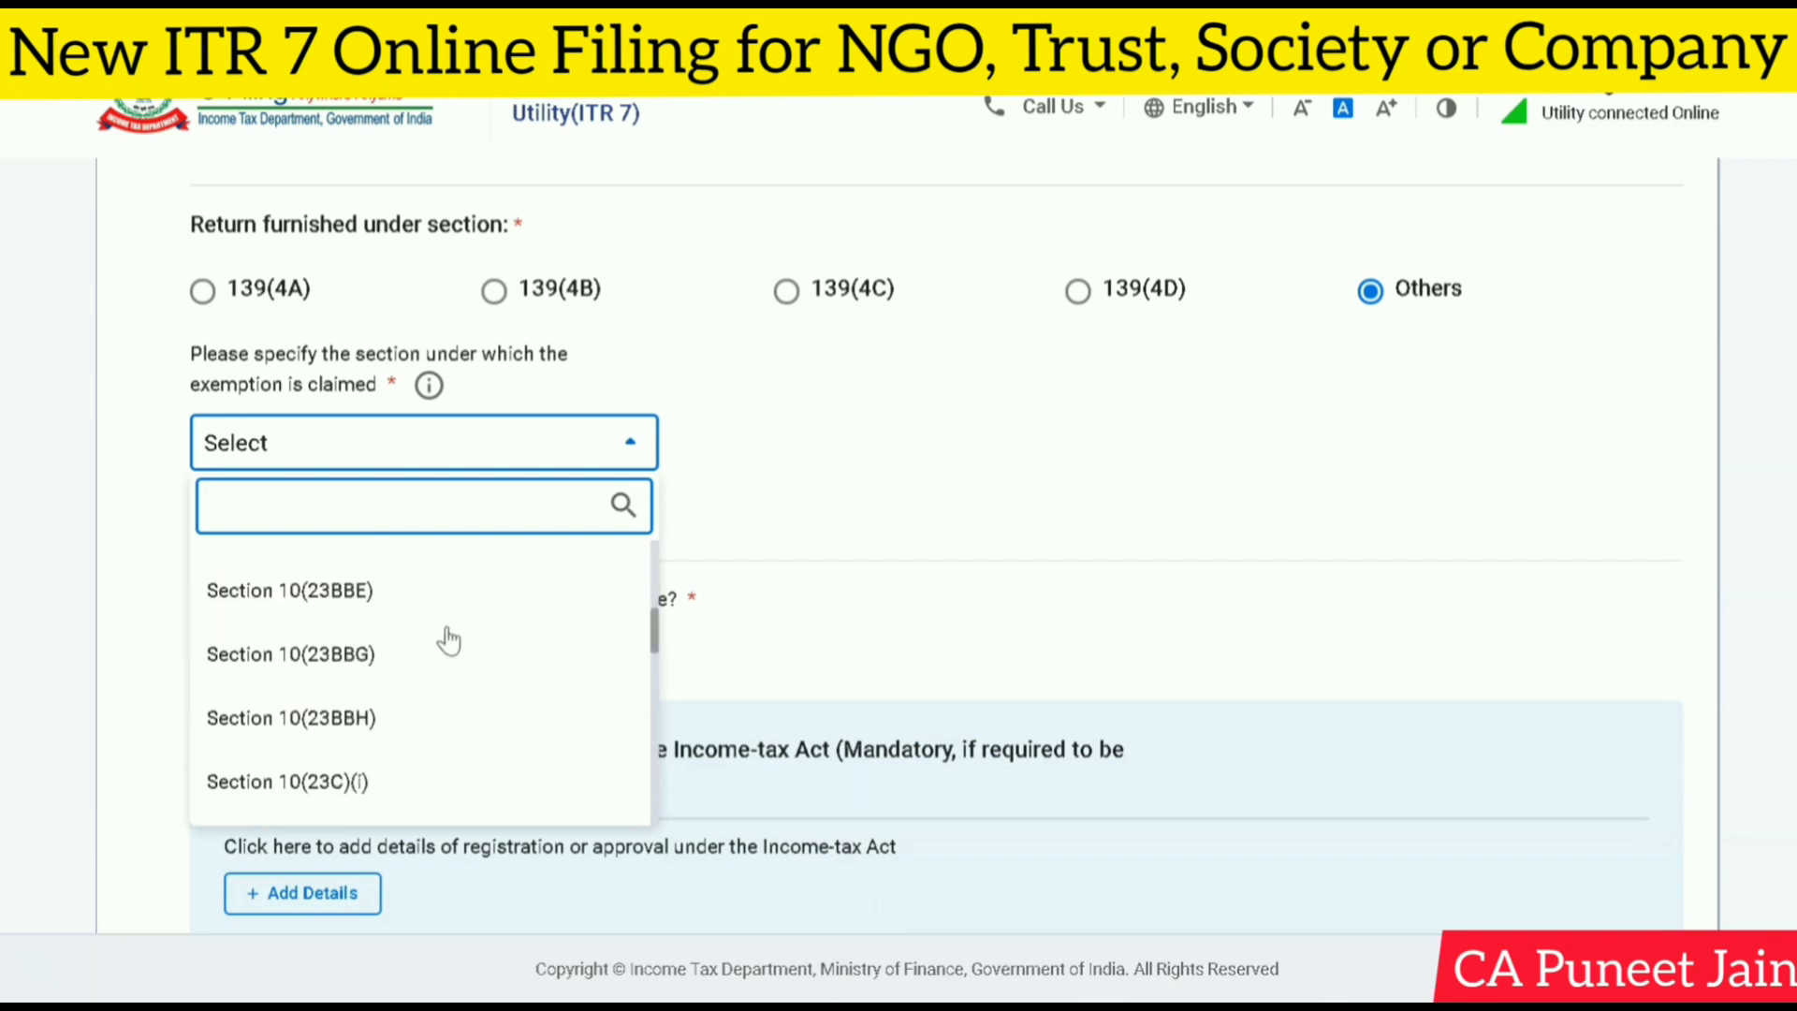
scroll(462, 457, up, 5)
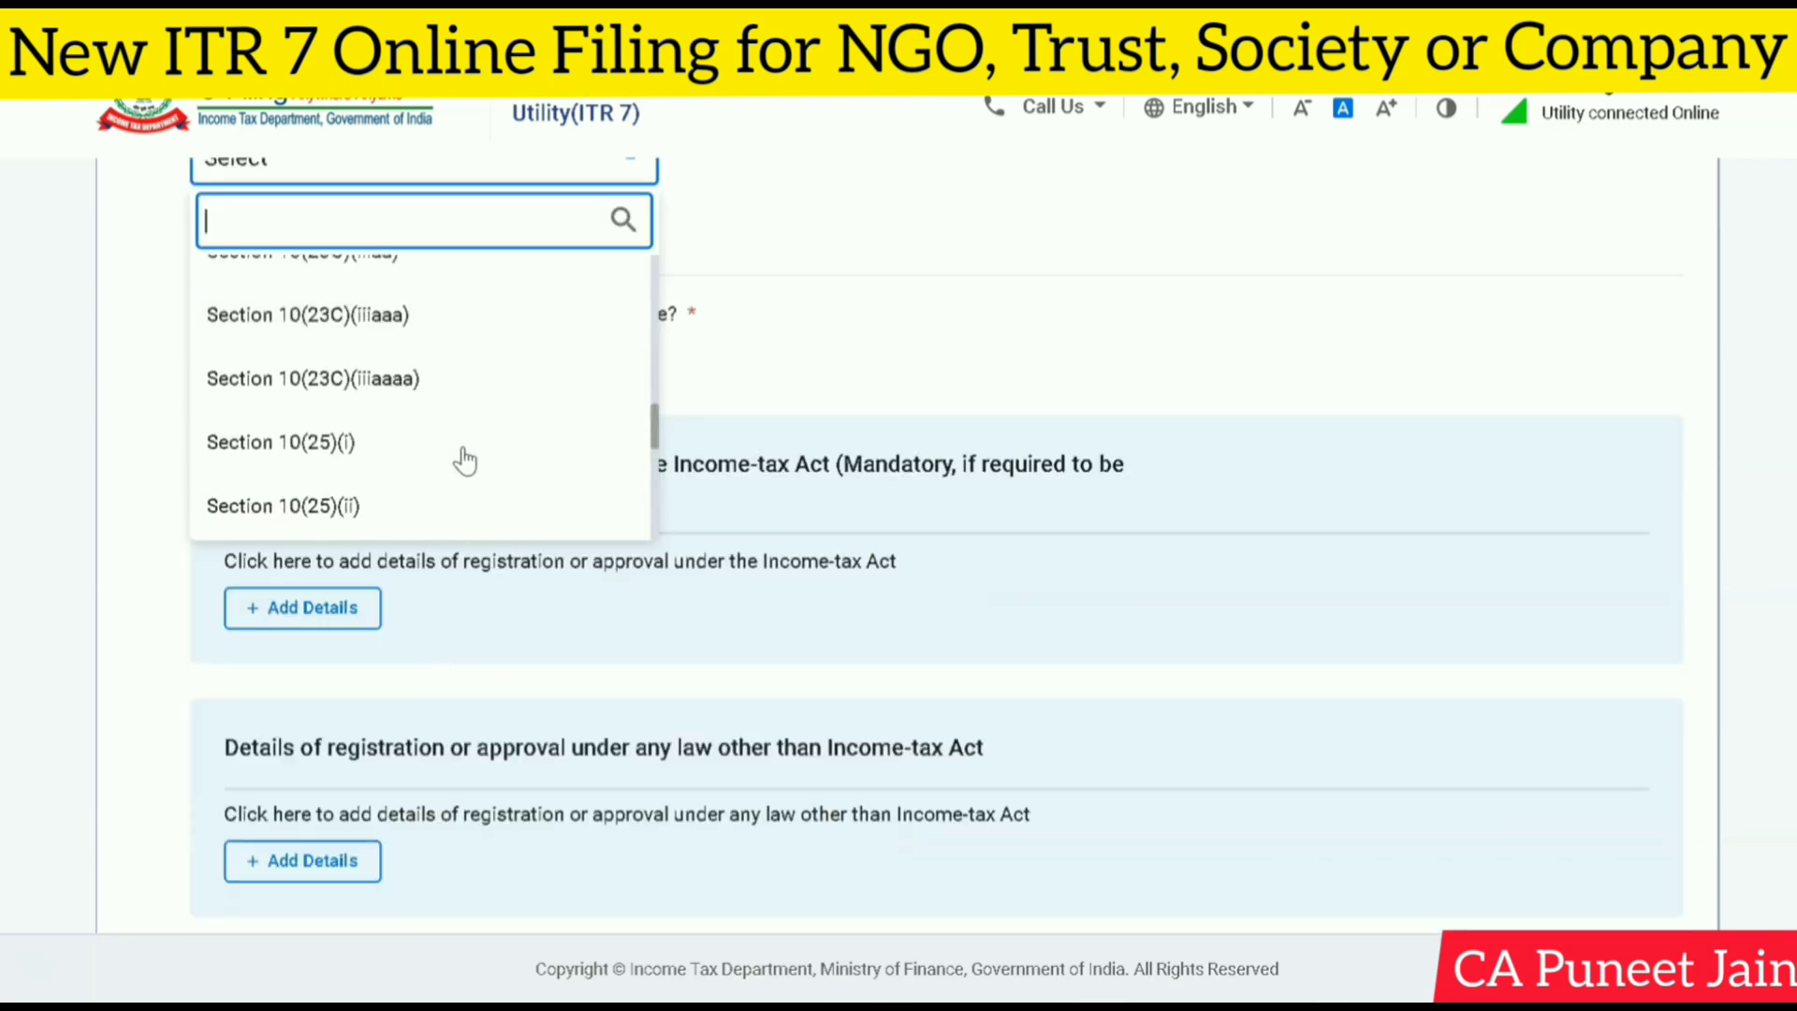
click(887, 389)
scroll(502, 309, up, 6)
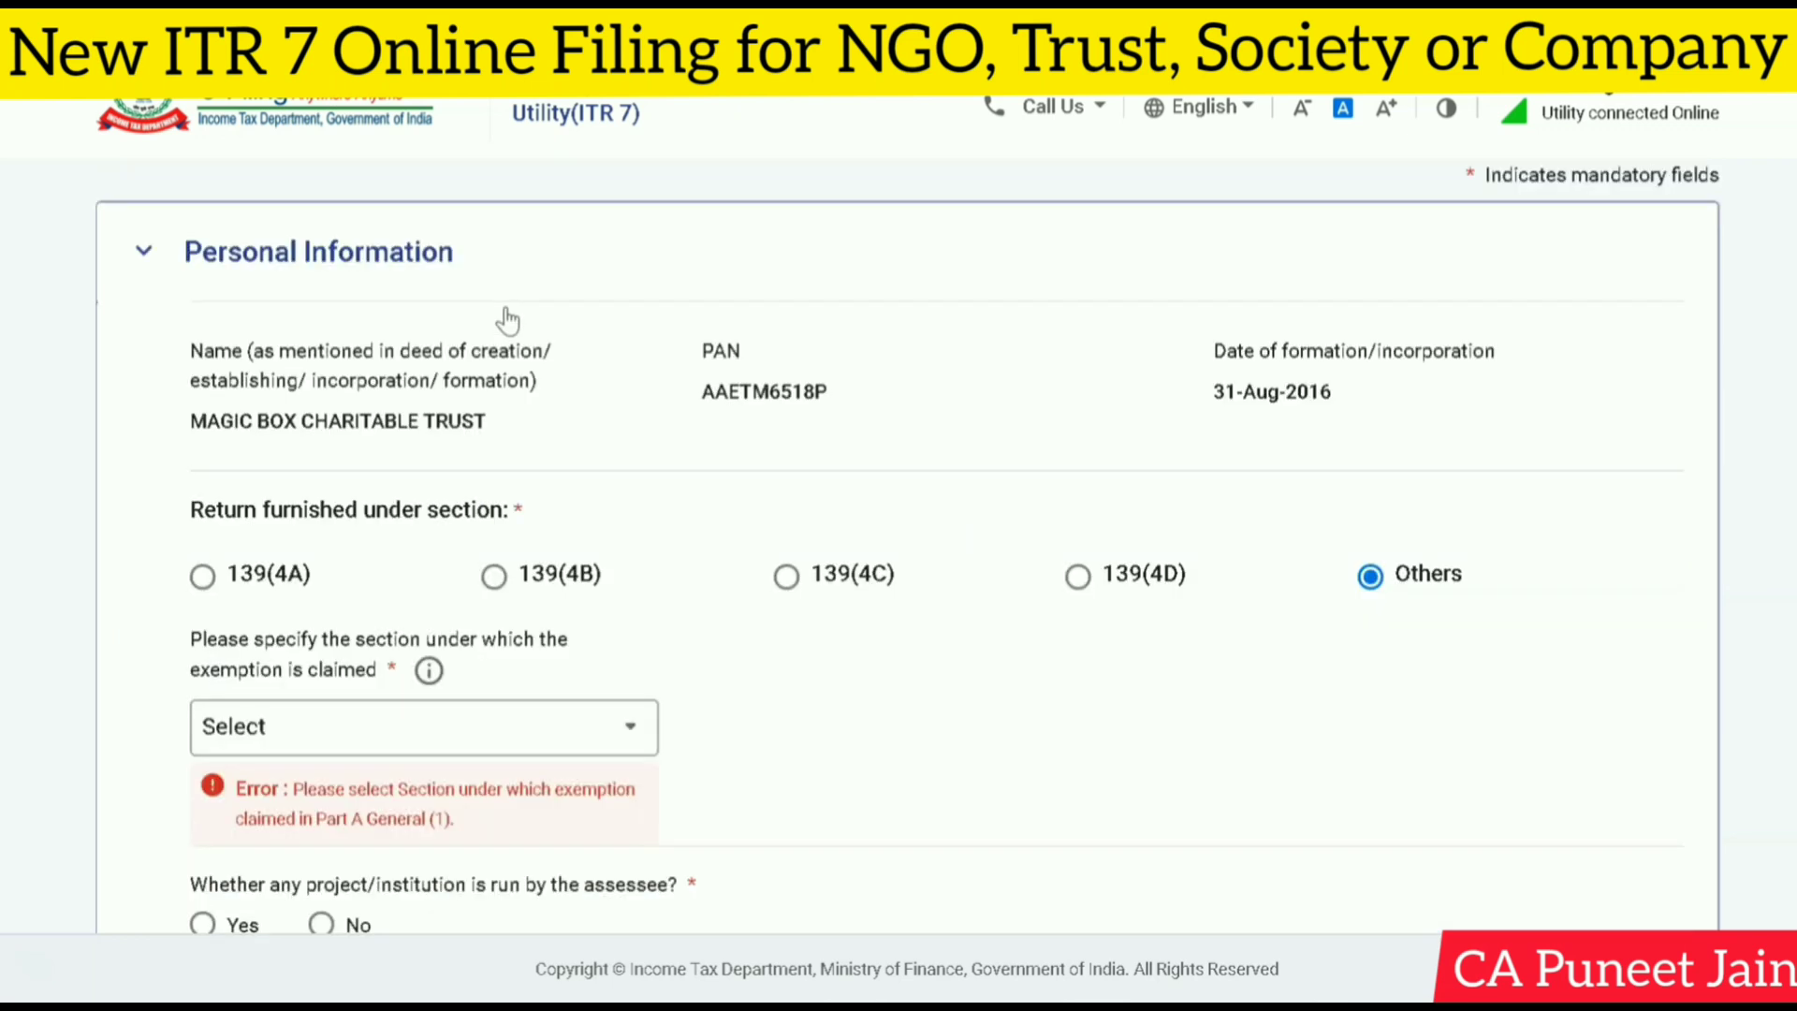
Step: Set the return section back to 139(4A) and choose Section 11 as the exemption section
click(202, 575)
scroll(215, 645, down, 3)
click(517, 728)
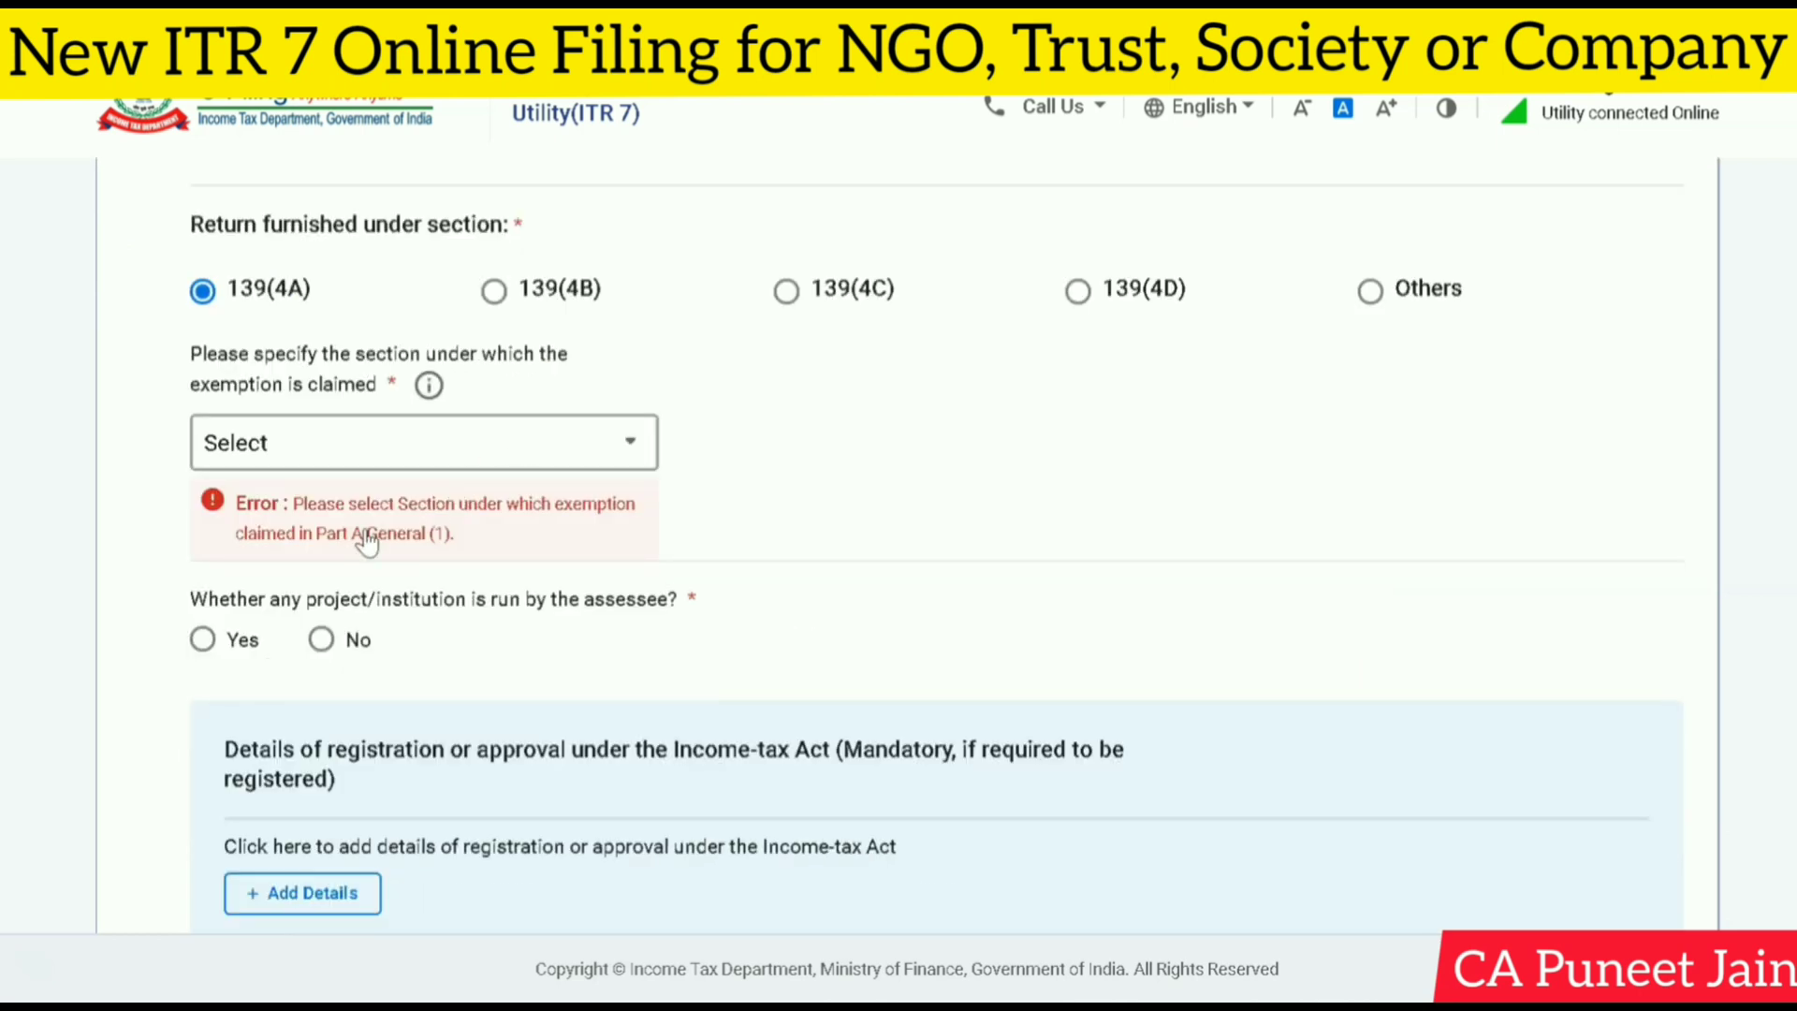
click(309, 636)
scroll(1035, 479, down, 1)
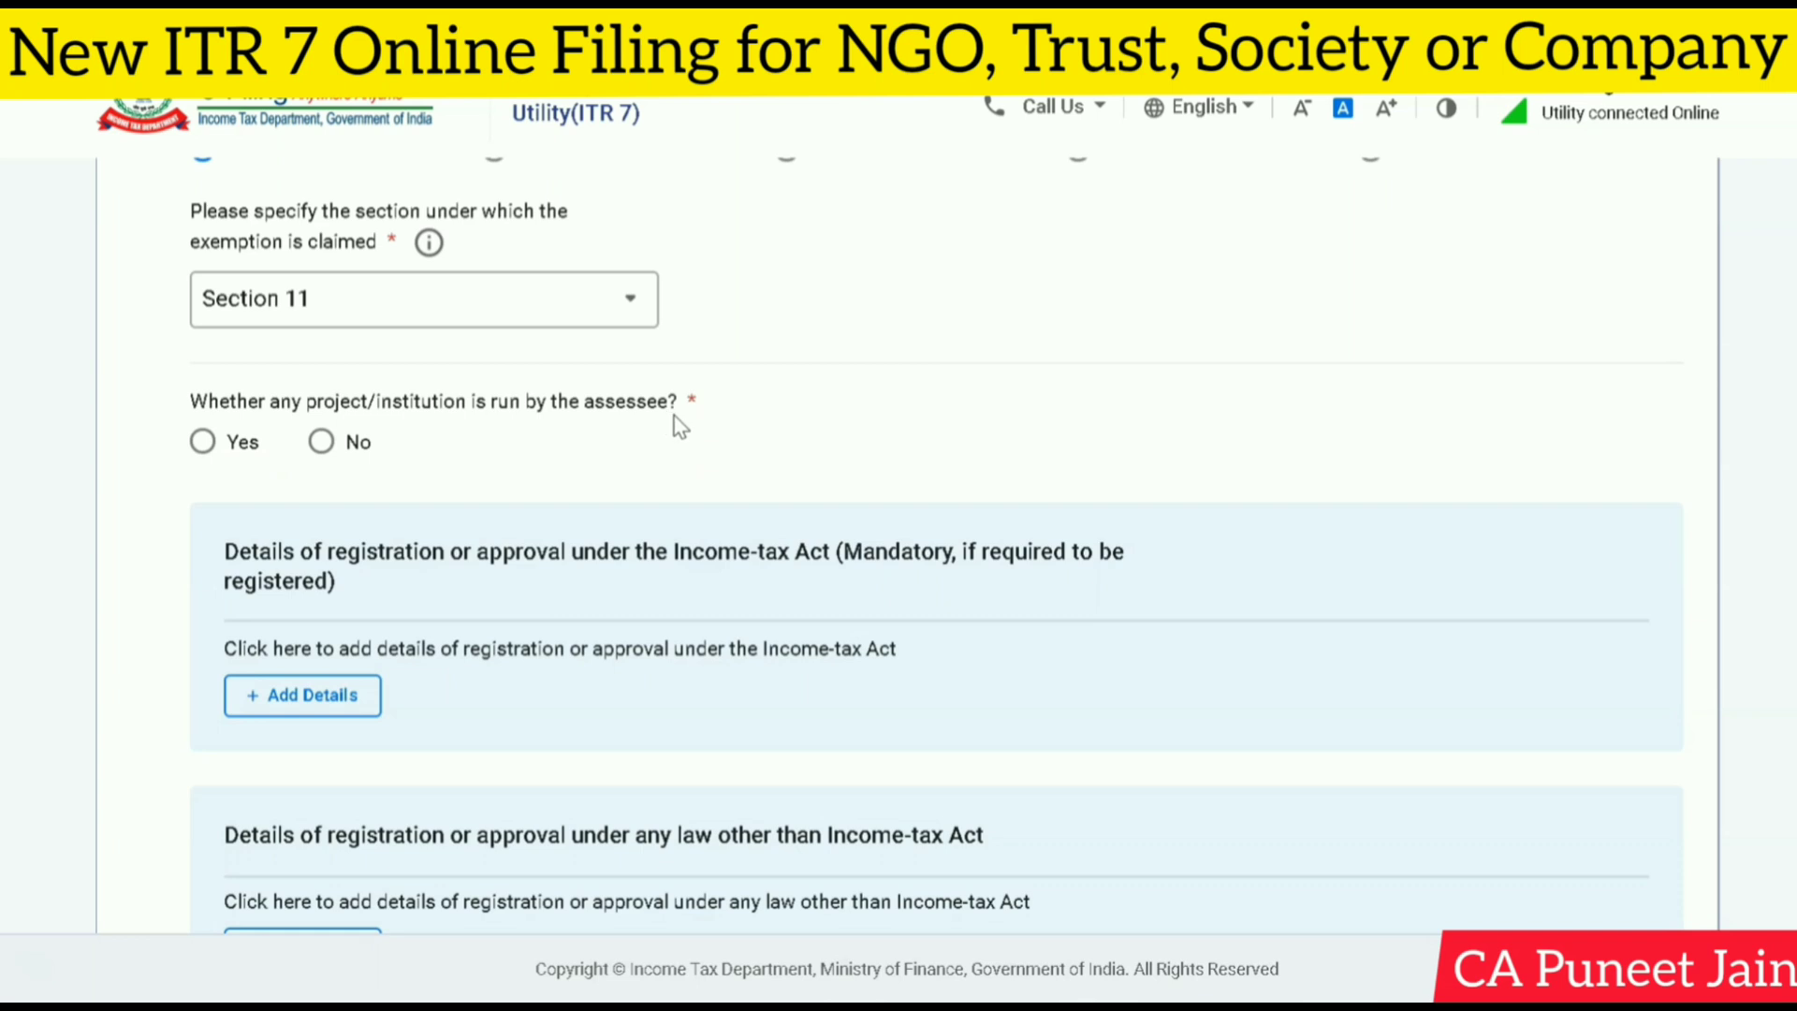
Step: Answer Yes to whether any project/institution is run by the assessee and go to the project/institution name field
click(200, 445)
scroll(329, 469, down, 2)
click(449, 393)
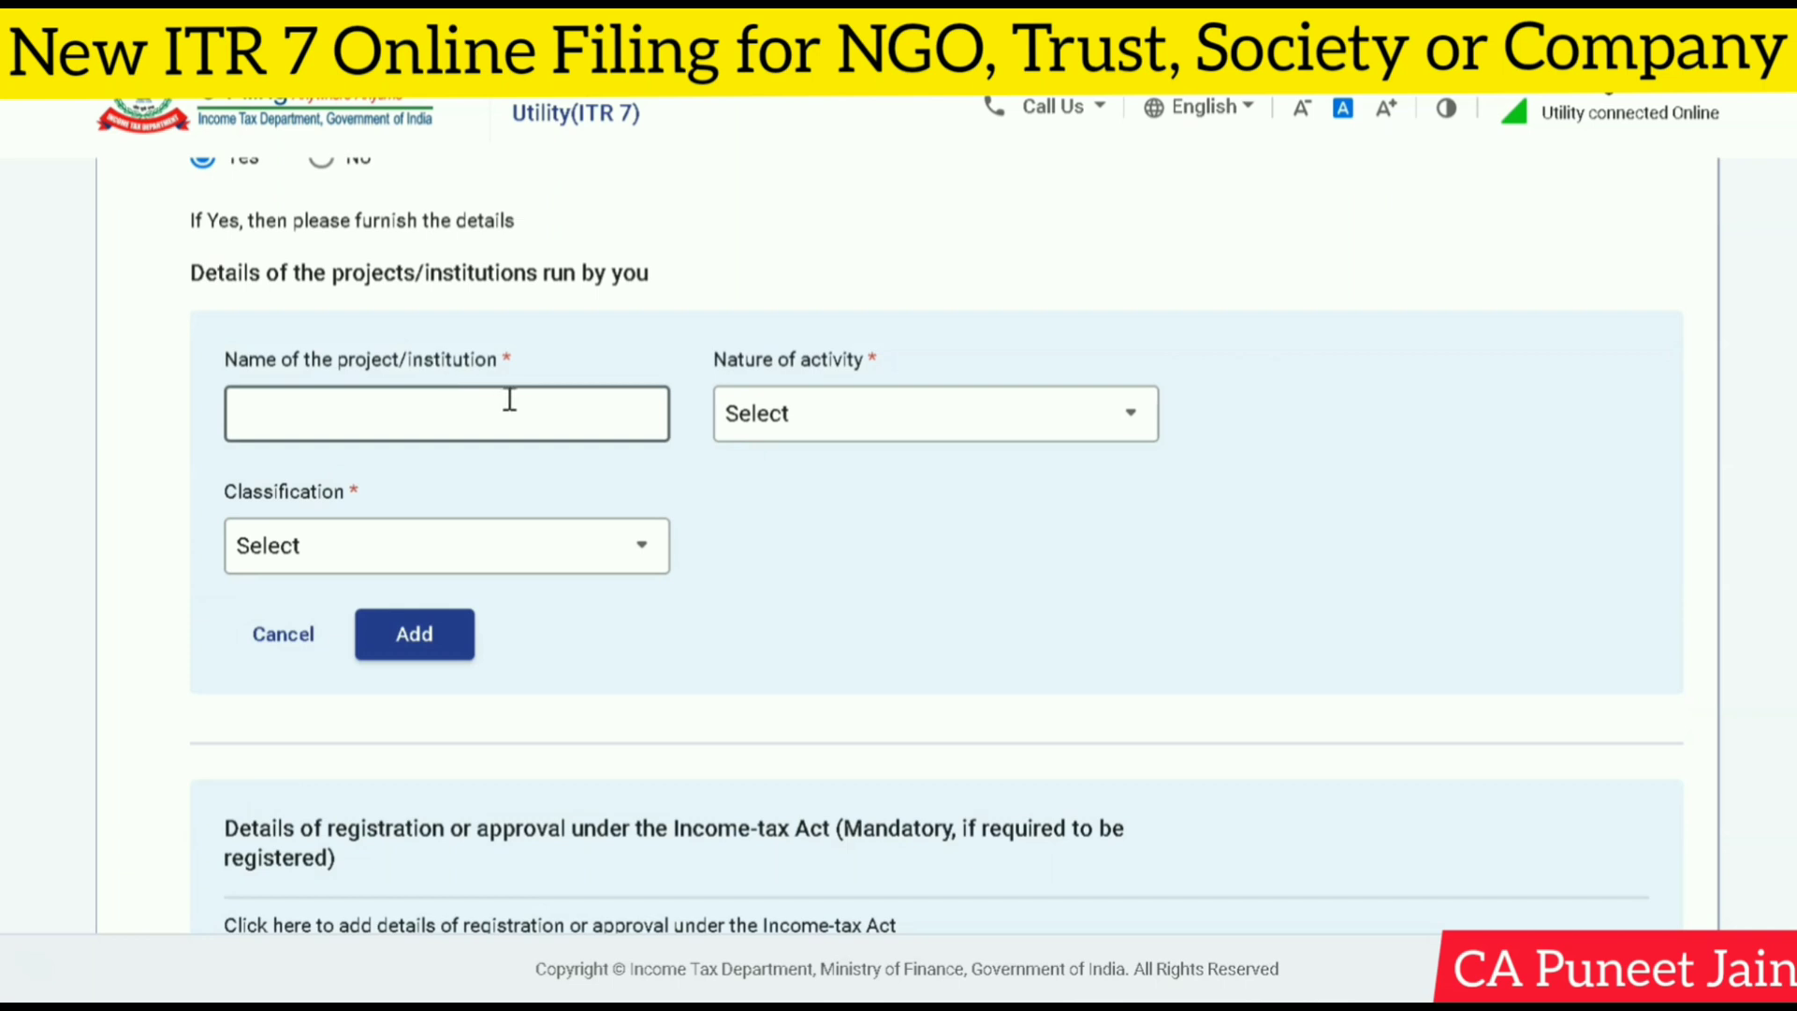
Step: Review the options offered for the project/institution's nature of activity and classification
click(895, 400)
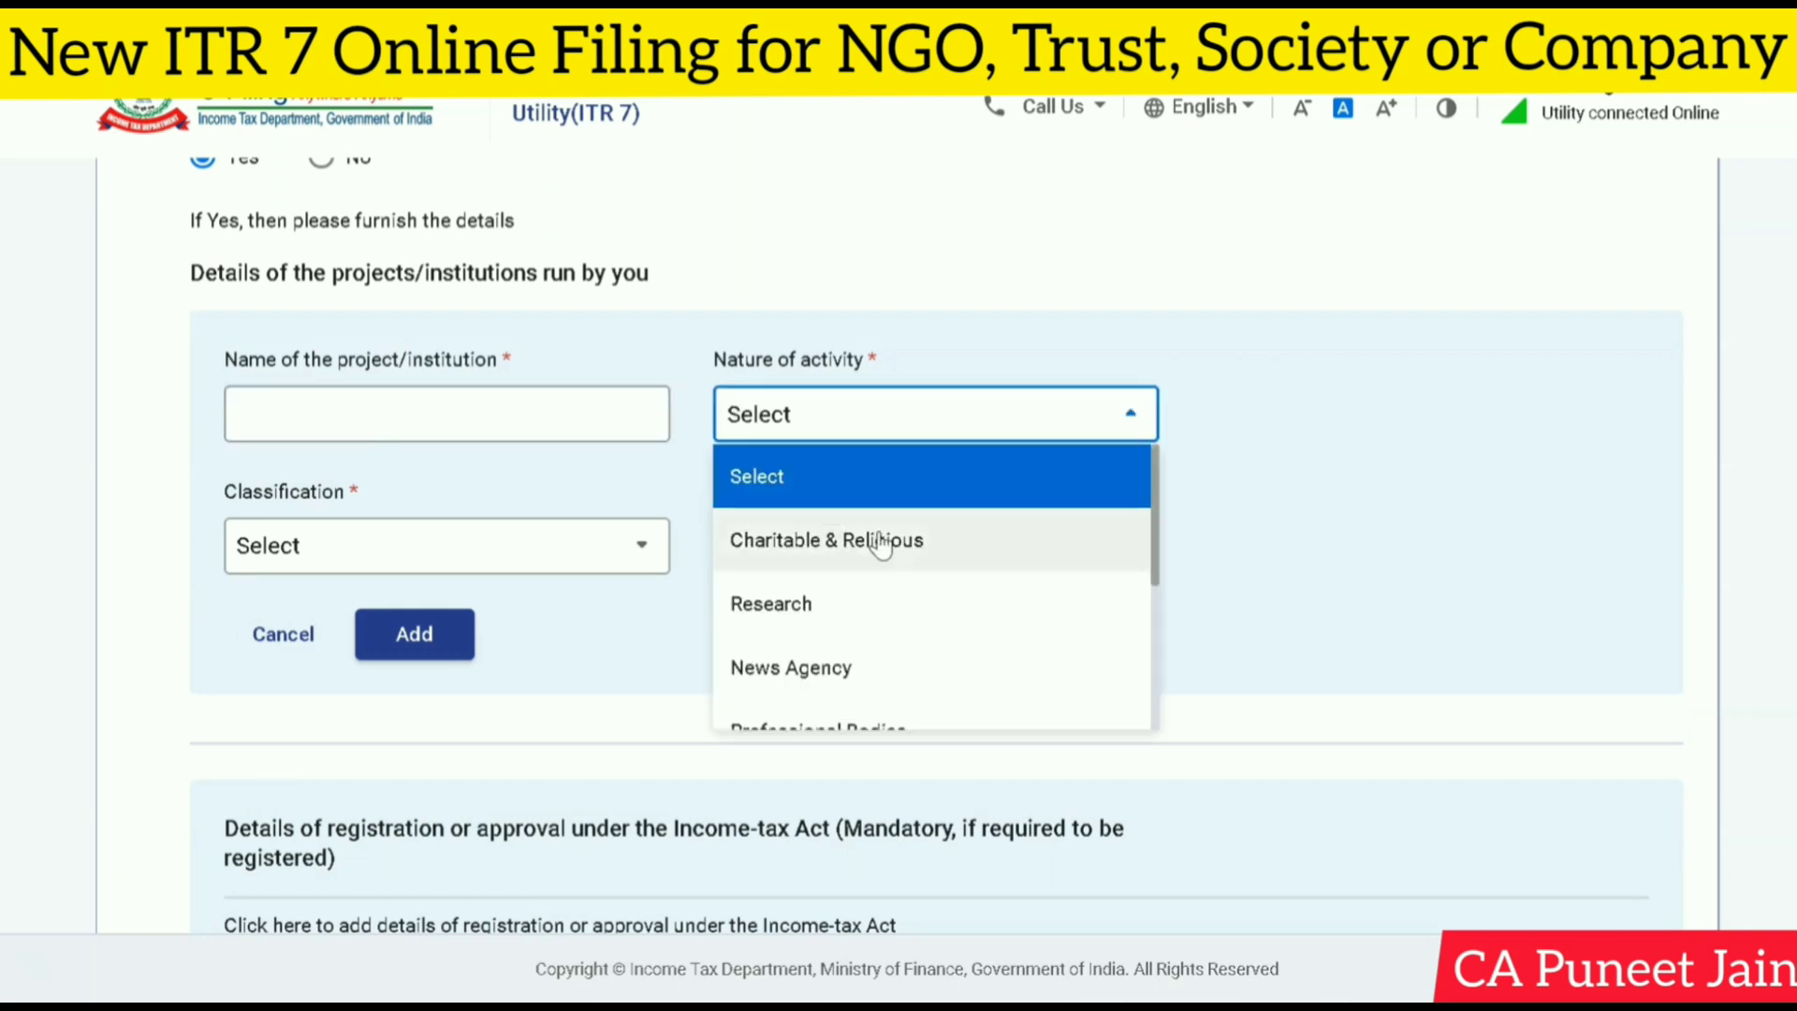
scroll(890, 534, down, 2)
scroll(967, 552, down, 2)
scroll(959, 590, up, 4)
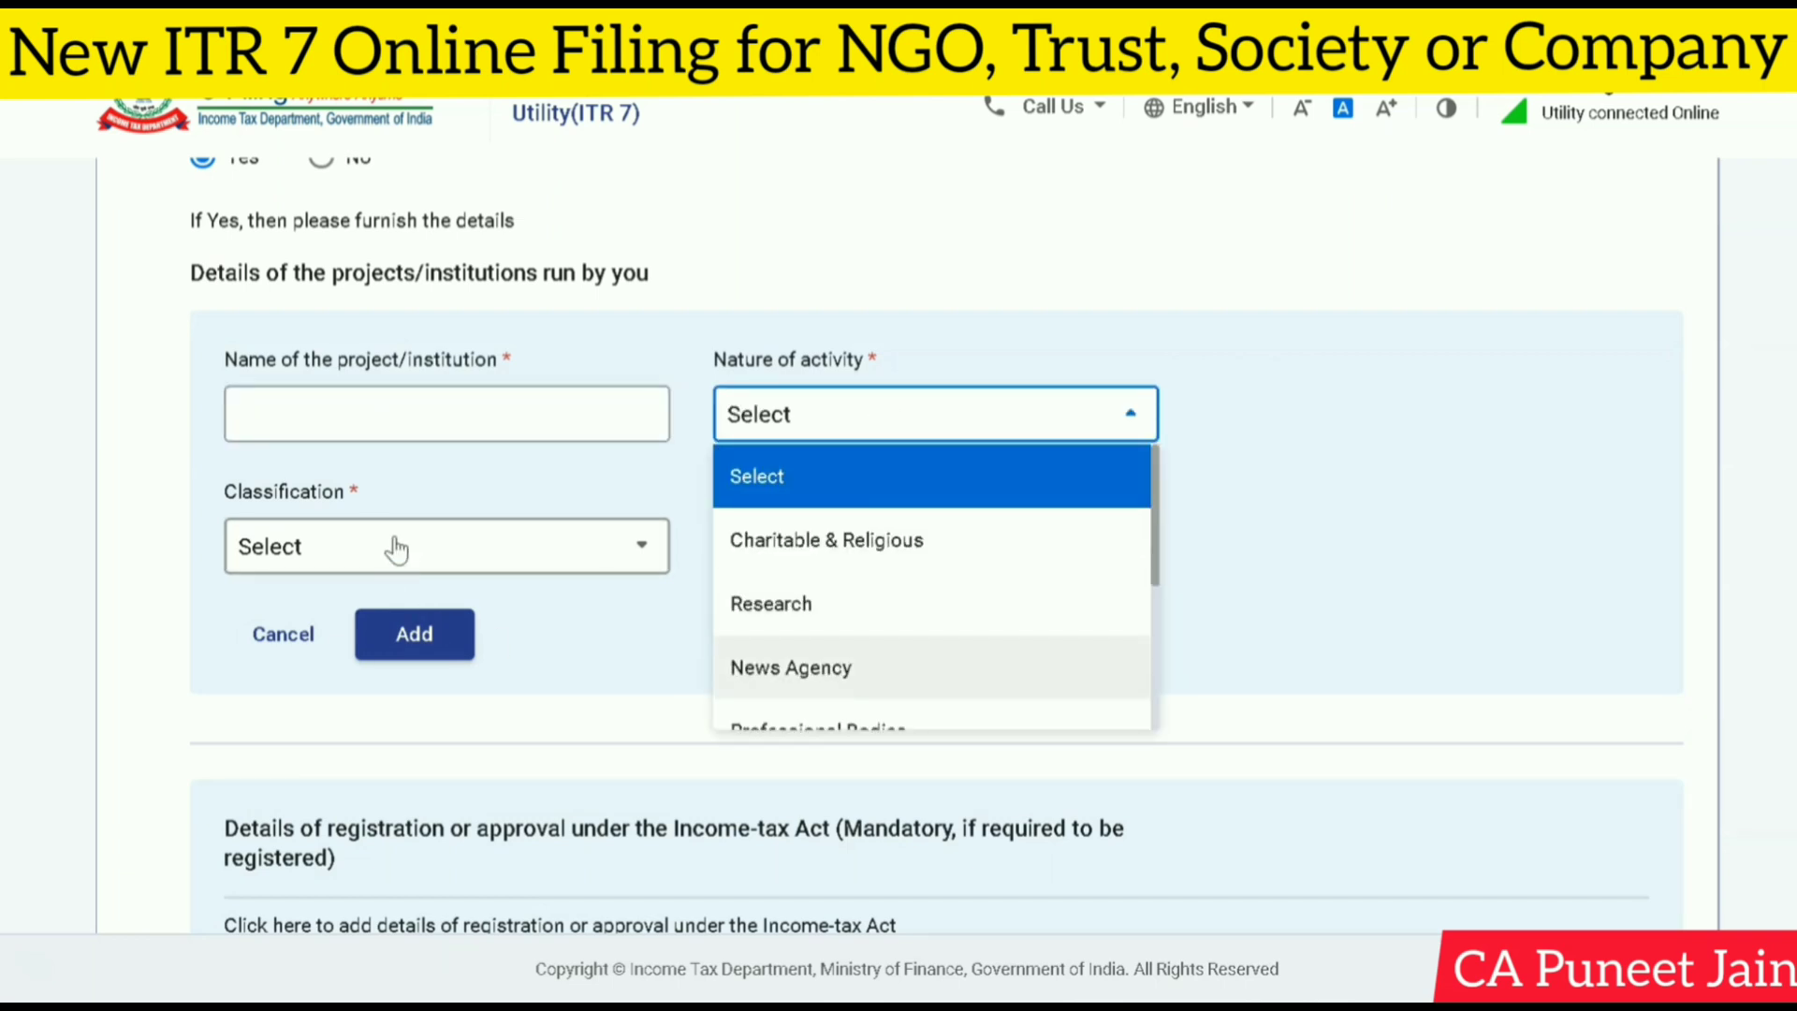
click(333, 561)
scroll(341, 702, down, 5)
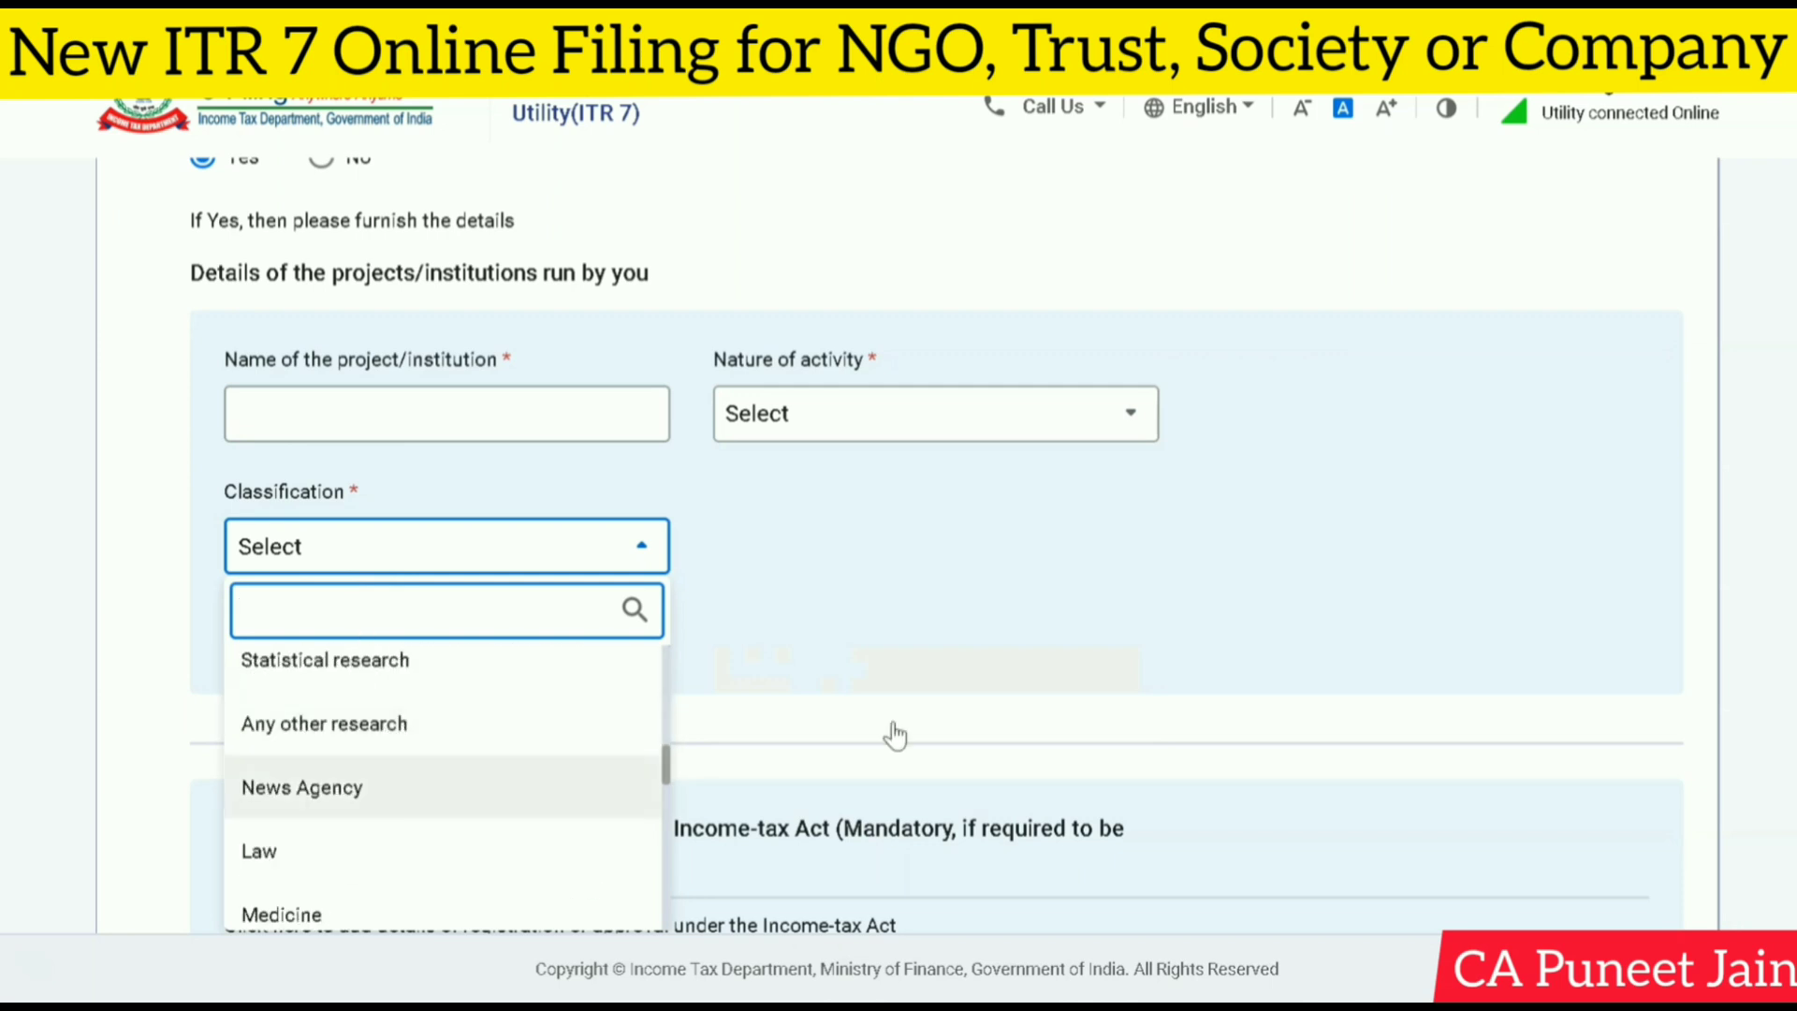
click(665, 693)
scroll(664, 693, up, 2)
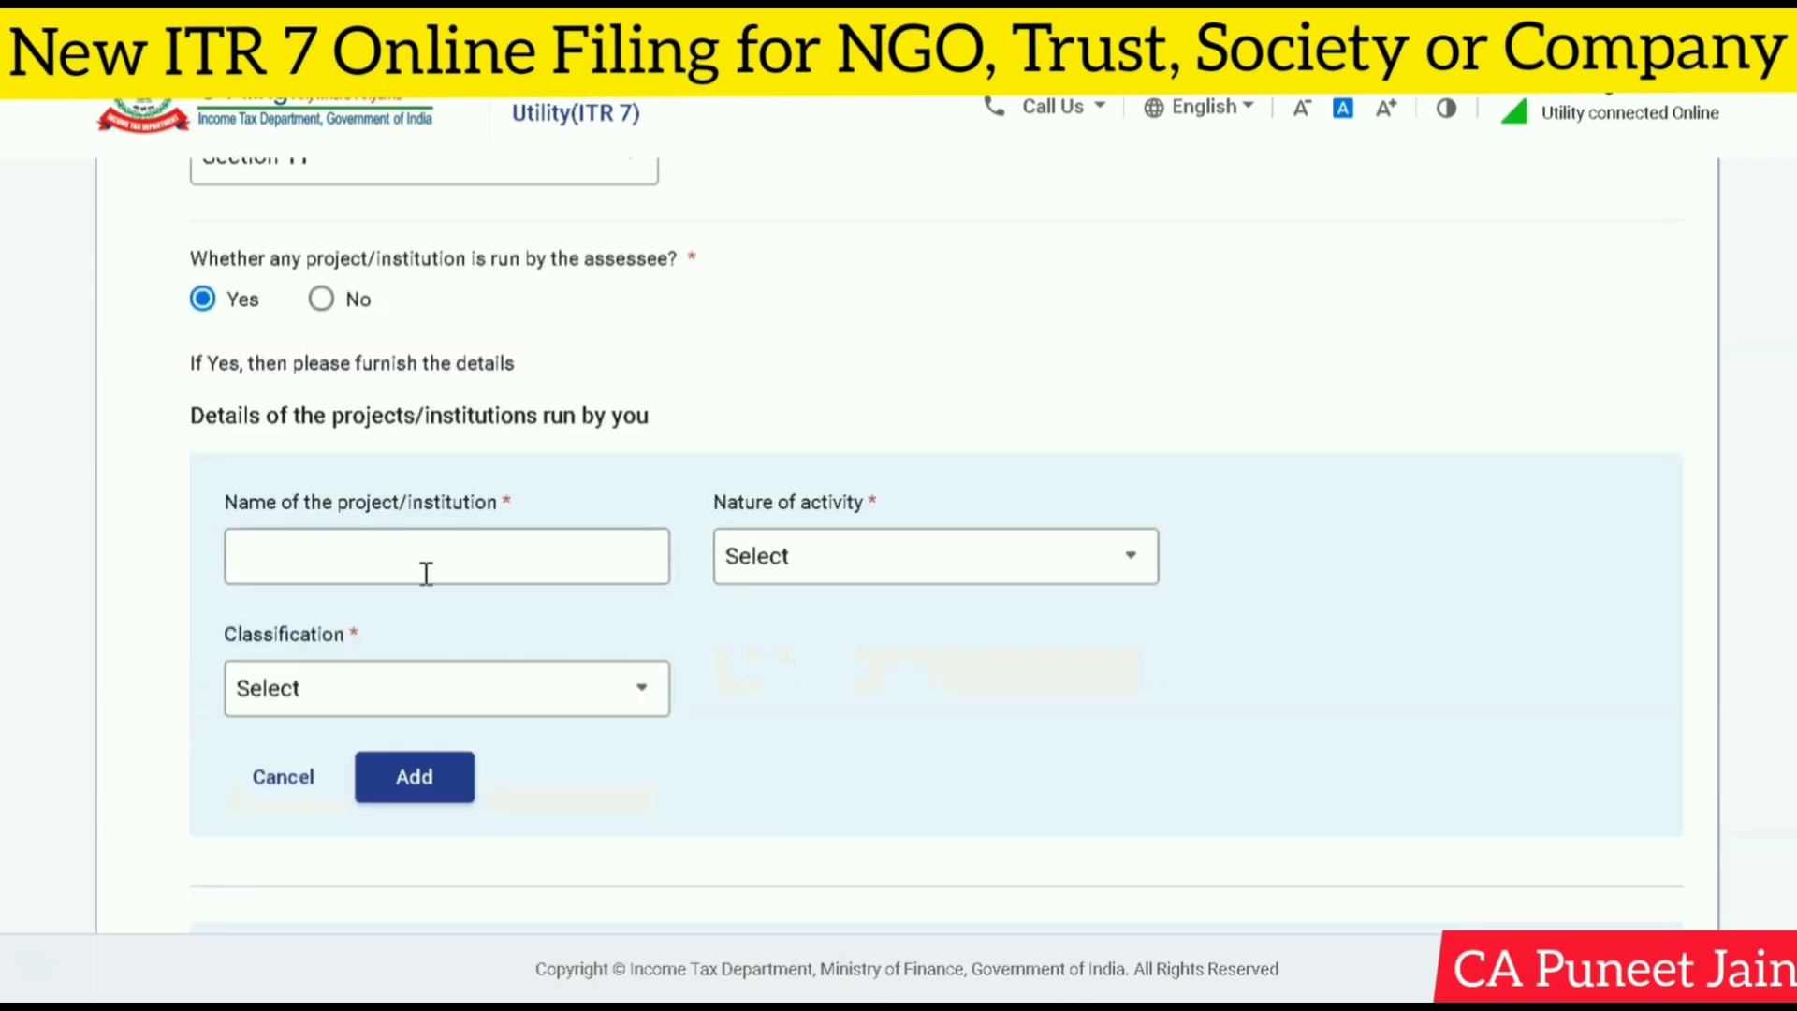
Step: Answer No to whether any project/institution is run by the assessee
click(319, 300)
scroll(428, 459, up, 3)
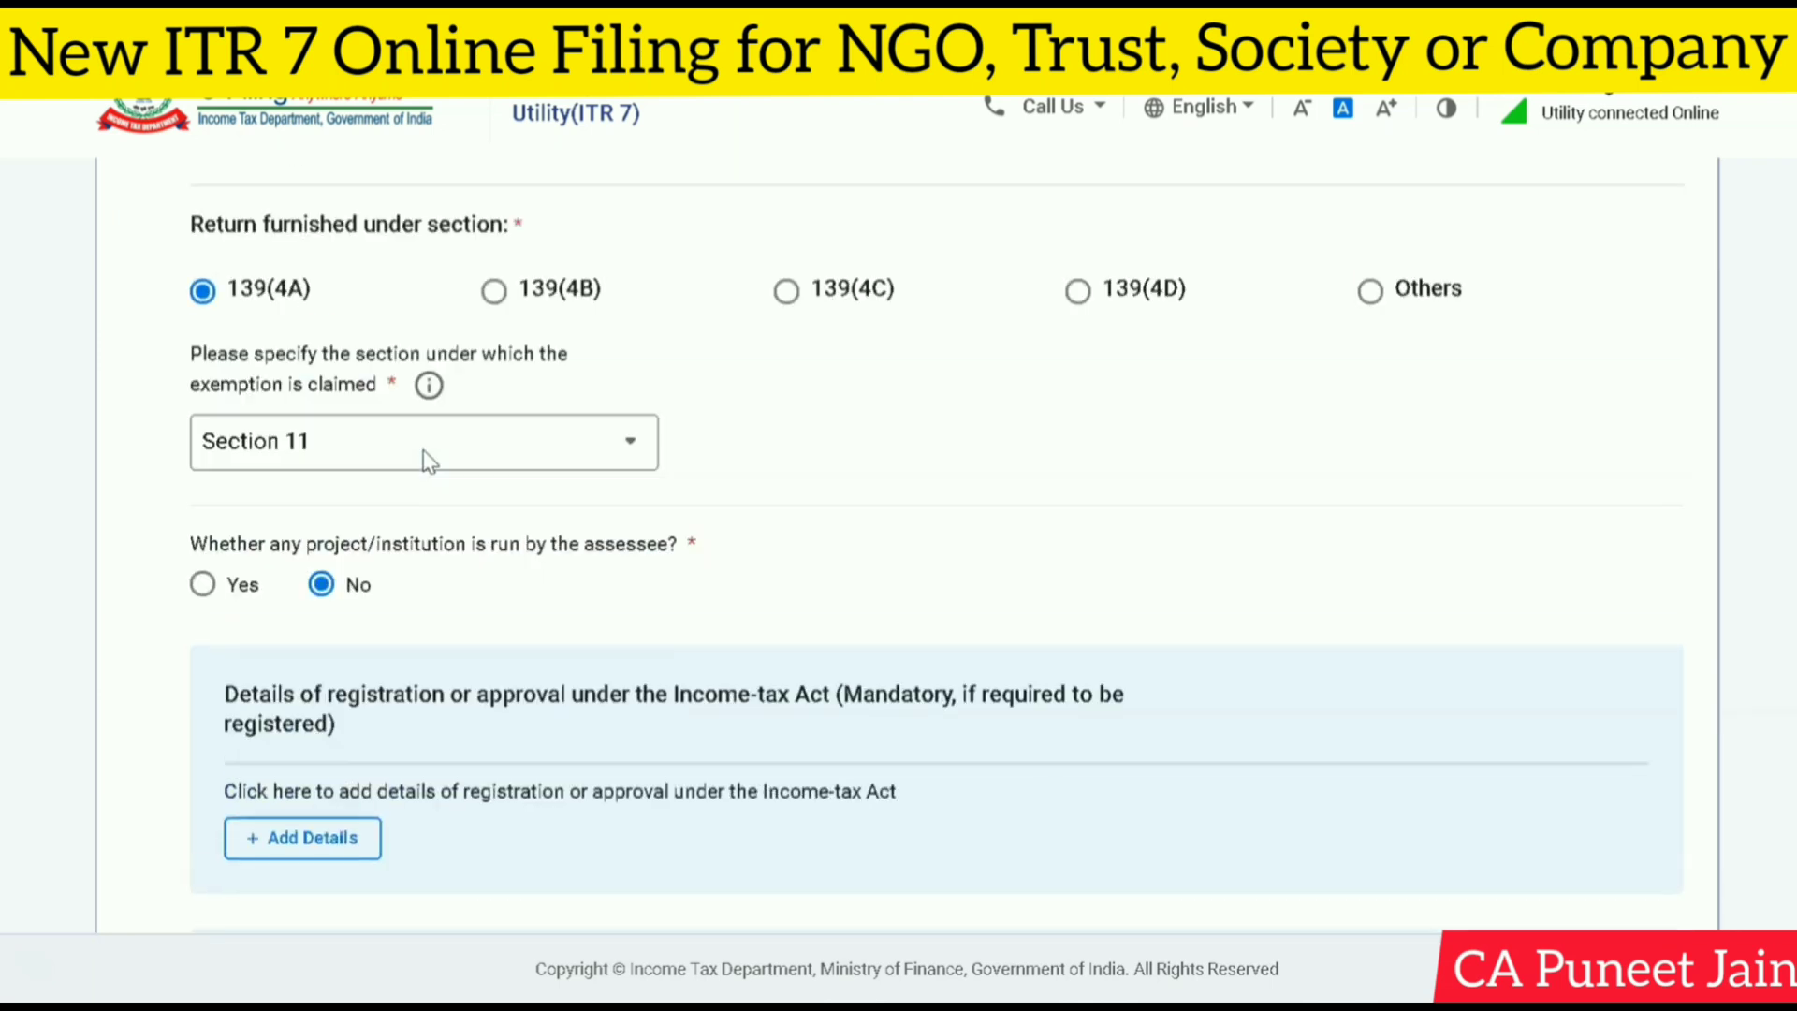
scroll(428, 458, down, 2)
scroll(426, 468, down, 3)
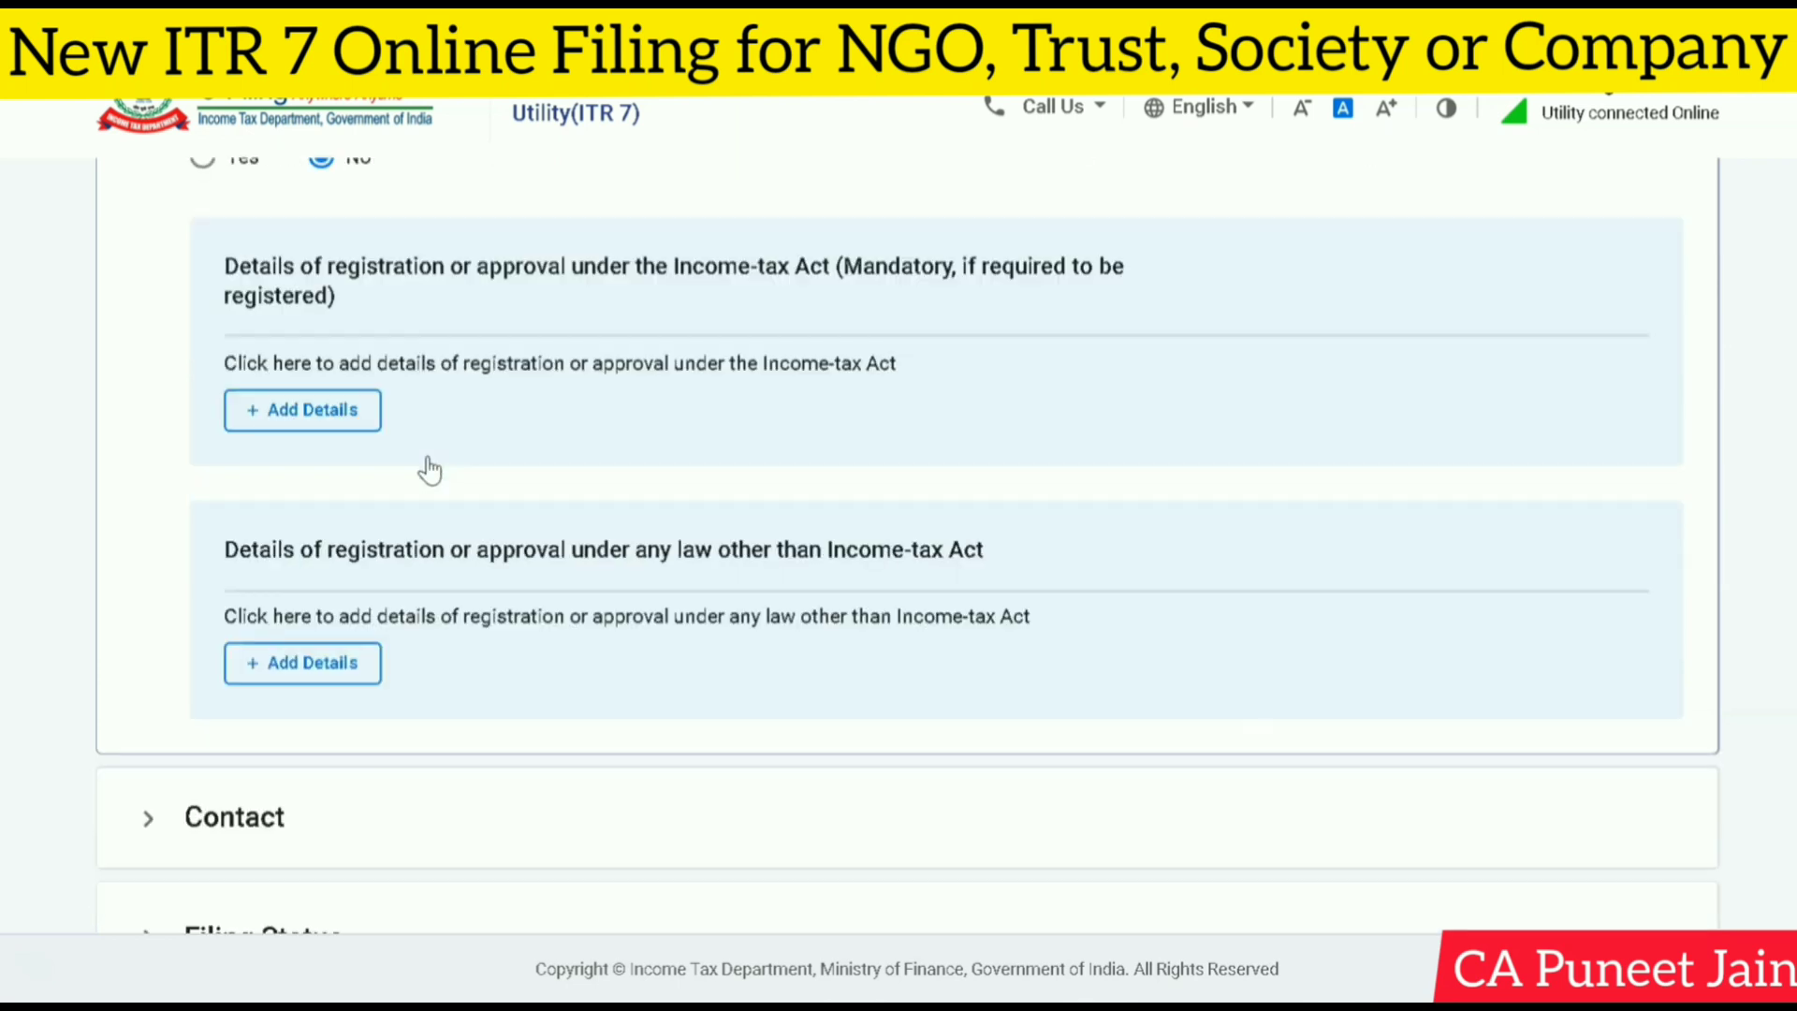
Step: Start adding registration details under the Income-tax Act and review the sections offered for registration or approval
click(321, 414)
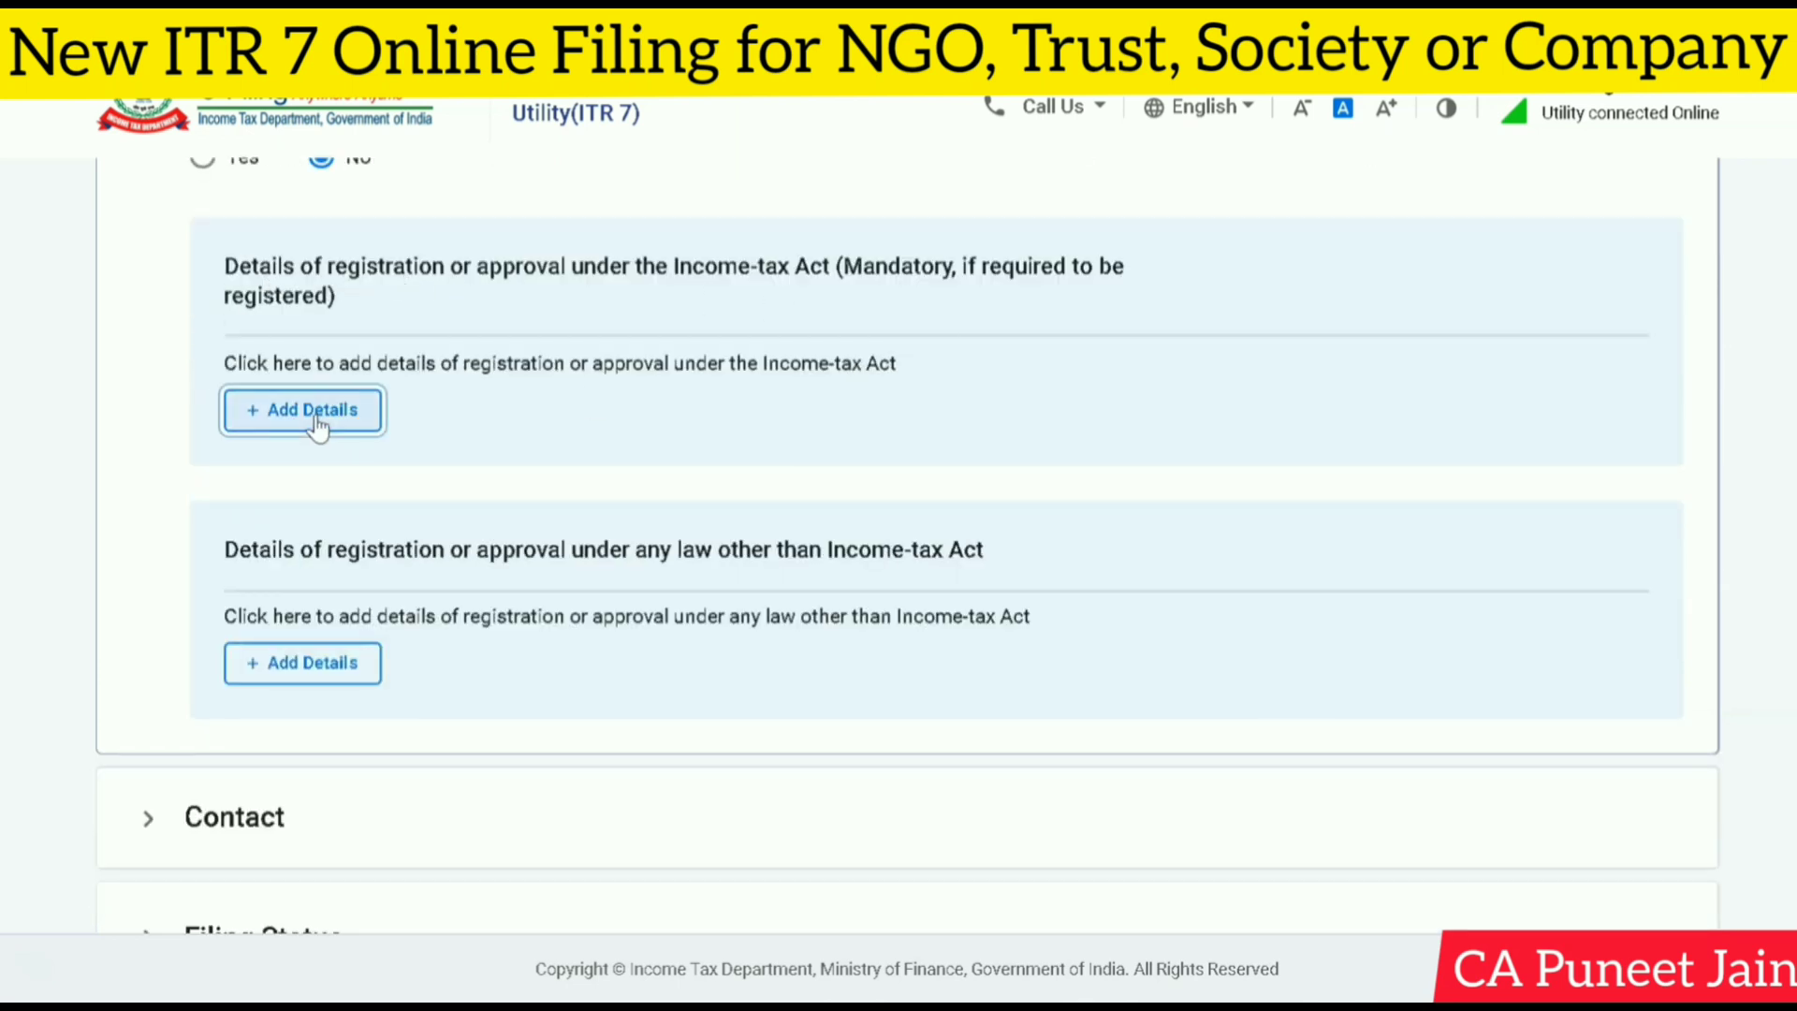
scroll(197, 502, down, 3)
click(397, 318)
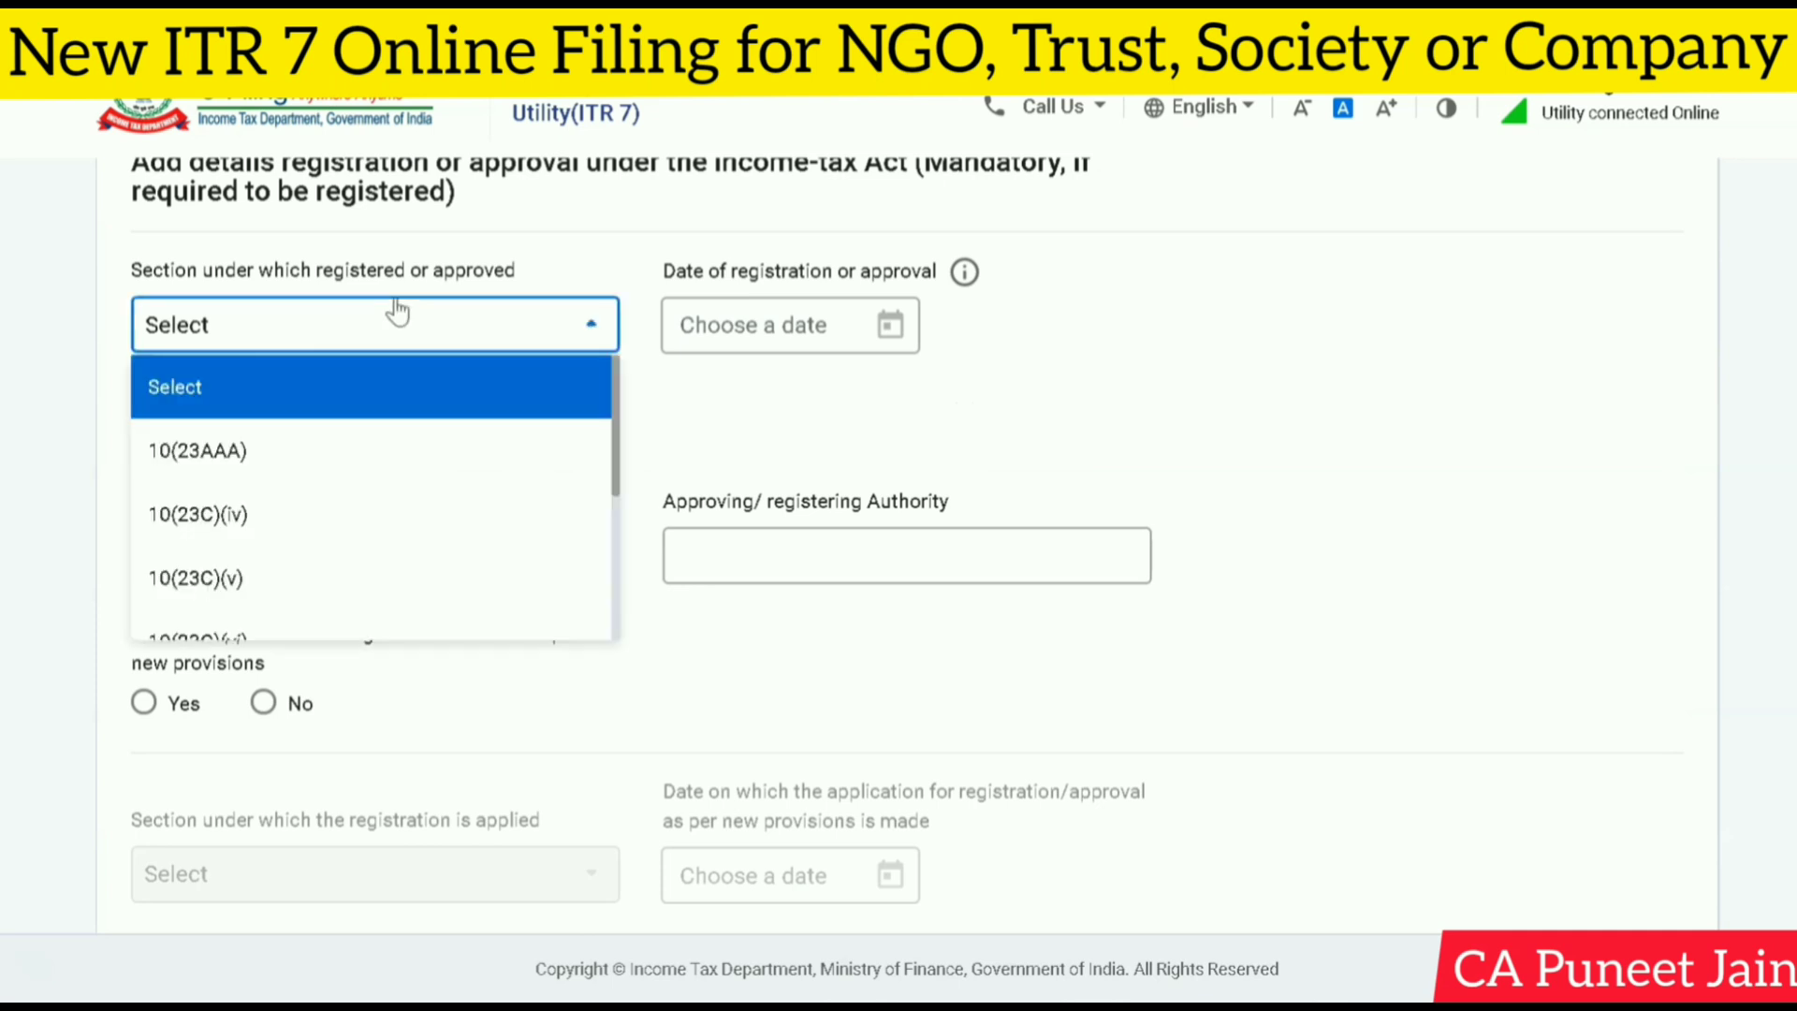
scroll(312, 474, down, 3)
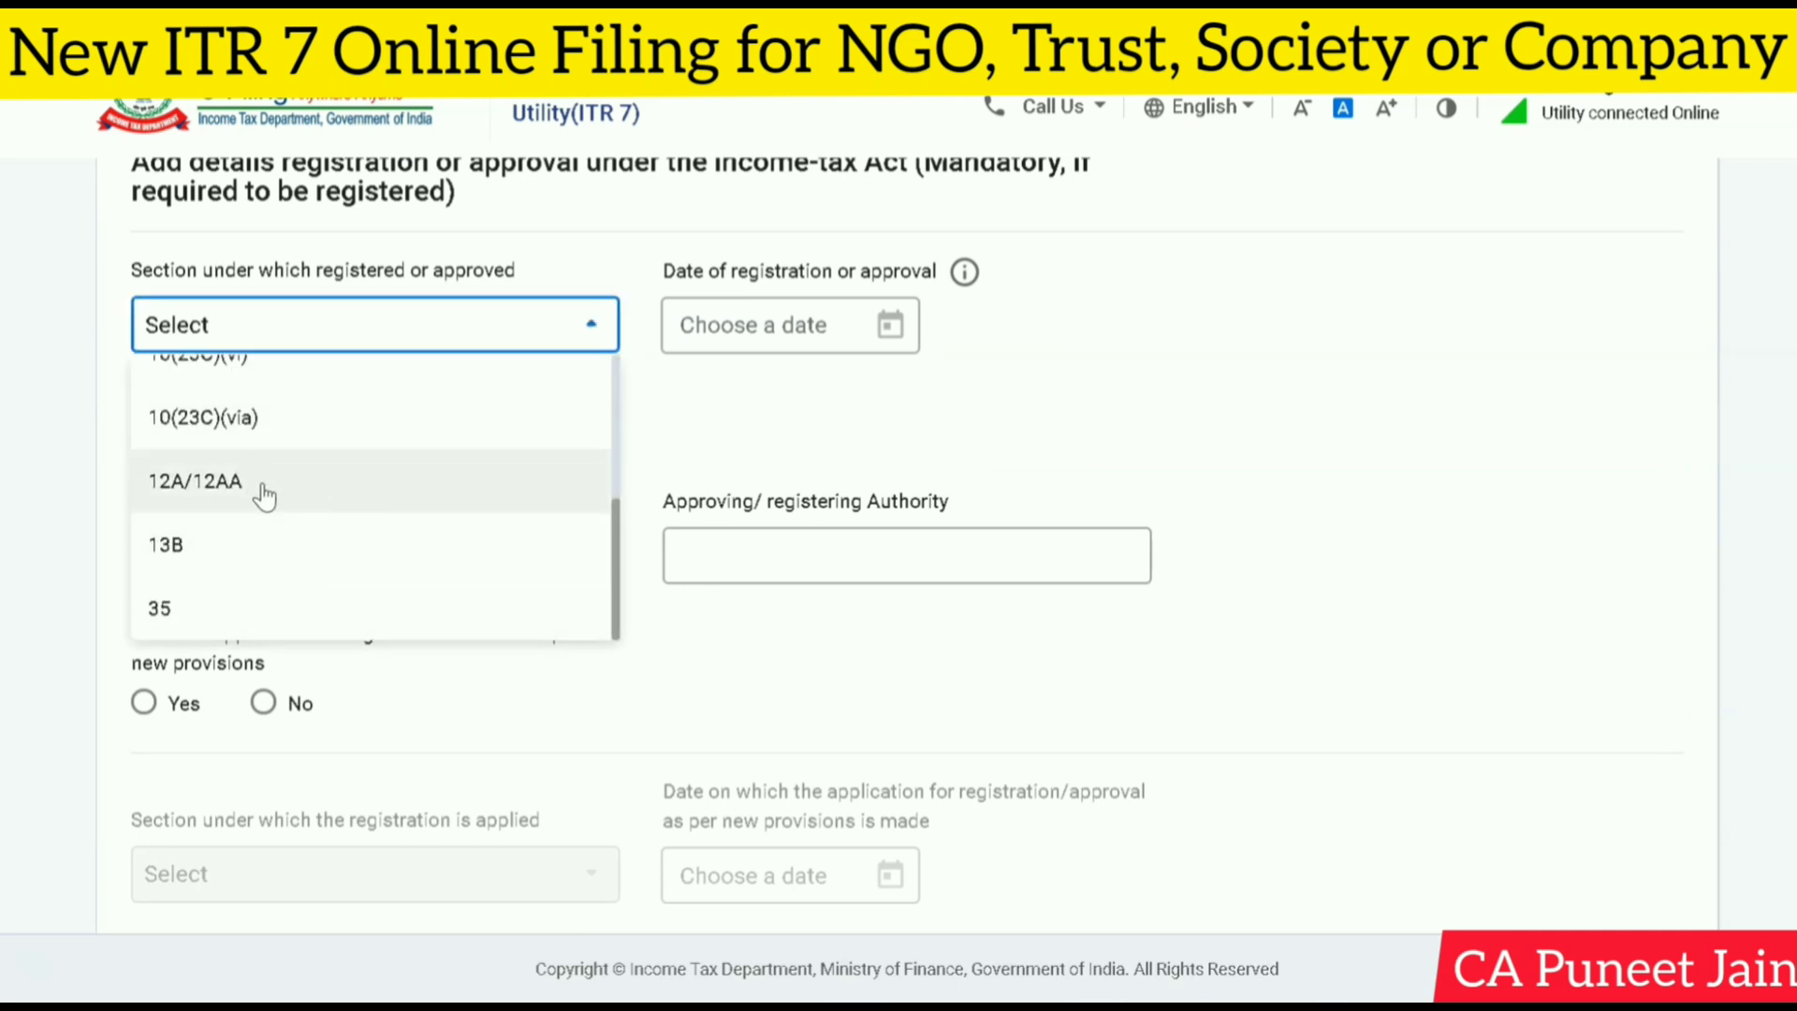
scroll(277, 524, up, 3)
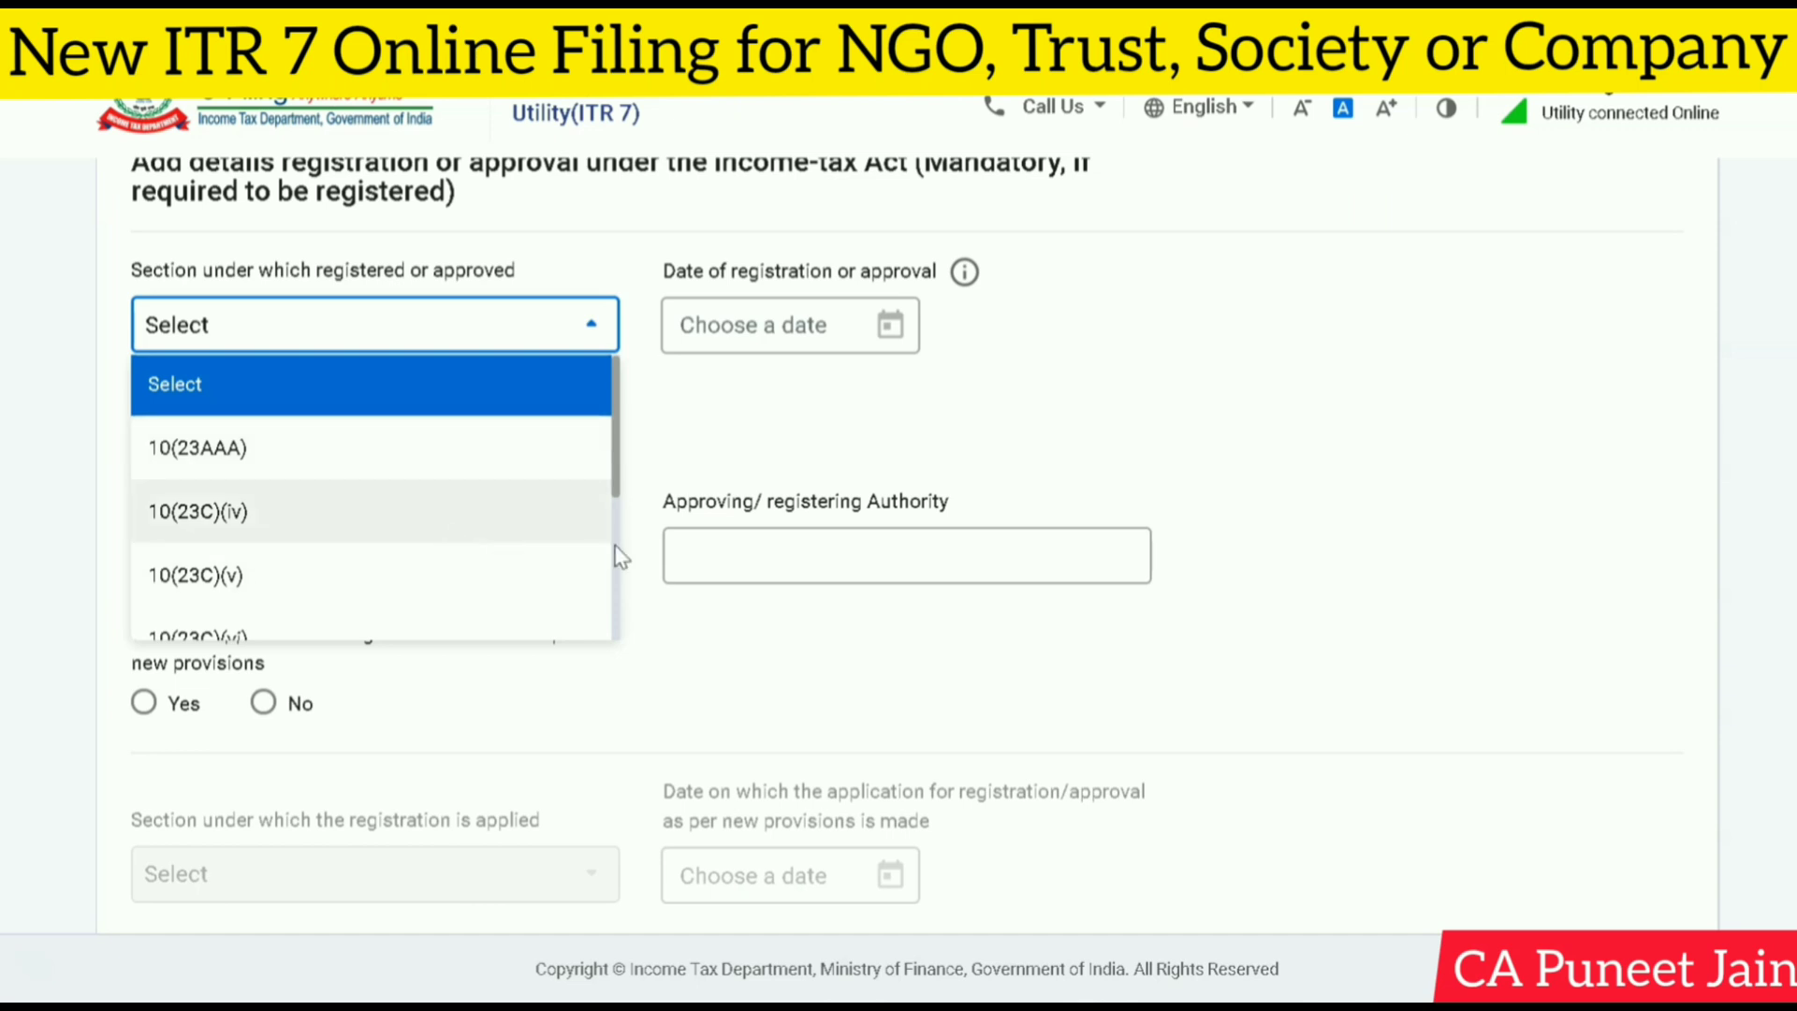
scroll(622, 453, down, 3)
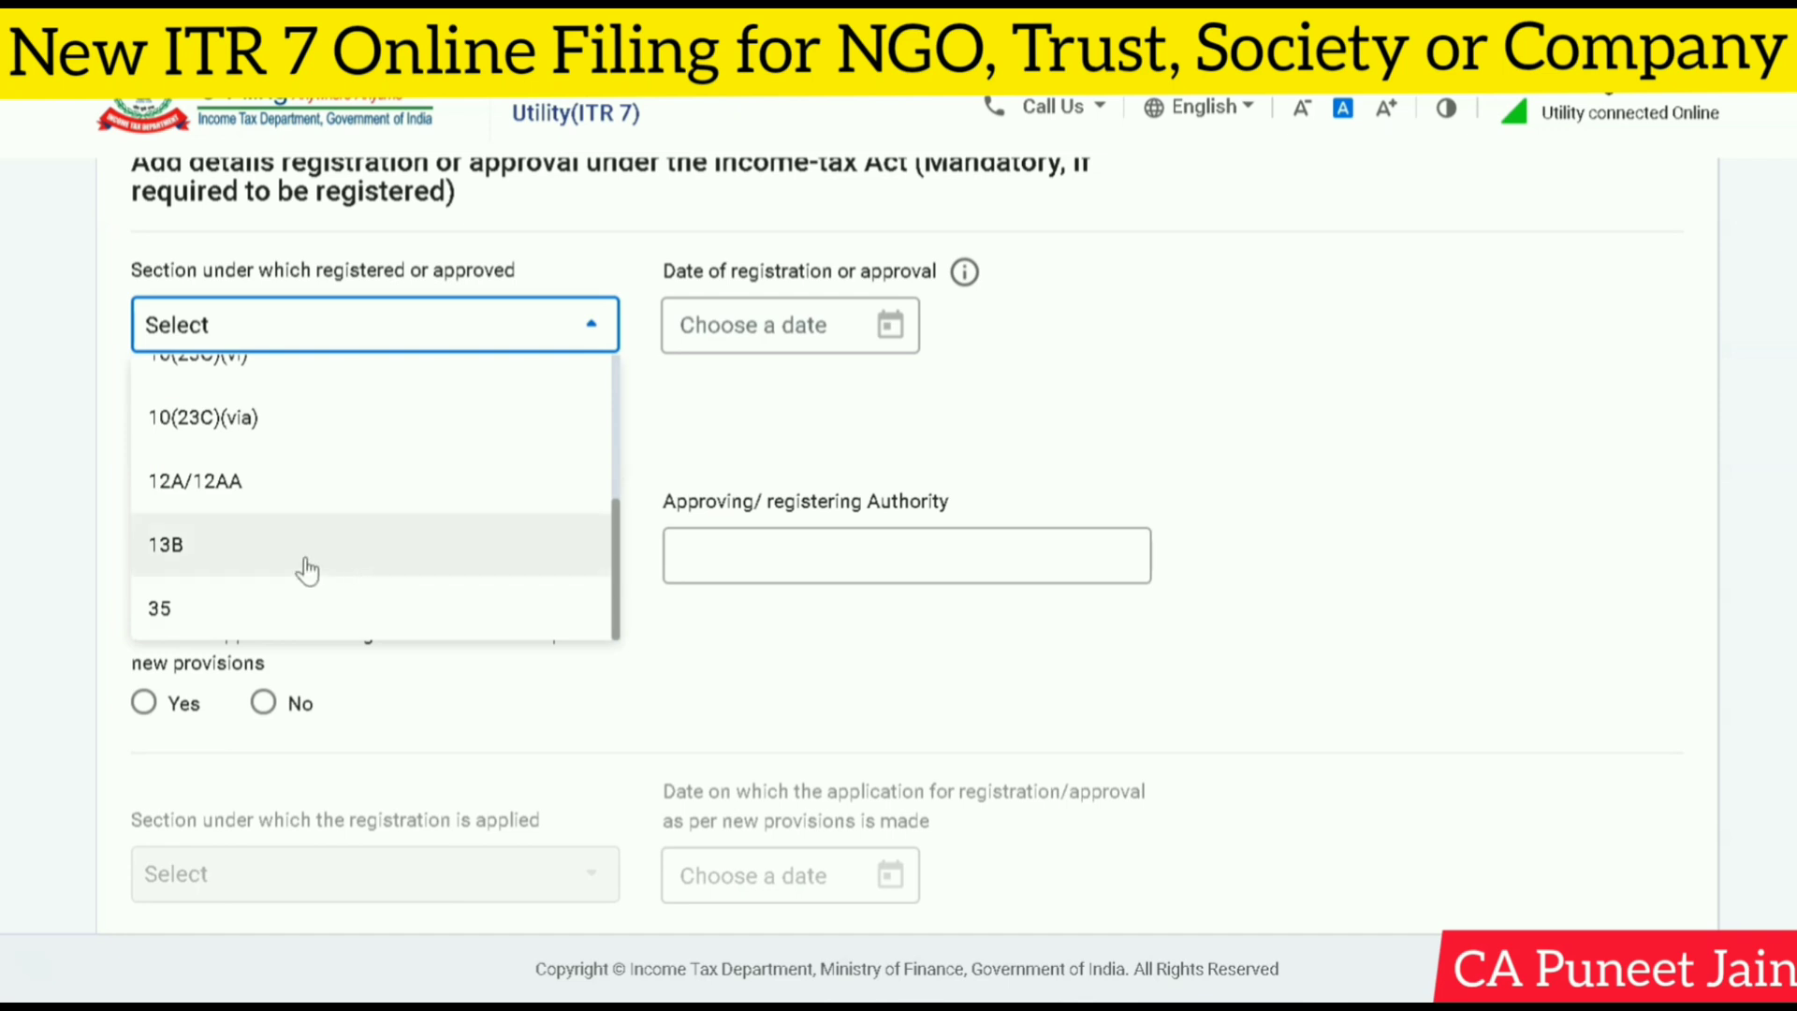
click(784, 311)
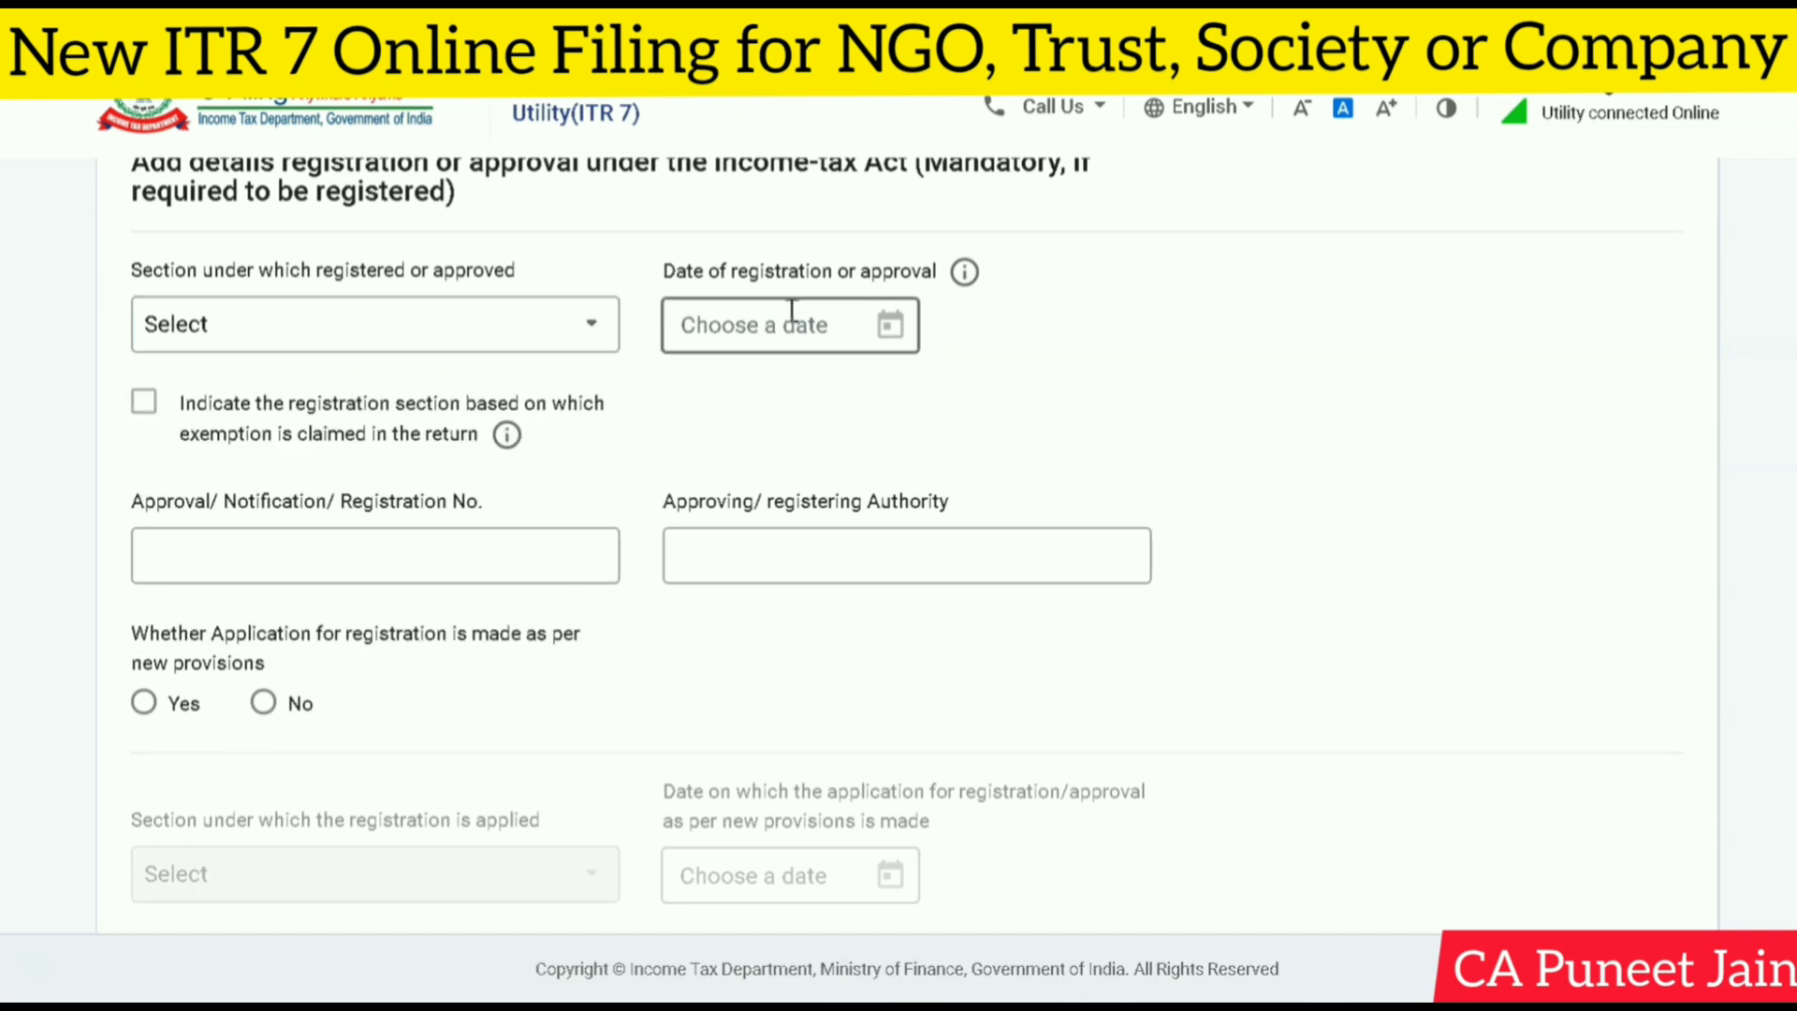
Step: Examine the registration number, approving authority and new-provisions fields of the registration form, and cancel it without adding details
scroll(791, 311, down, 2)
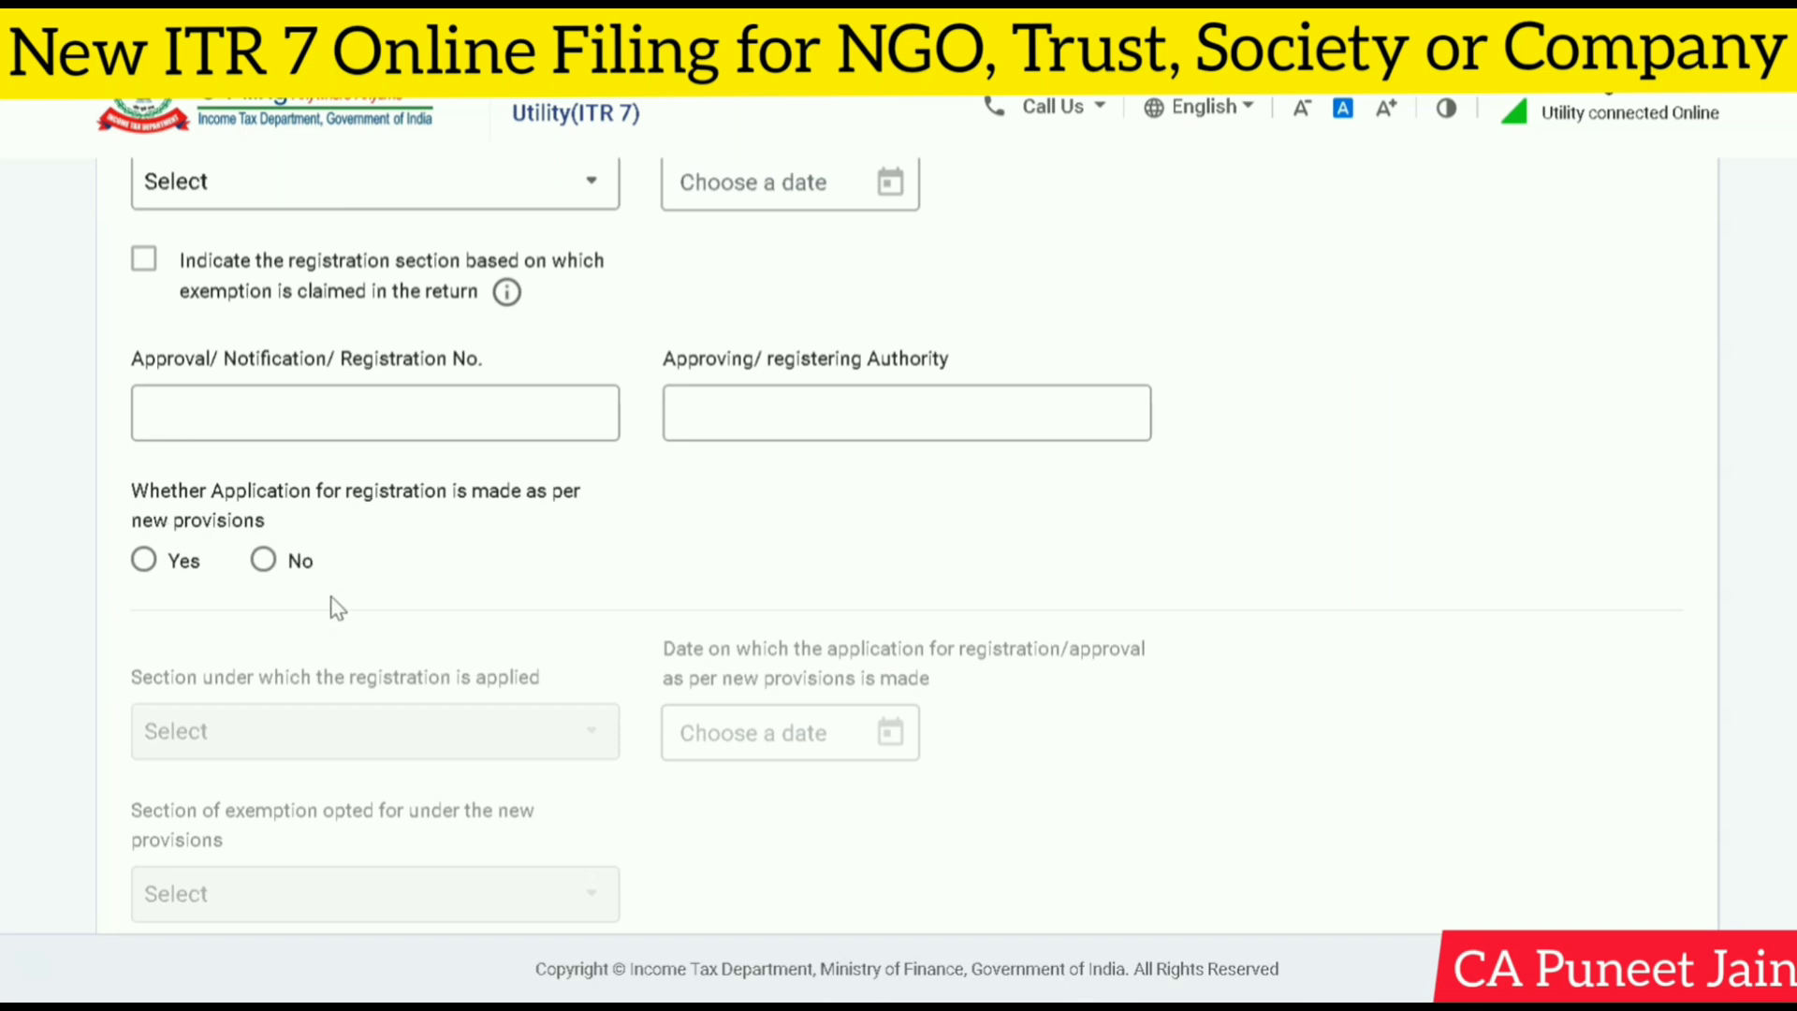
scroll(379, 588, down, 3)
scroll(587, 573, up, 8)
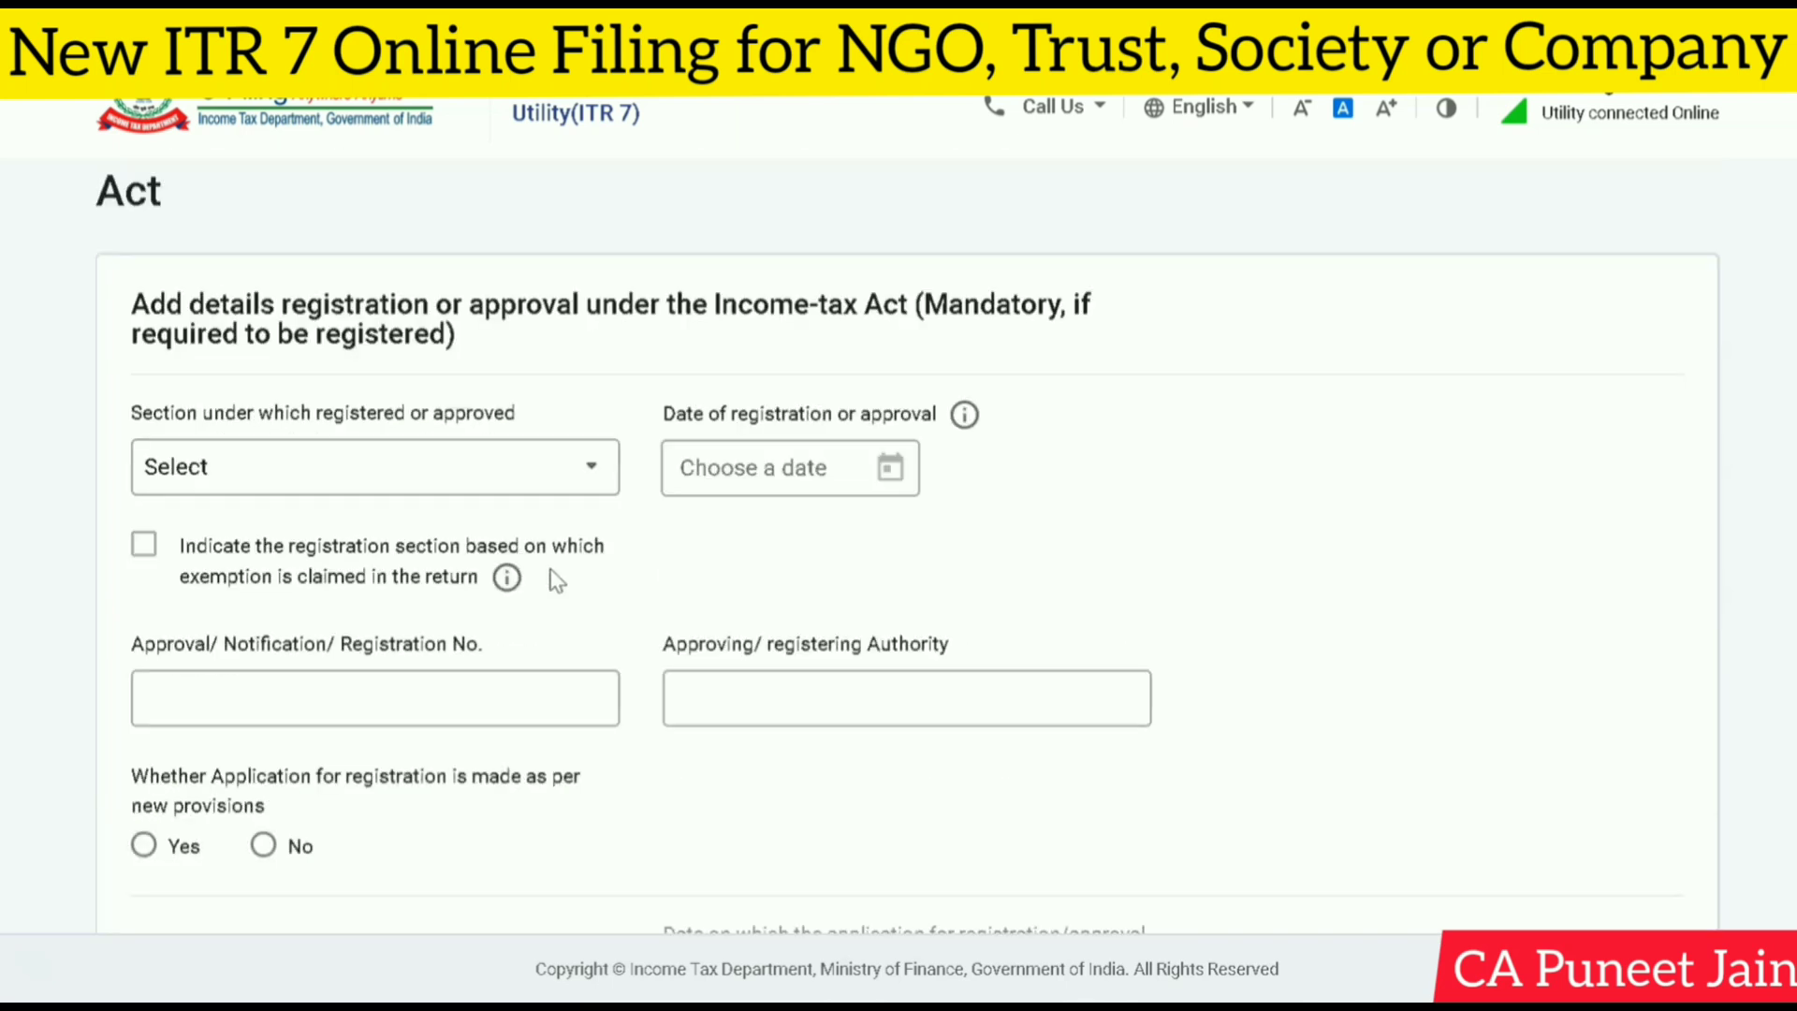
scroll(552, 579, down, 5)
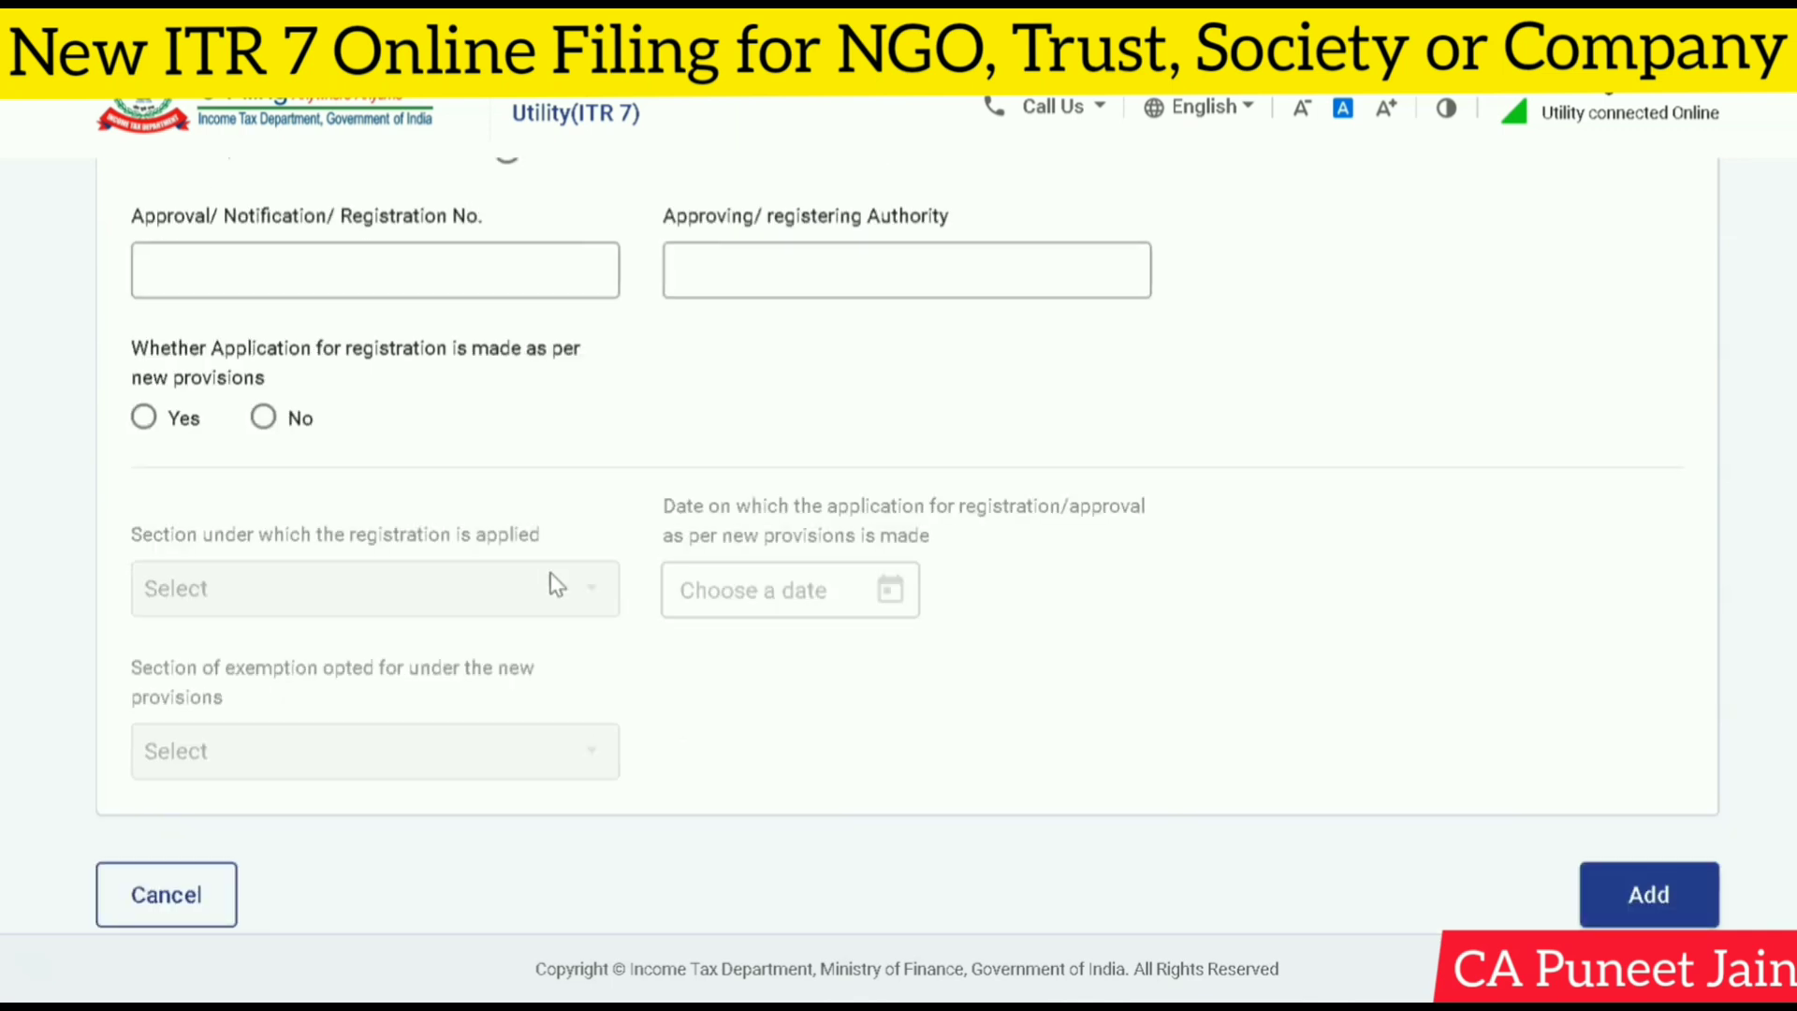
scroll(894, 592, up, 3)
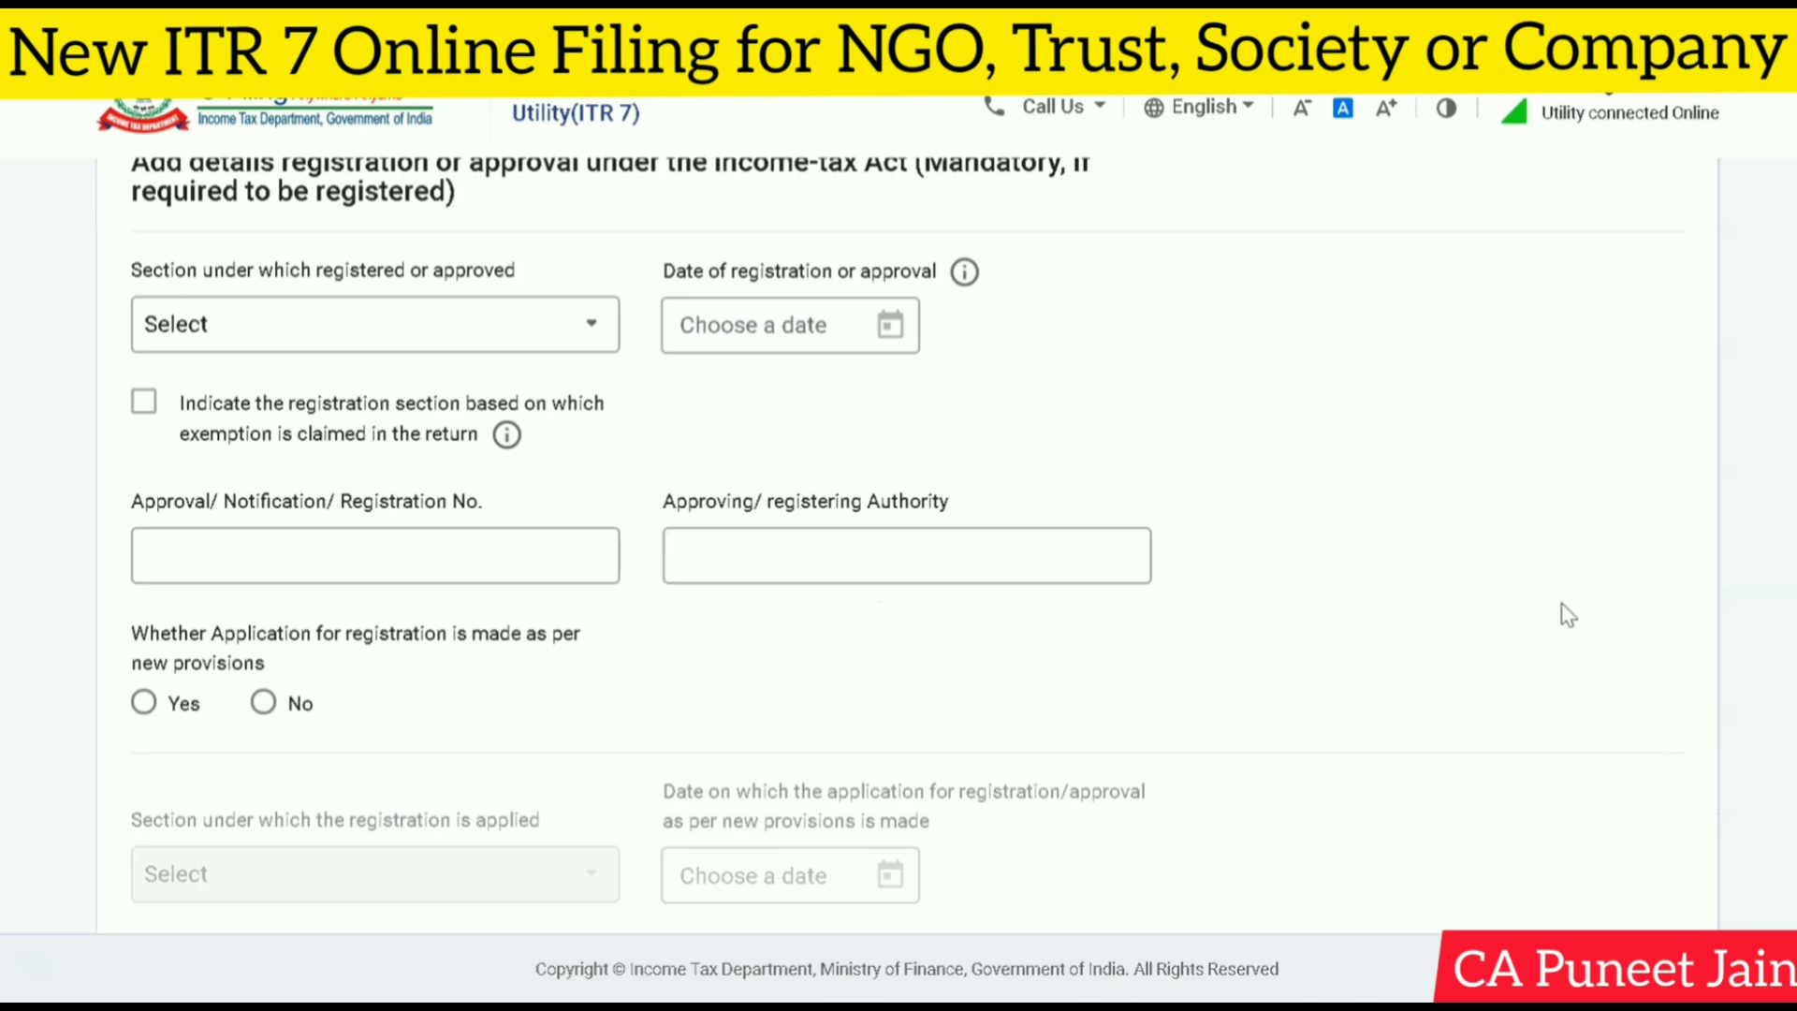
scroll(620, 644, down, 4)
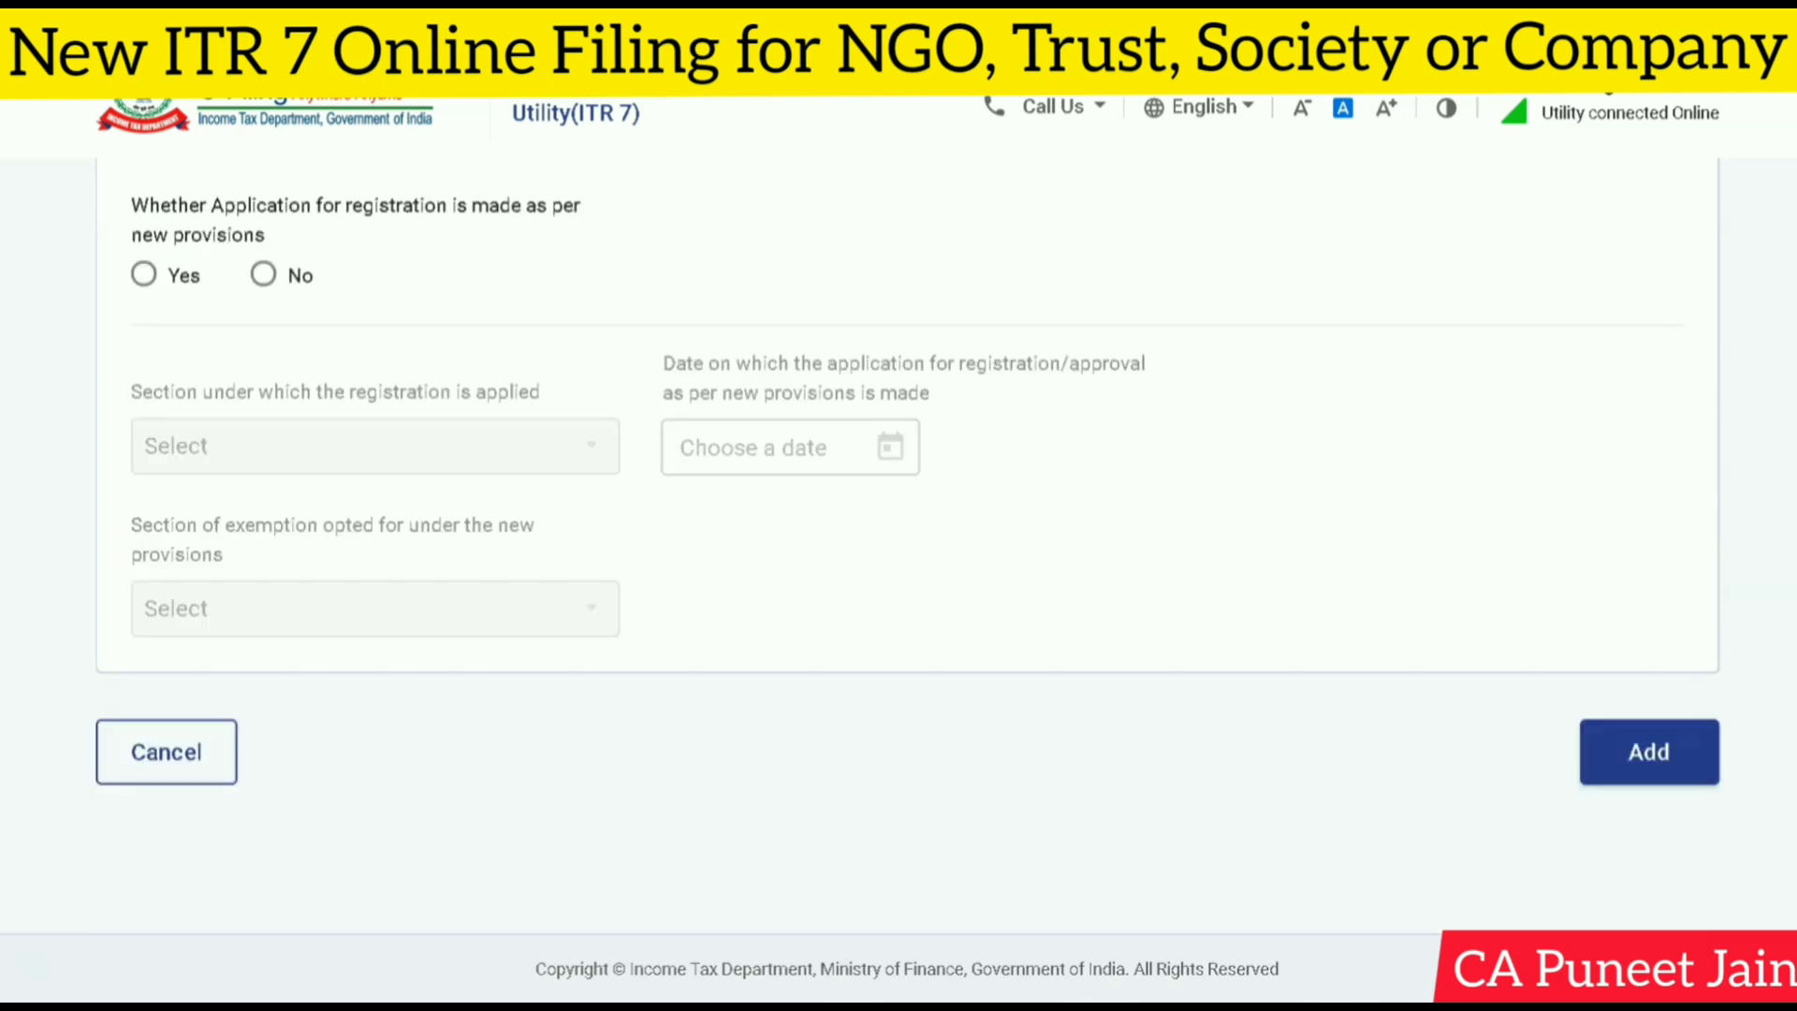
scroll(908, 543, up, 4)
scroll(815, 517, down, 5)
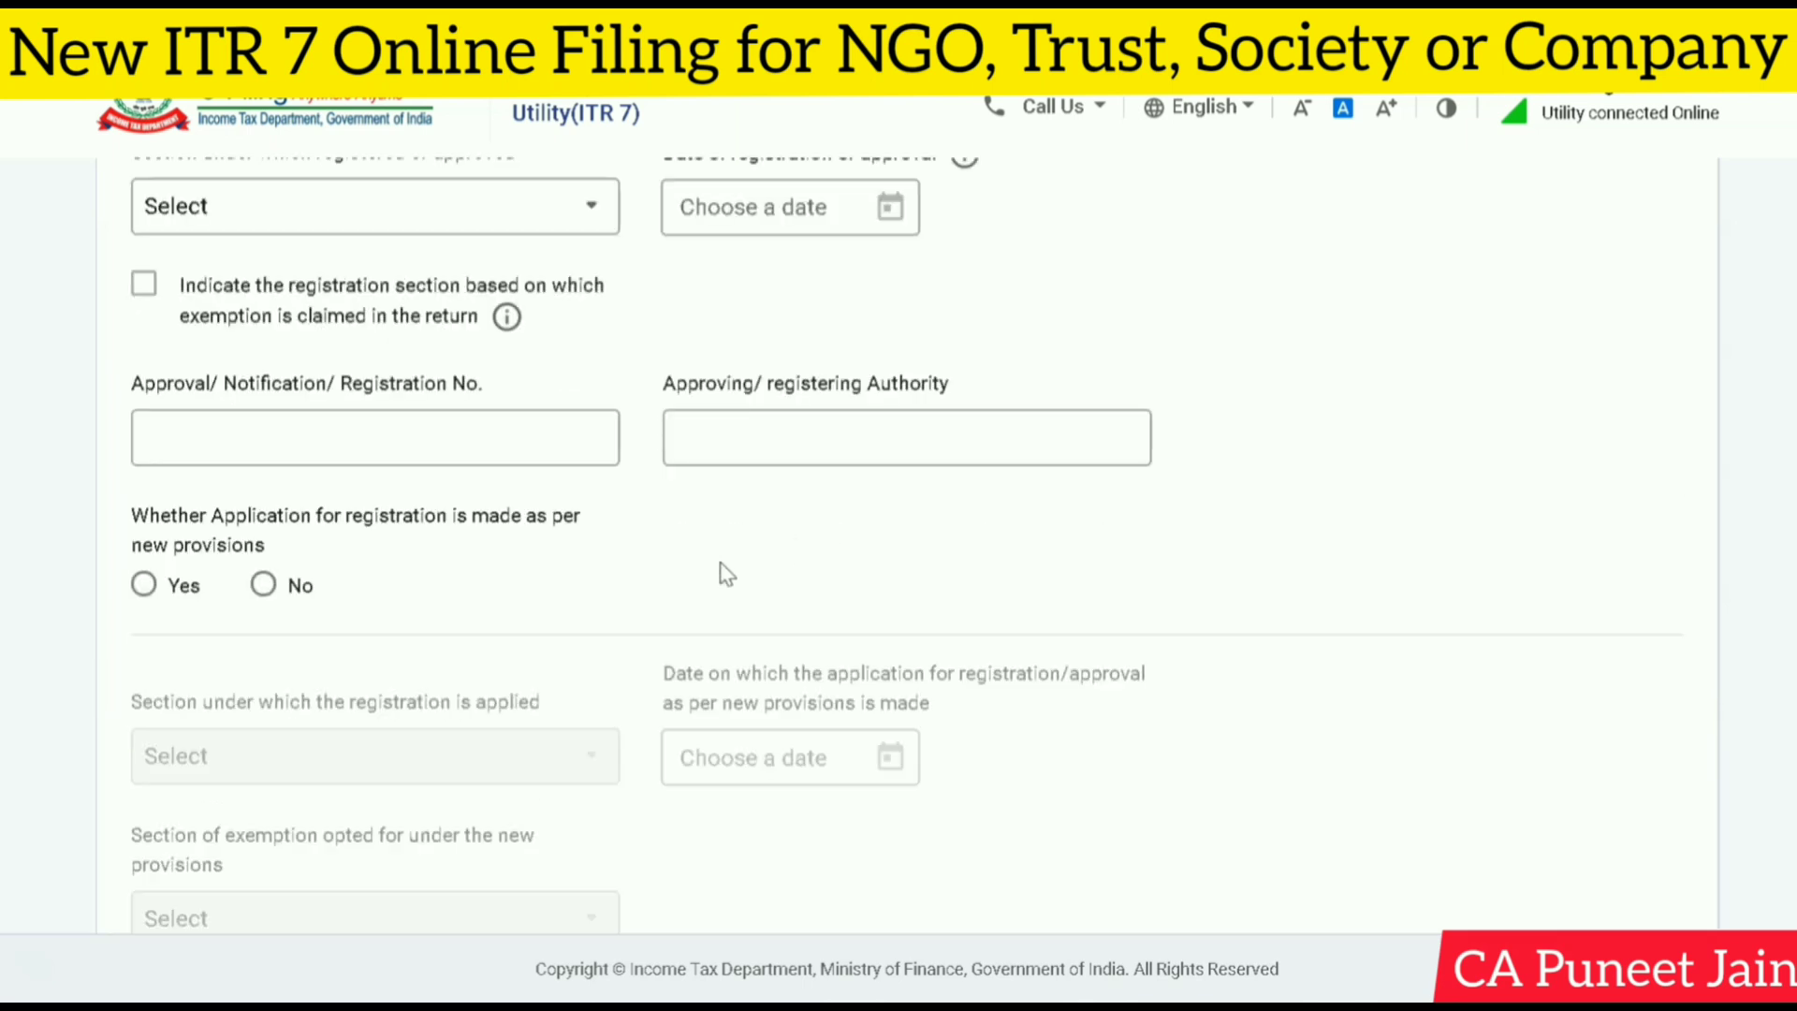
scroll(916, 697, up, 4)
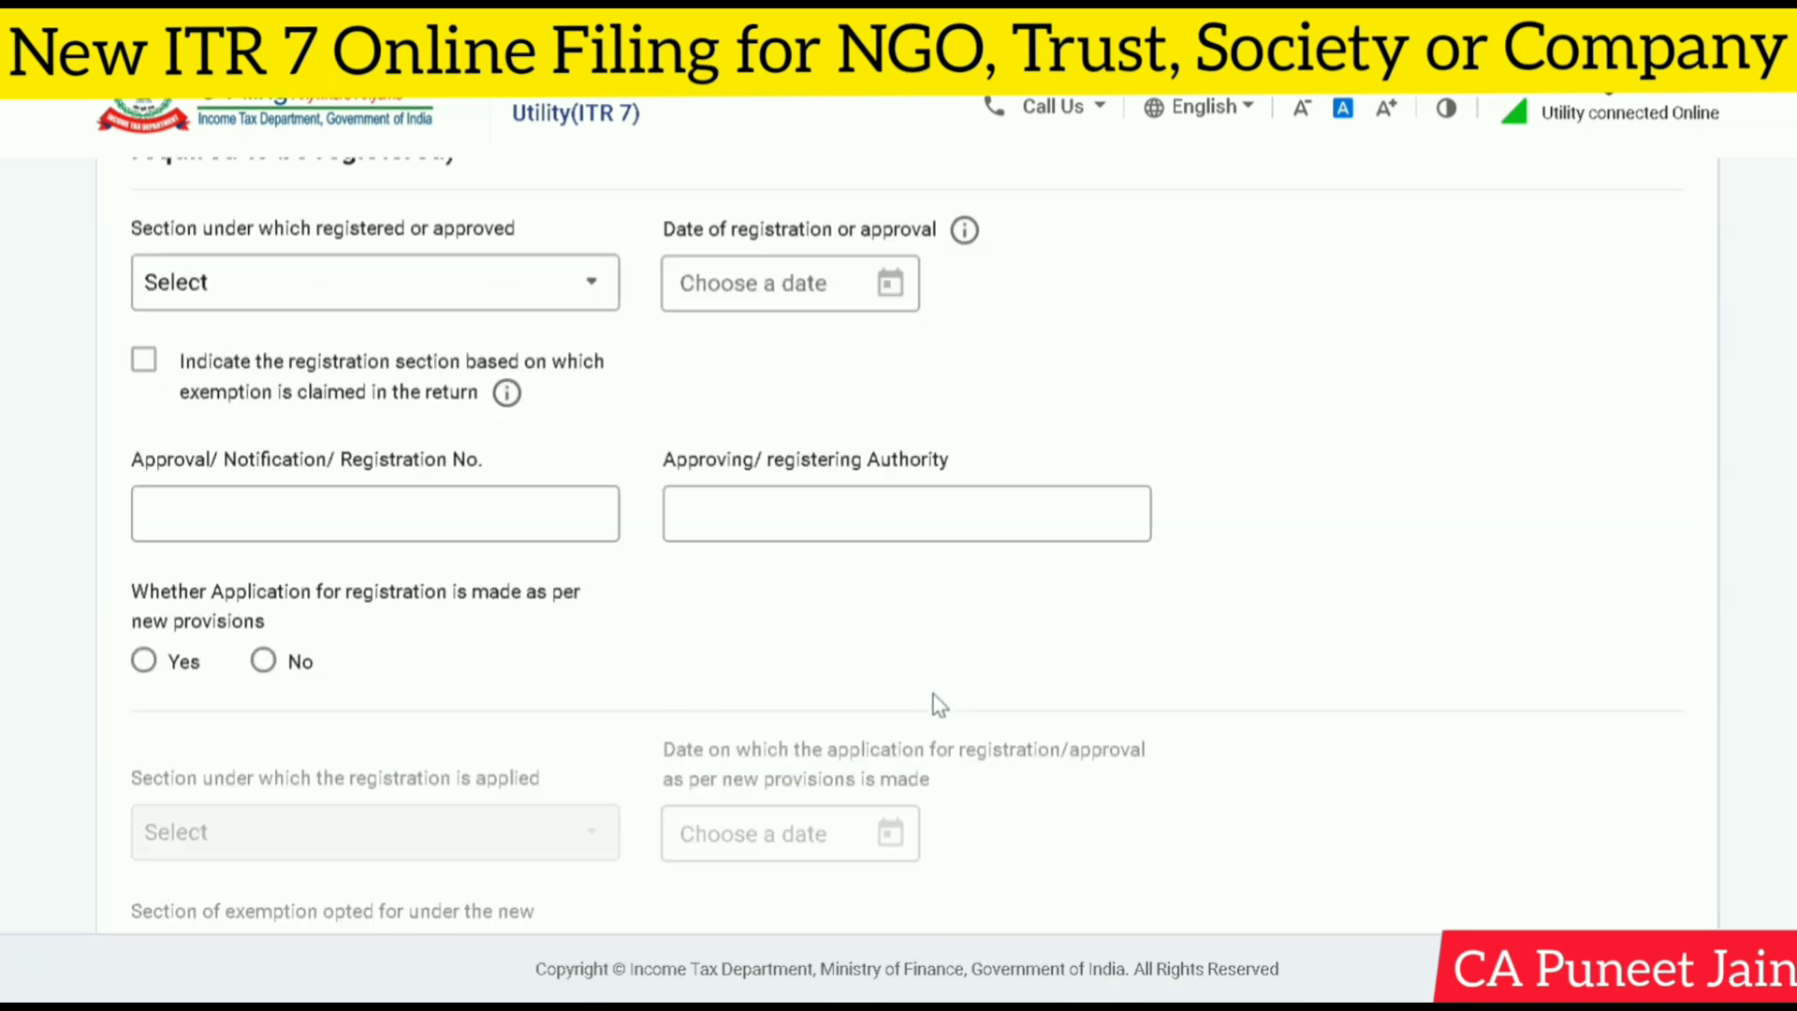
scroll(947, 697, up, 3)
scroll(936, 702, down, 7)
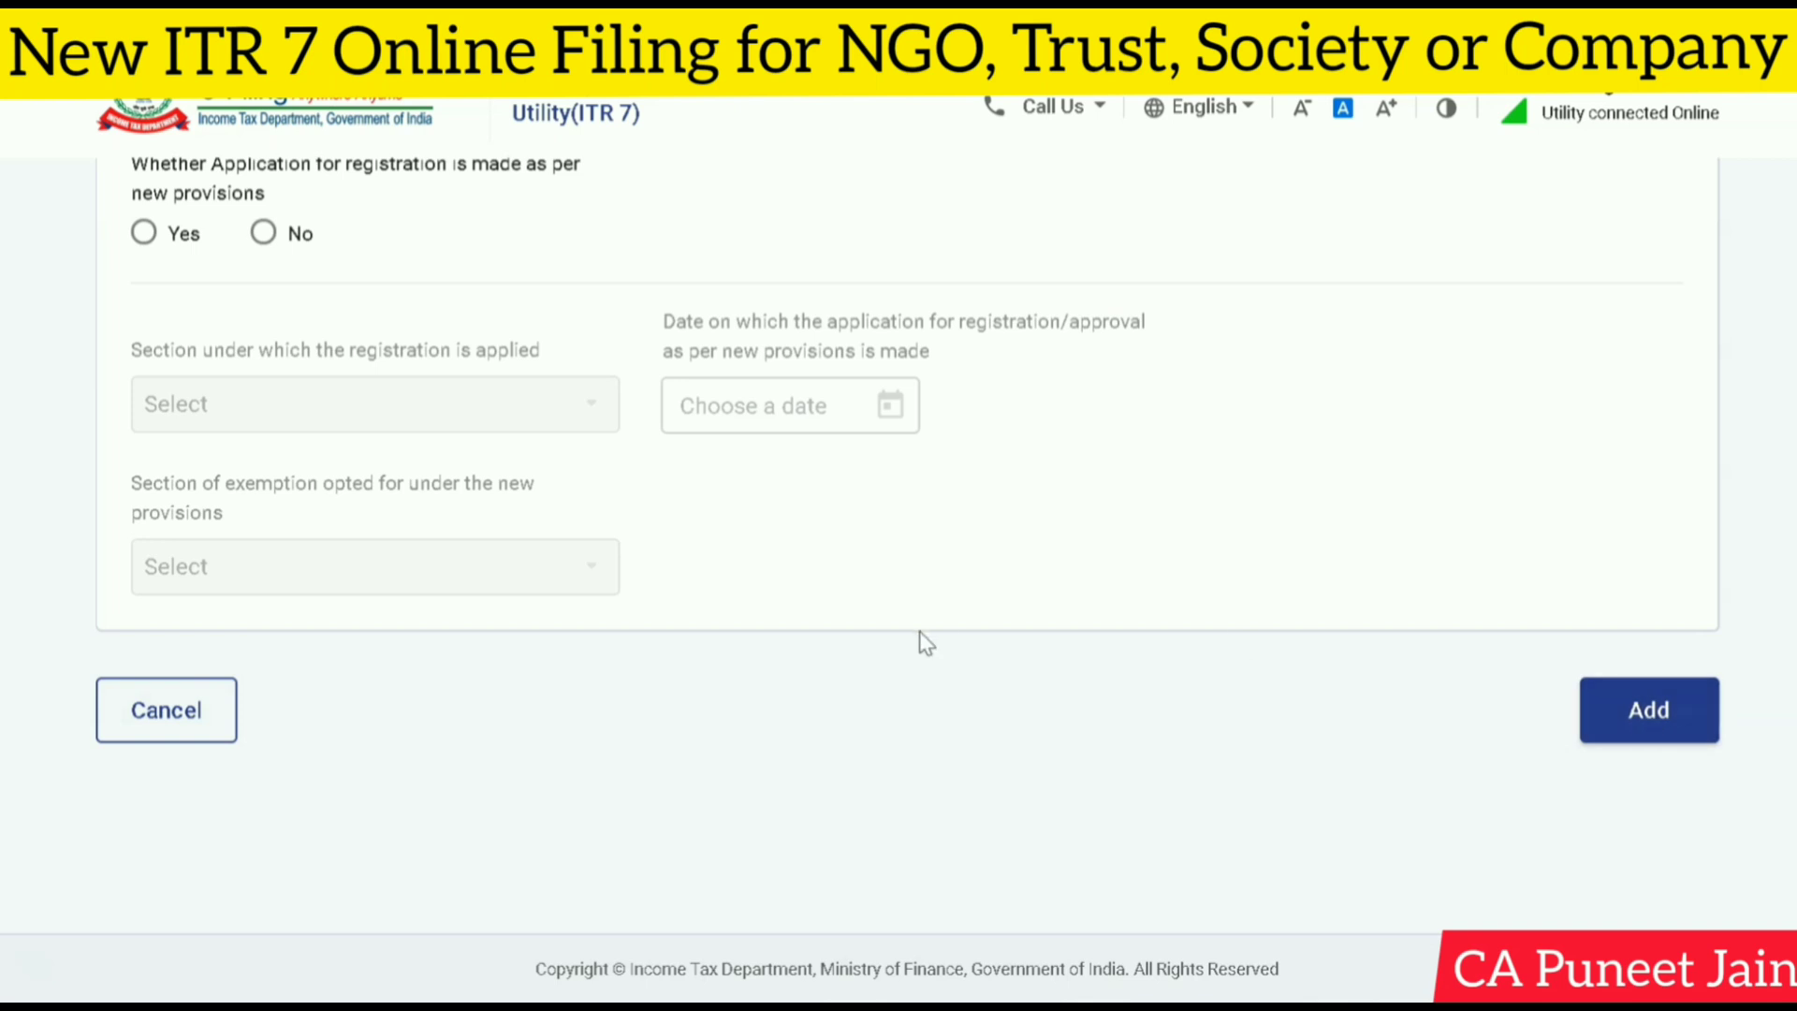
scroll(562, 796, up, 2)
scroll(140, 856, down, 1)
click(187, 854)
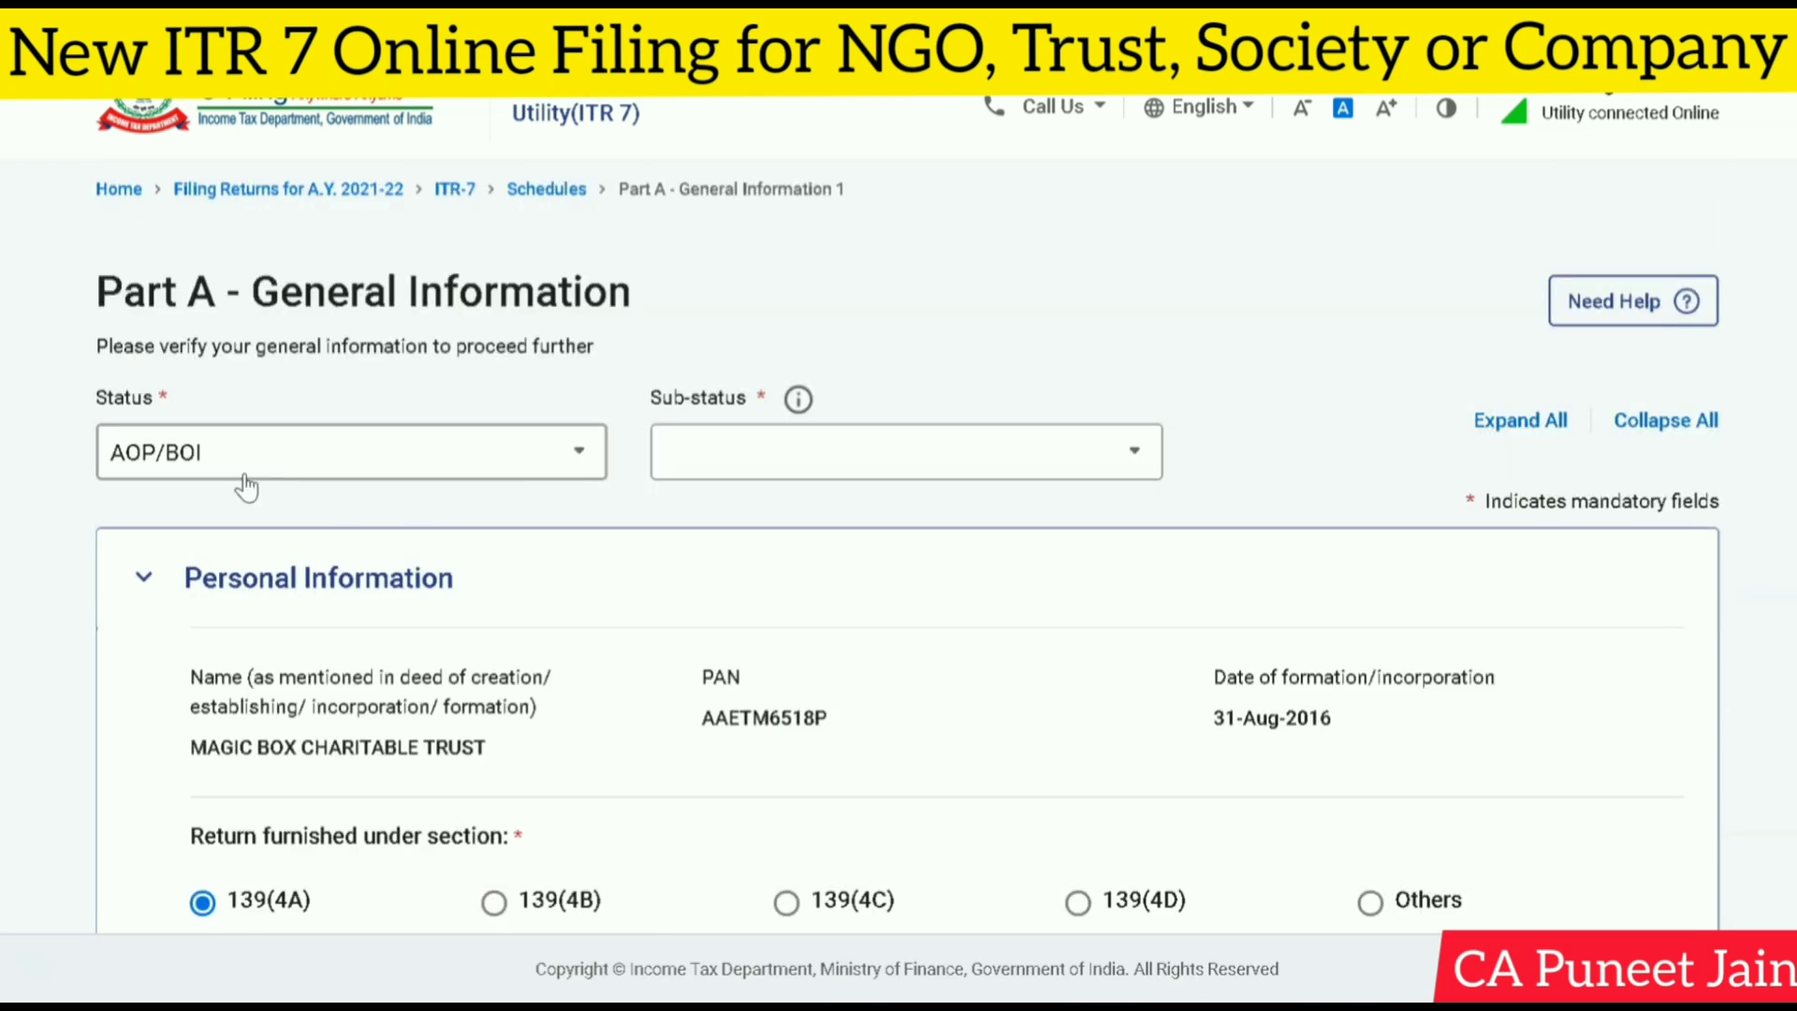
Step: Set the sub-status to Society Registered under Societies Registration Act-1860 and choose the section under which the exemption is claimed
click(916, 466)
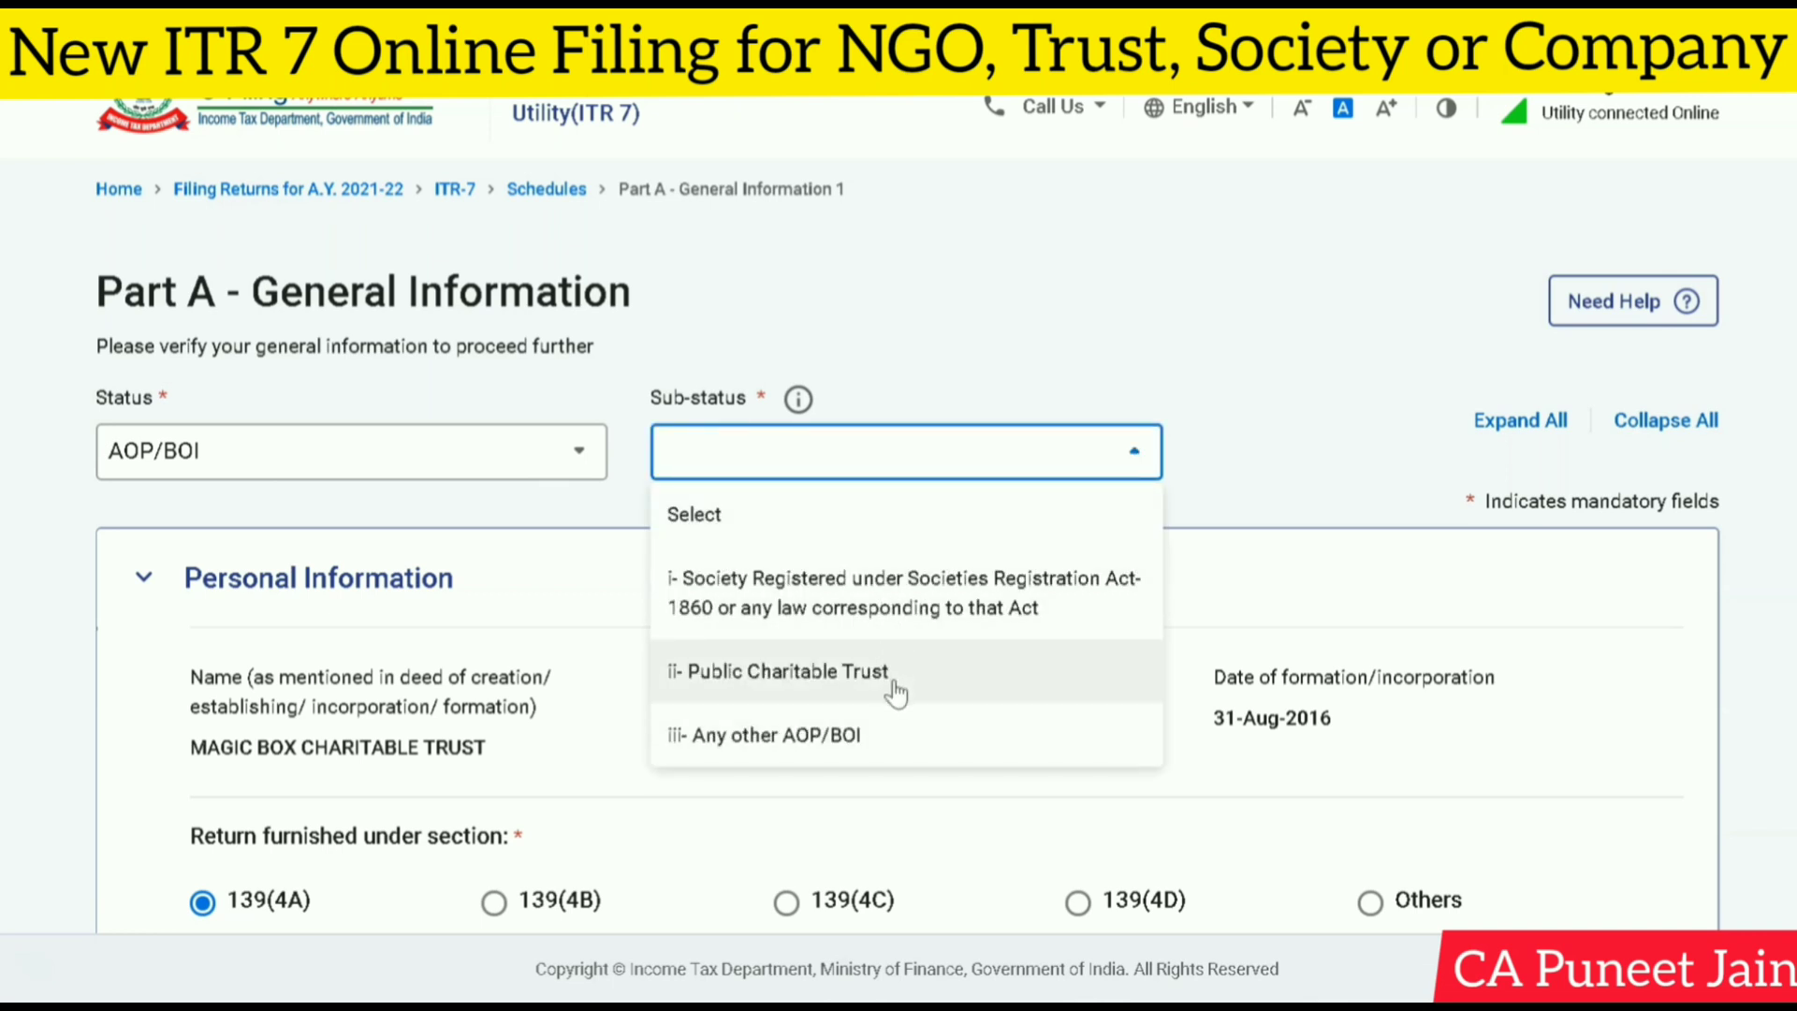
click(941, 607)
scroll(1535, 475, down, 4)
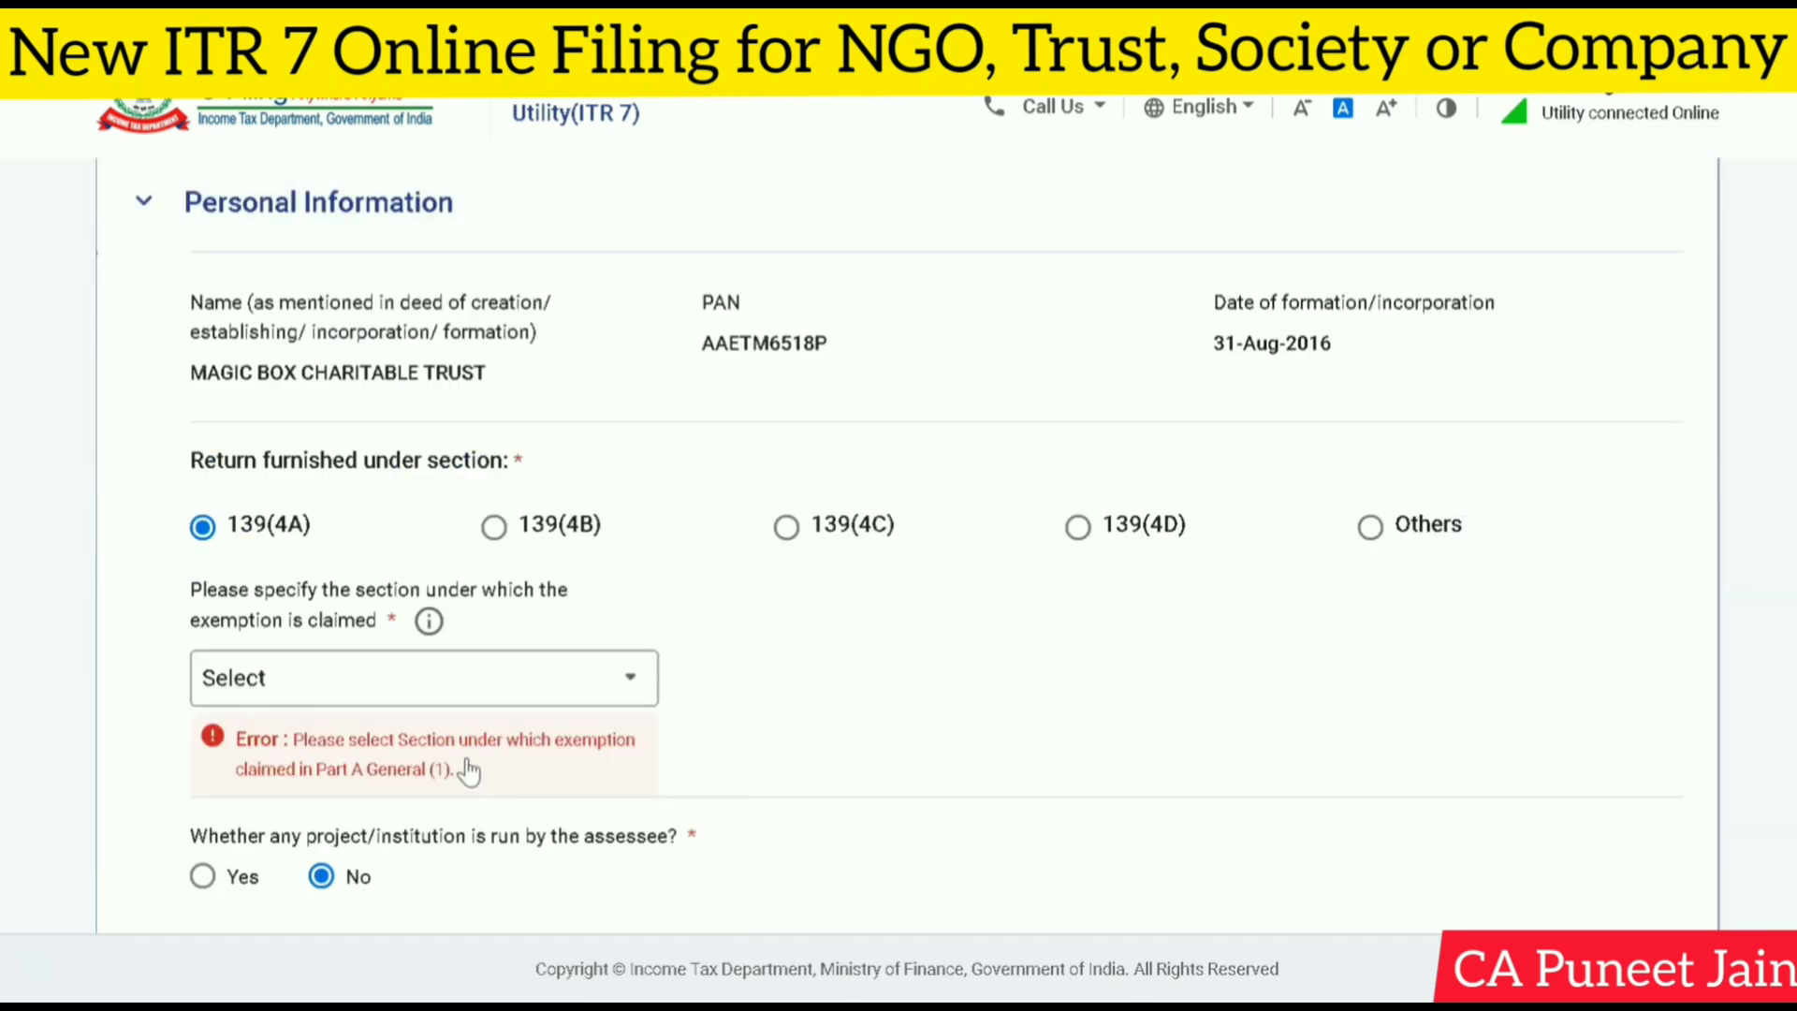
click(356, 684)
click(318, 867)
Step: Open Filing Status, try 139(1) as the filing section, and set it to 139(4), Belated return filed after due date
scroll(1164, 681, down, 2)
scroll(1164, 681, down, 4)
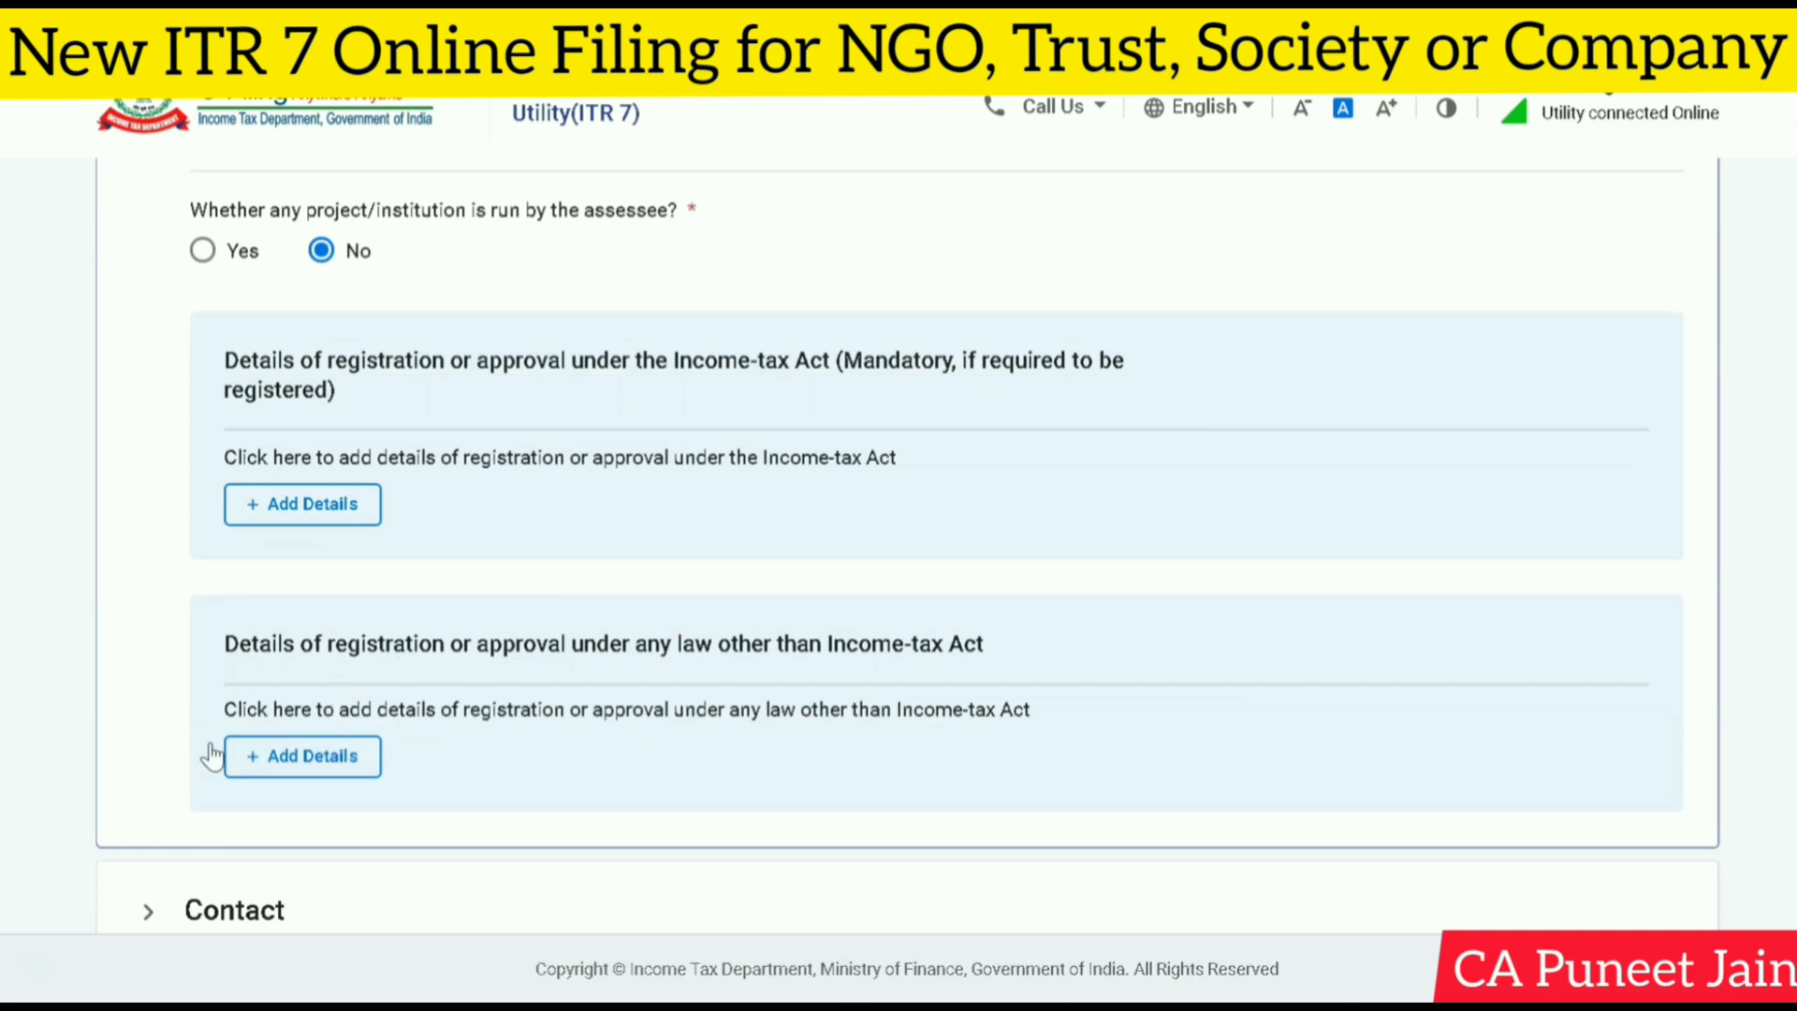
scroll(468, 692, down, 3)
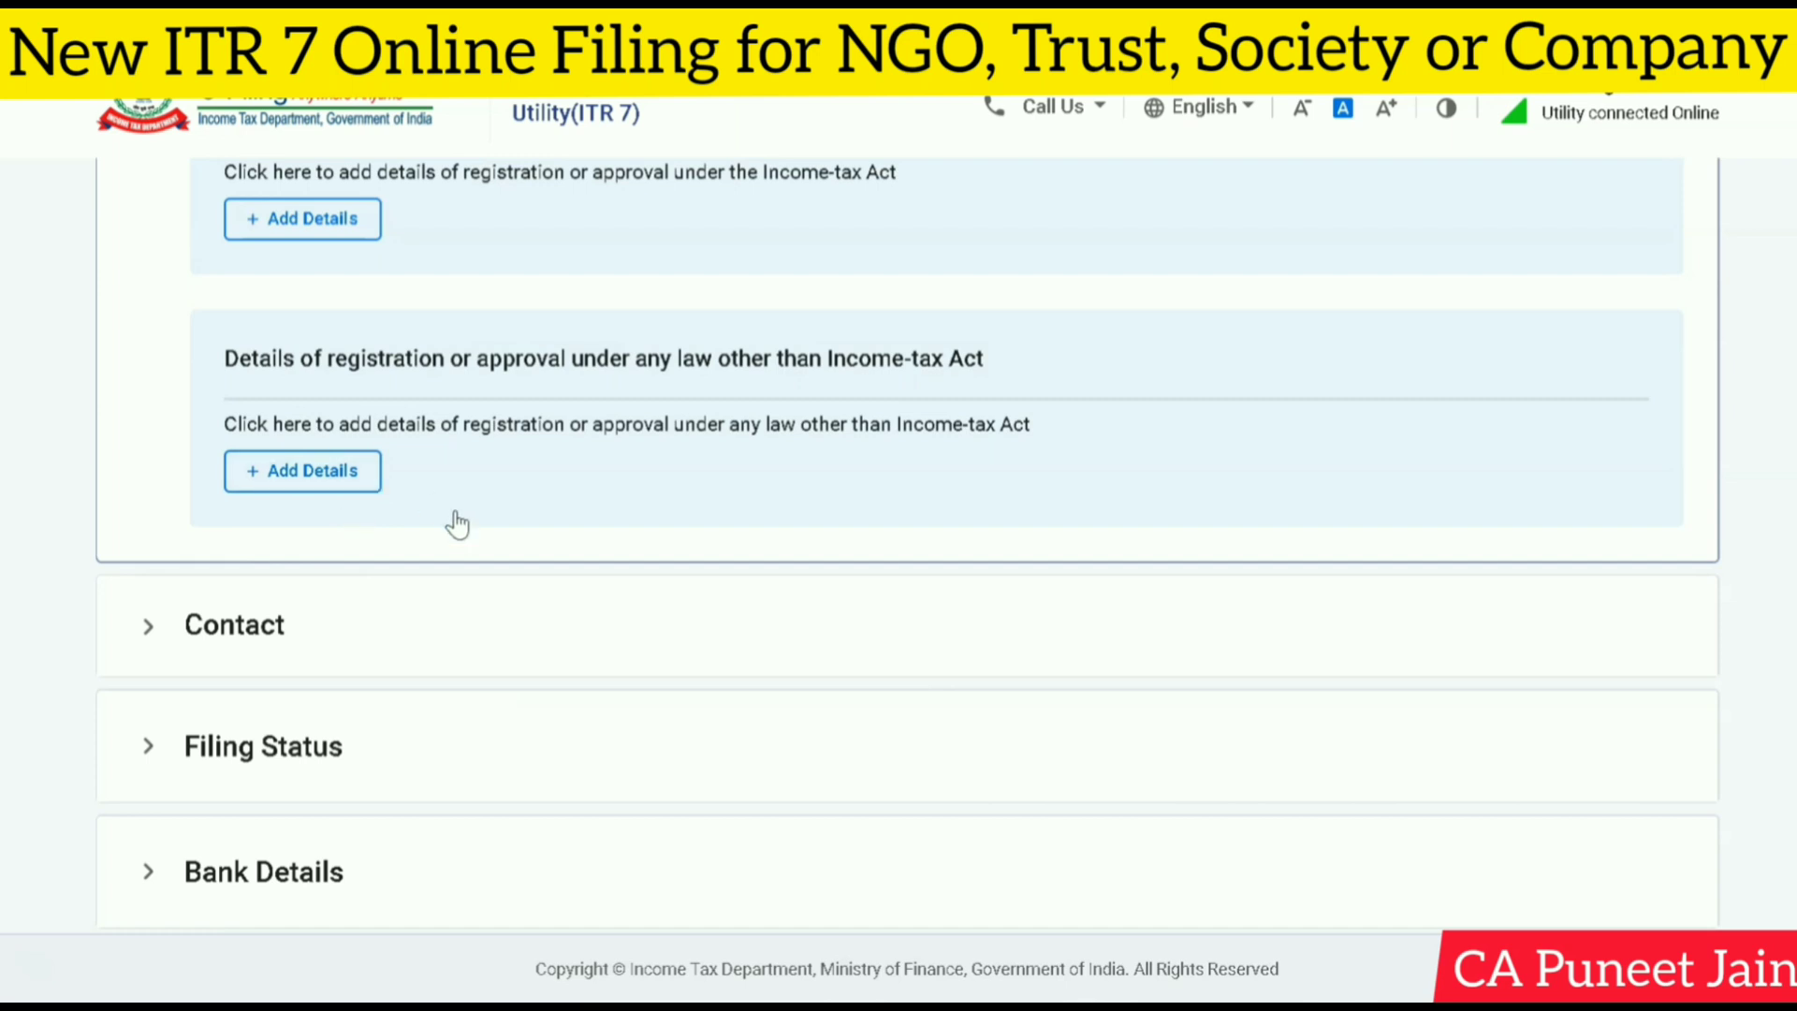
scroll(253, 632, down, 2)
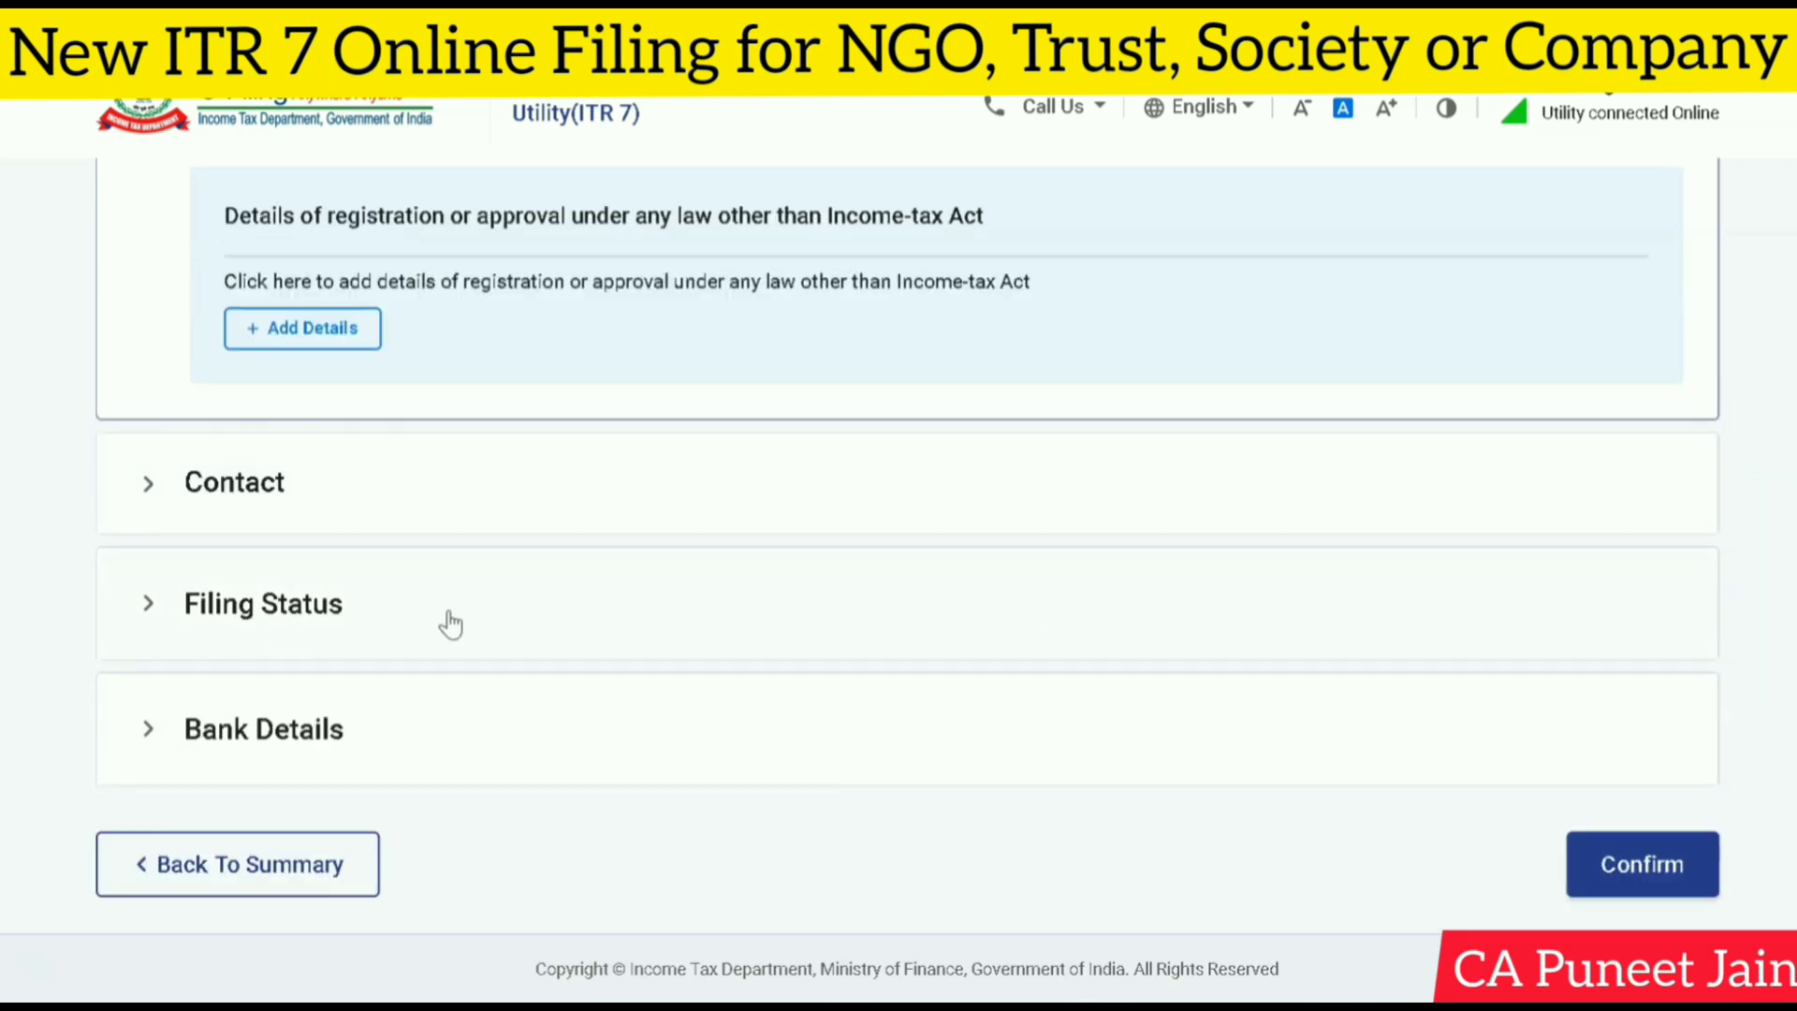
click(208, 623)
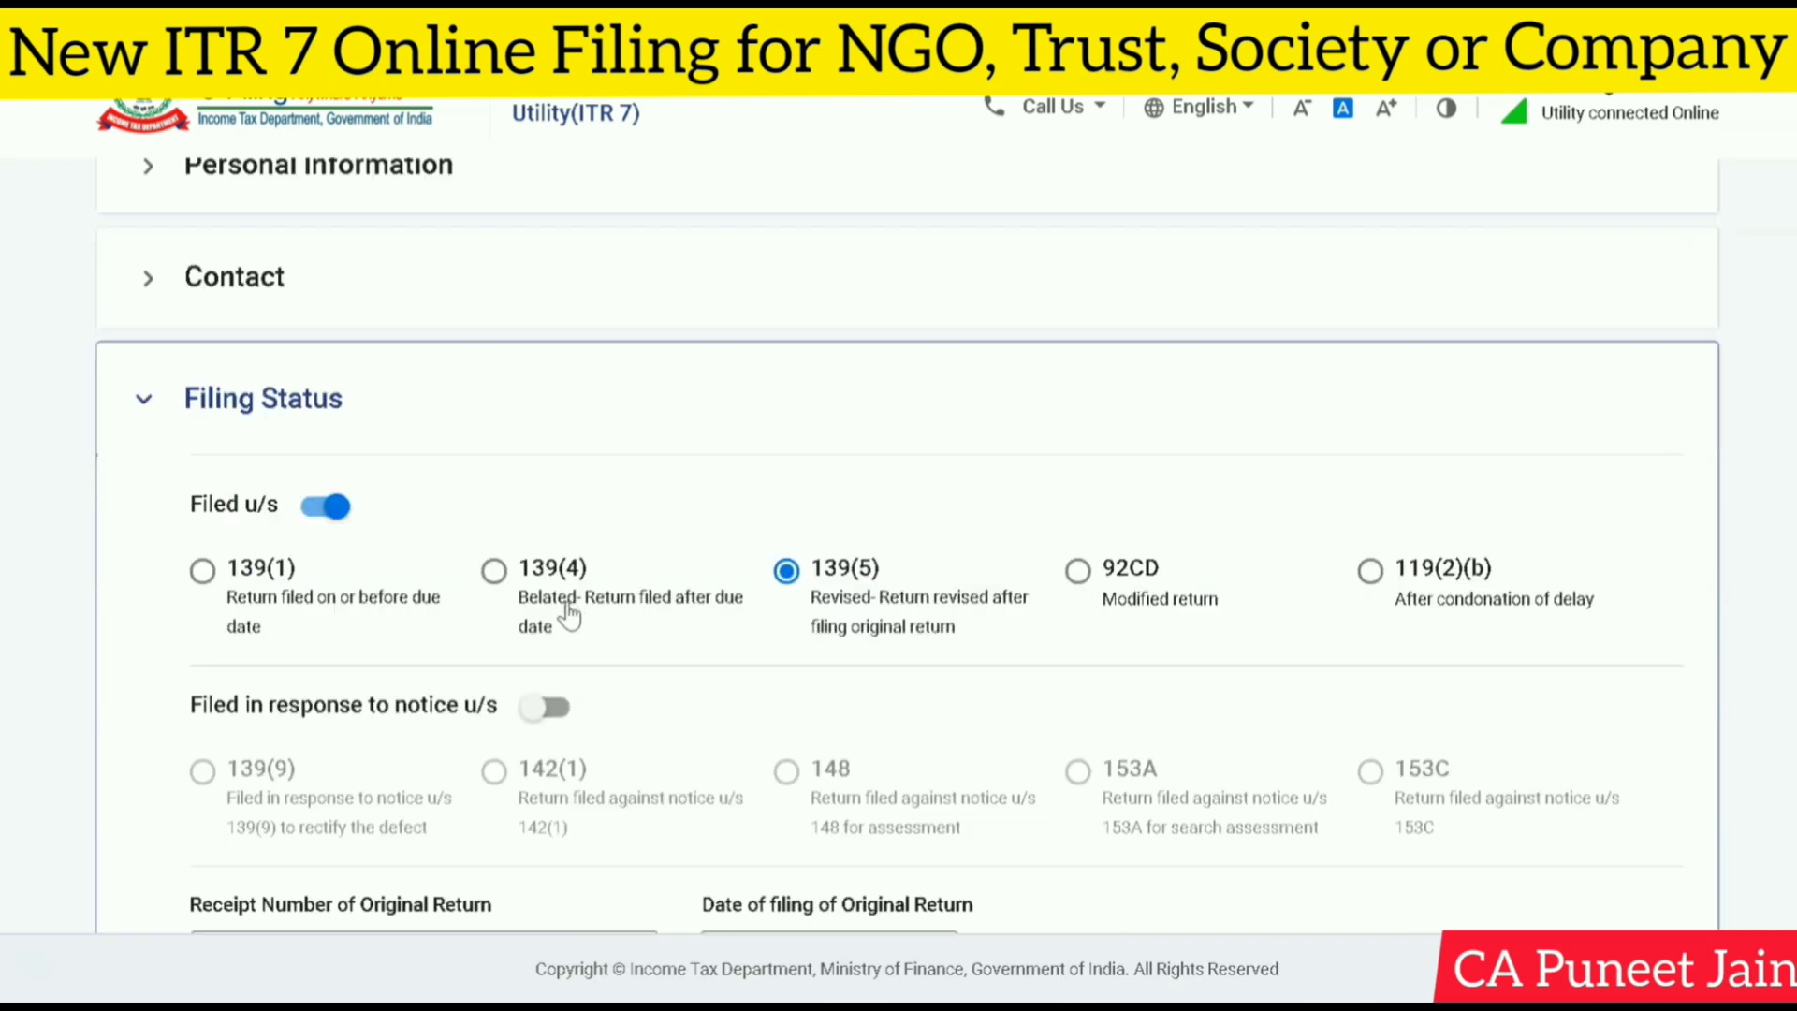
click(202, 570)
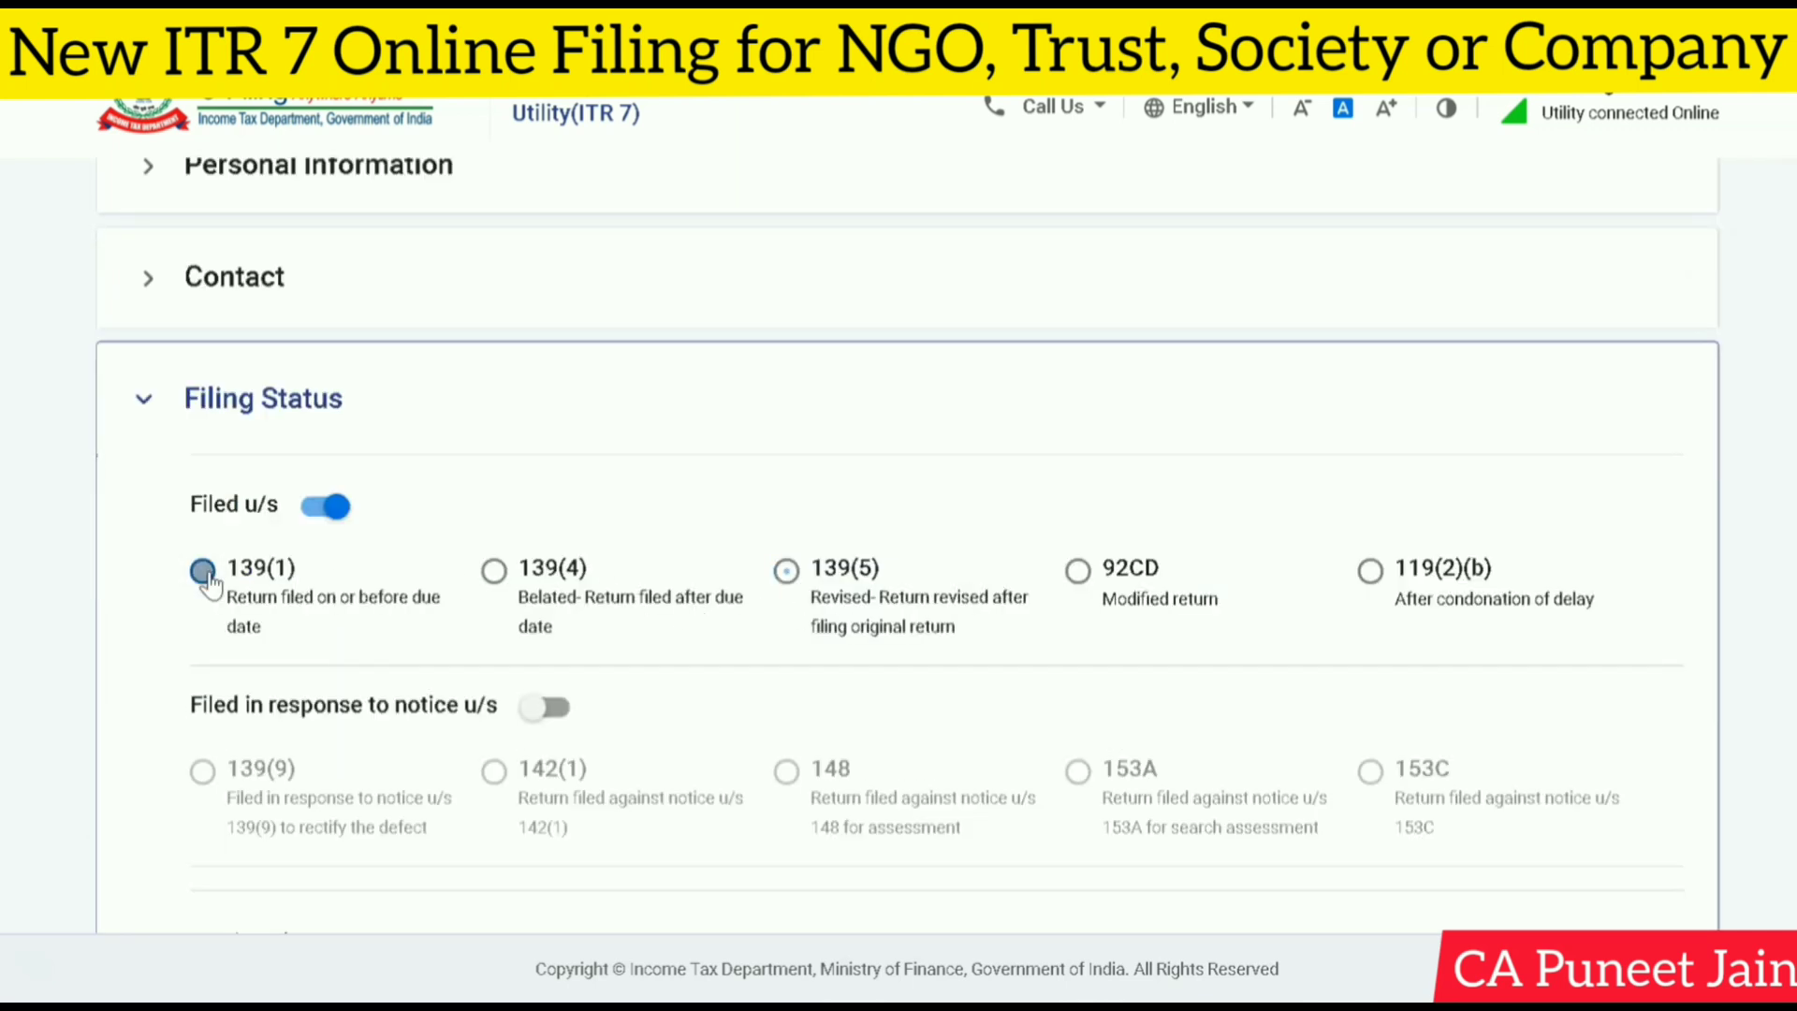
scroll(203, 570, down, 2)
scroll(908, 546, down, 1)
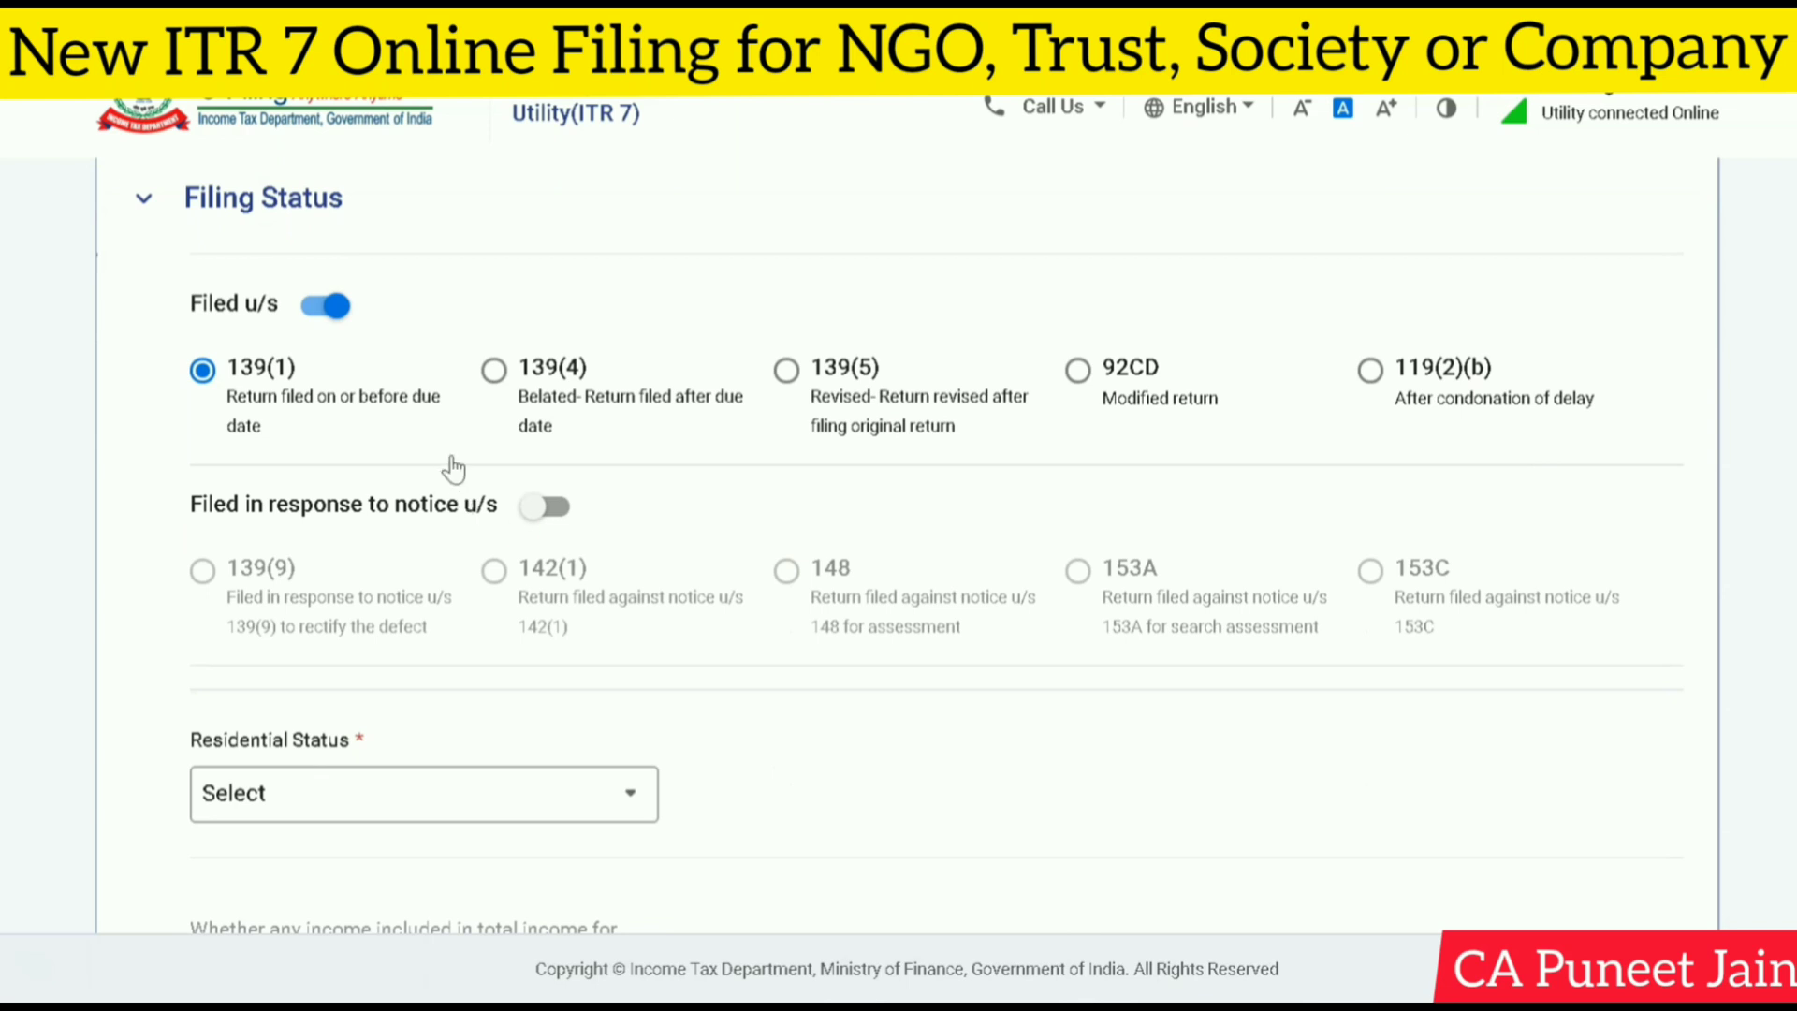
click(494, 369)
Step: Set the residential status to RES-Resident and answer No to income with a claim under section 90/90A/91
scroll(597, 762, down, 2)
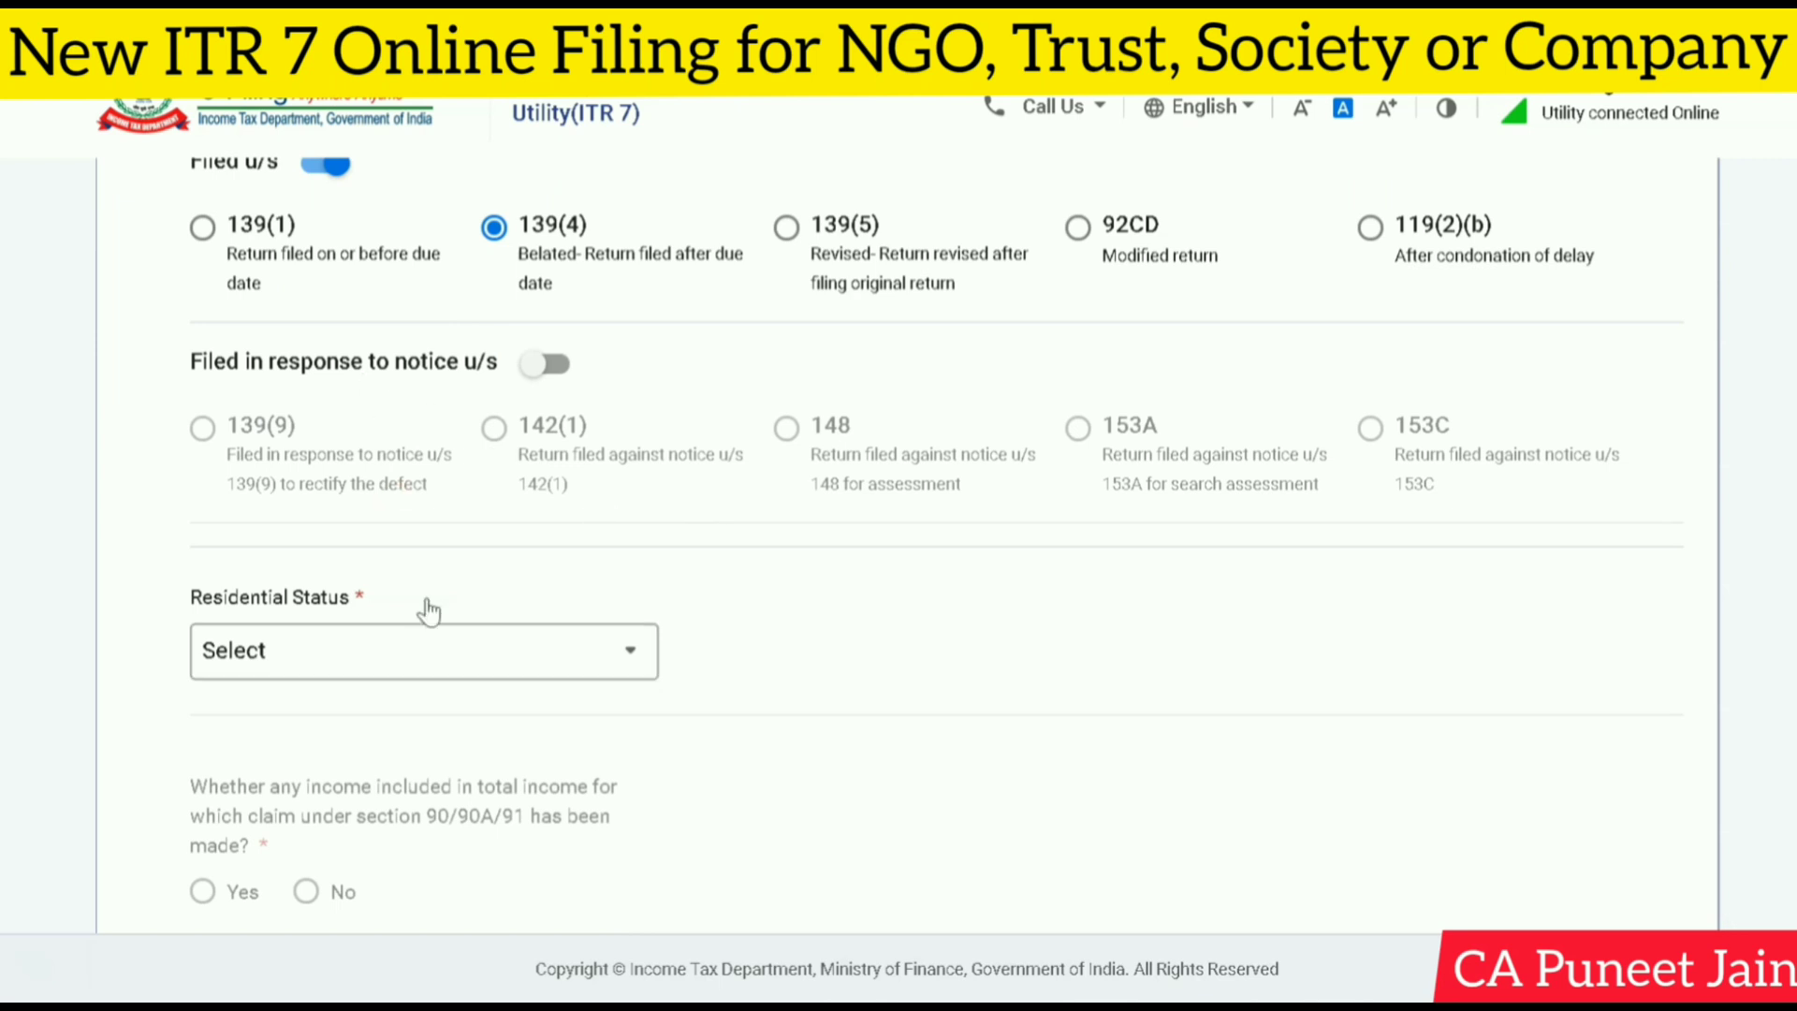
click(514, 653)
click(365, 773)
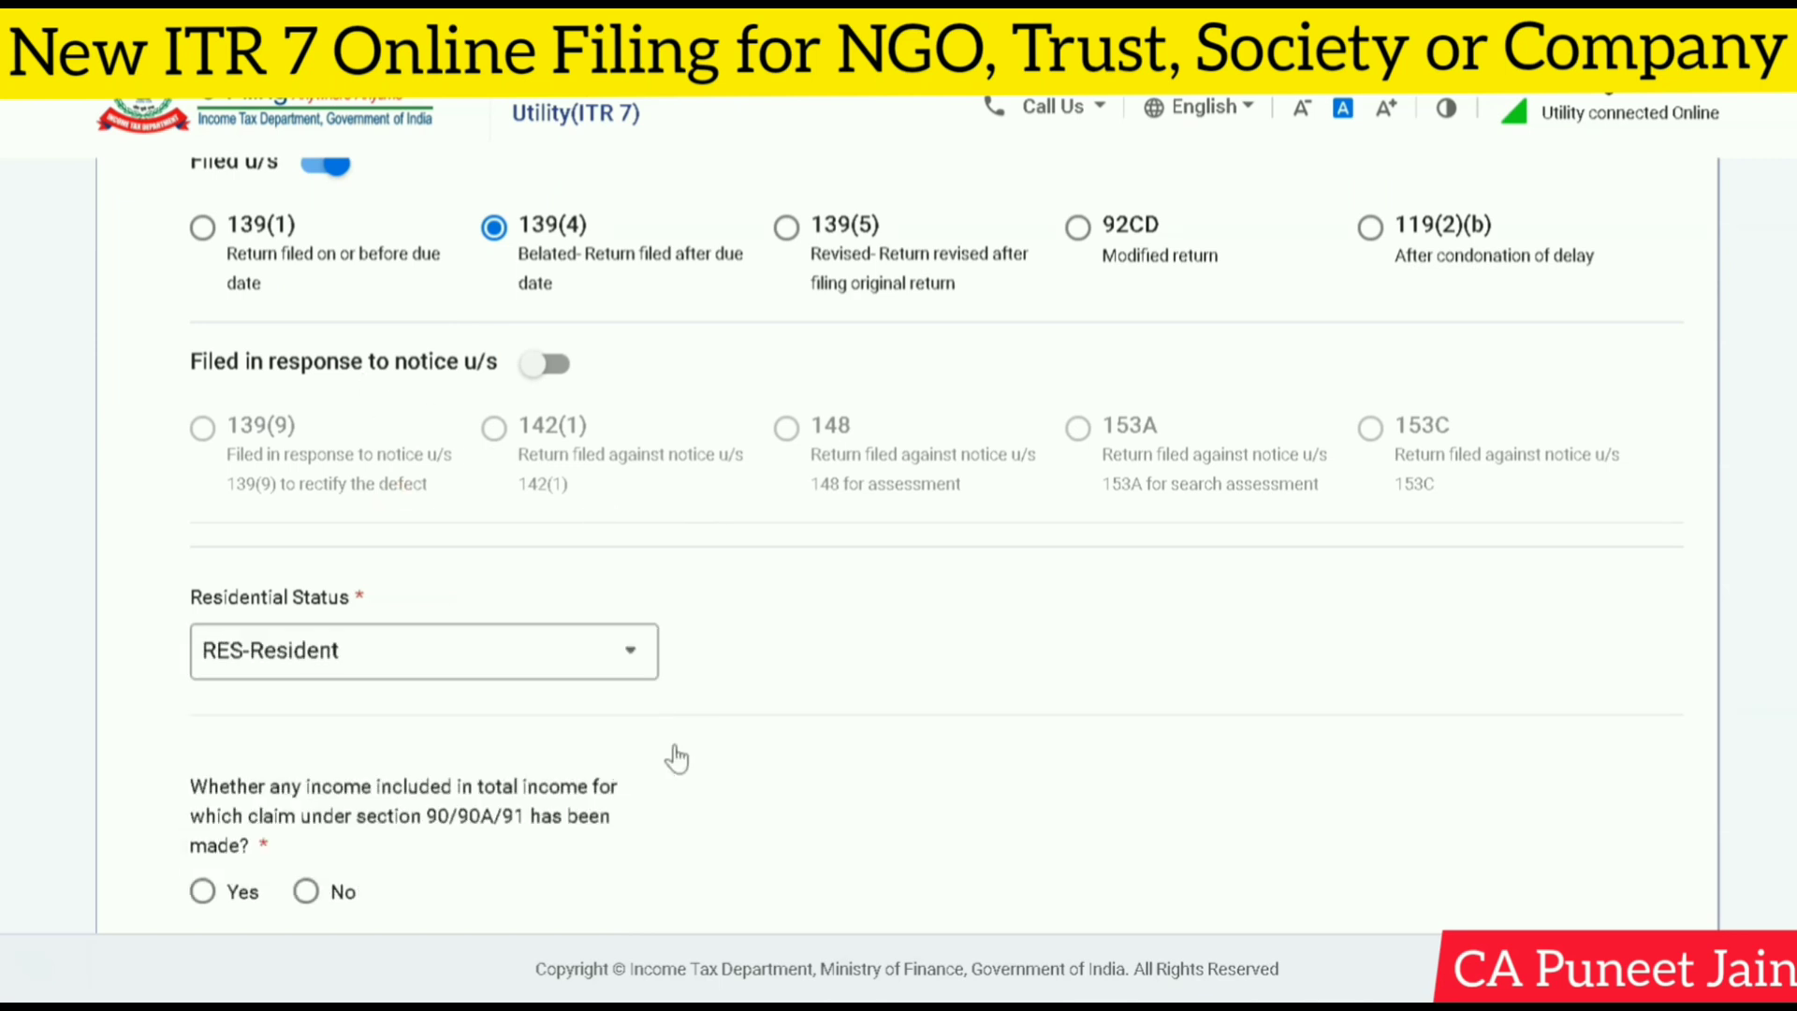
scroll(947, 454, down, 5)
scroll(232, 380, up, 2)
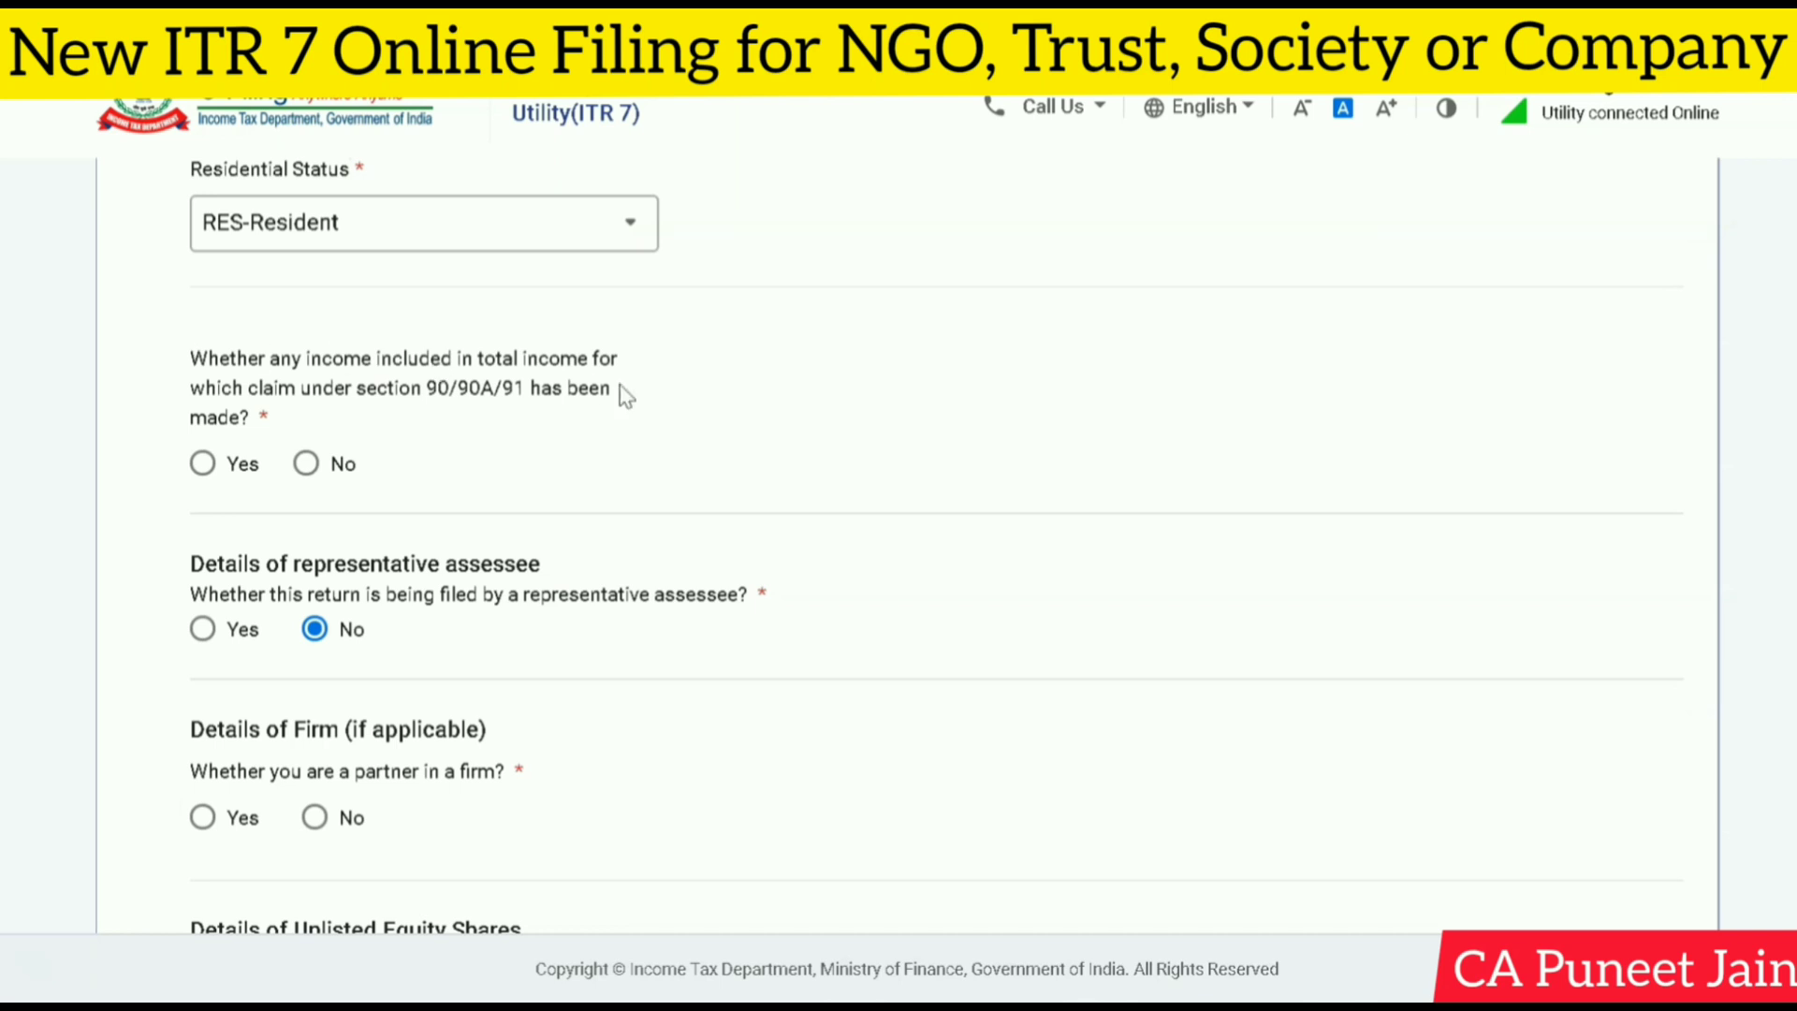
click(307, 466)
Step: Answer No to being a partner in a firm and save the filing status details
scroll(703, 485, down, 3)
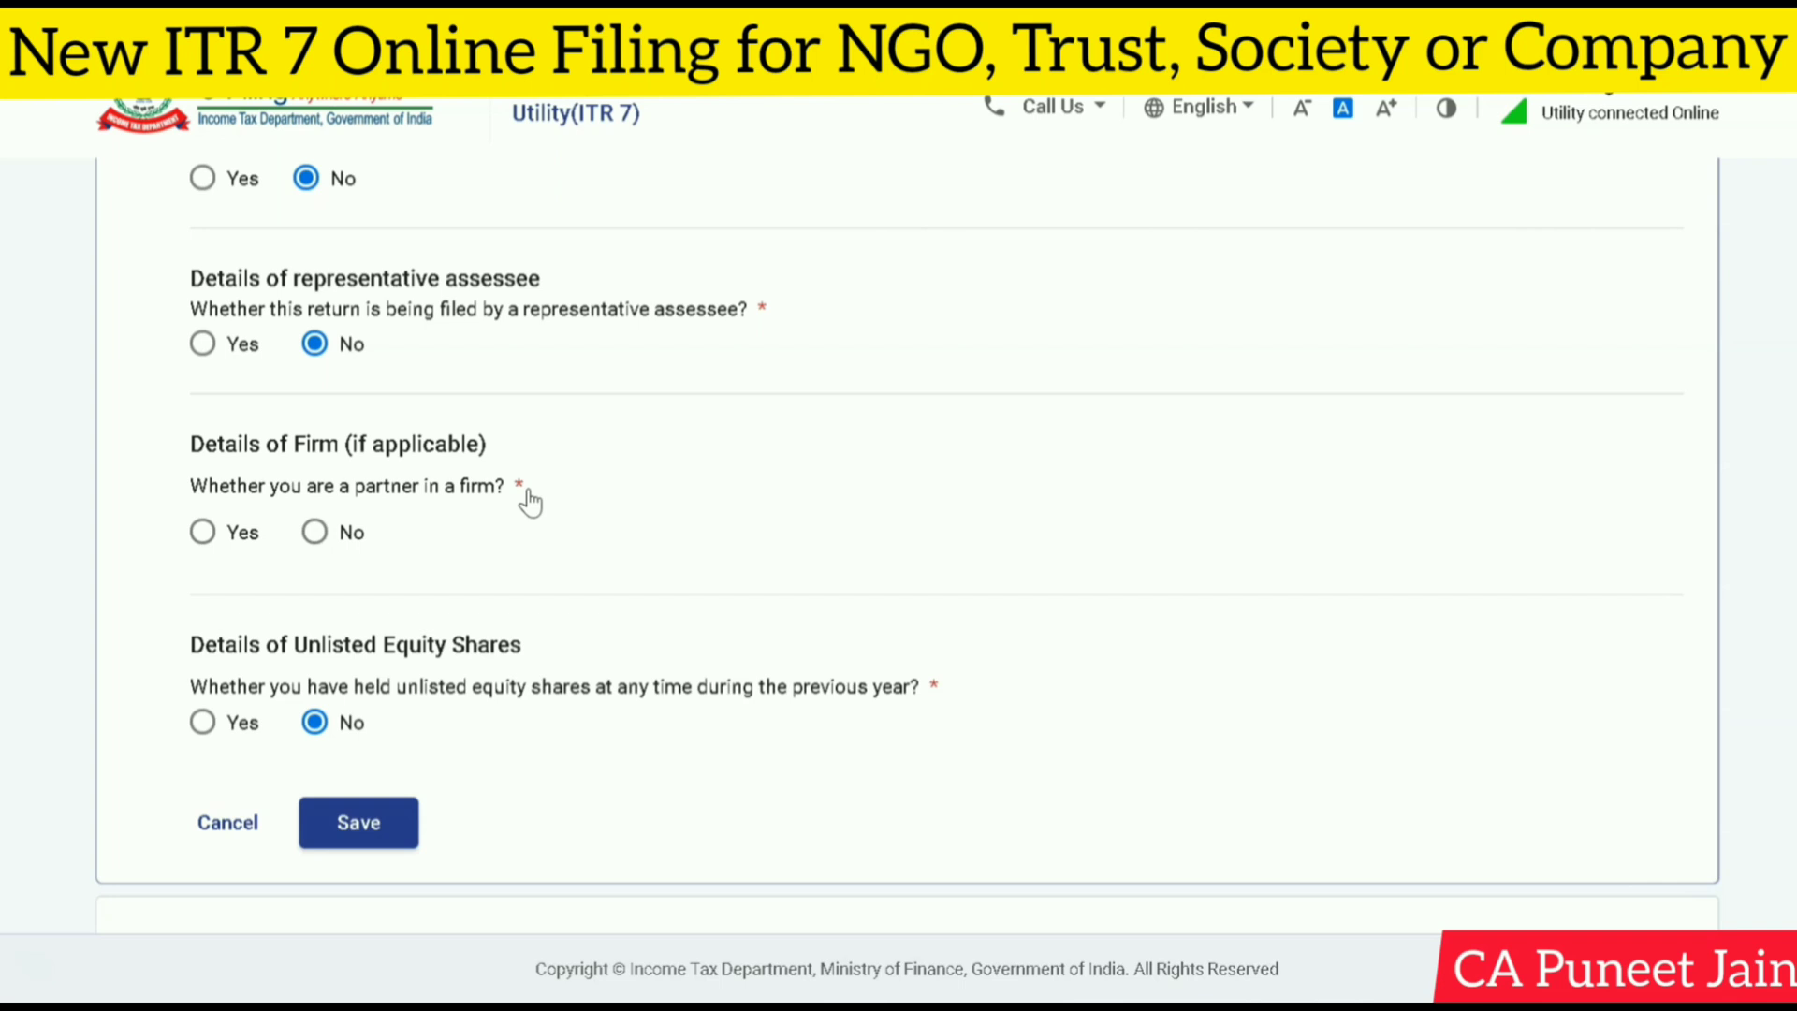
click(314, 533)
scroll(550, 594, down, 2)
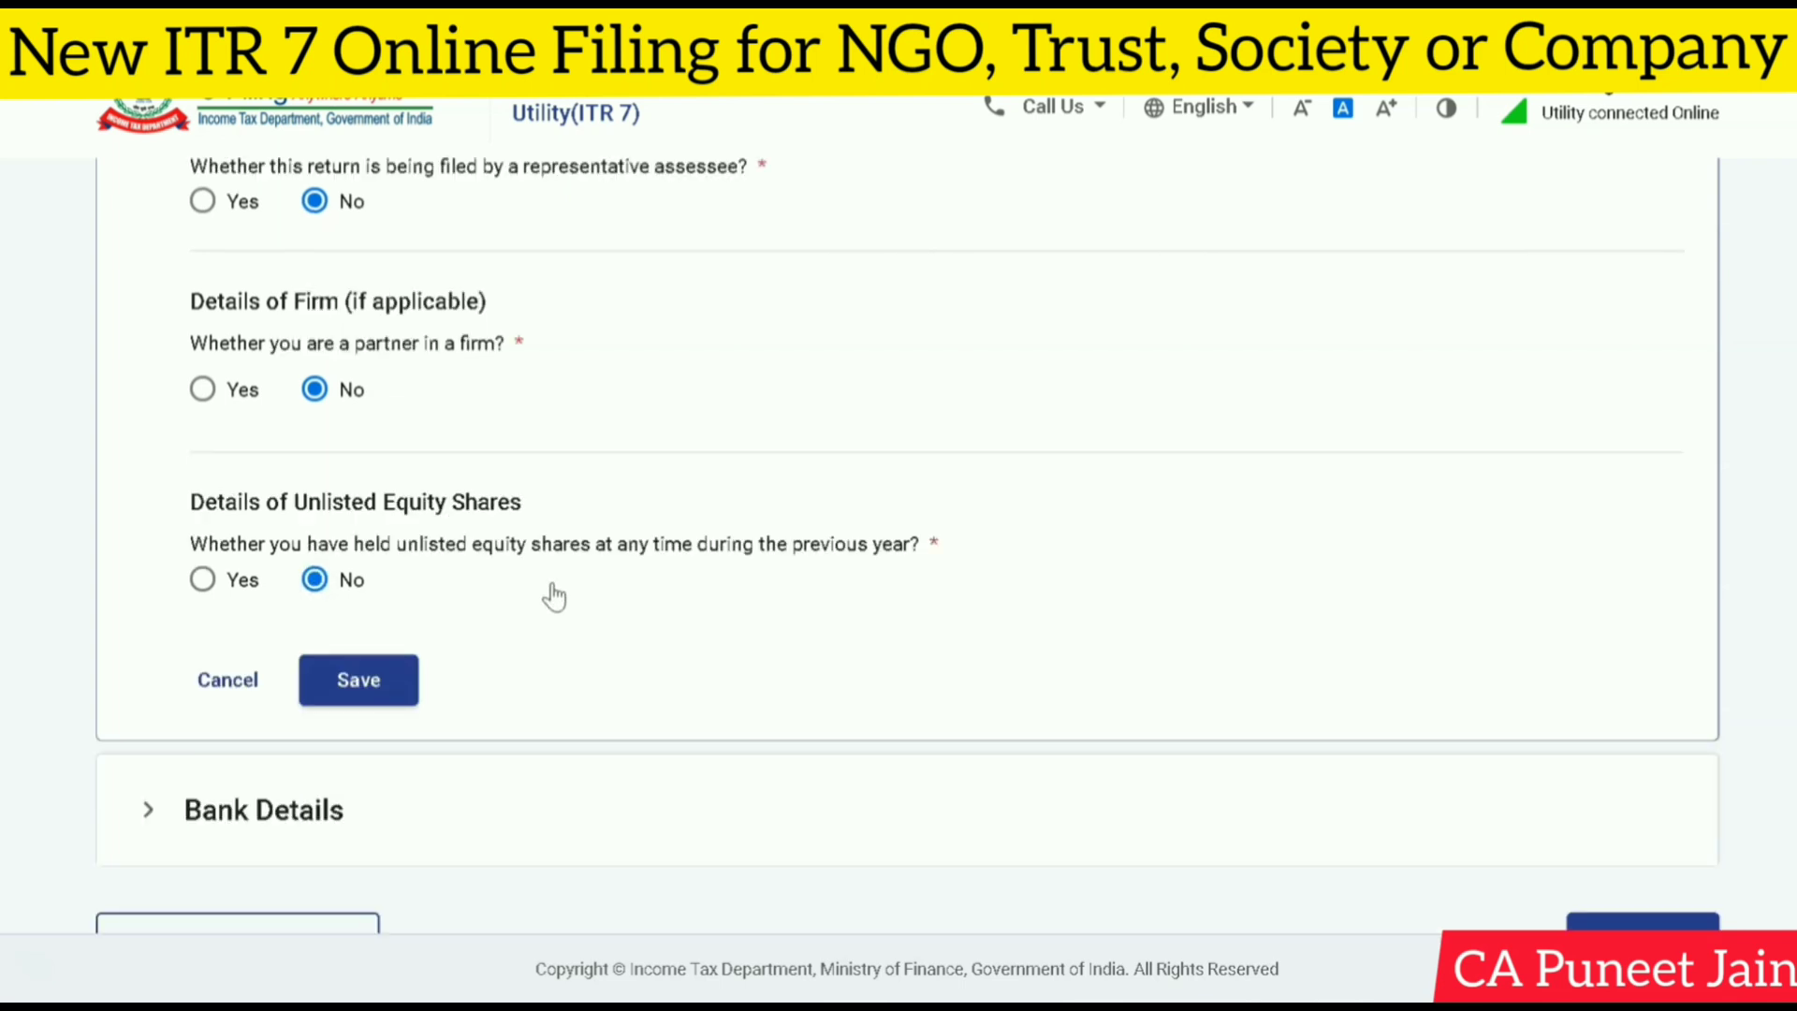
click(356, 681)
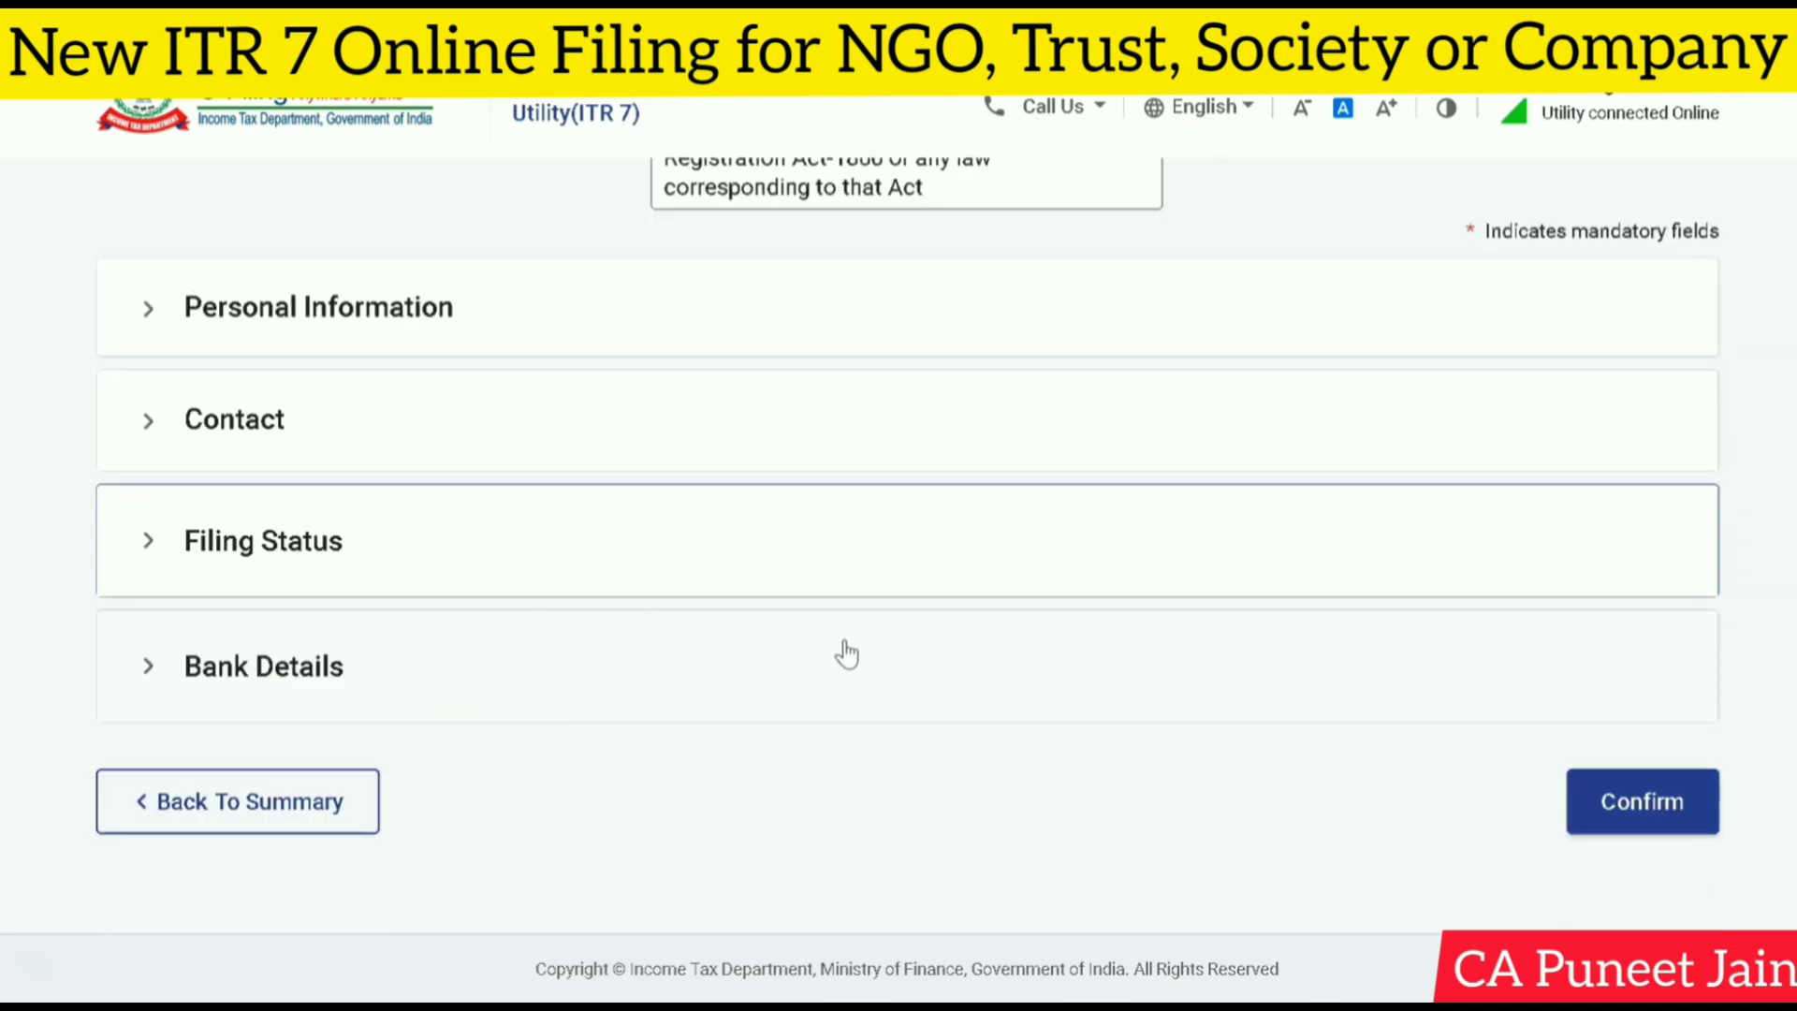
Step: Nominate the listed bank account for refund in Bank Details and confirm Part A - General 1
click(1645, 819)
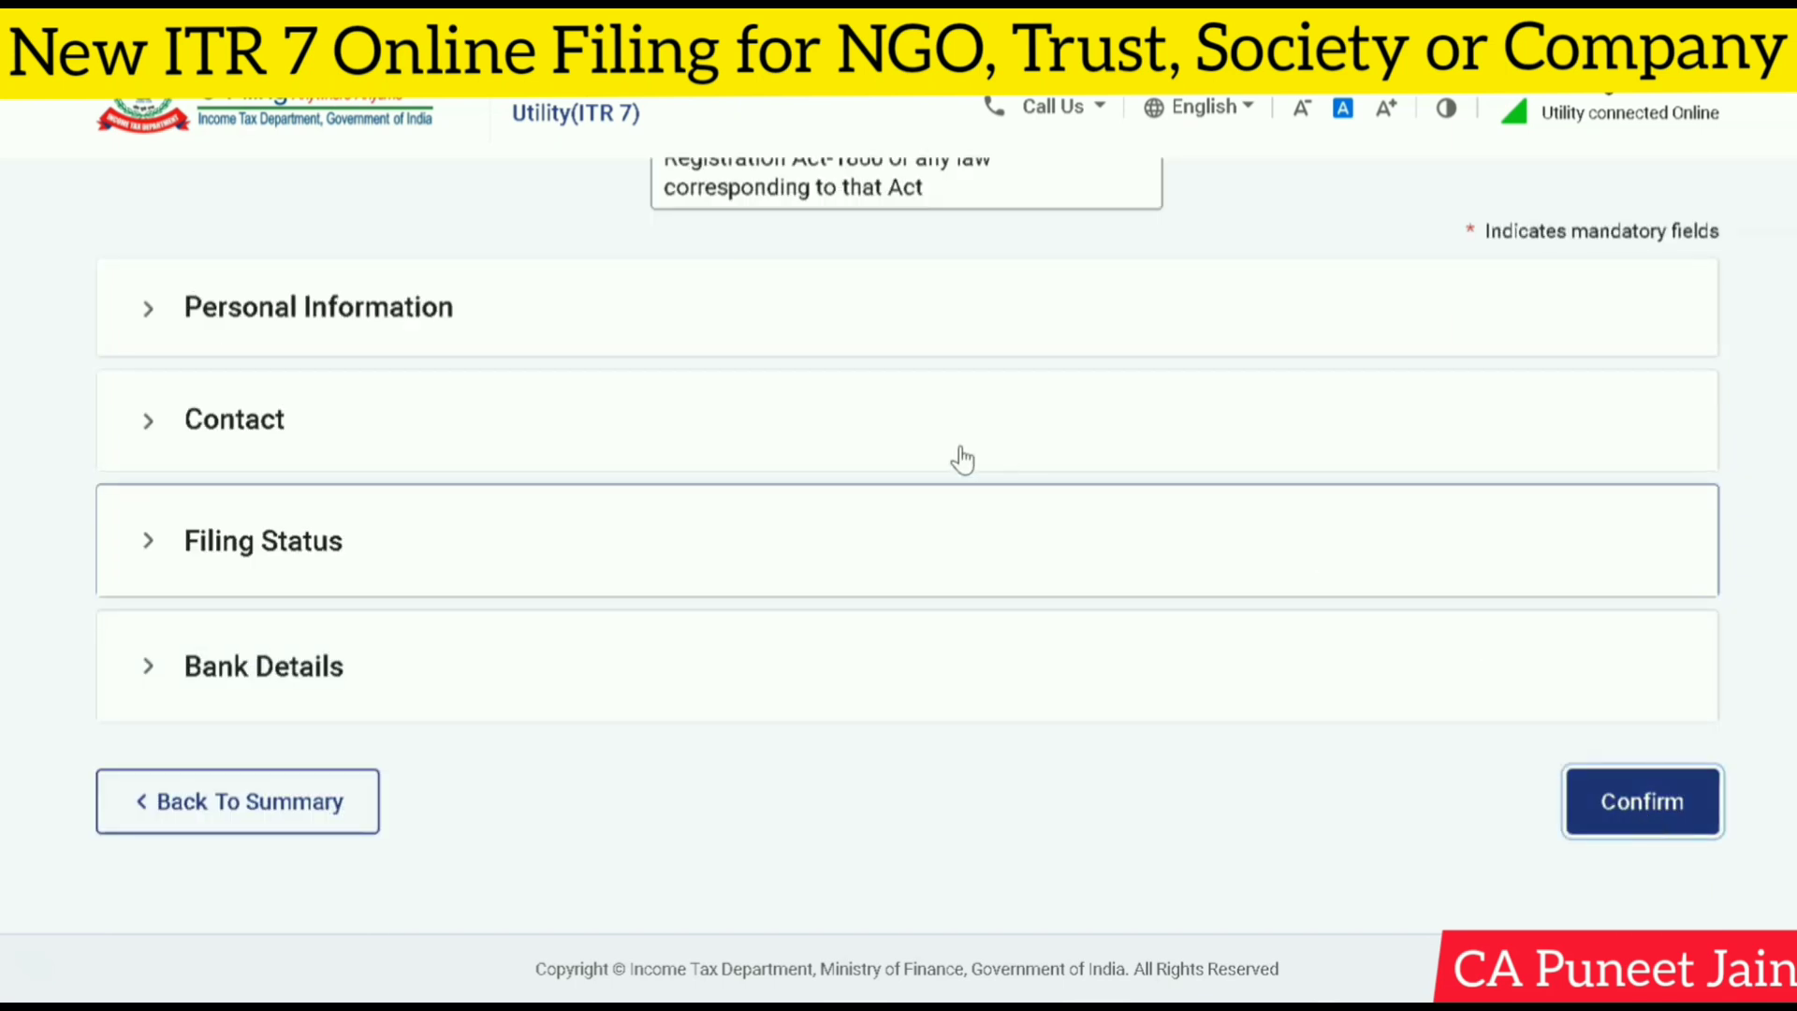
scroll(545, 550, down, 1)
scroll(431, 496, up, 1)
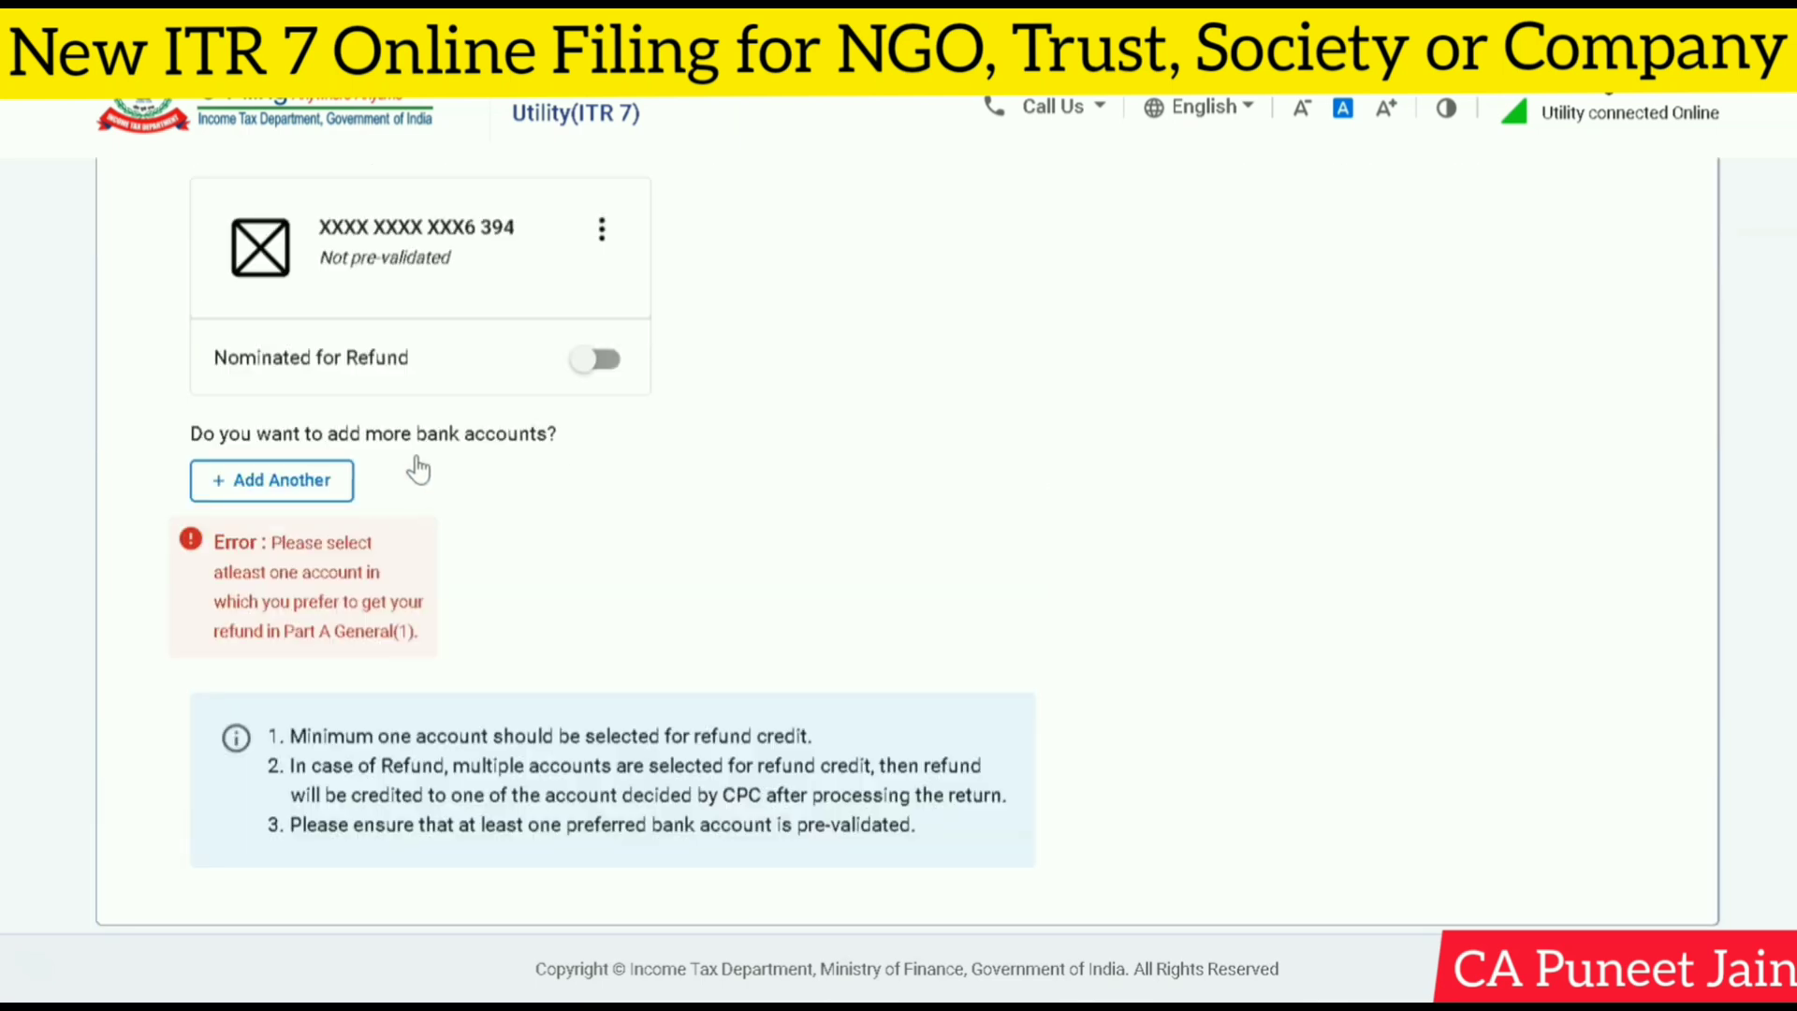
click(600, 360)
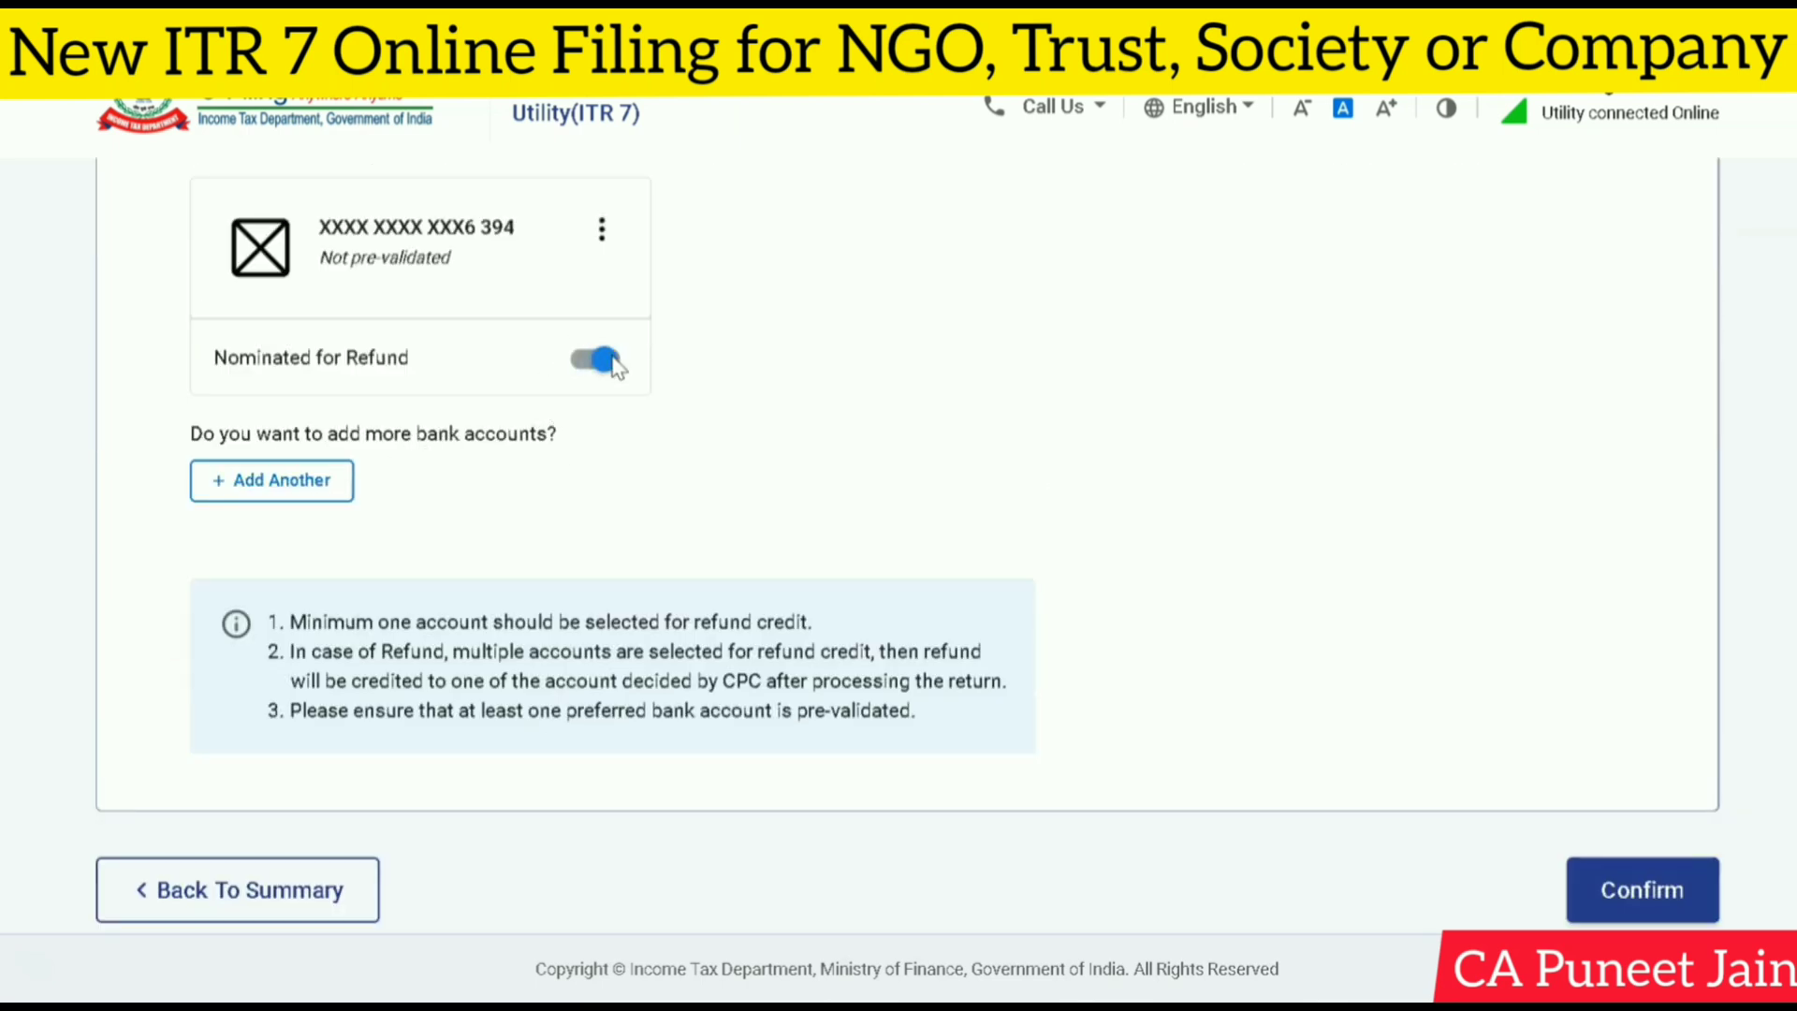
scroll(843, 422, down, 1)
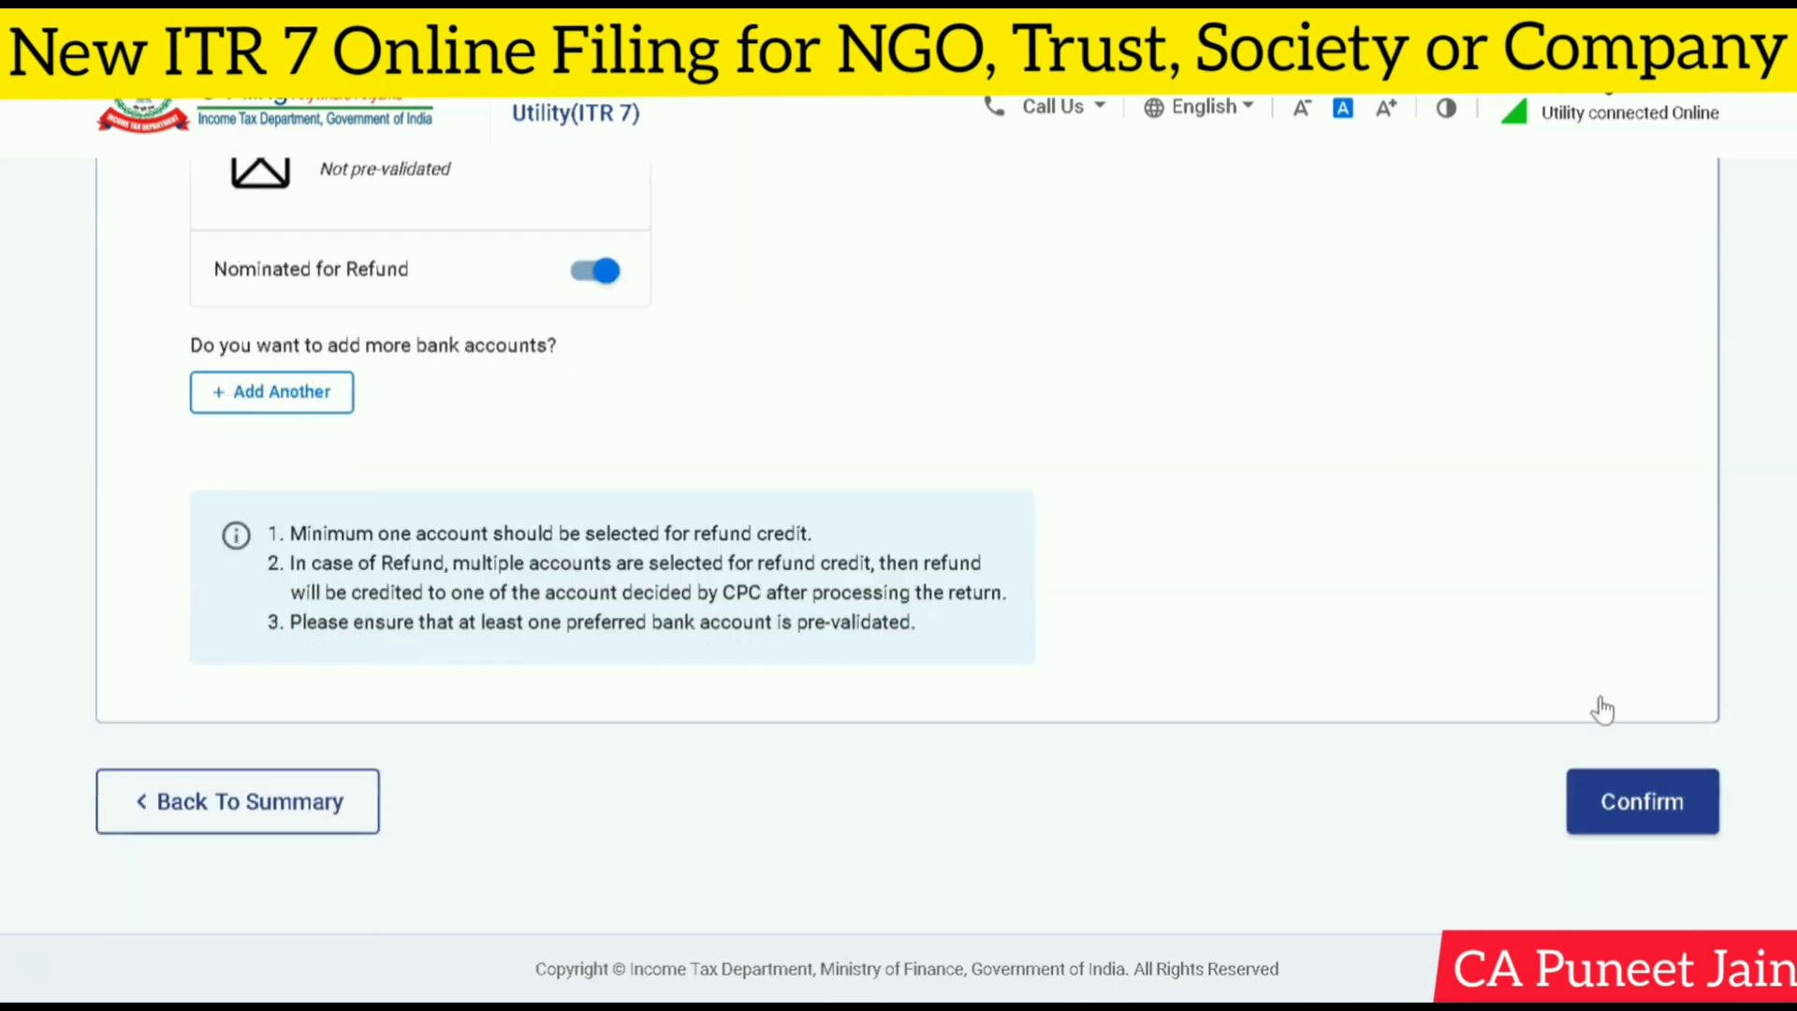
click(1679, 806)
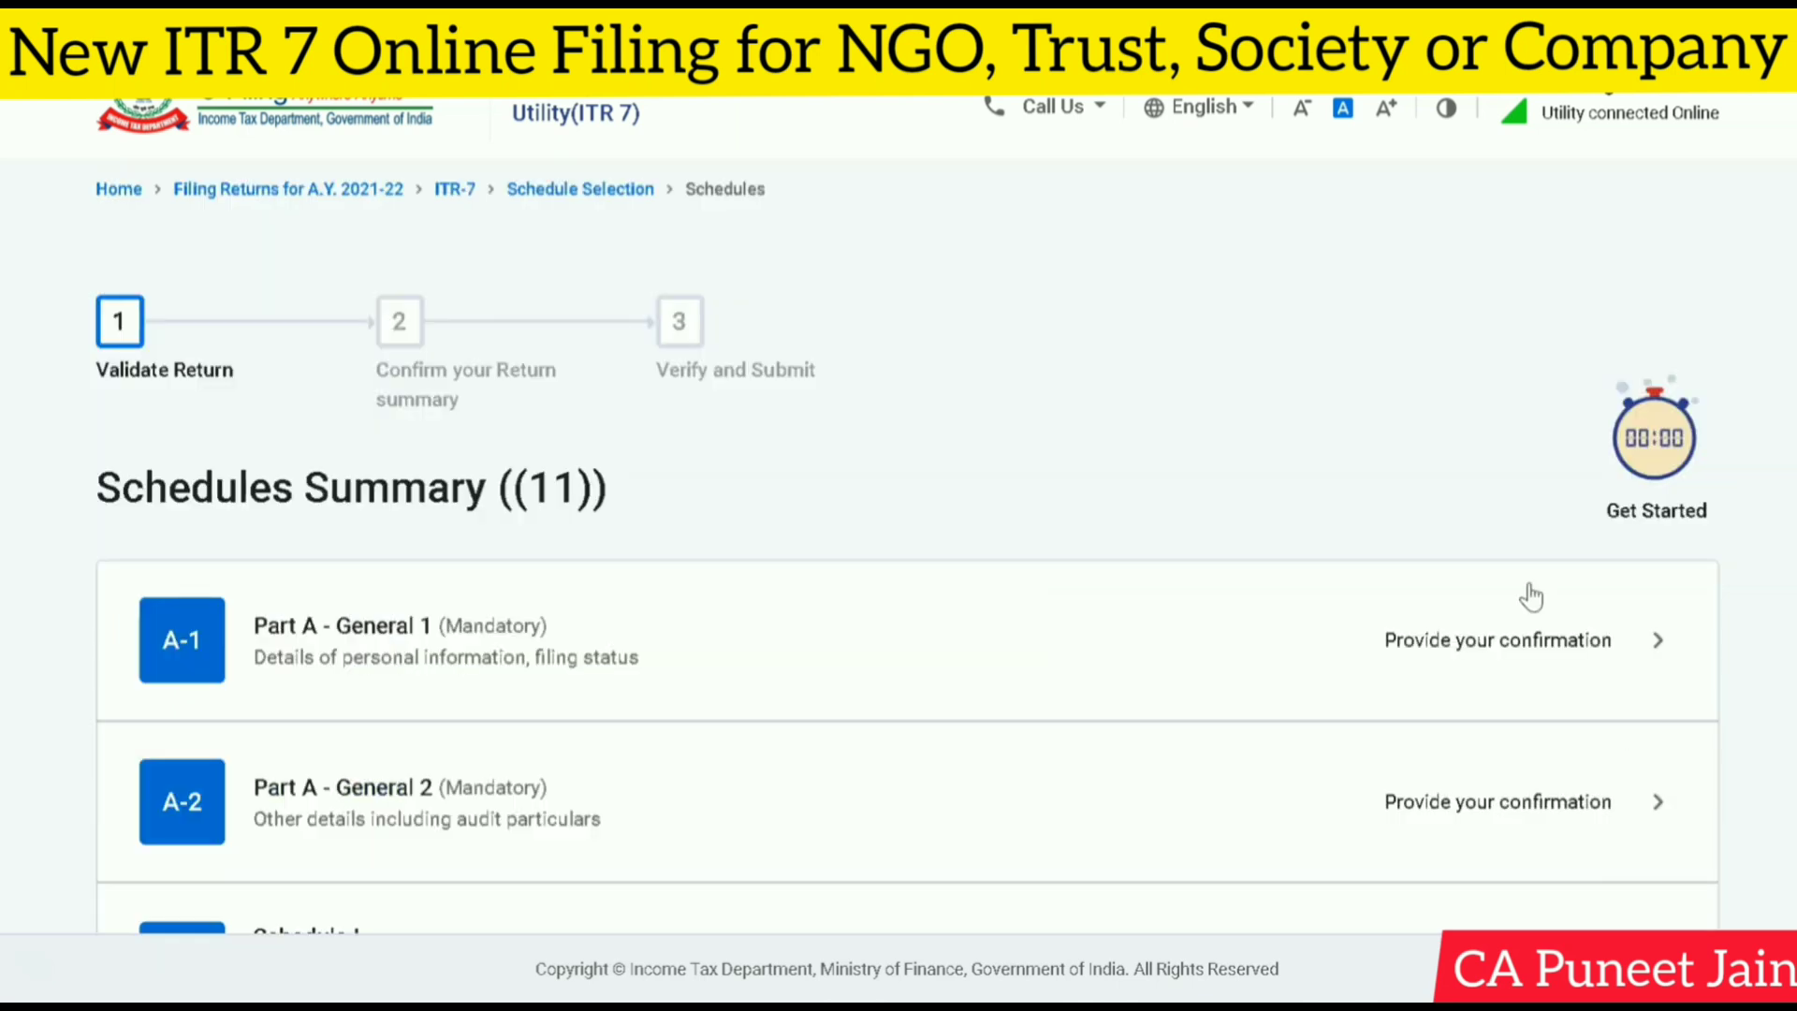
Step: Open Part A - General 2, try Yes for advancement of general public utility as a charitable purpose, and set the answer to No
scroll(133, 637, down, 3)
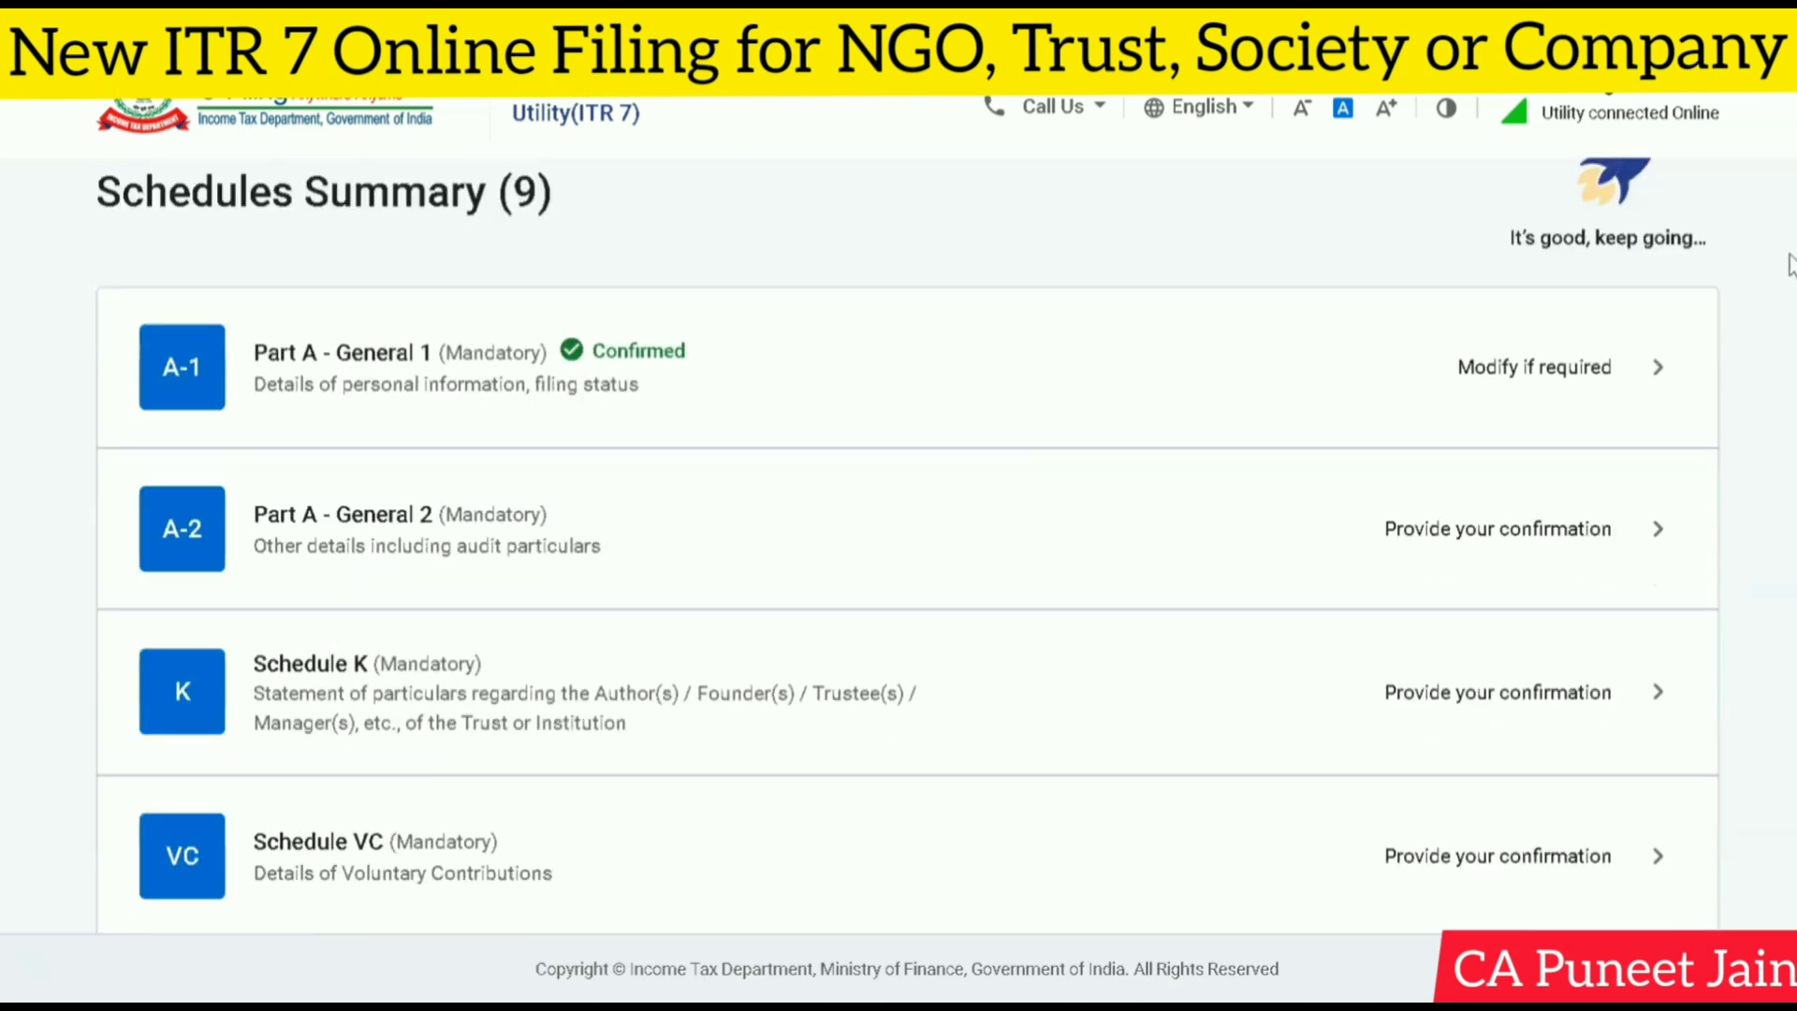
click(1638, 531)
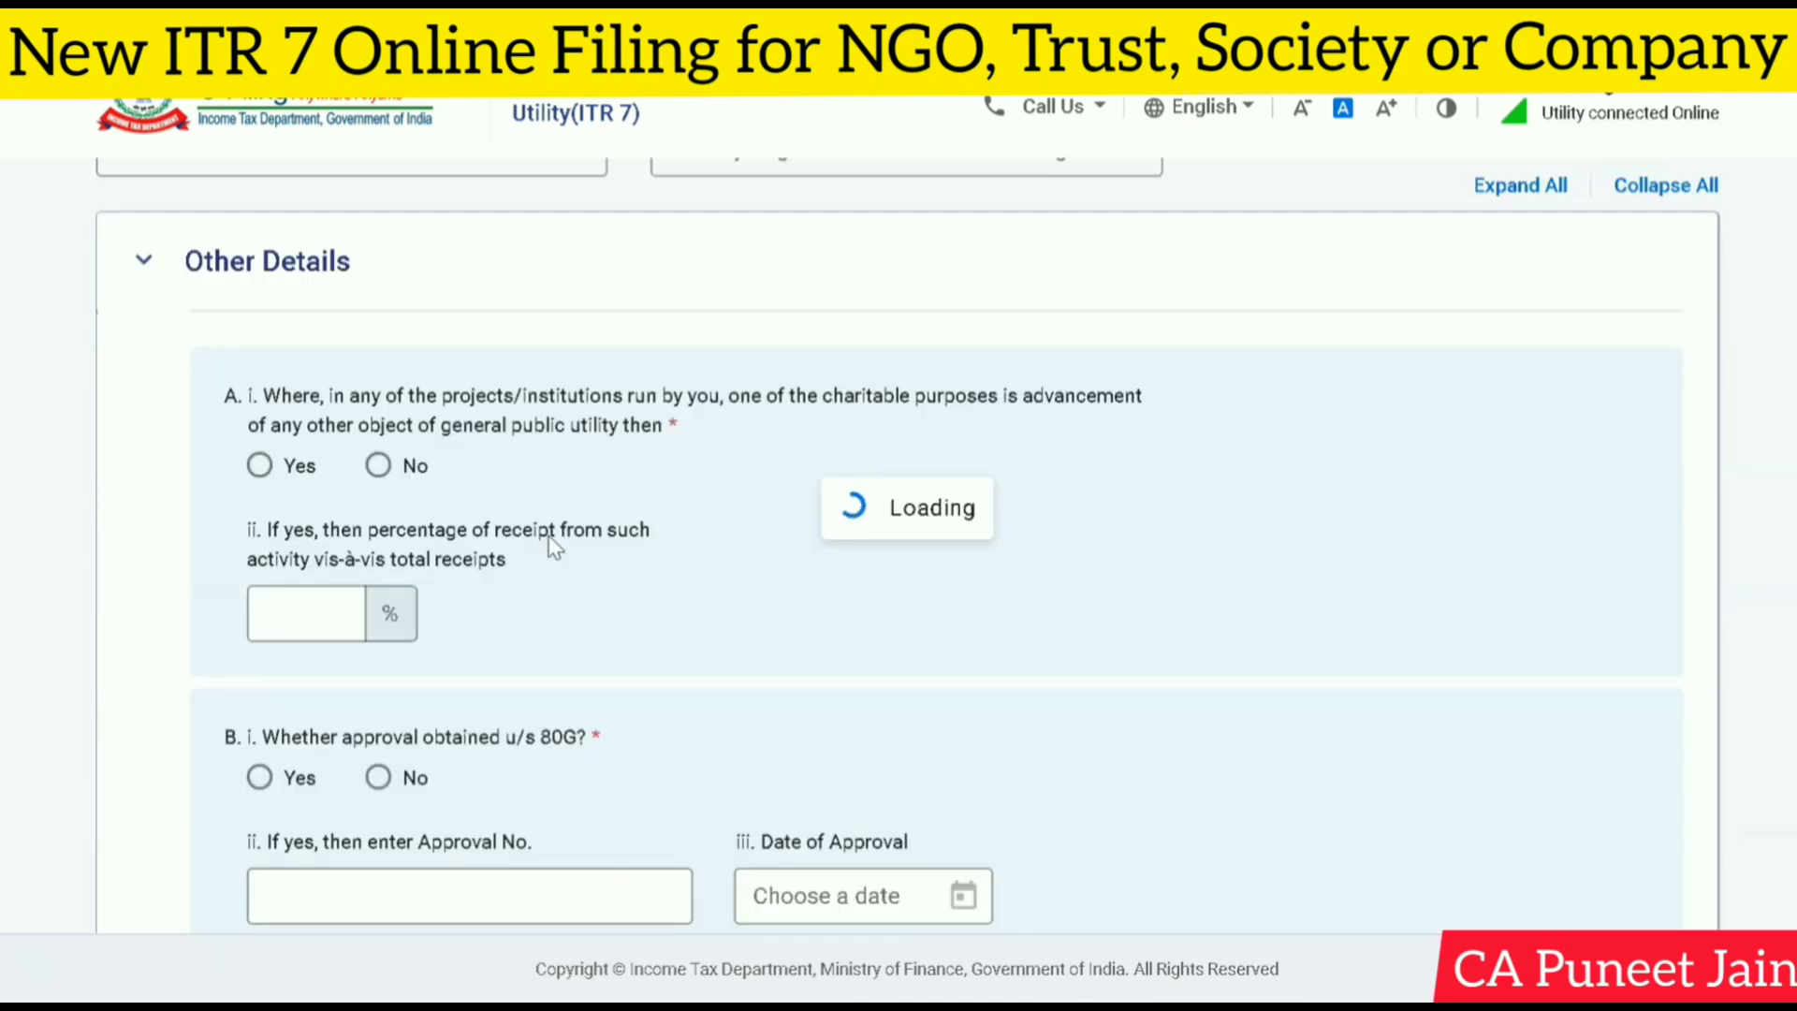
scroll(444, 354, down, 5)
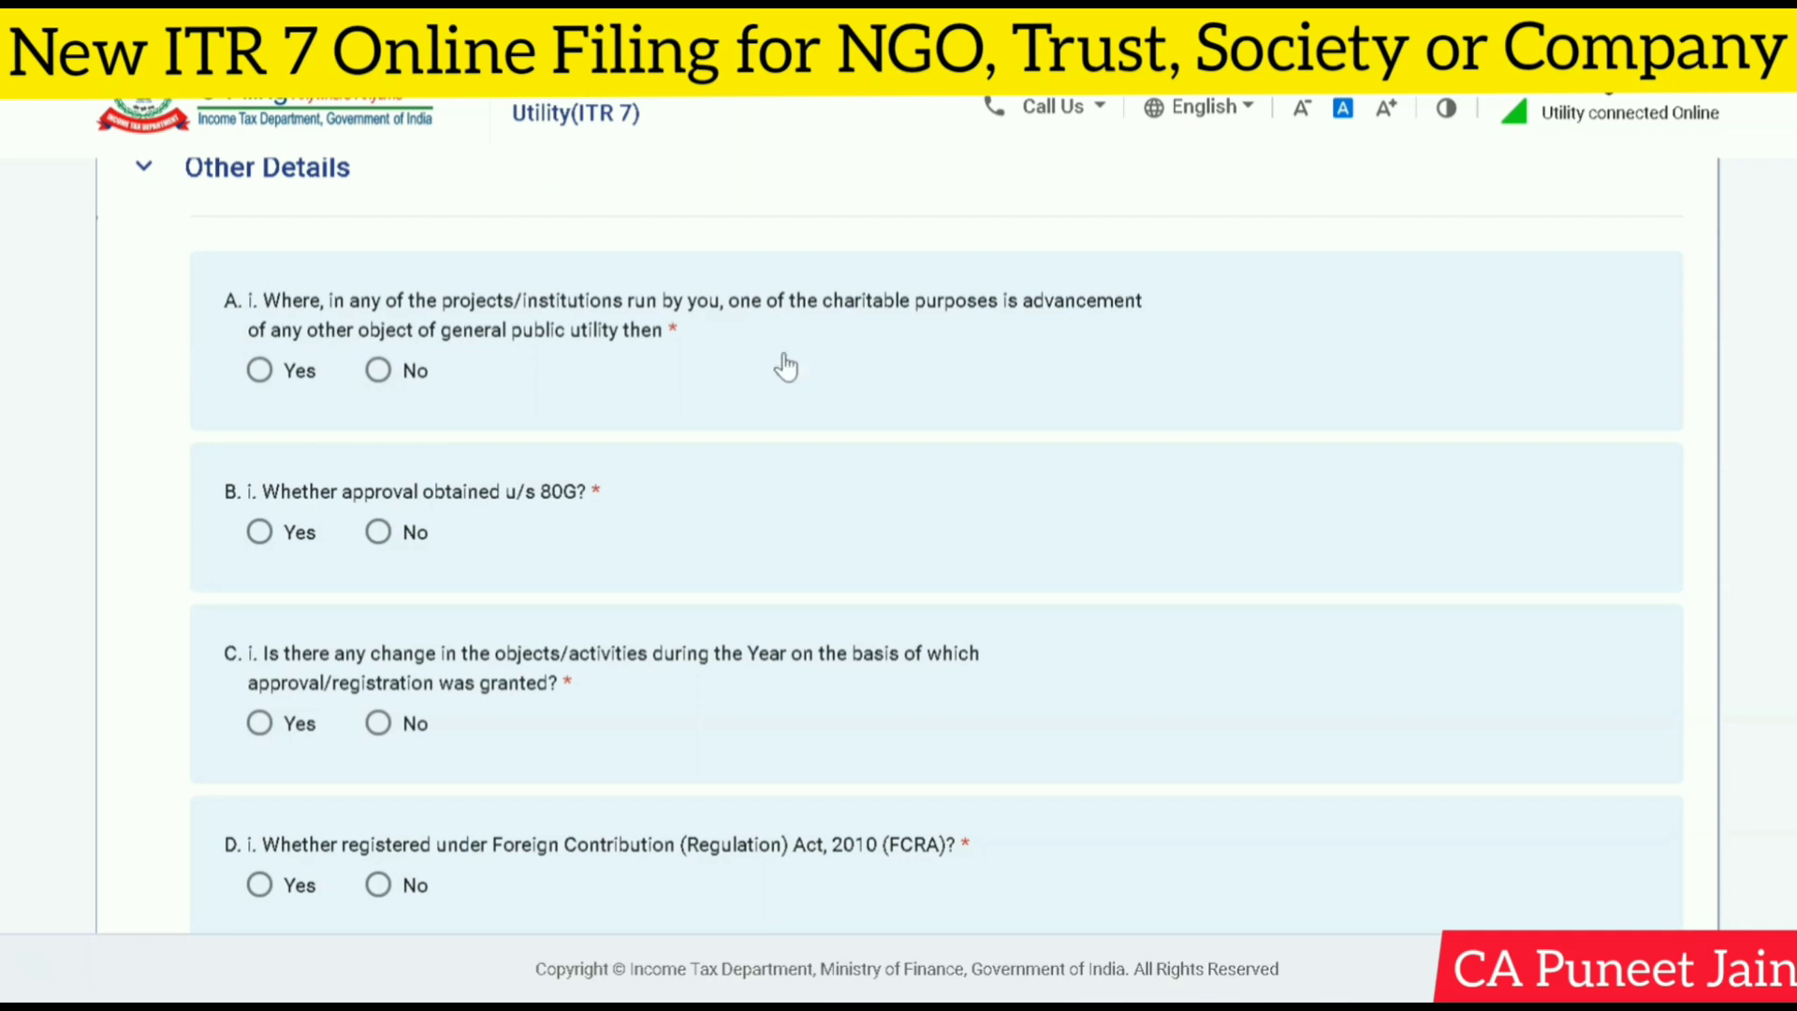
scroll(1466, 475, down, 1)
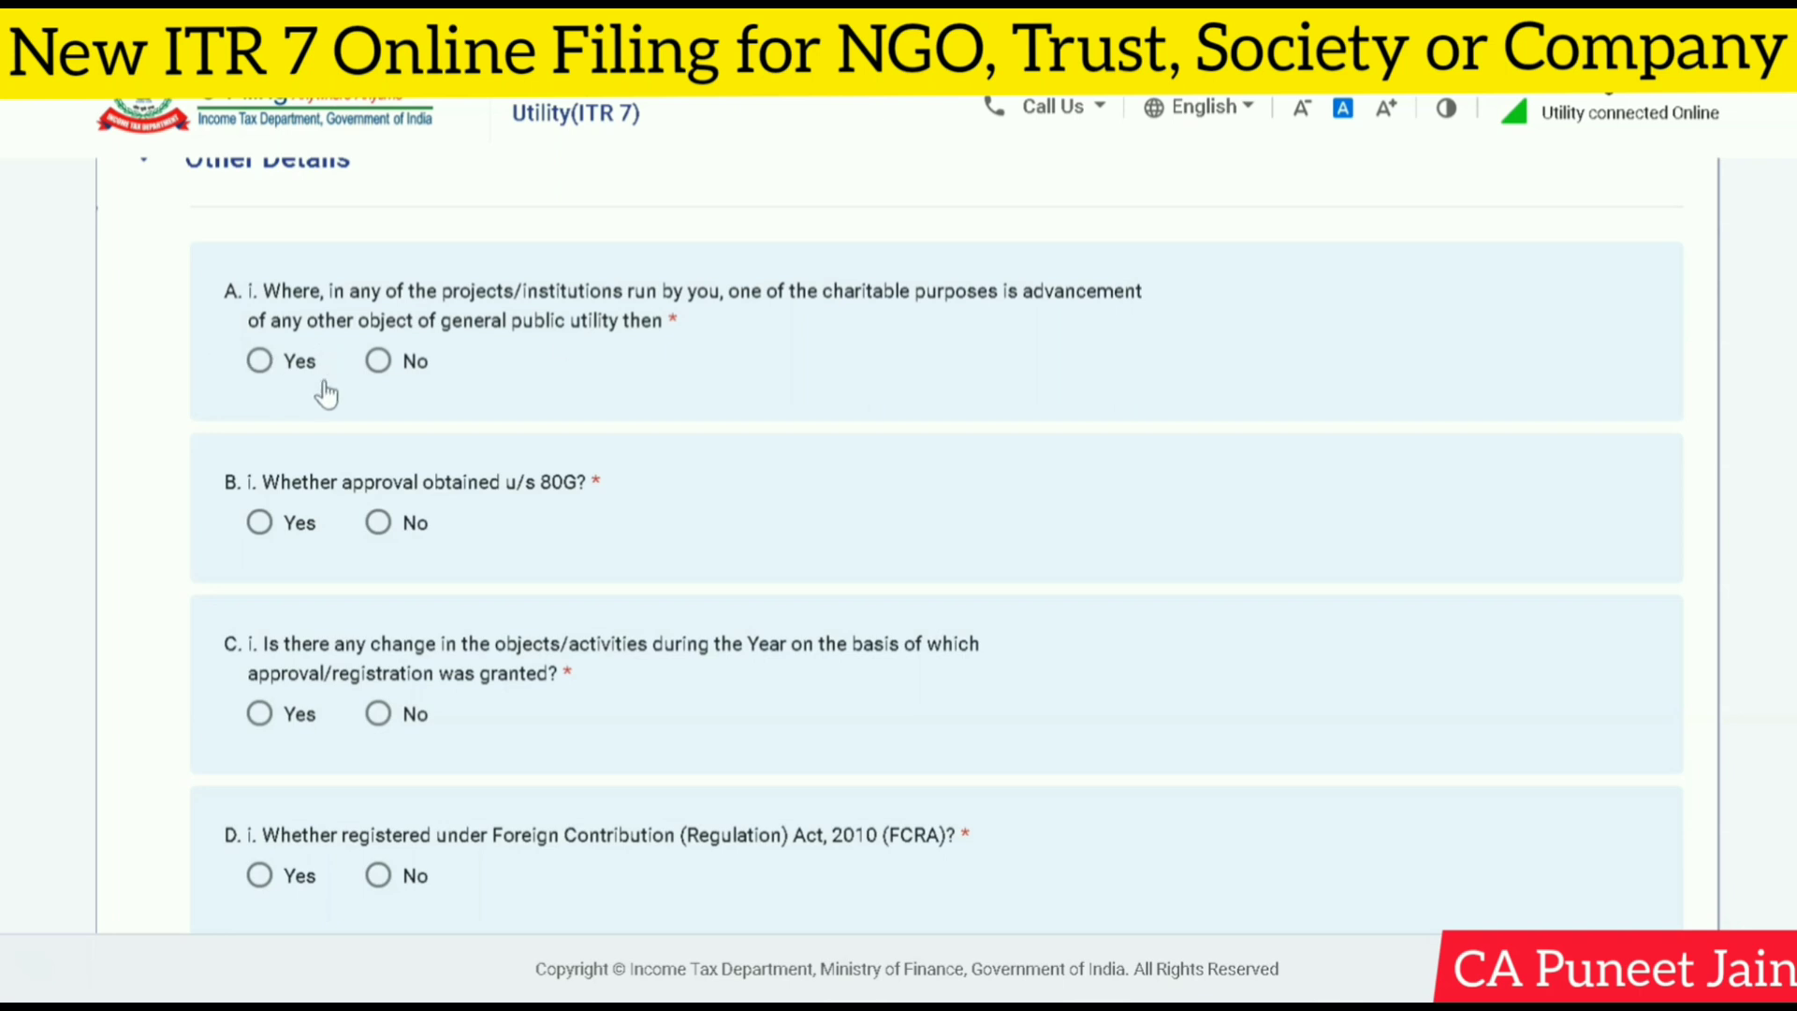
click(379, 362)
click(259, 361)
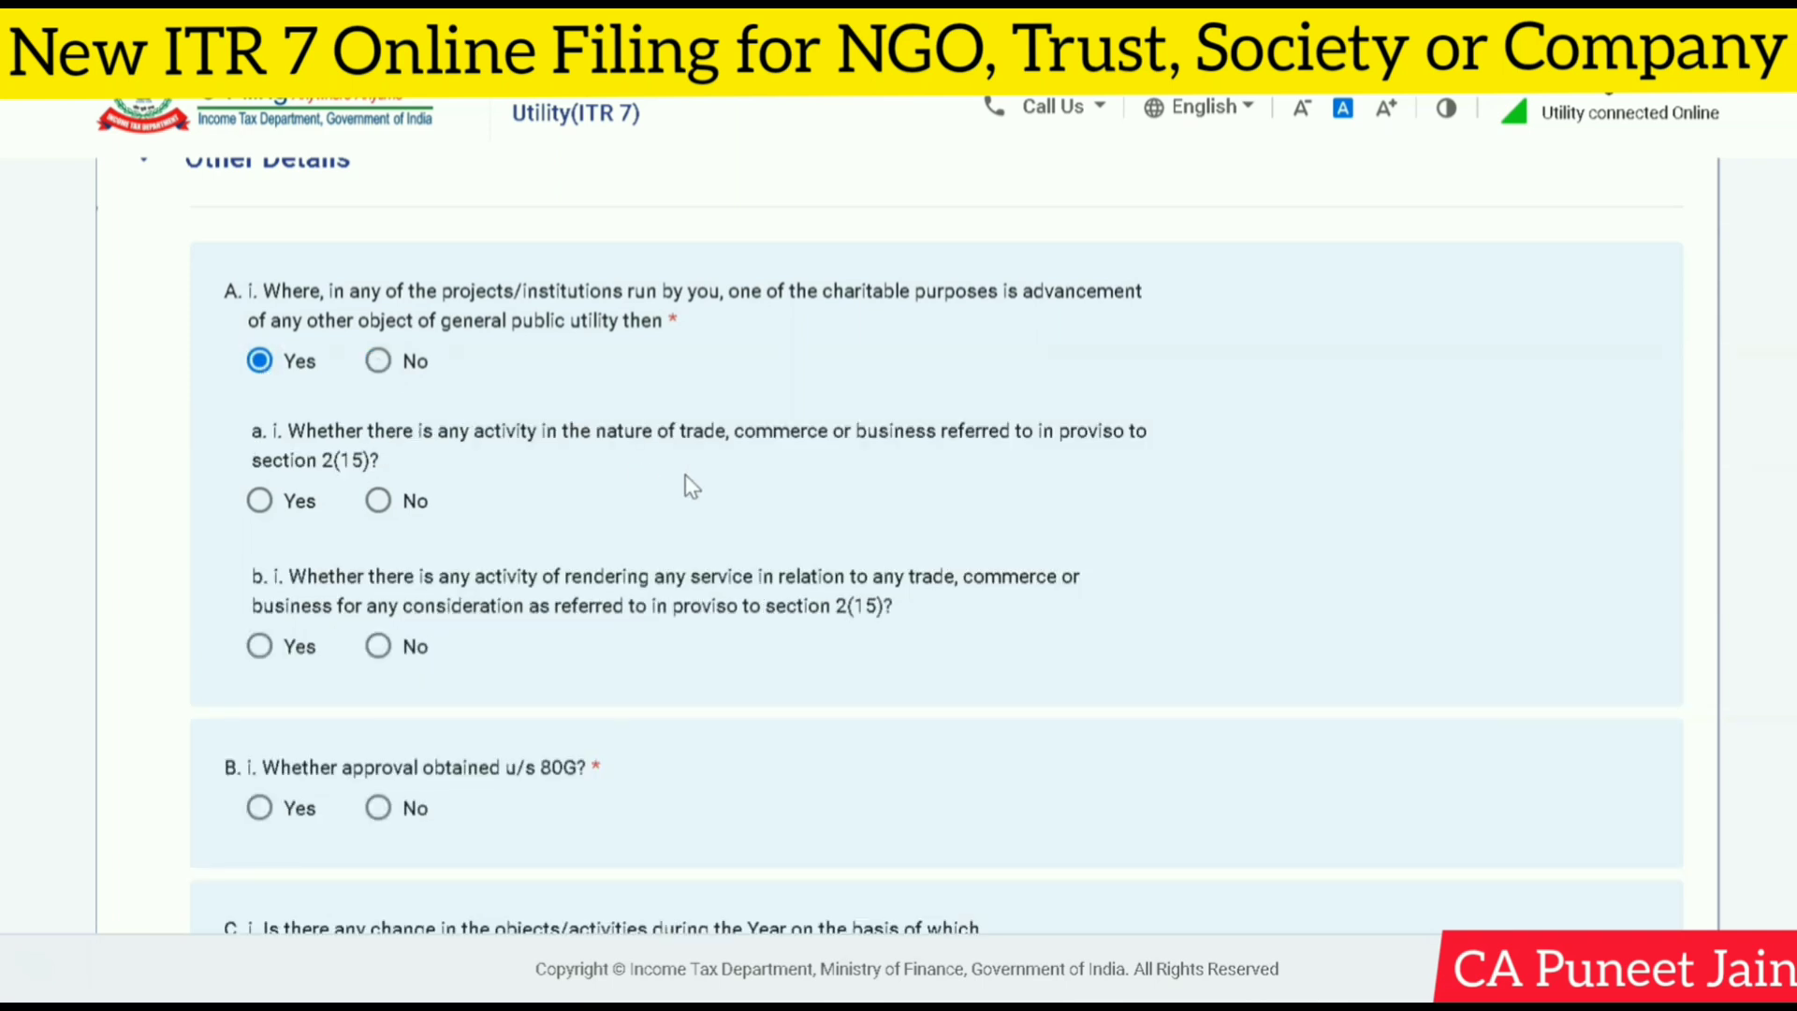
scroll(937, 539, down, 2)
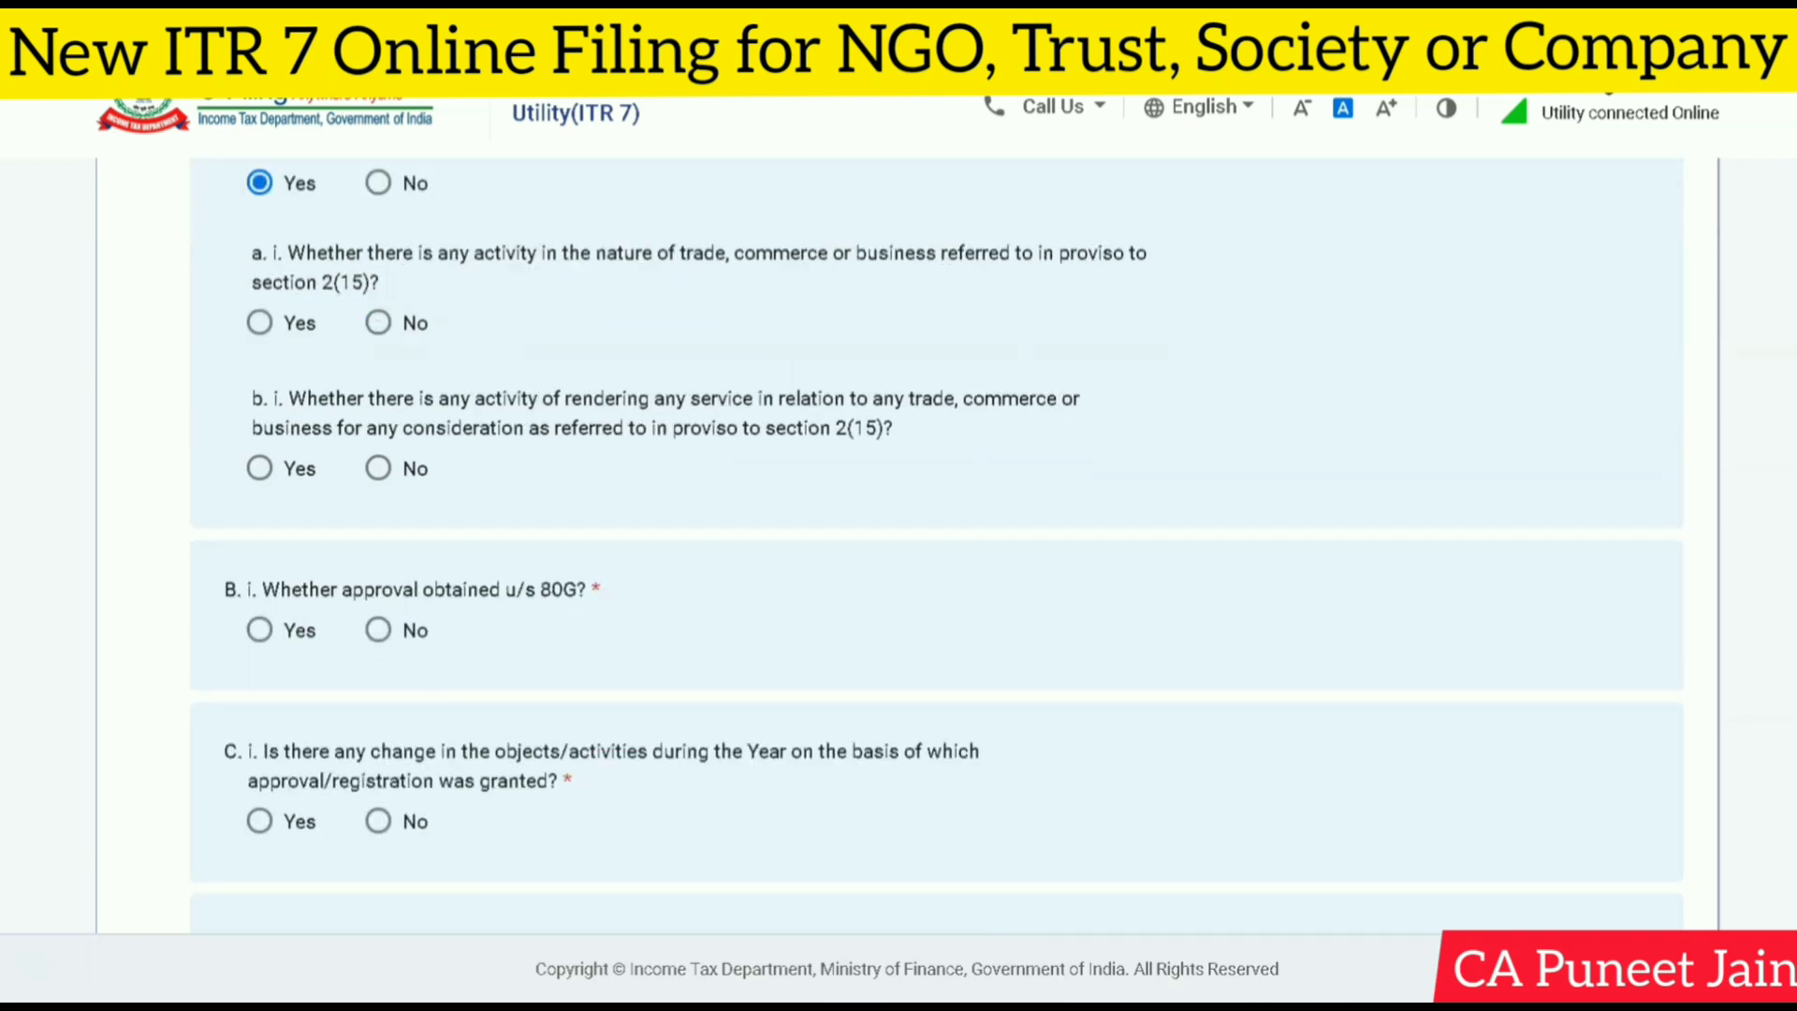
scroll(937, 538, up, 1)
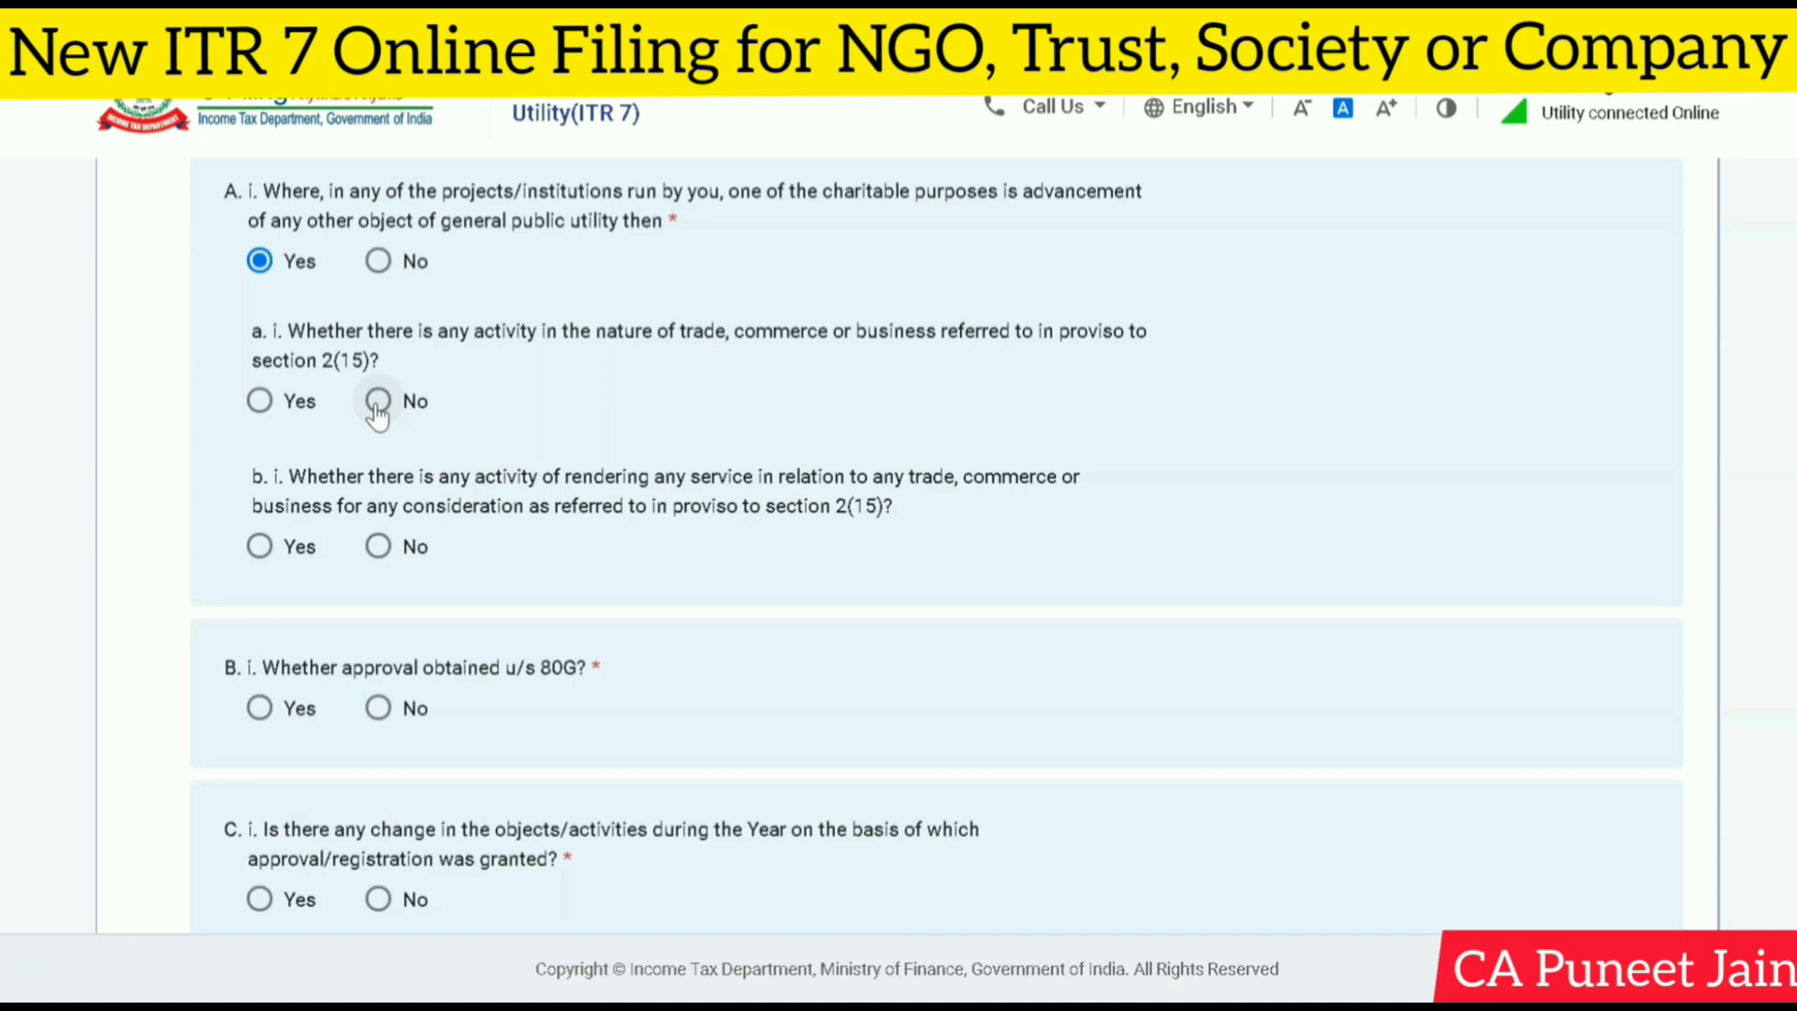
click(378, 261)
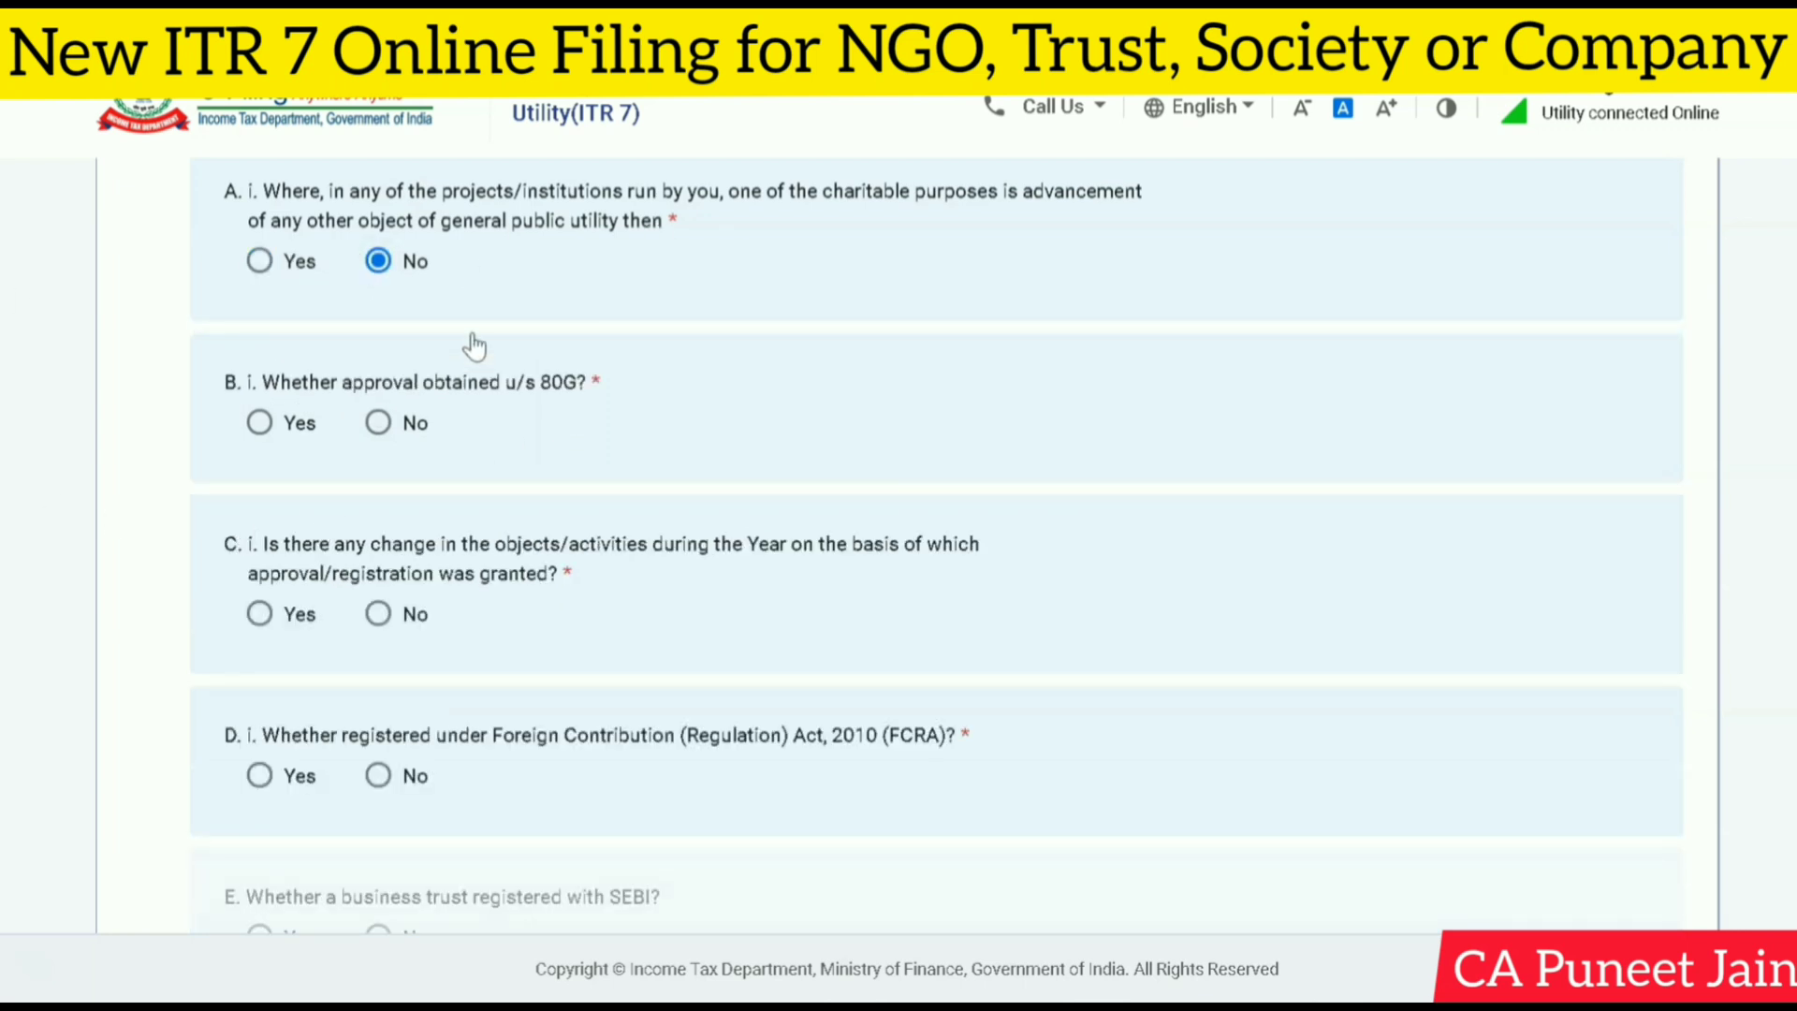
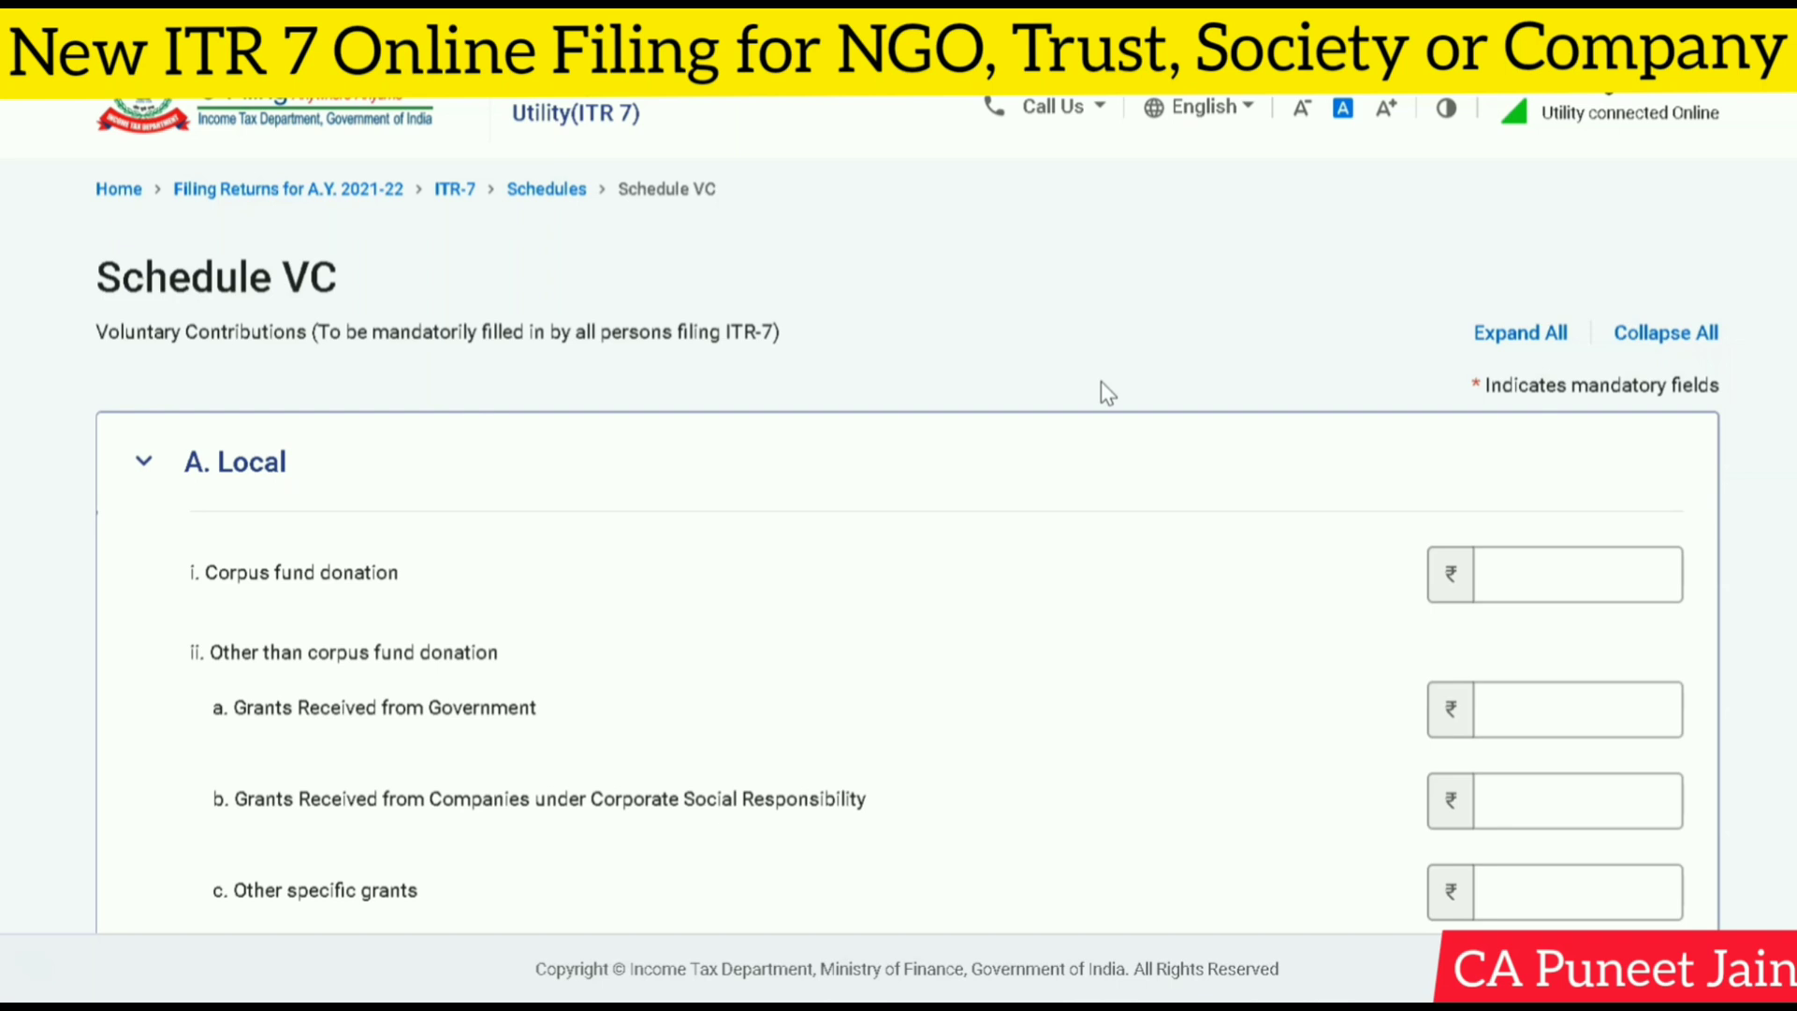
Step: Check the local, foreign and anonymous donation sections of Schedule VC and confirm the schedule without entering any amounts
scroll(1640, 225, down, 3)
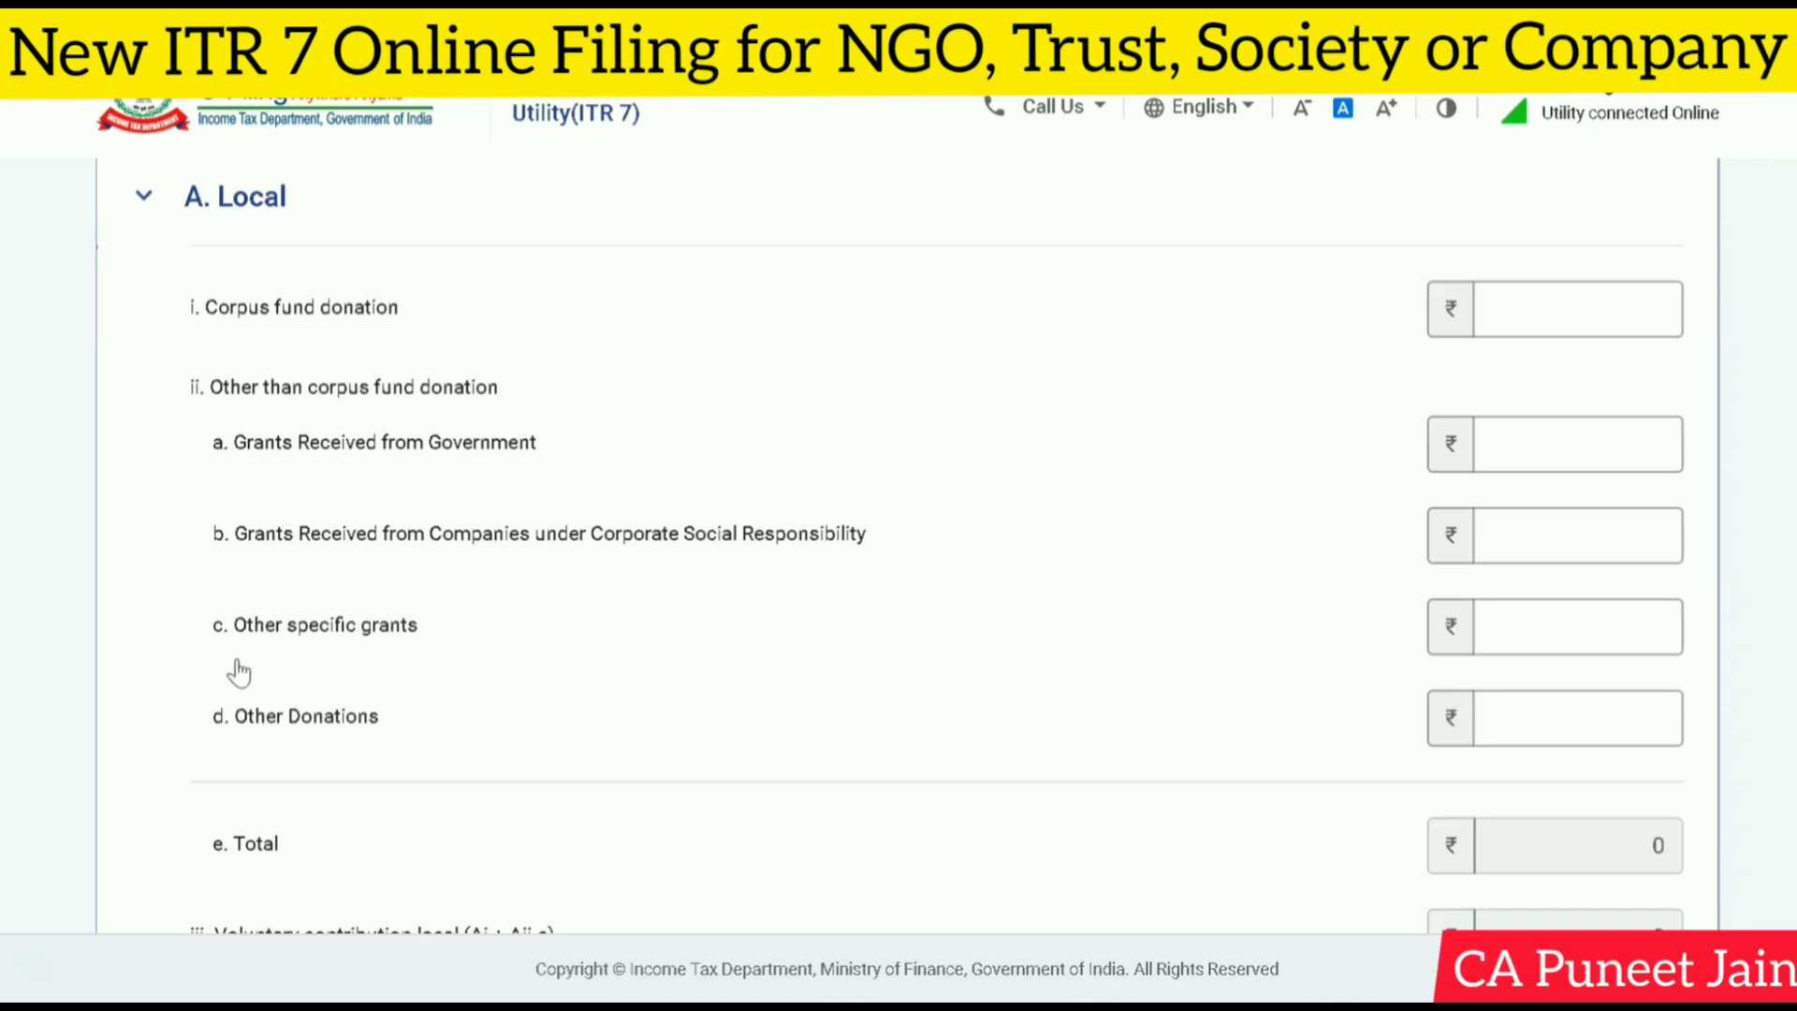
scroll(995, 737, down, 1)
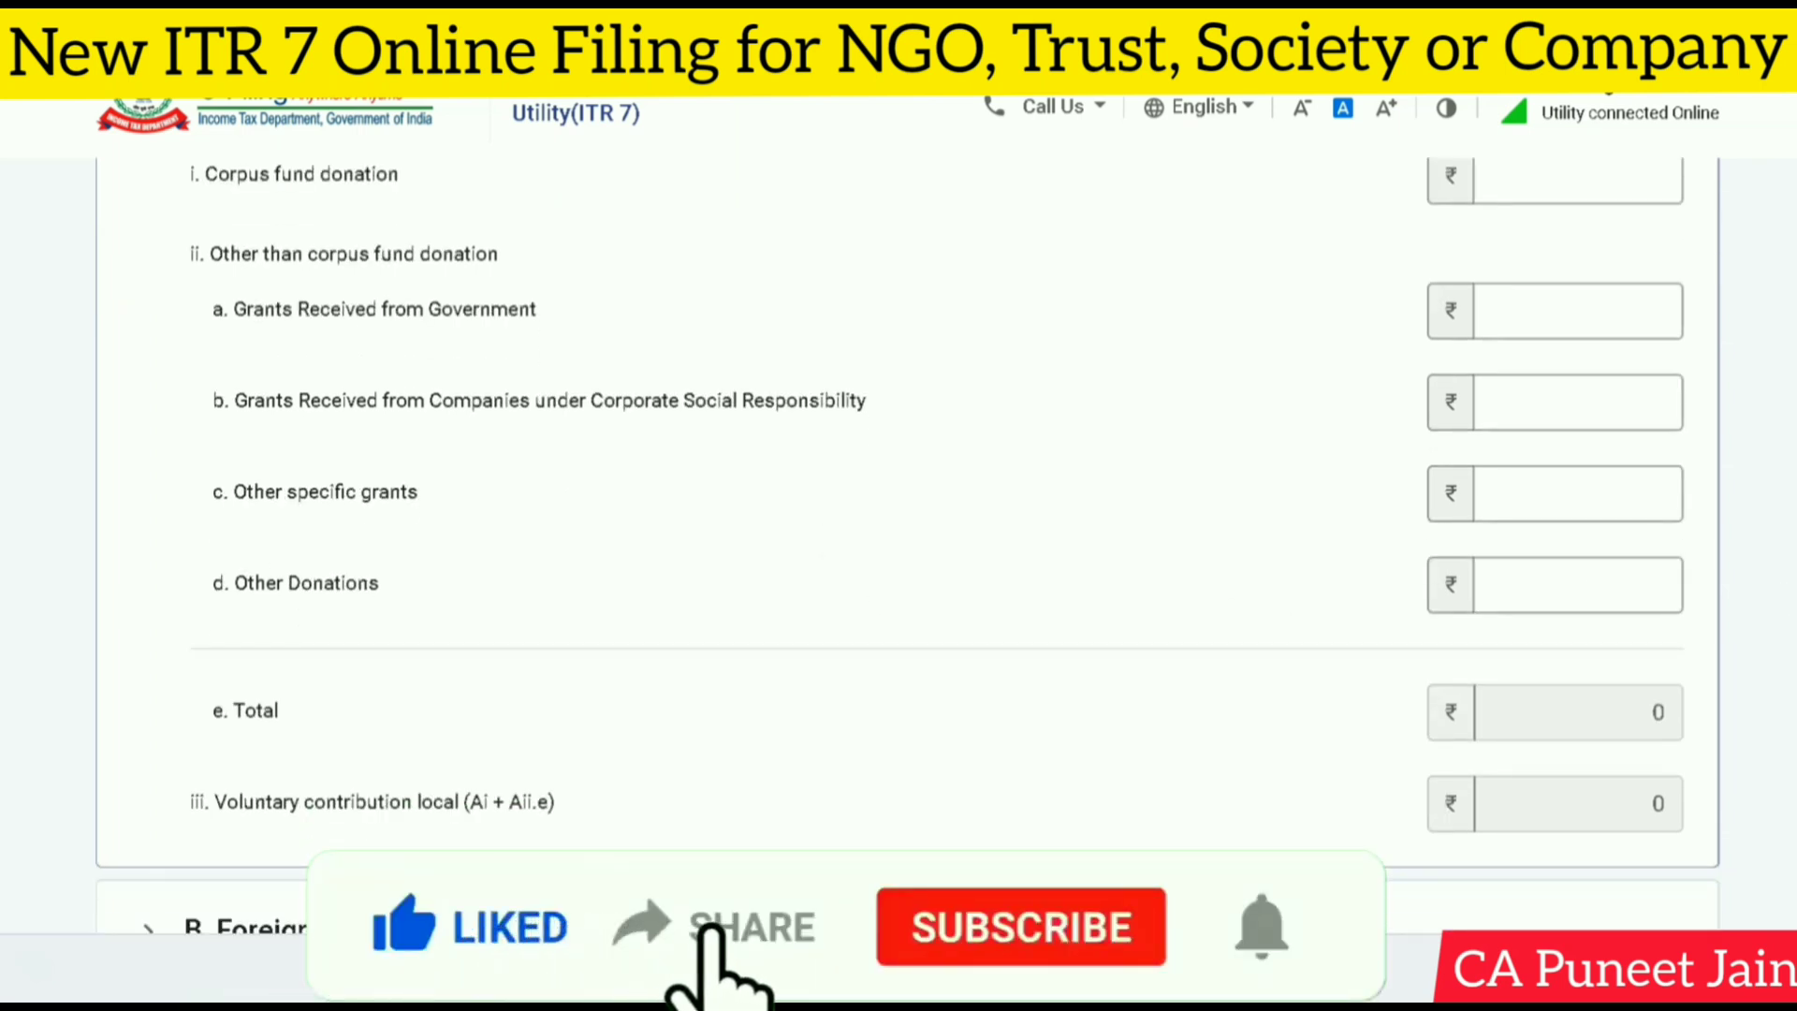
scroll(599, 776, down, 2)
click(181, 736)
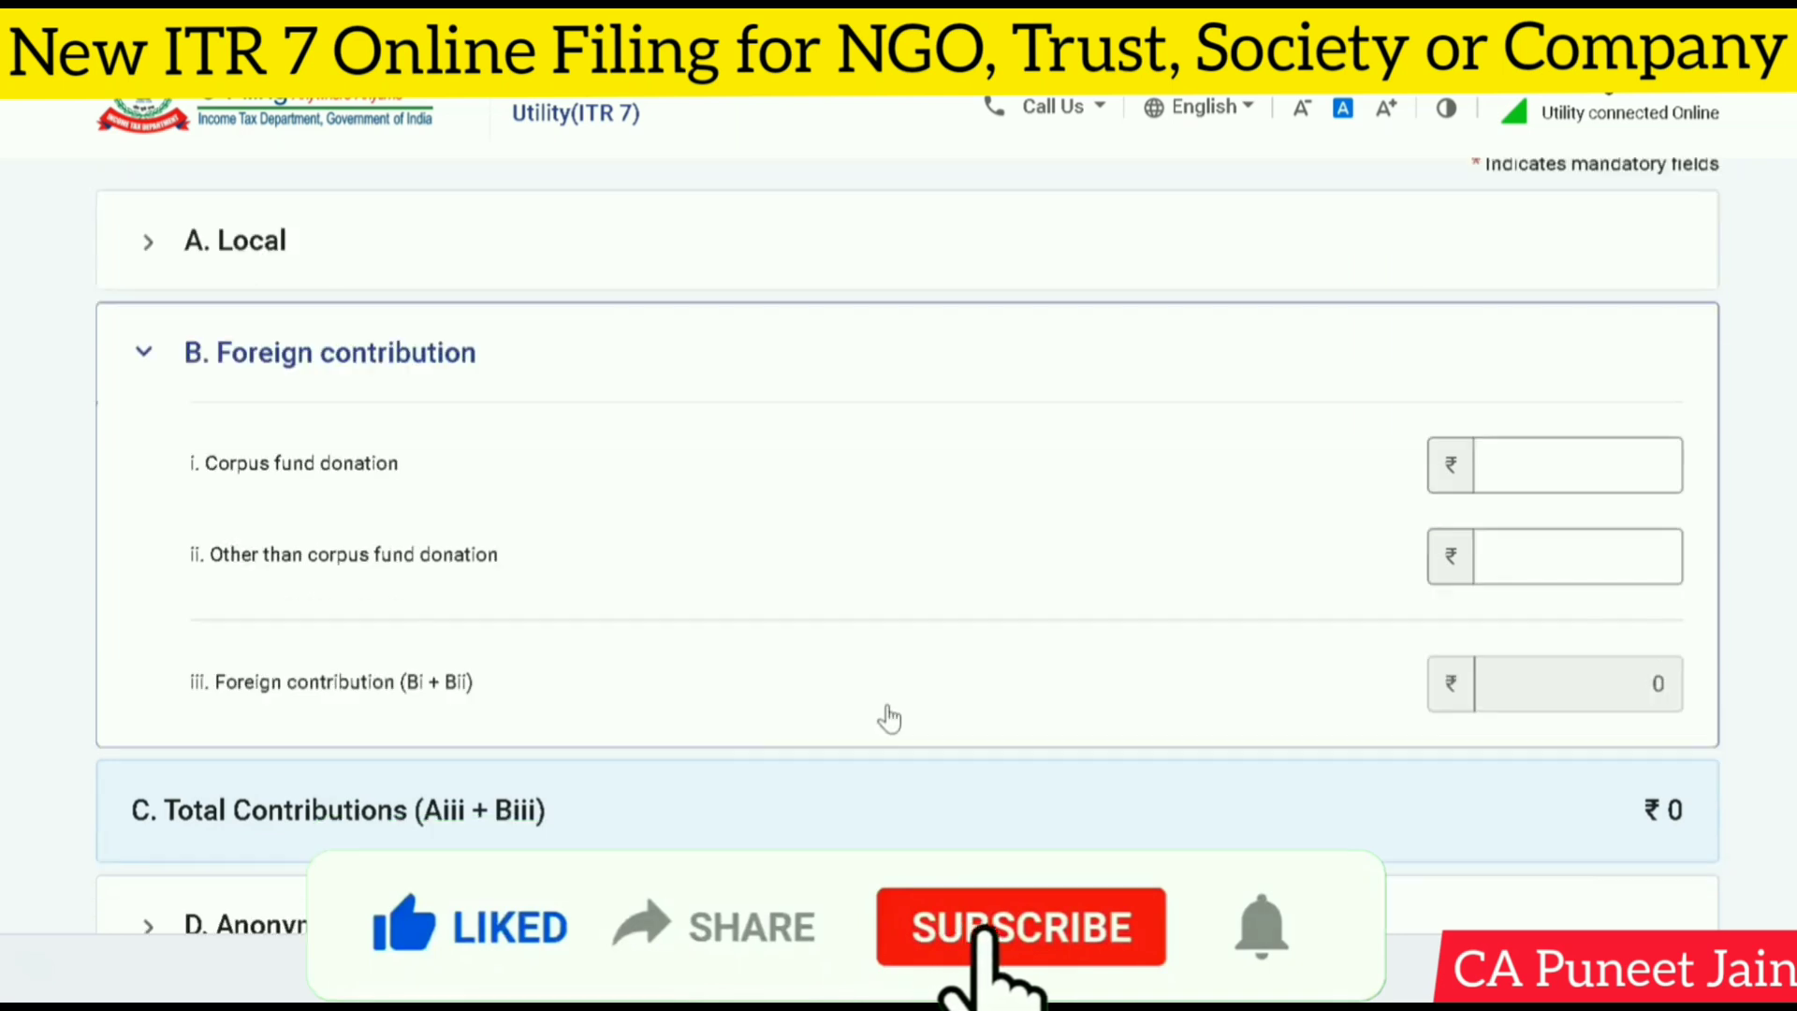
scroll(890, 718, down, 1)
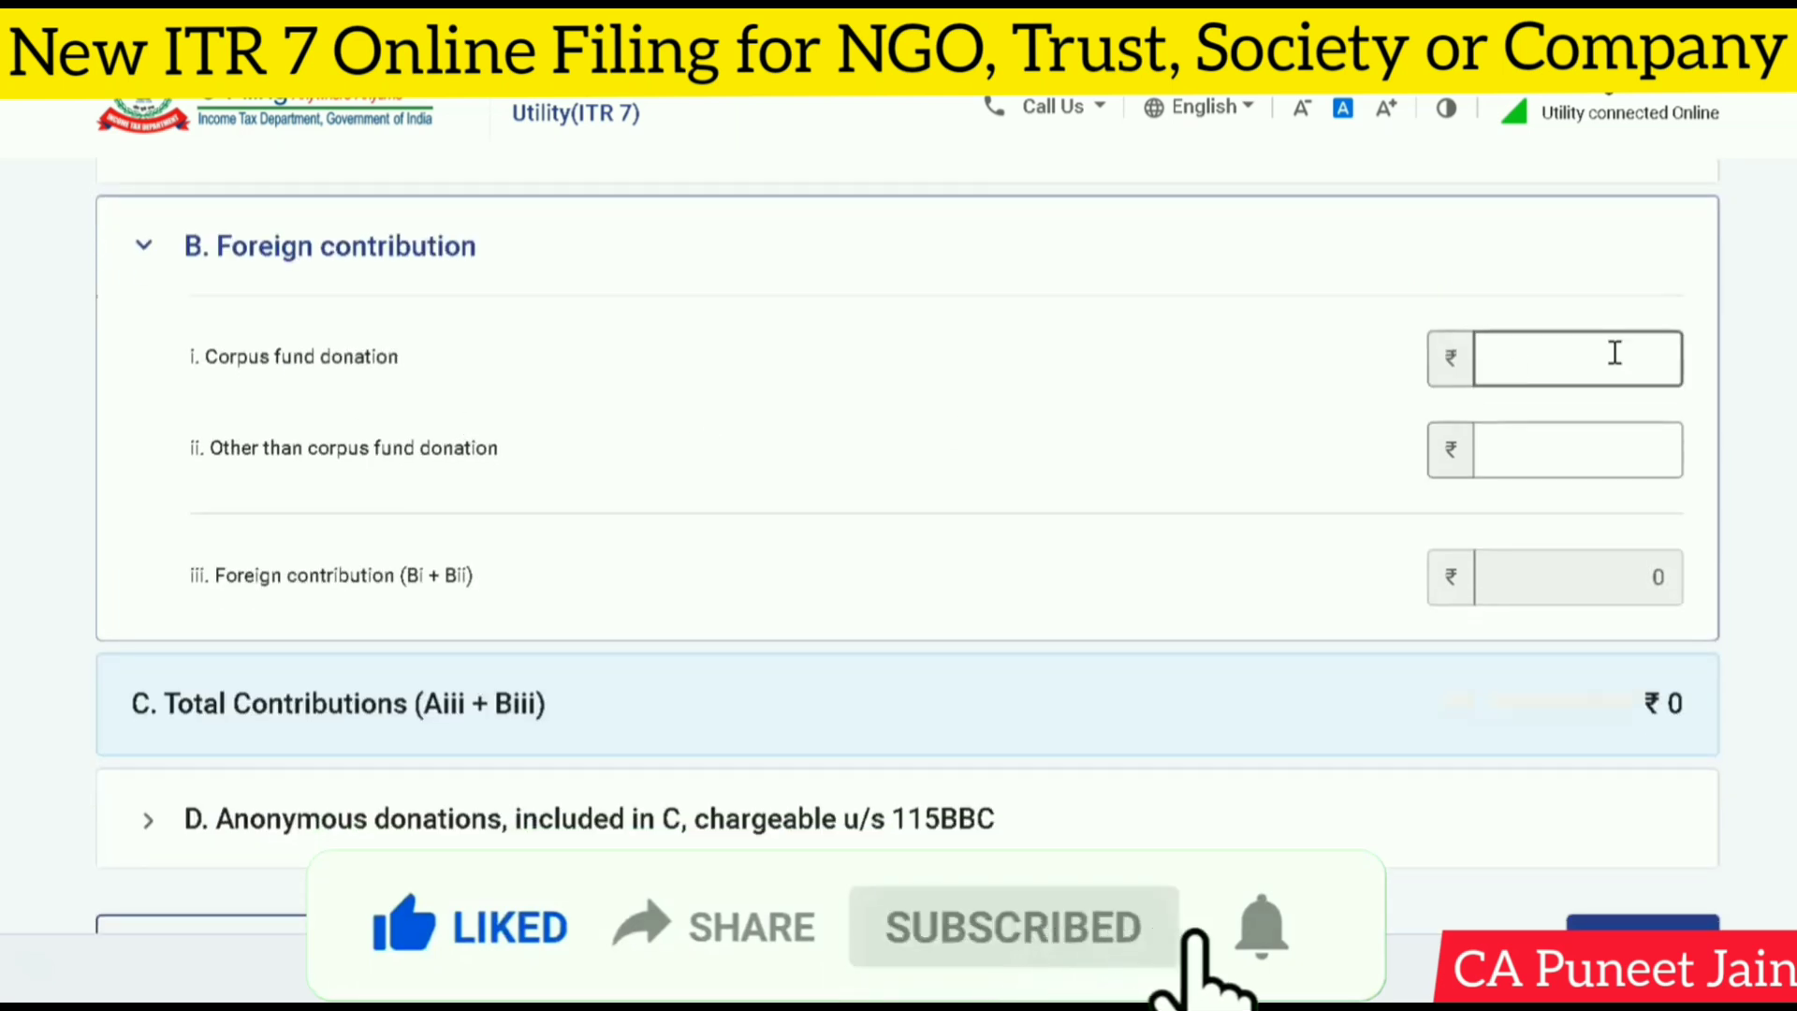
click(143, 251)
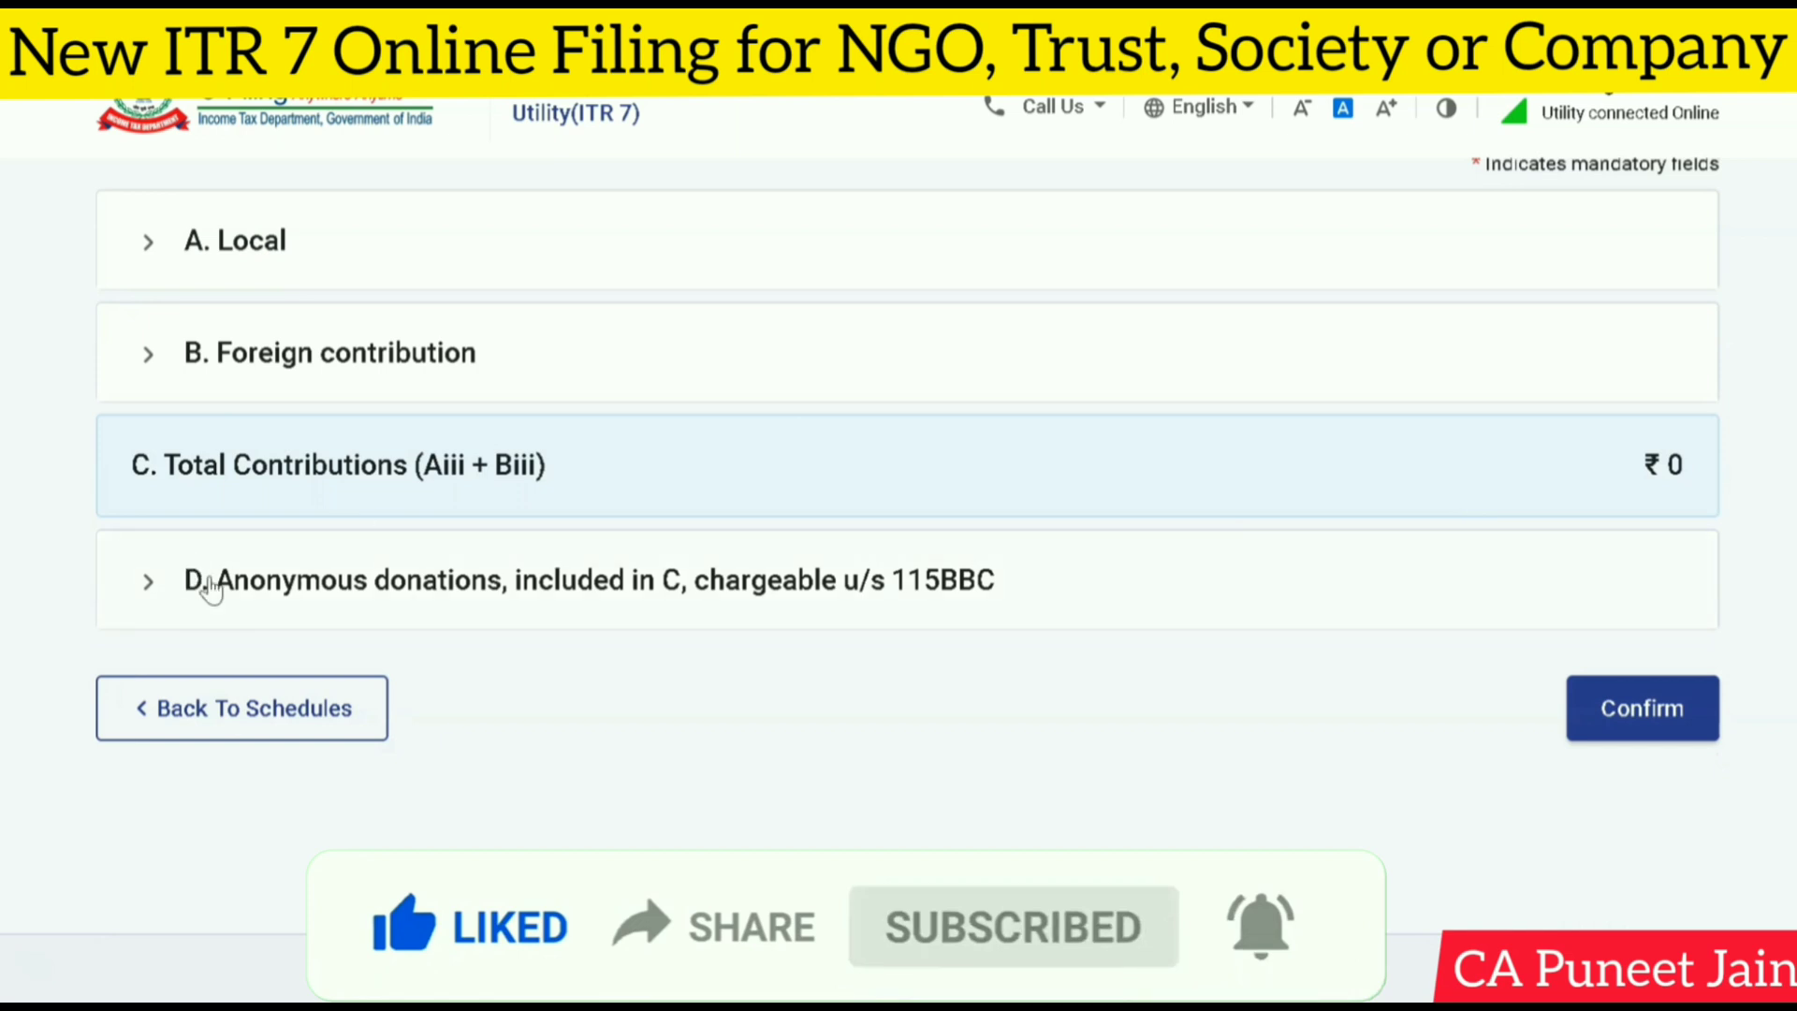
click(148, 581)
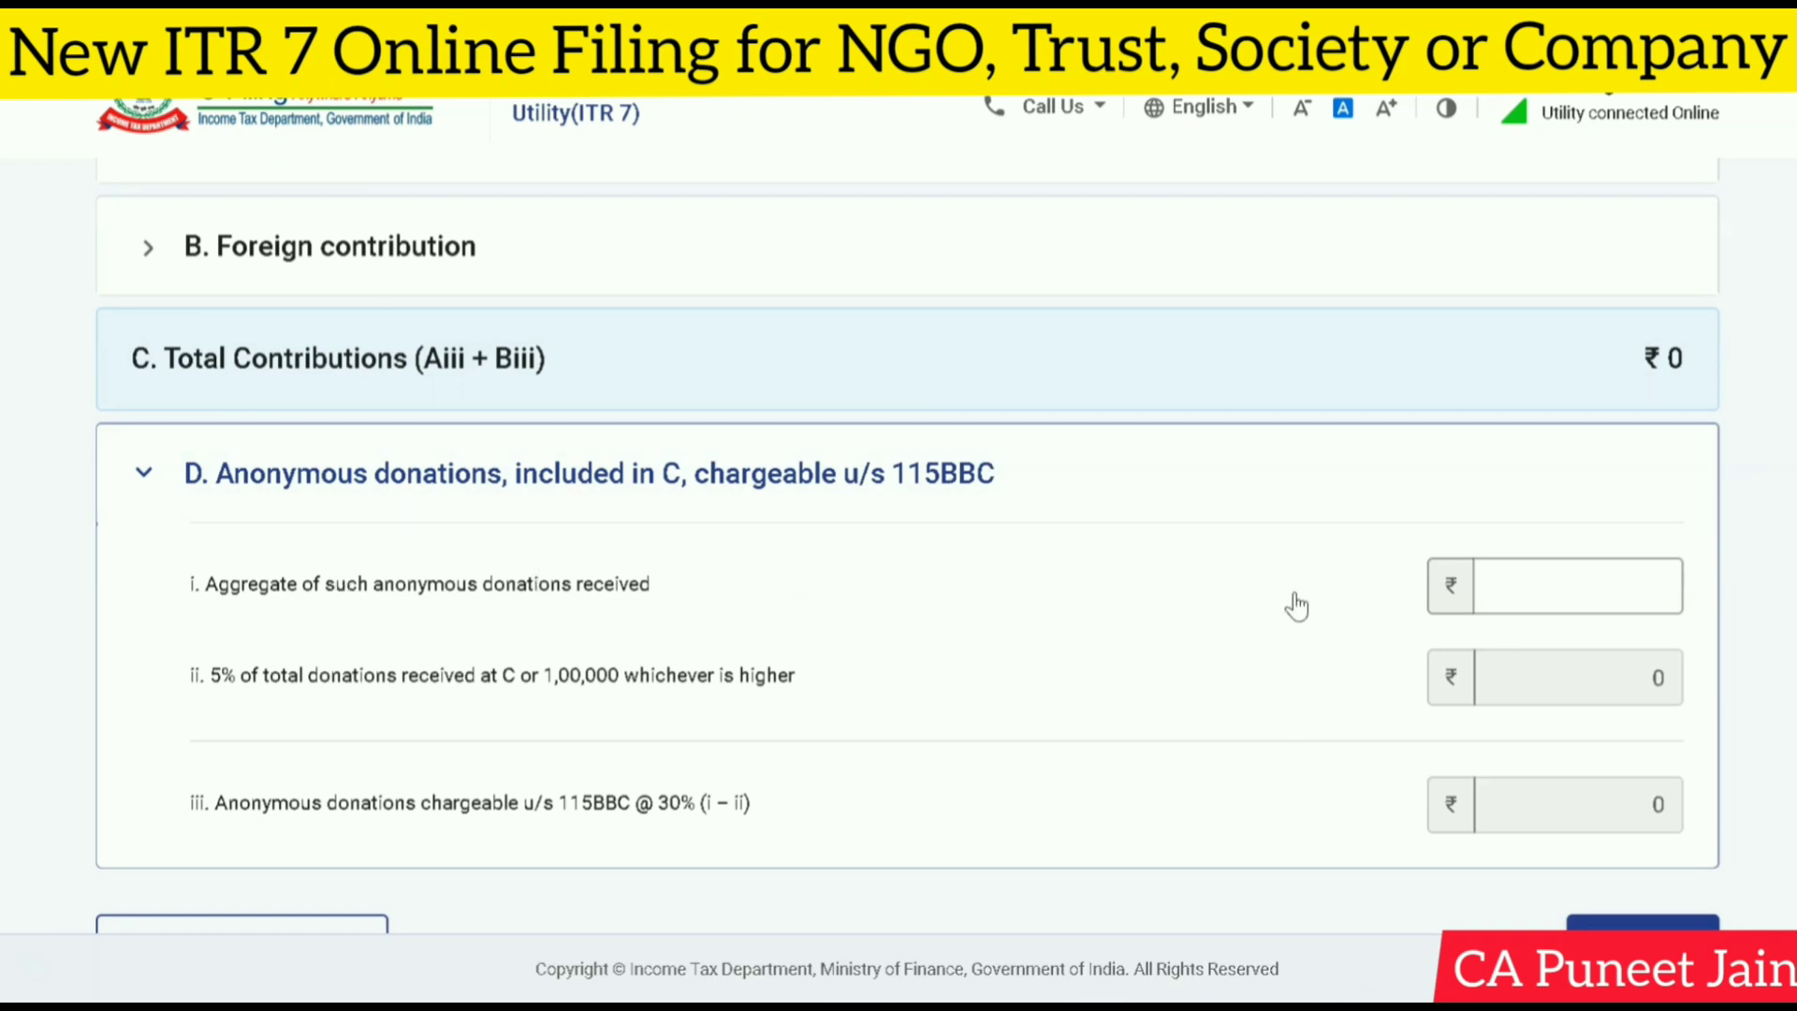
scroll(1364, 594, down, 3)
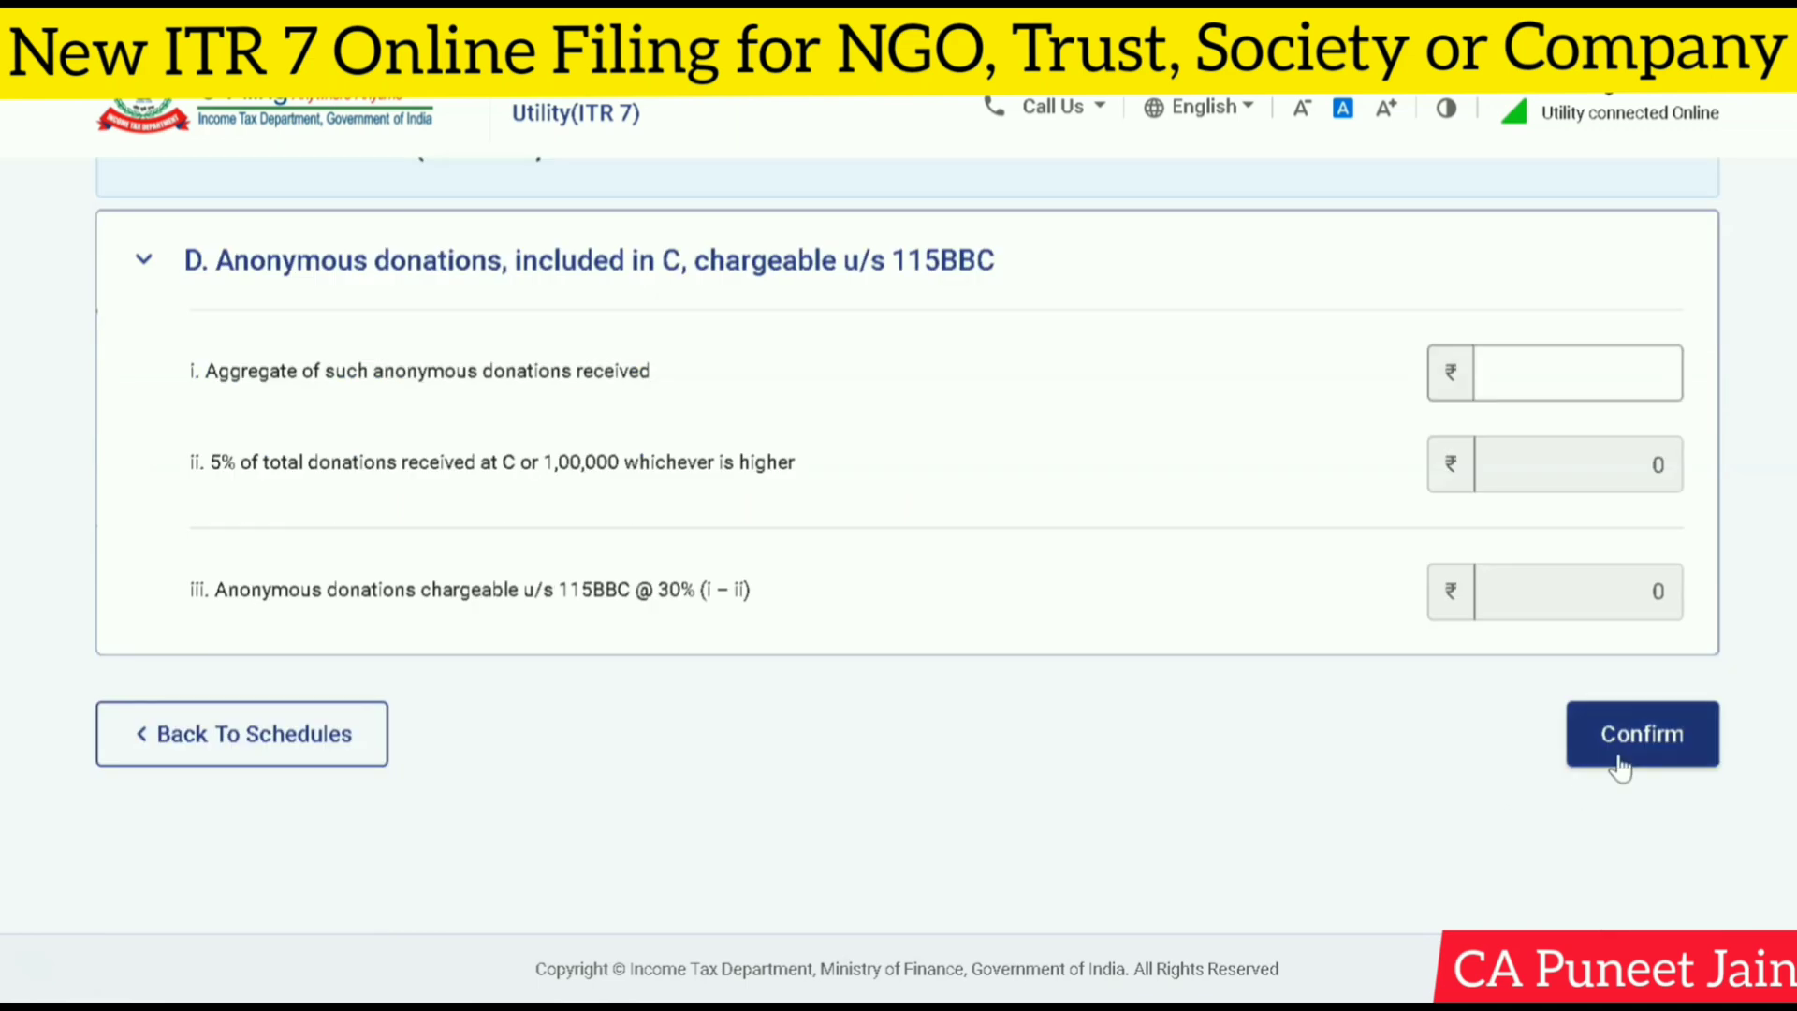
click(1648, 738)
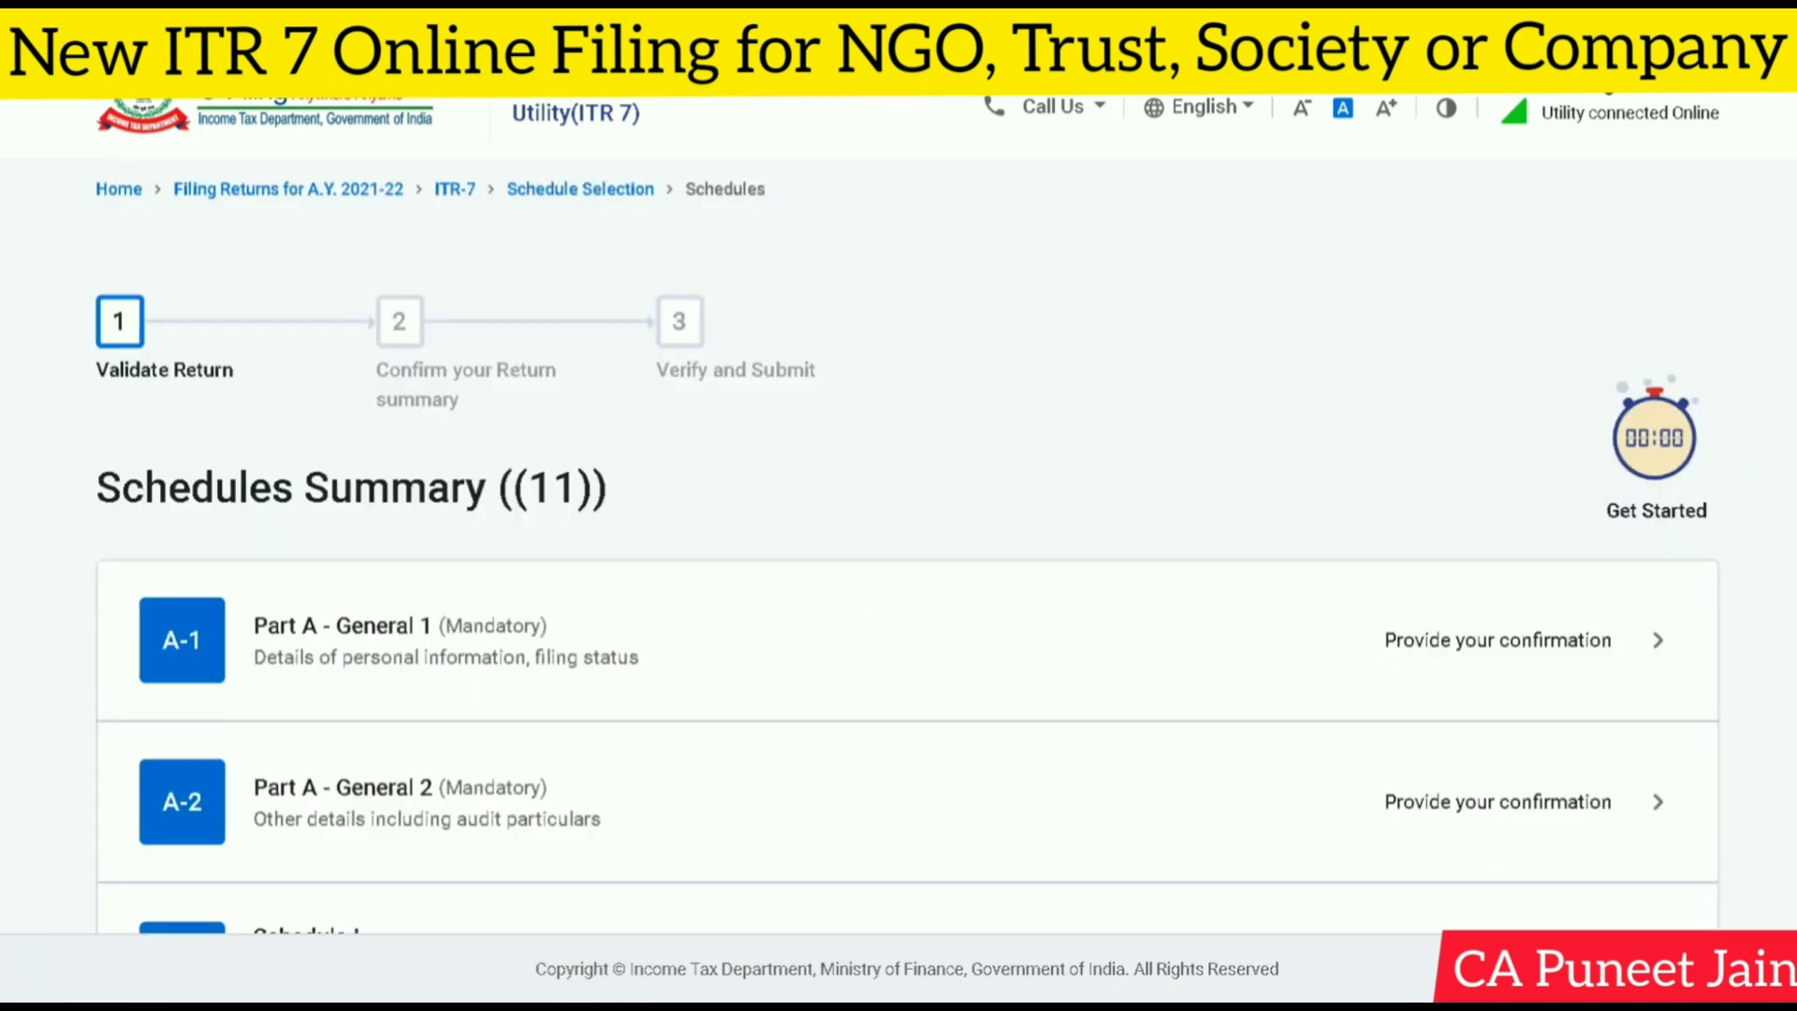
Step: Open Schedule AI, aggregate of income excluding voluntary contributions, from the schedules summary
scroll(1222, 534, down, 4)
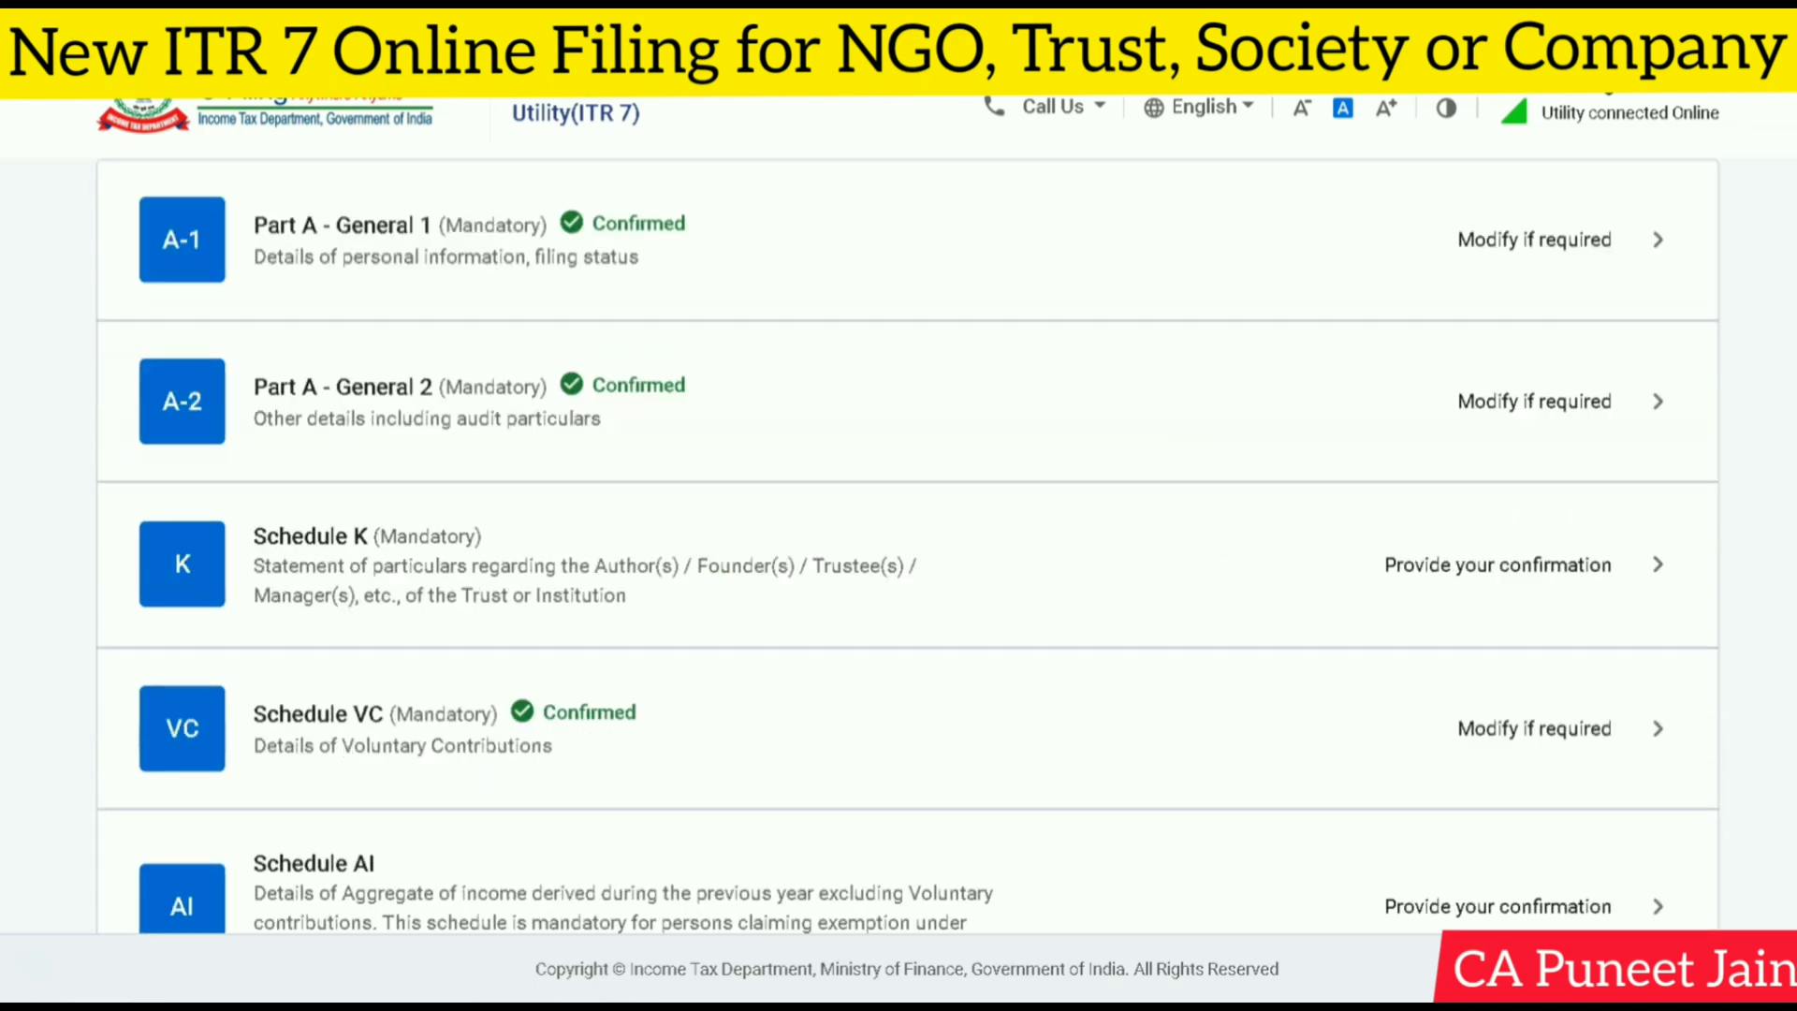
scroll(1273, 459, down, 3)
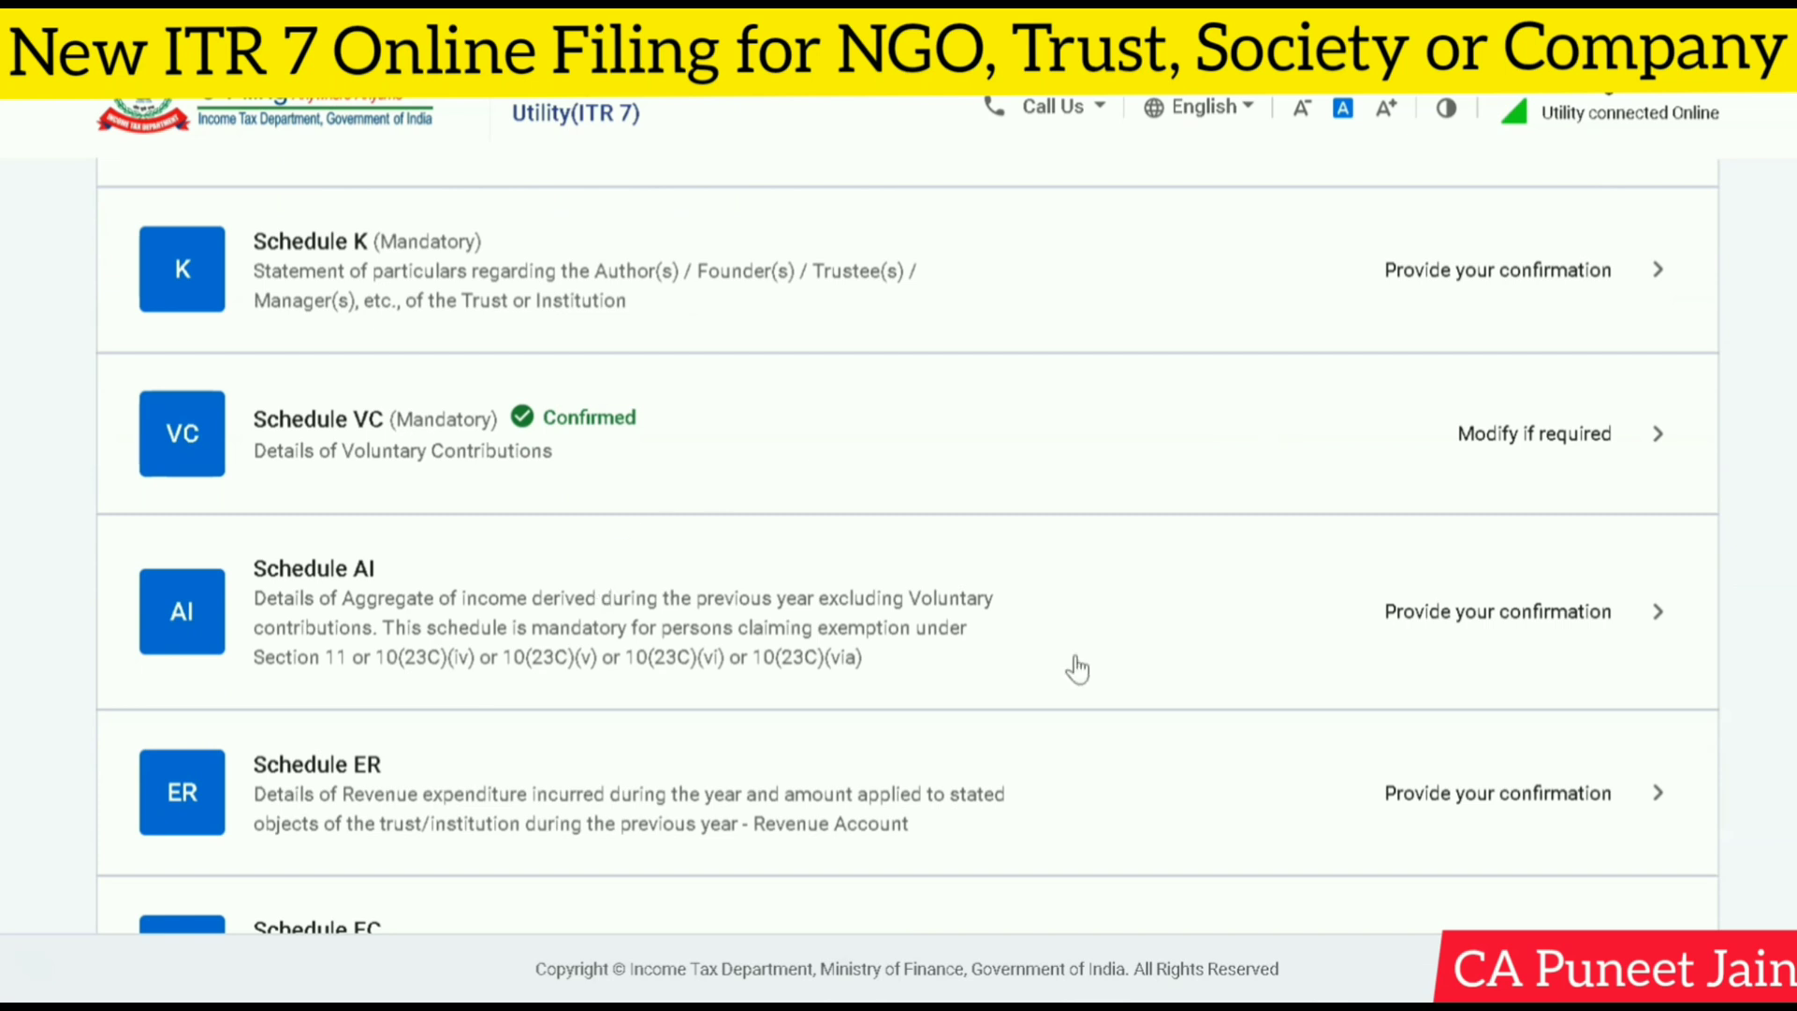
scroll(1077, 668, down, 1)
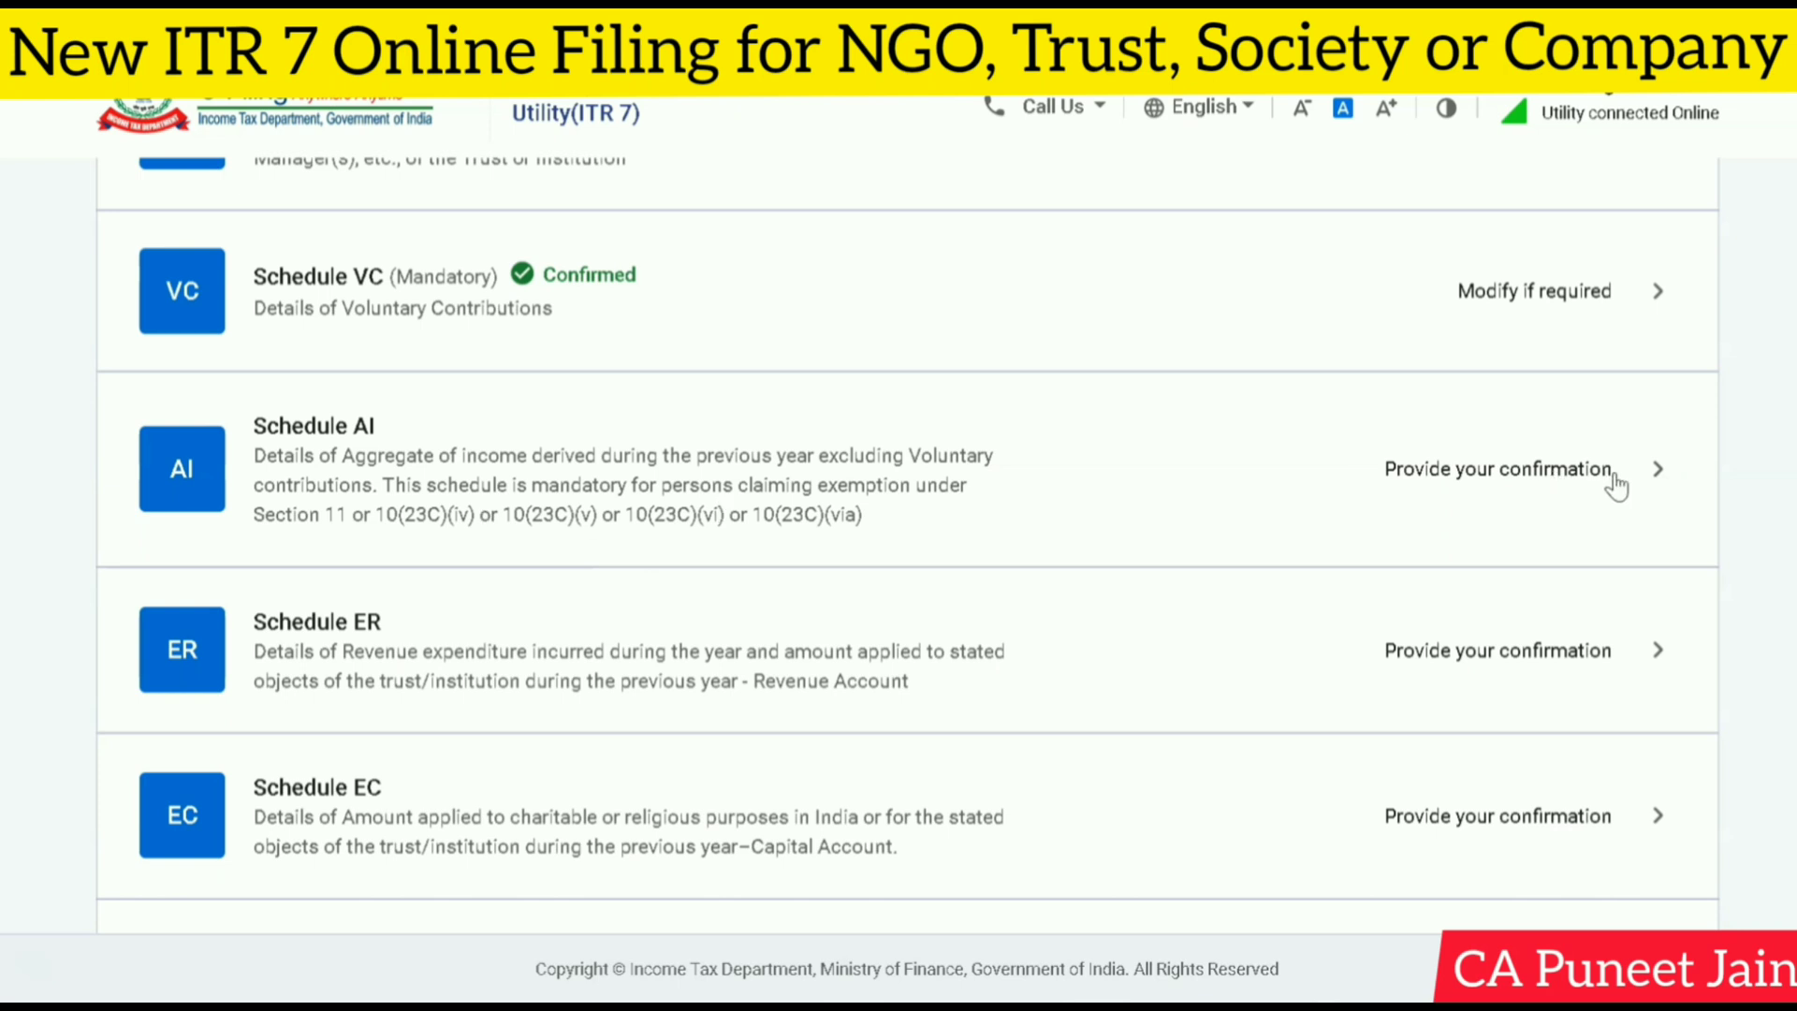
click(1662, 471)
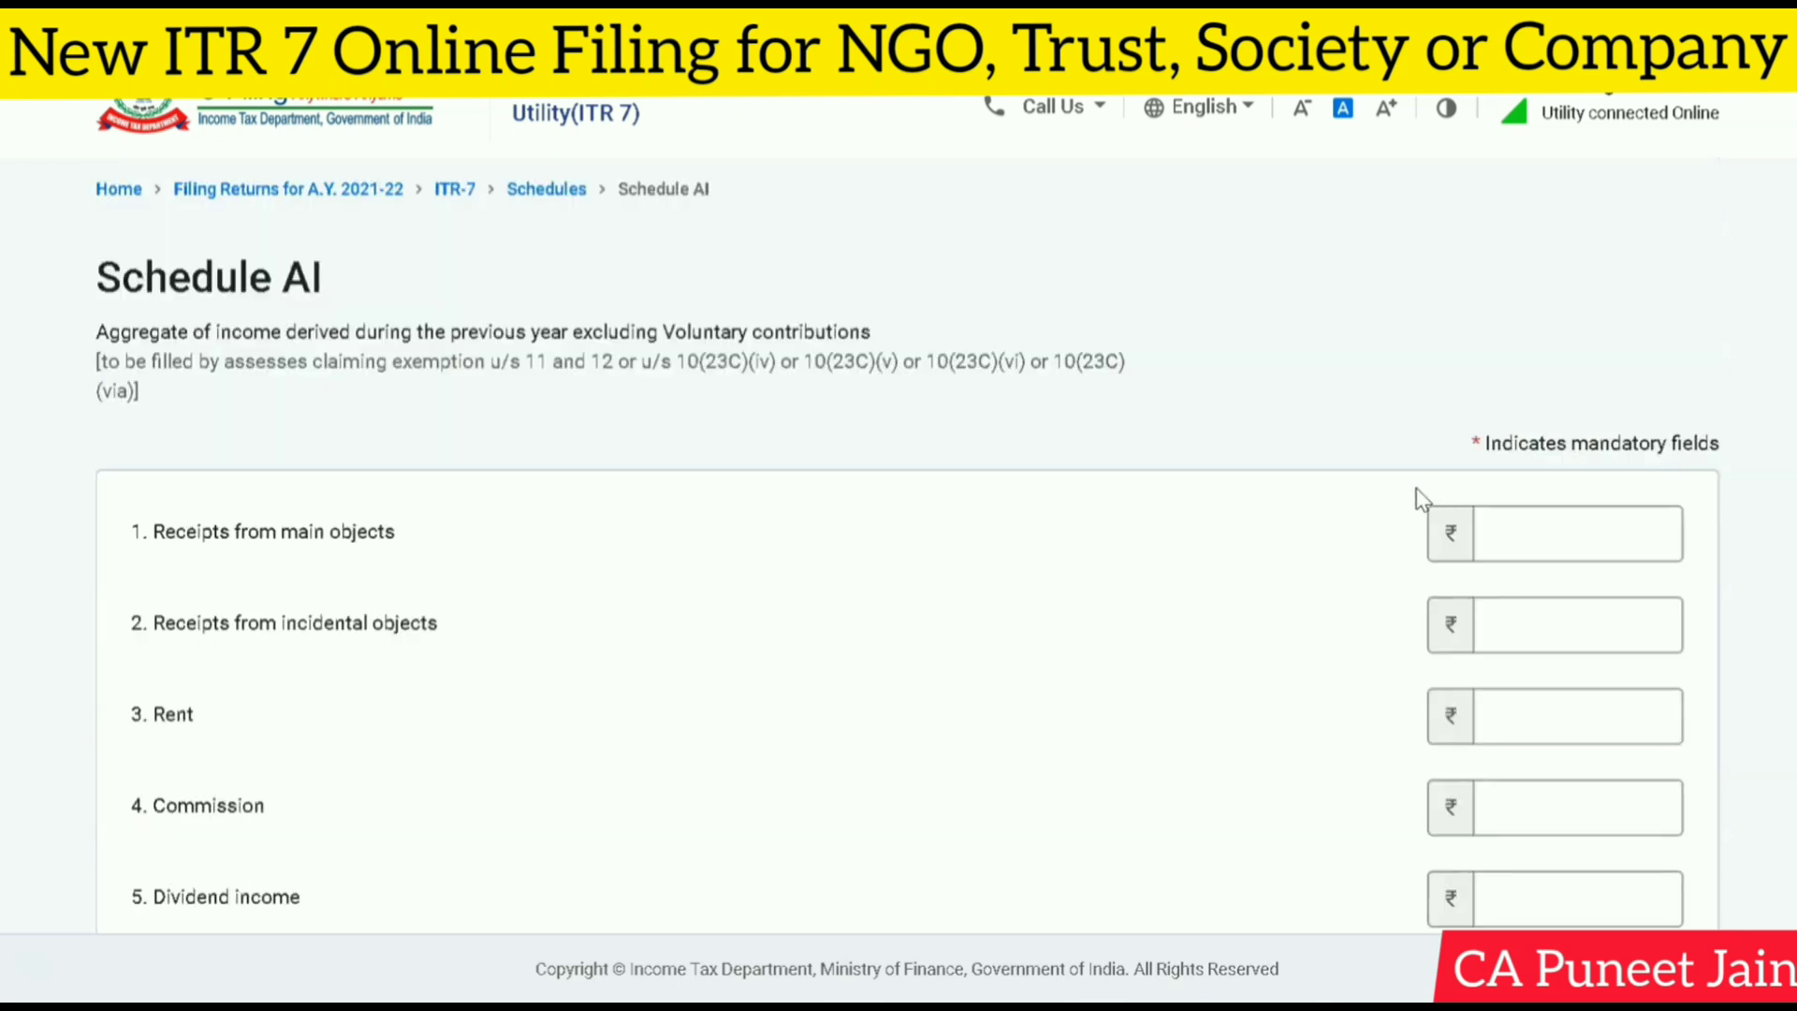
Step: Examine the income heads of Schedule AI, from receipts from main objects to any other income and the totals
scroll(1053, 389, down, 3)
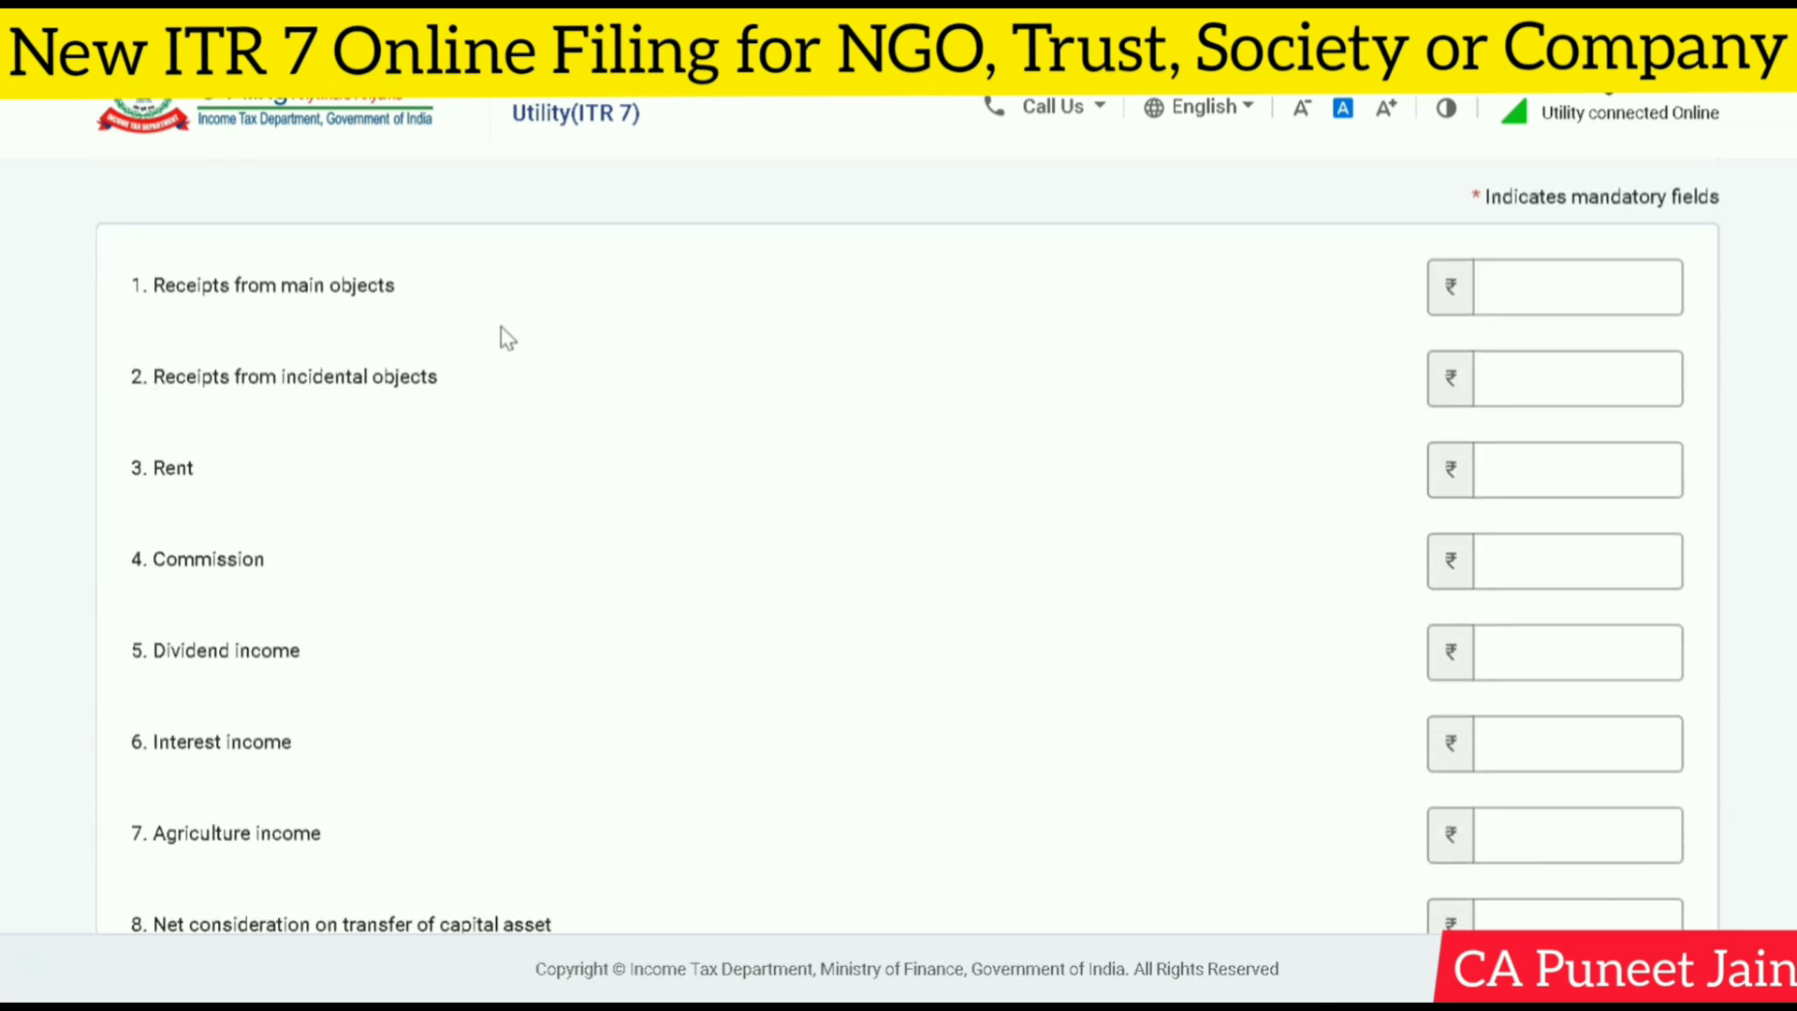
scroll(374, 470, up, 3)
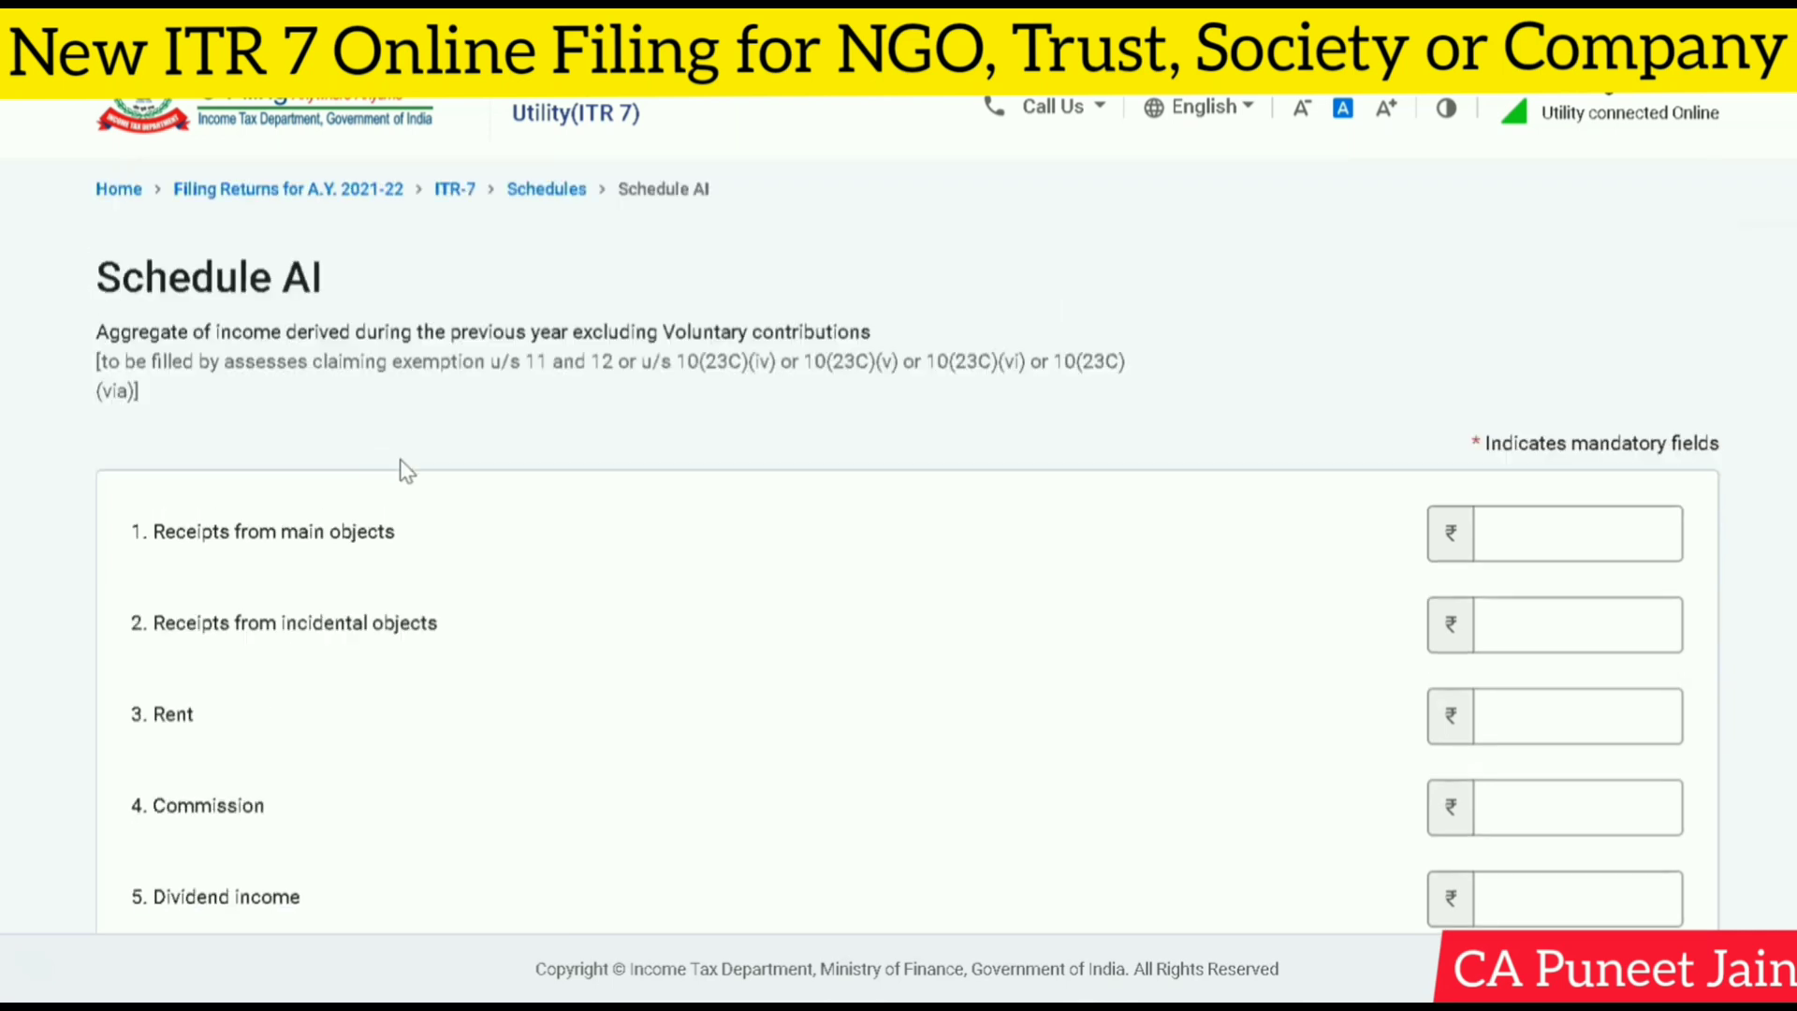
scroll(405, 471, down, 3)
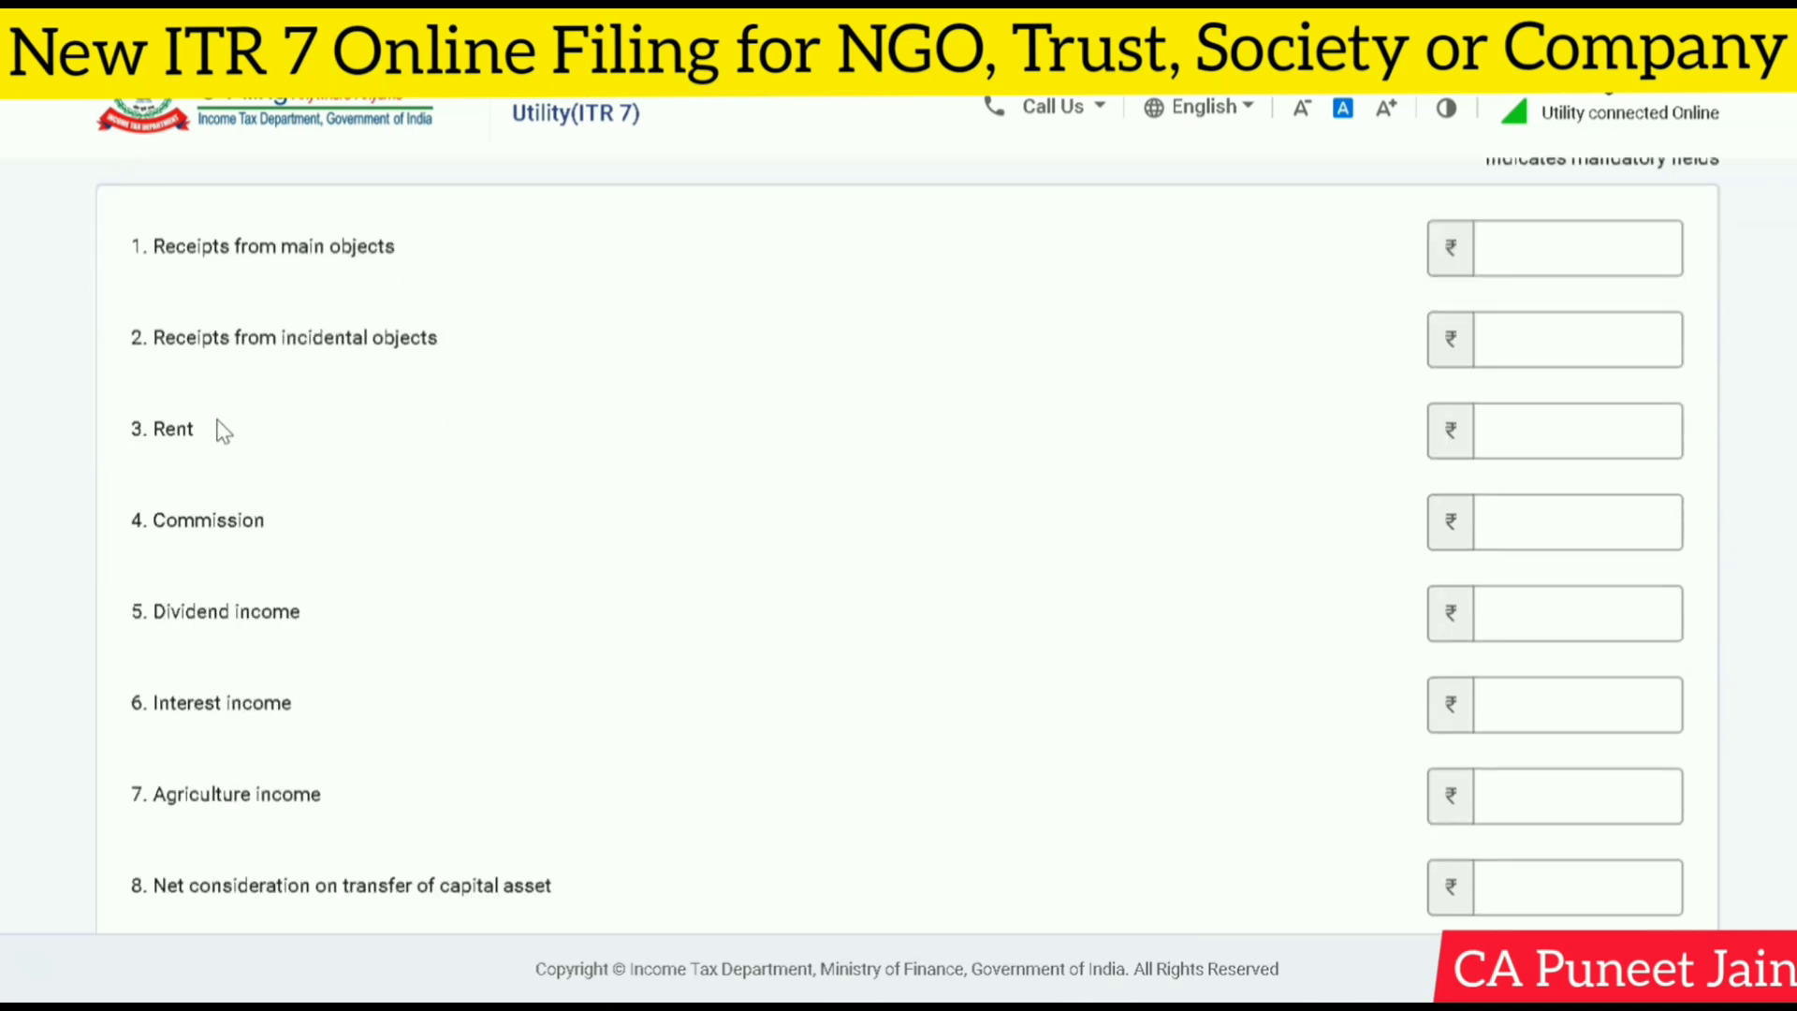
scroll(316, 527, down, 2)
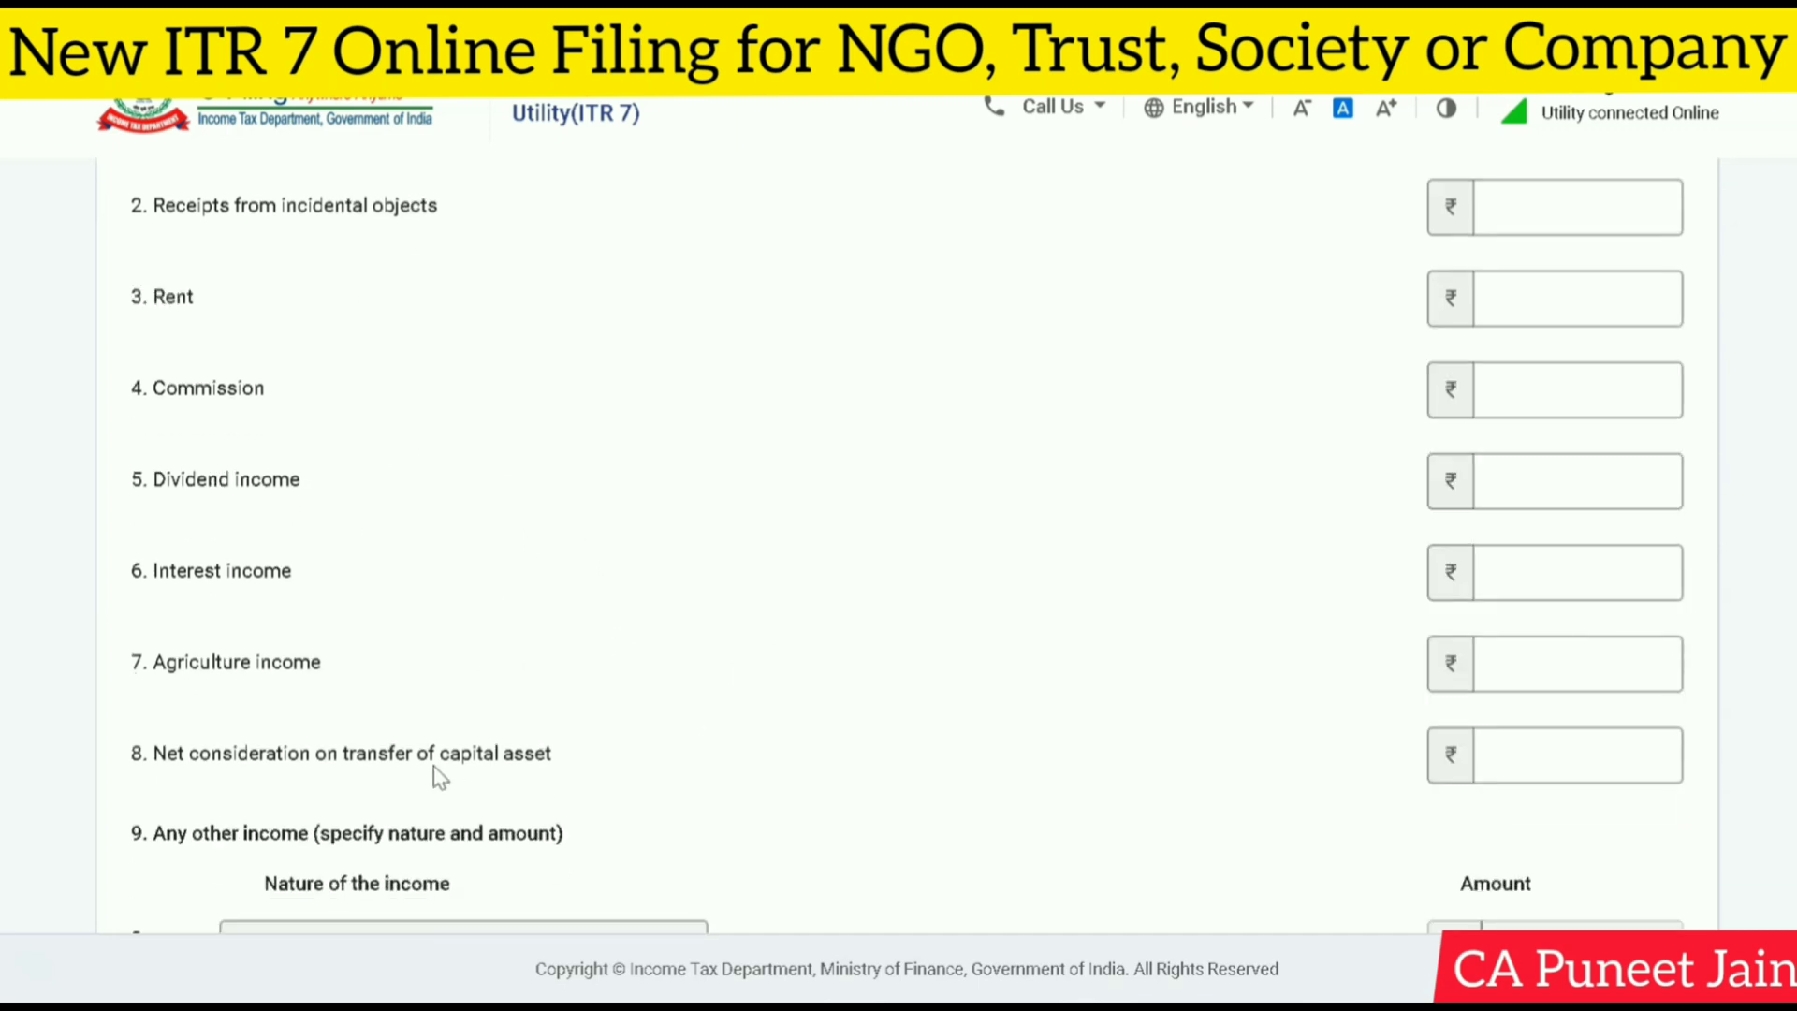
scroll(343, 778, down, 2)
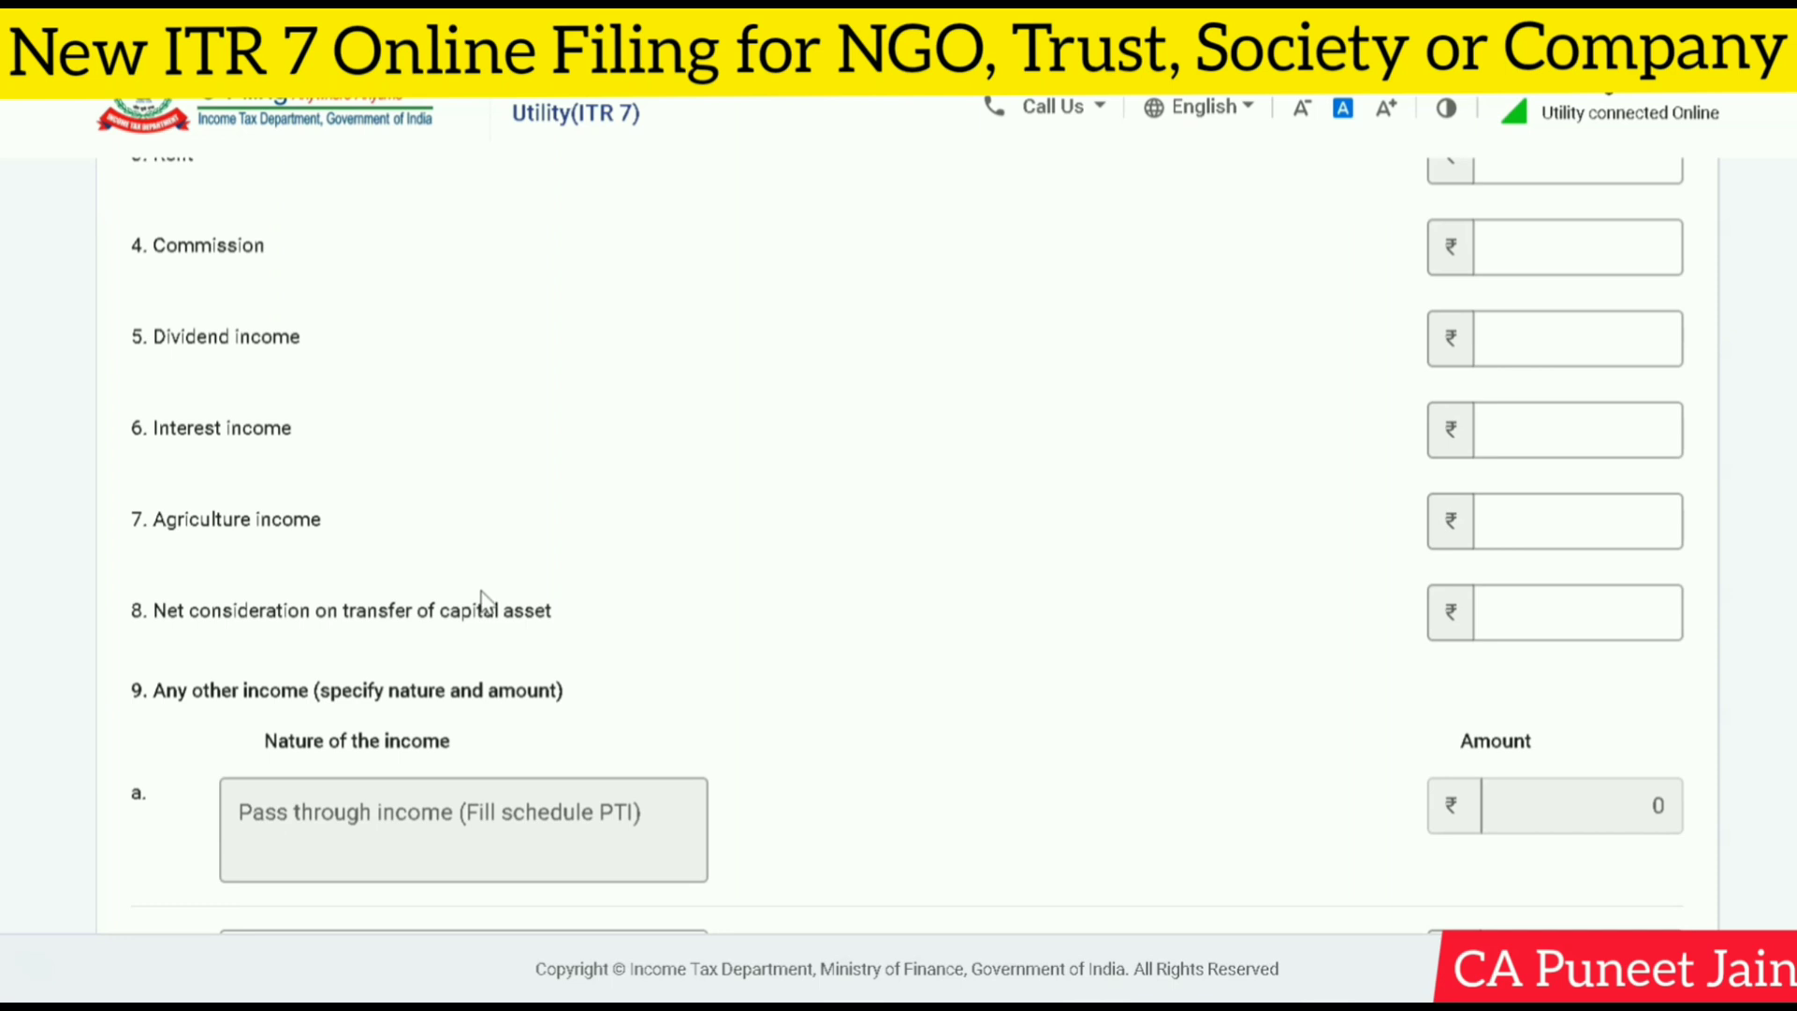
scroll(734, 525, down, 2)
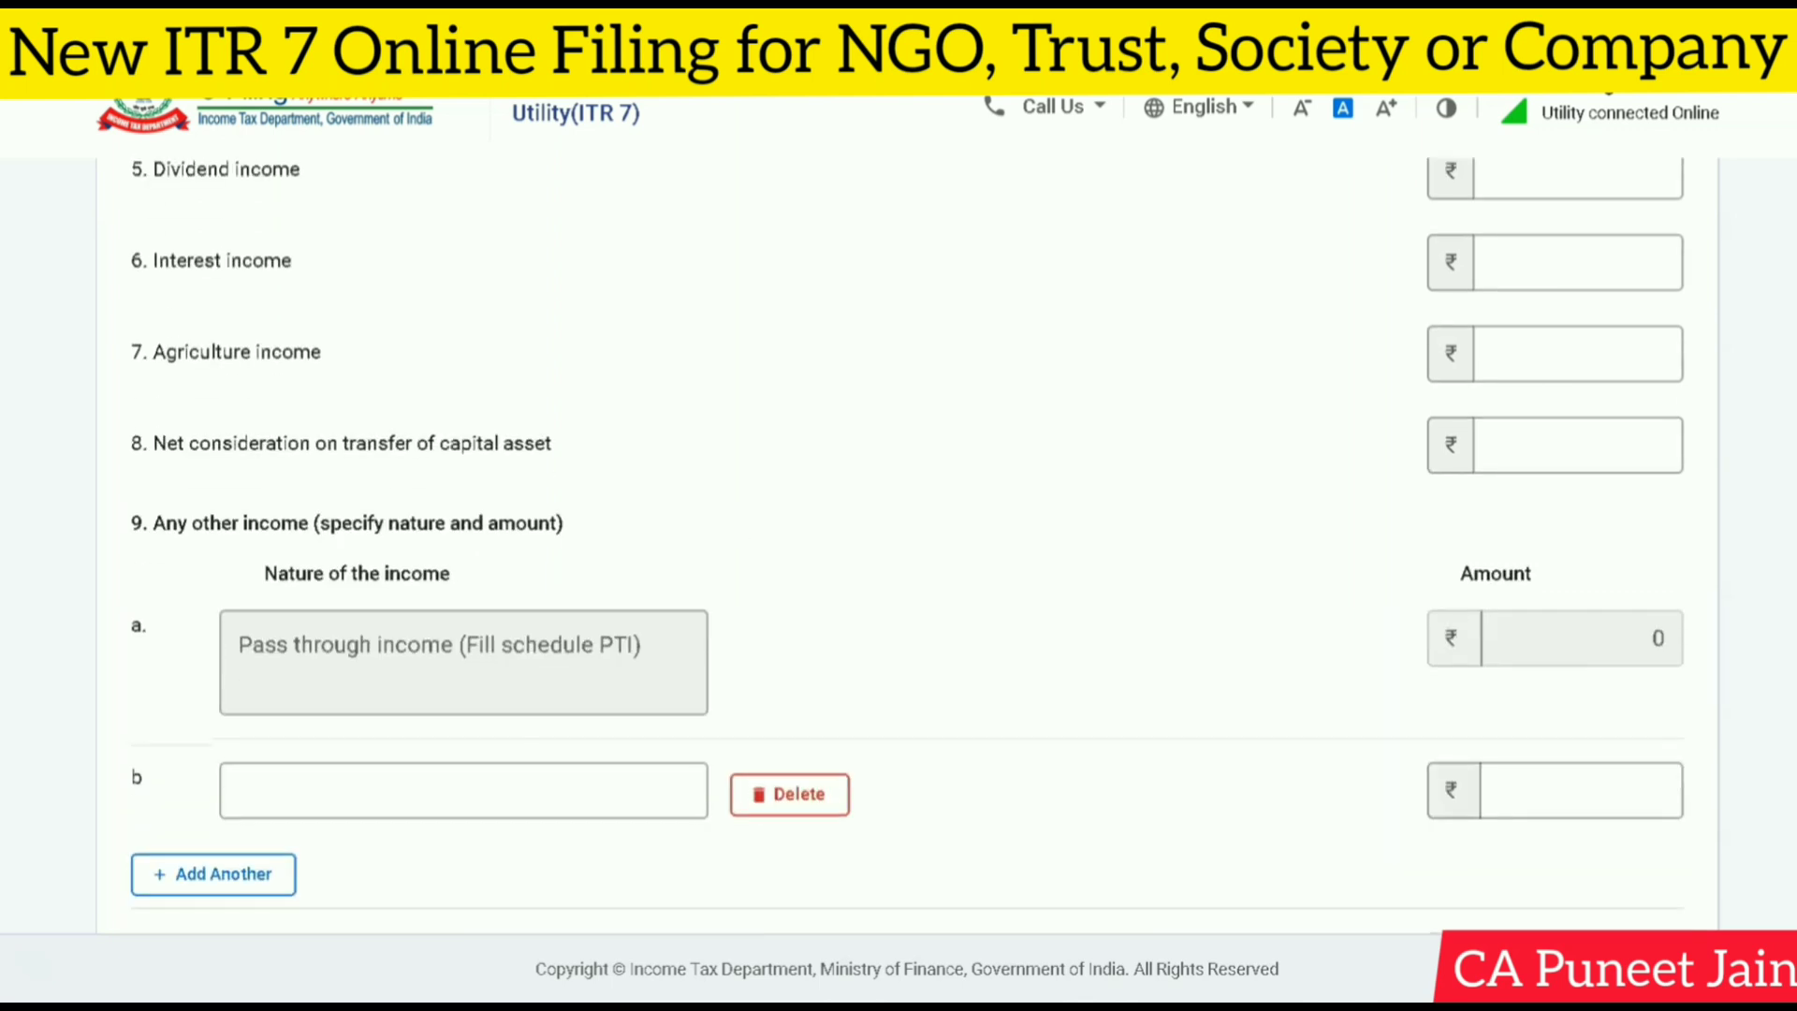
scroll(734, 525, up, 4)
scroll(565, 601, up, 2)
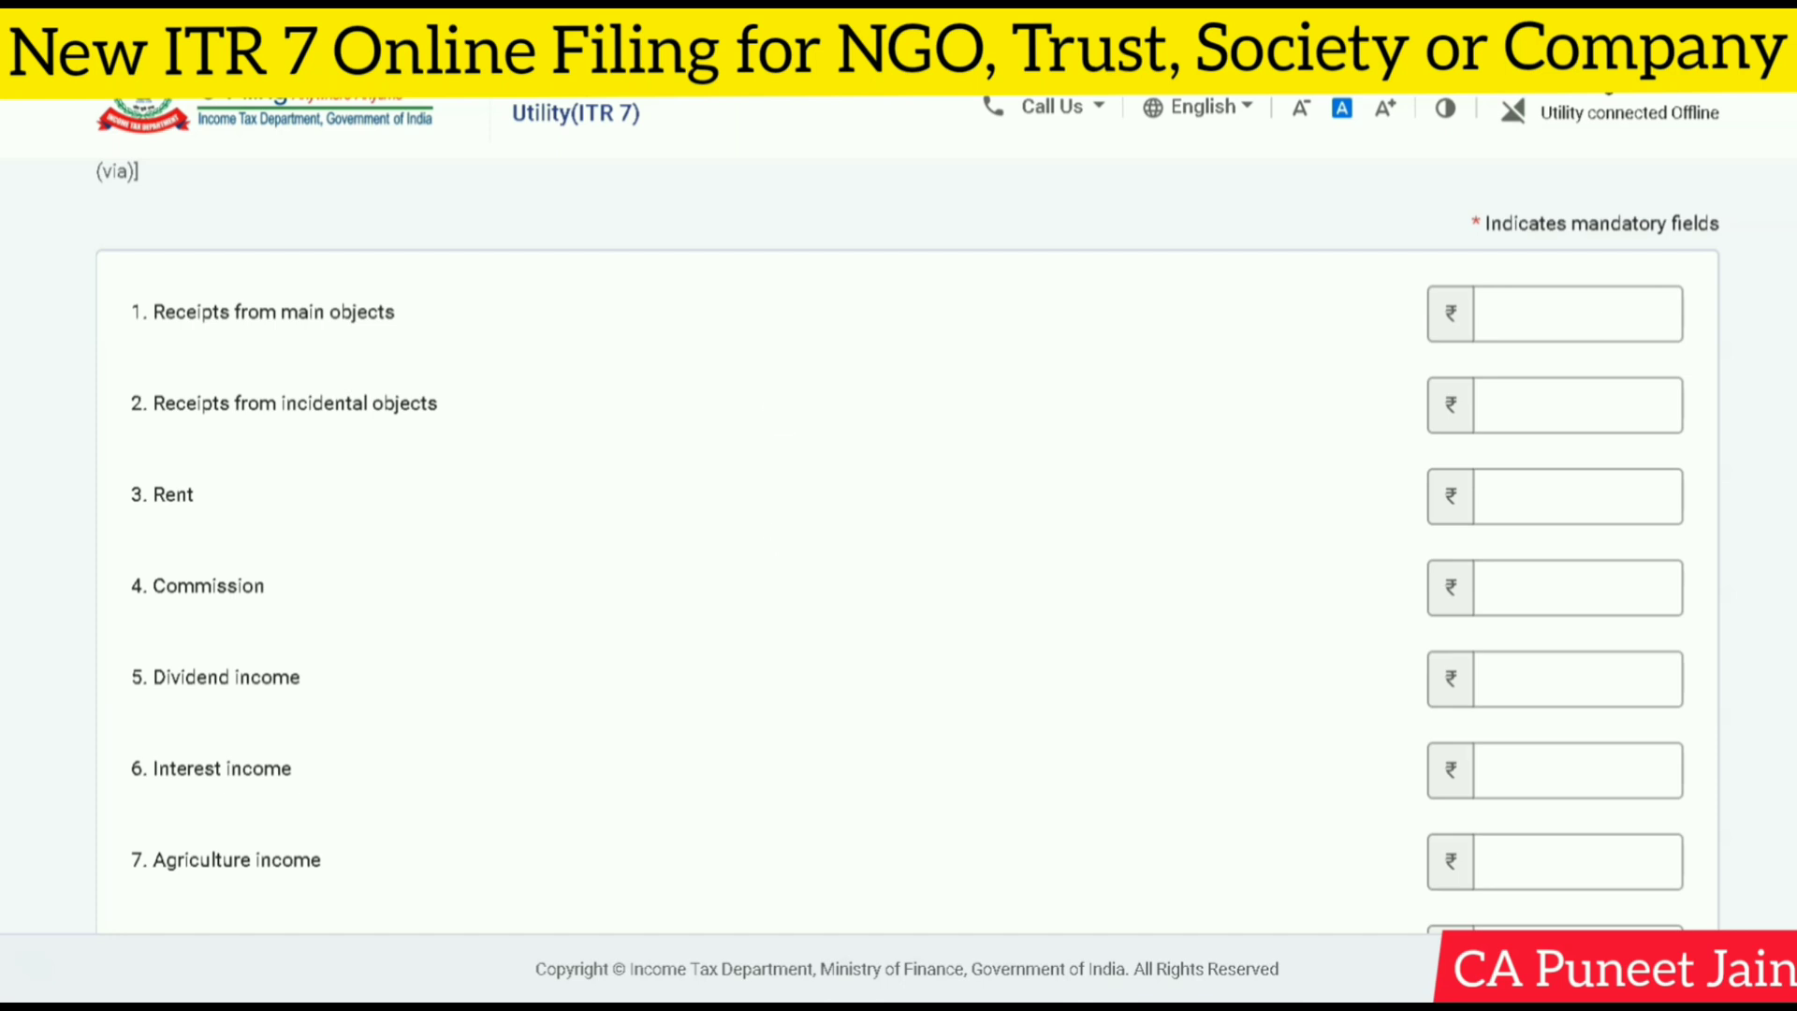
scroll(770, 397, down, 3)
scroll(907, 539, down, 5)
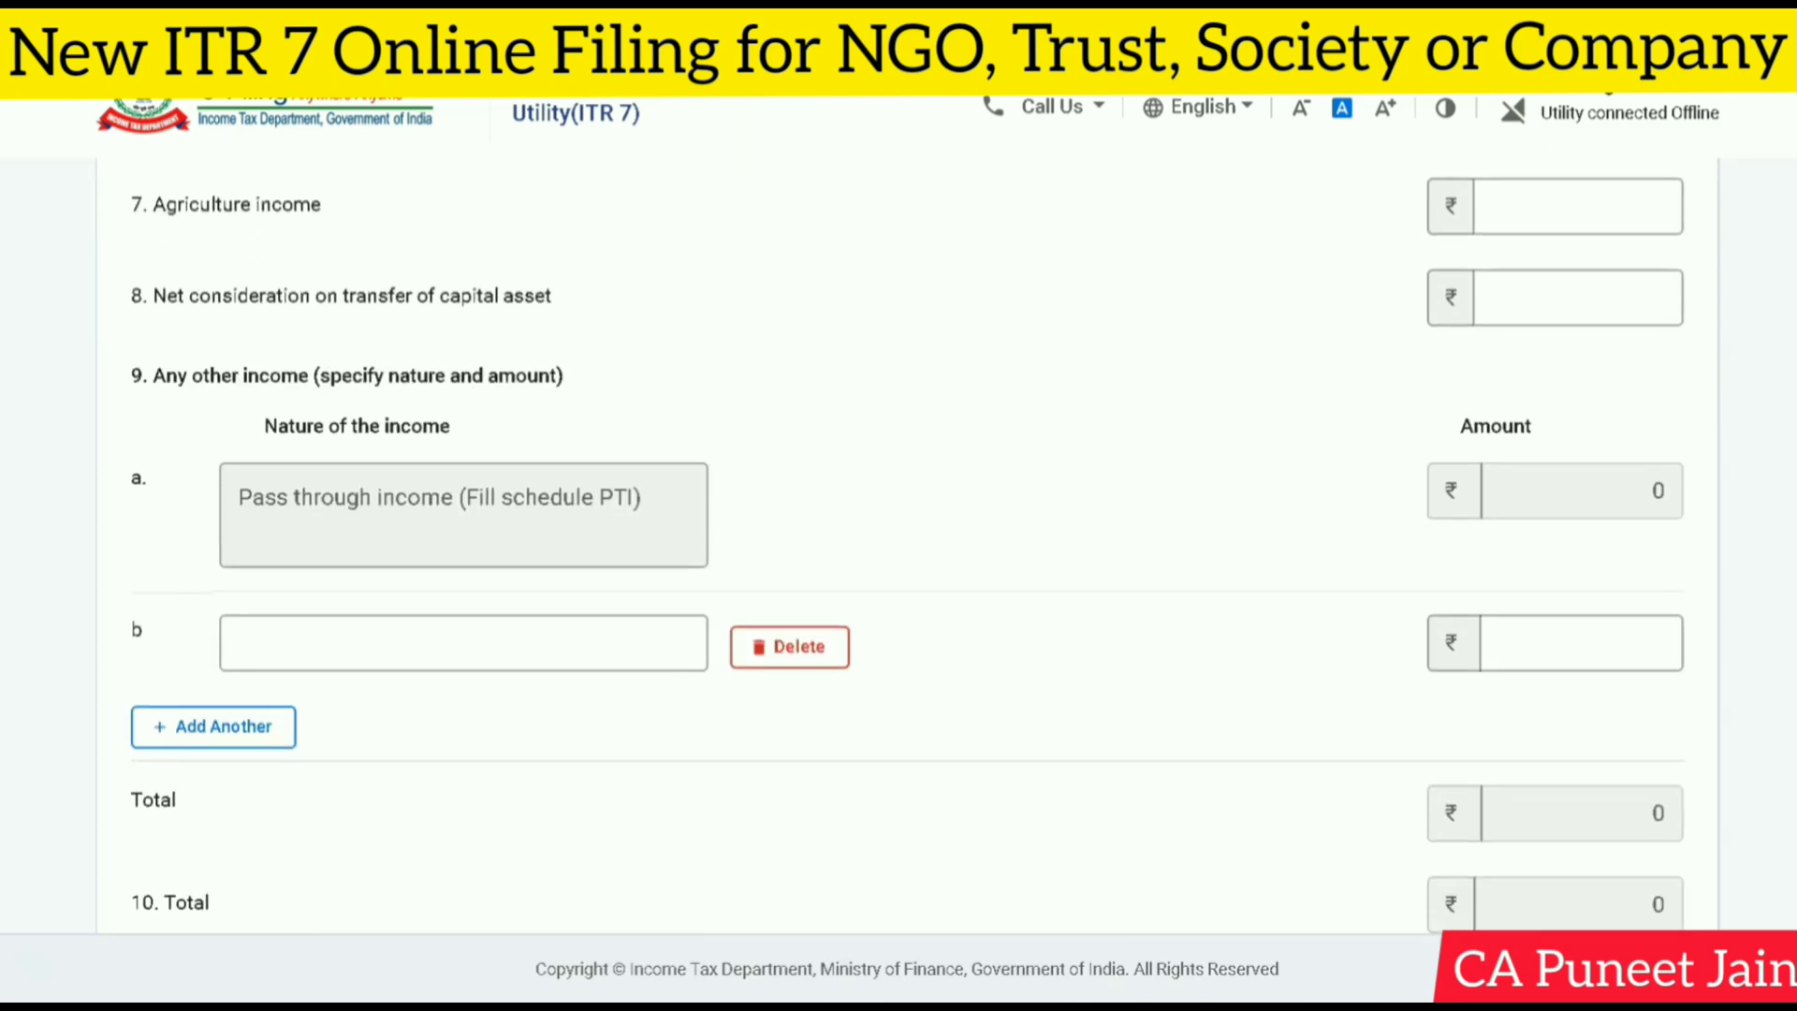
scroll(1164, 549, up, 6)
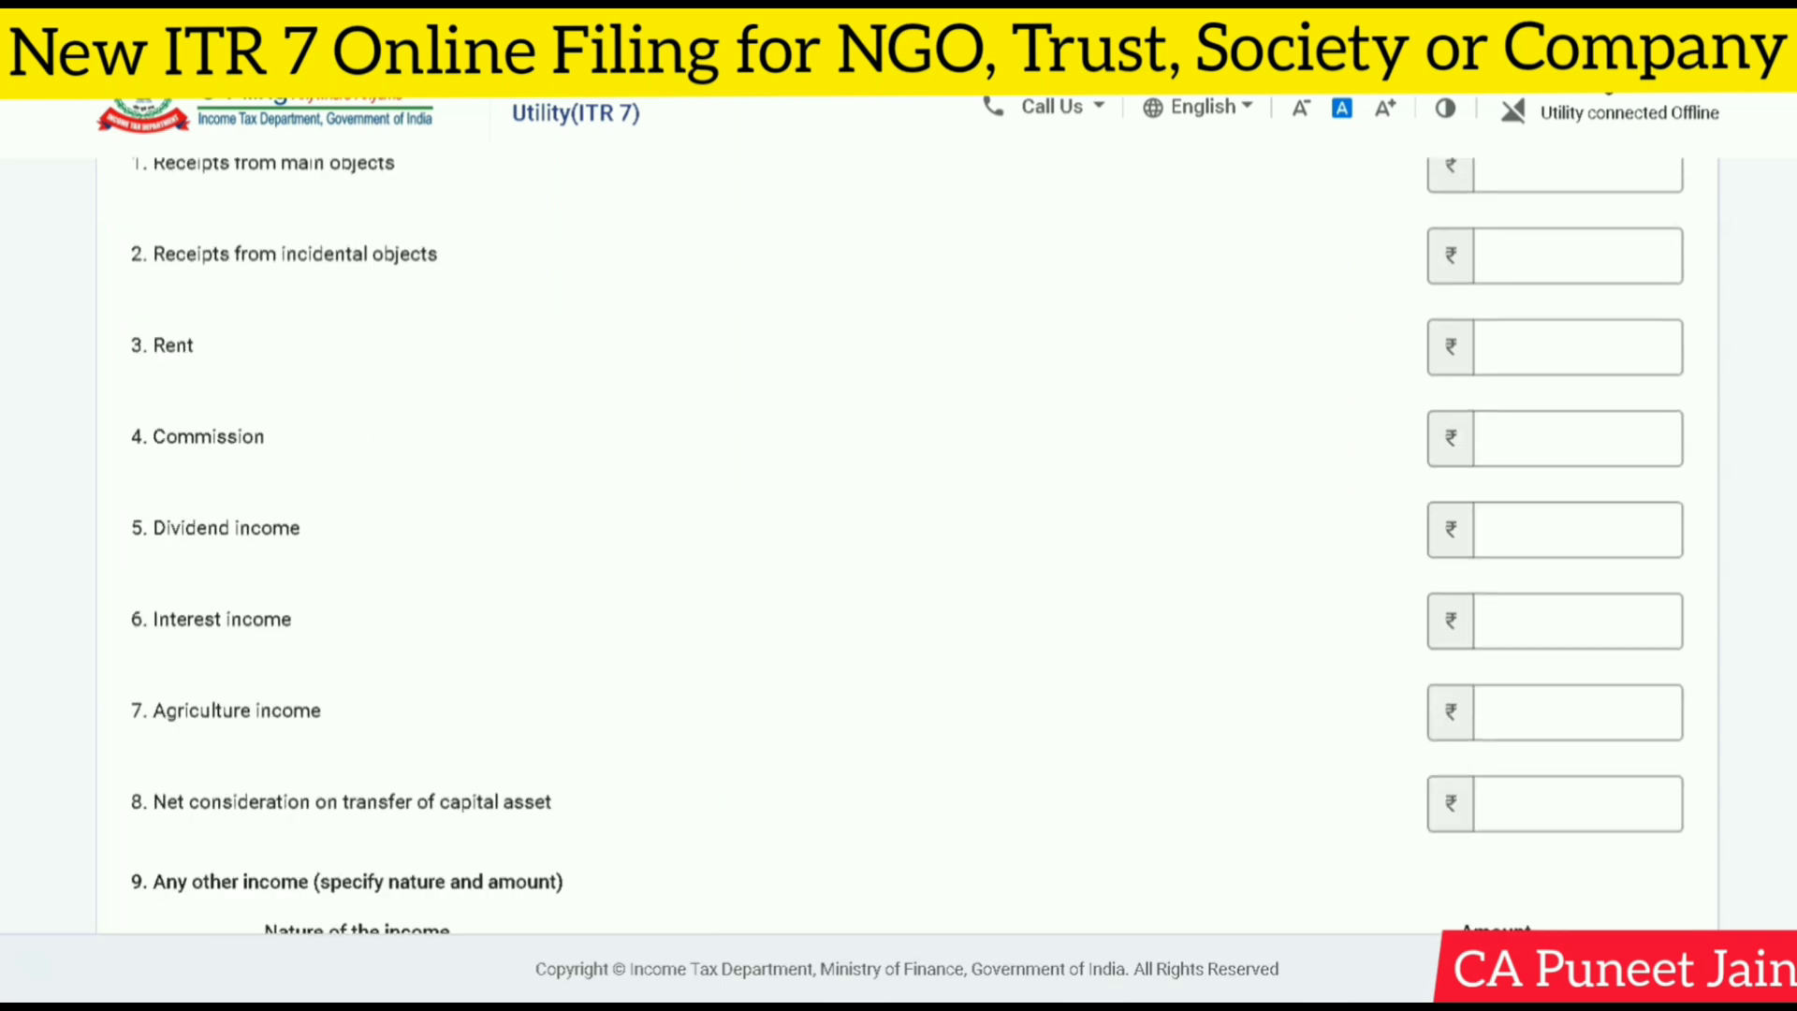
Step: Review the income heads of Schedule AI and confirm the schedule without entering any amounts
scroll(679, 429, up, 3)
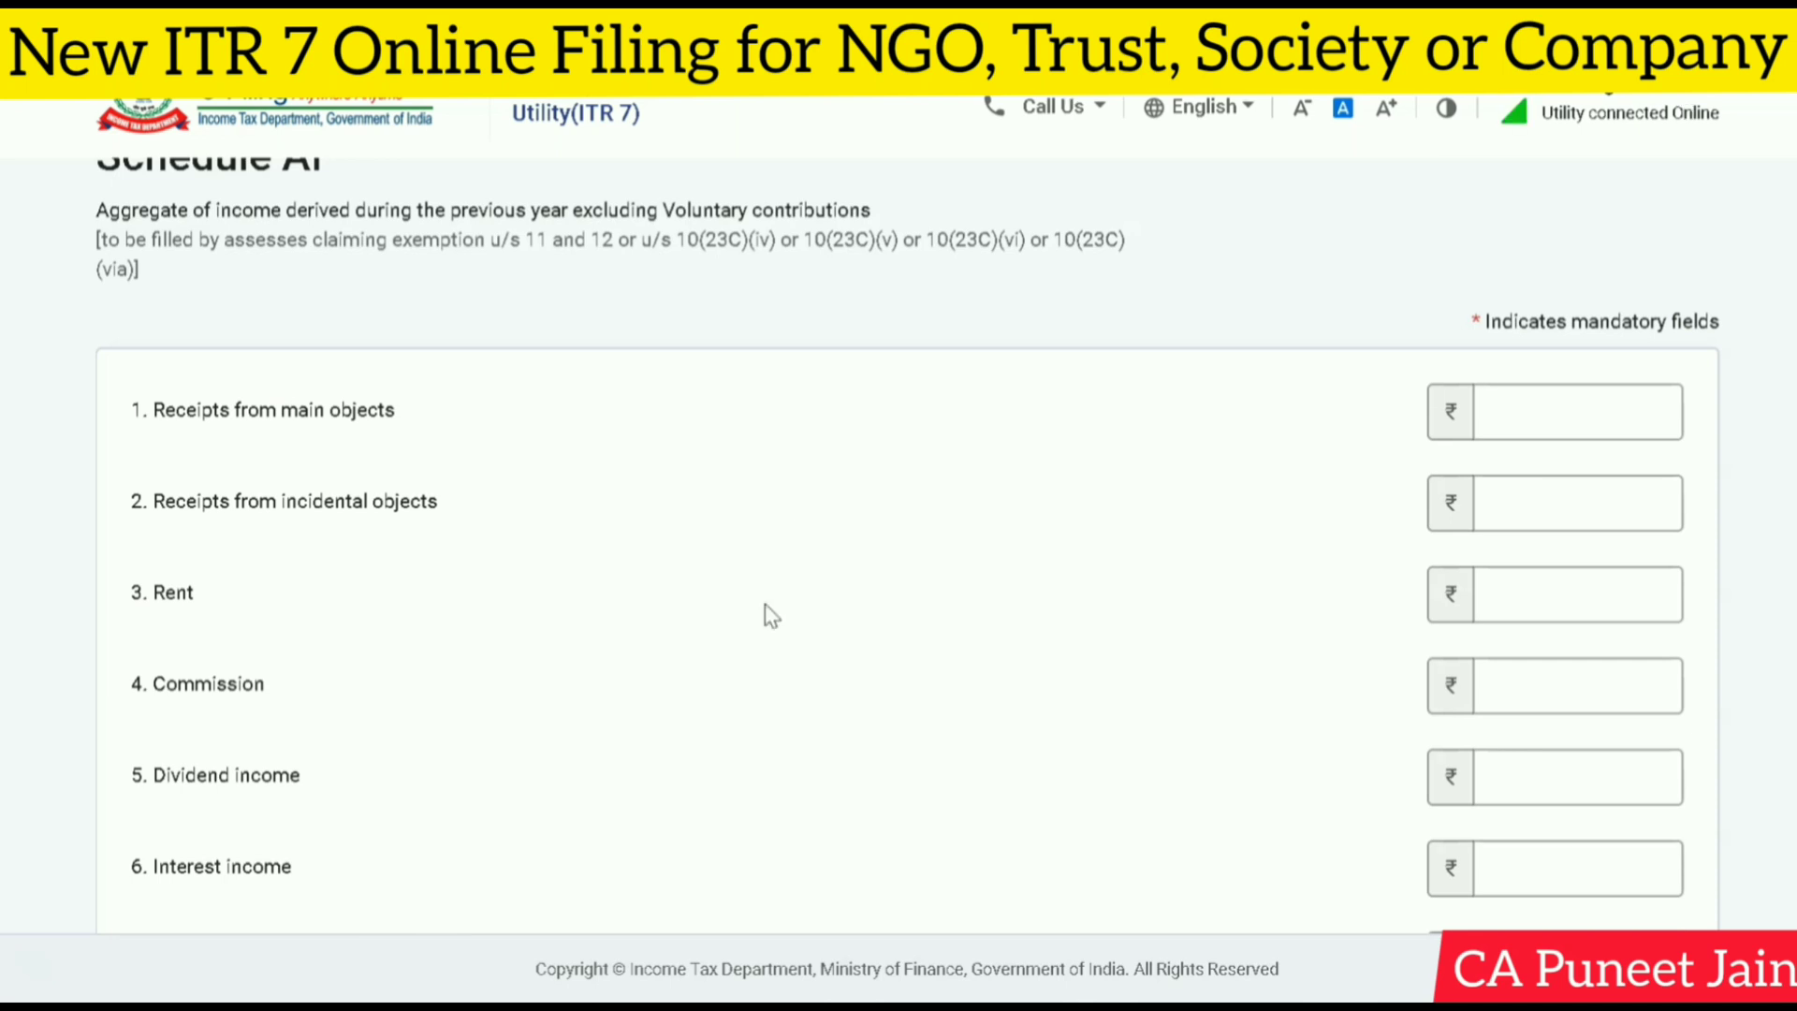
scroll(899, 543, down, 7)
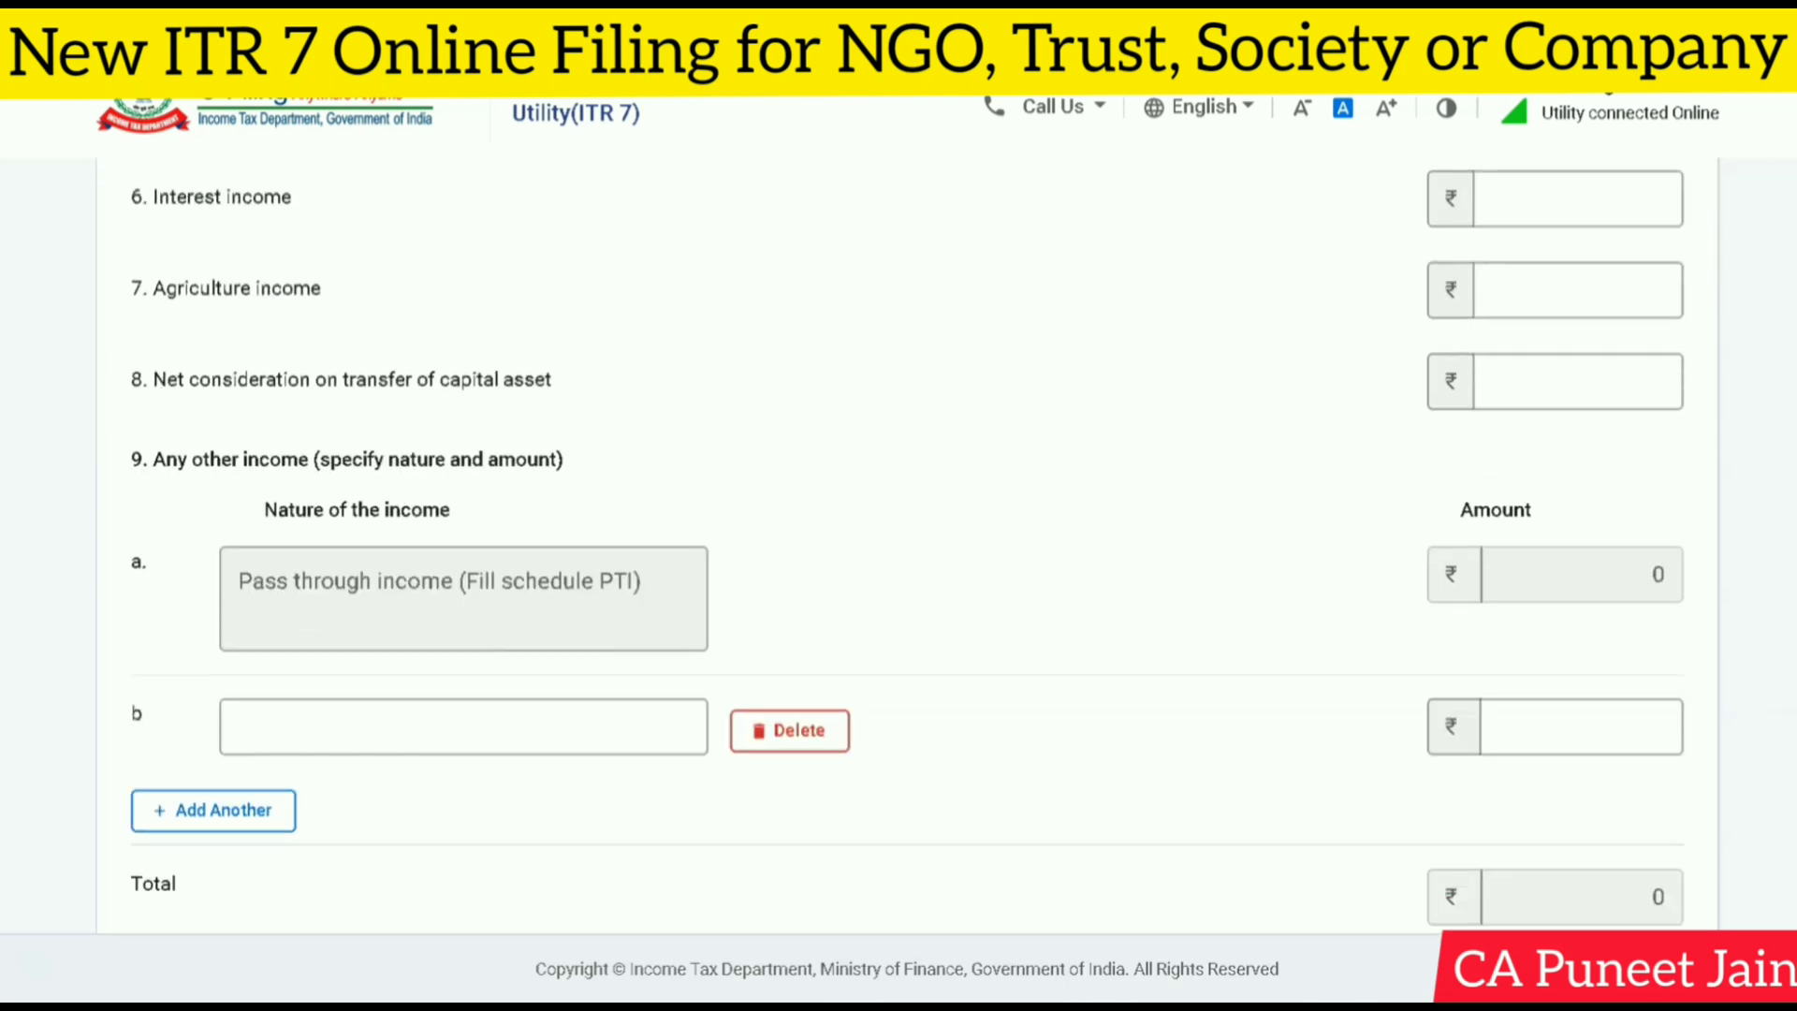
scroll(1217, 618, down, 2)
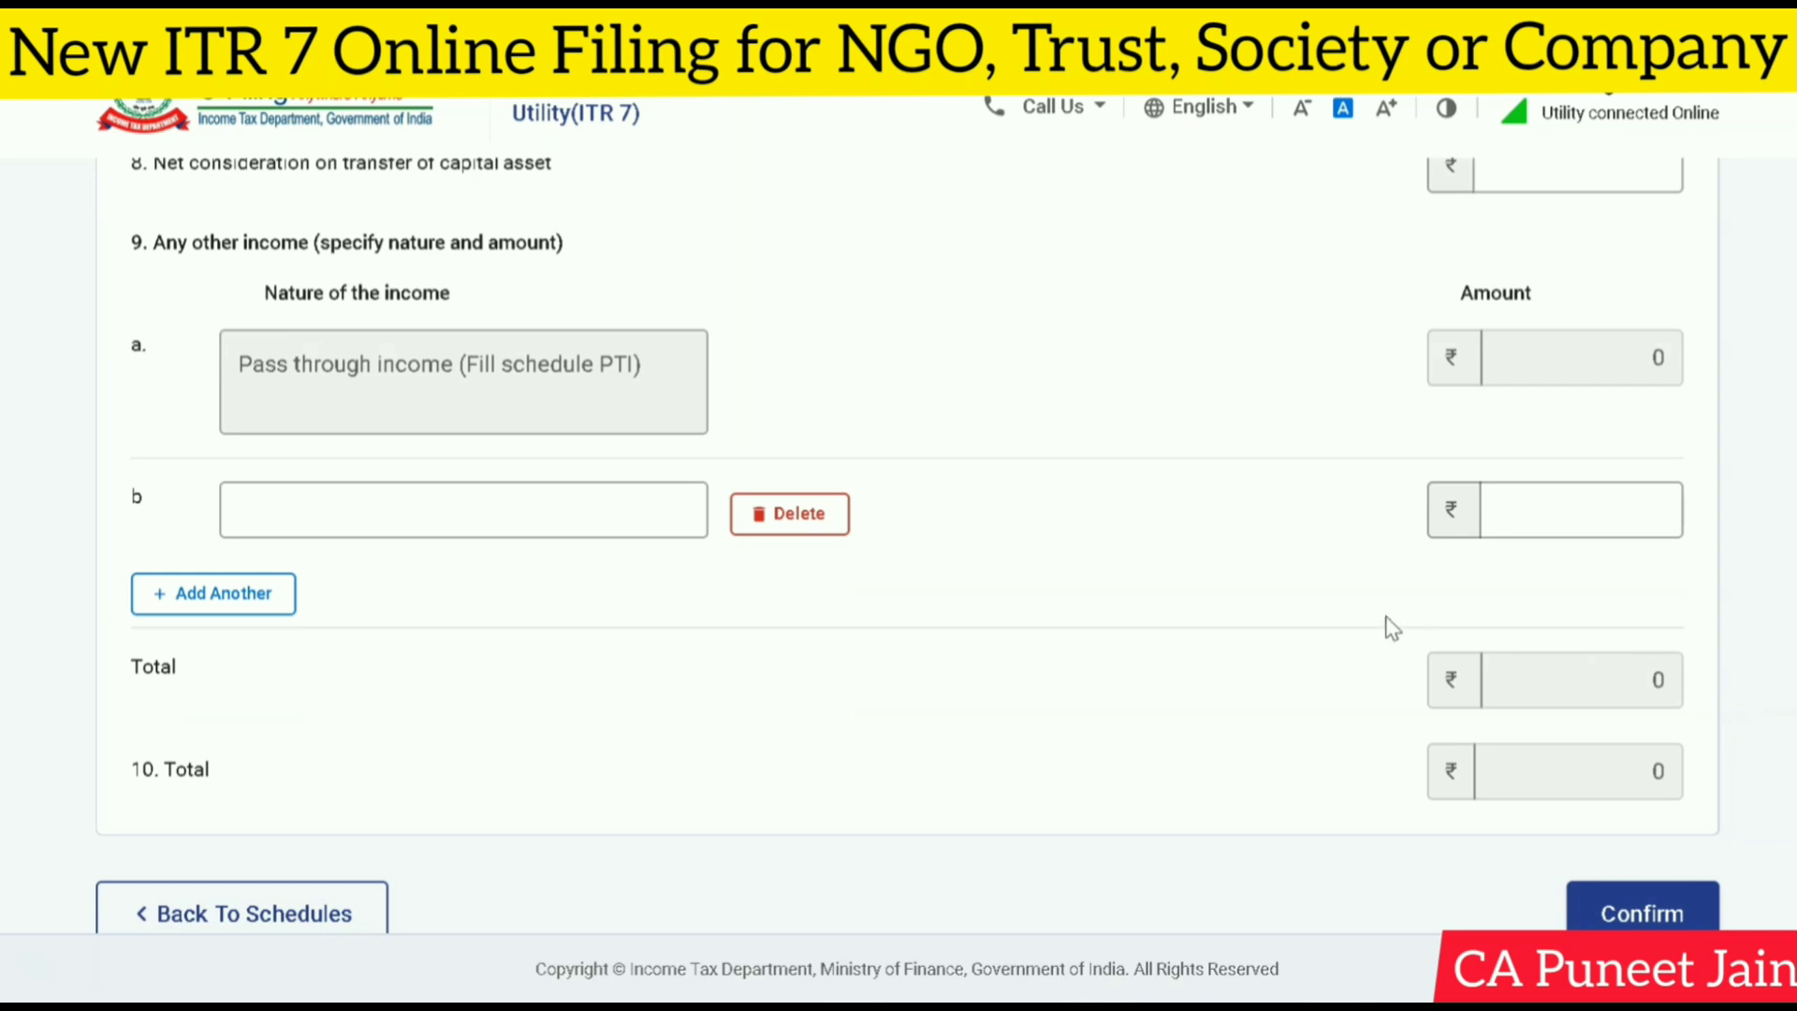
scroll(1390, 623, up, 3)
scroll(1392, 627, up, 6)
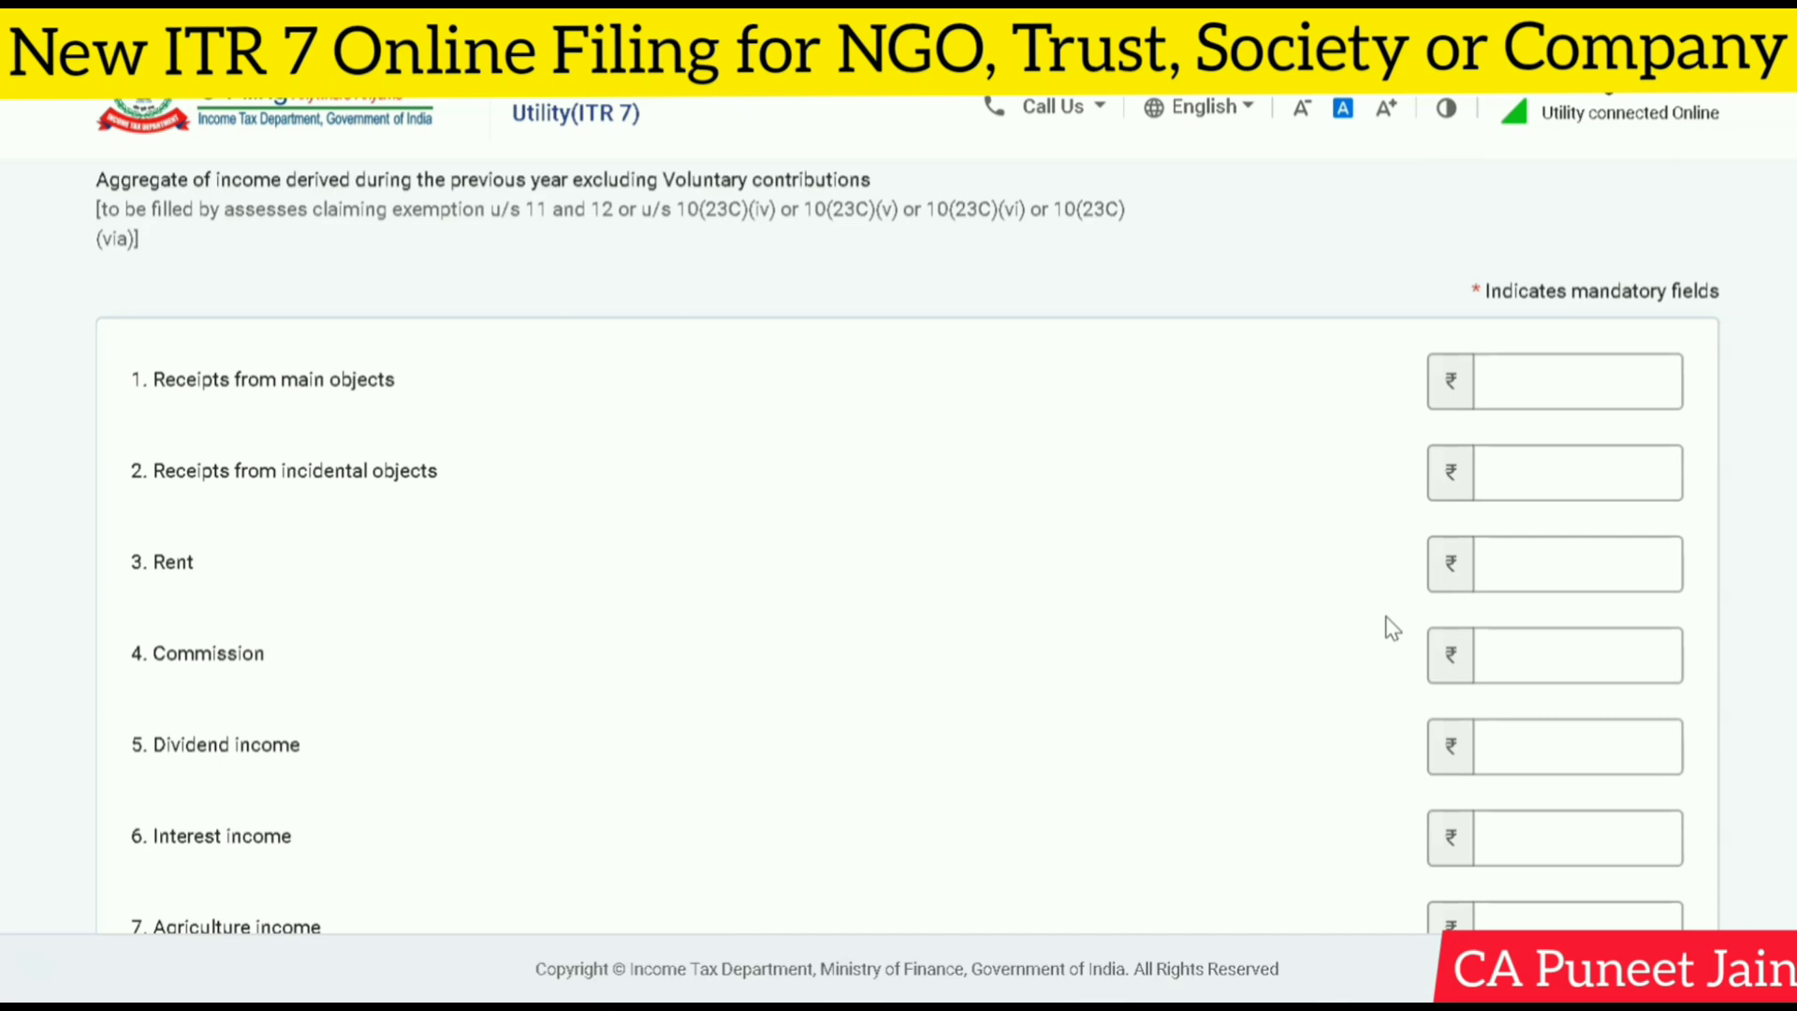
scroll(1416, 629, down, 10)
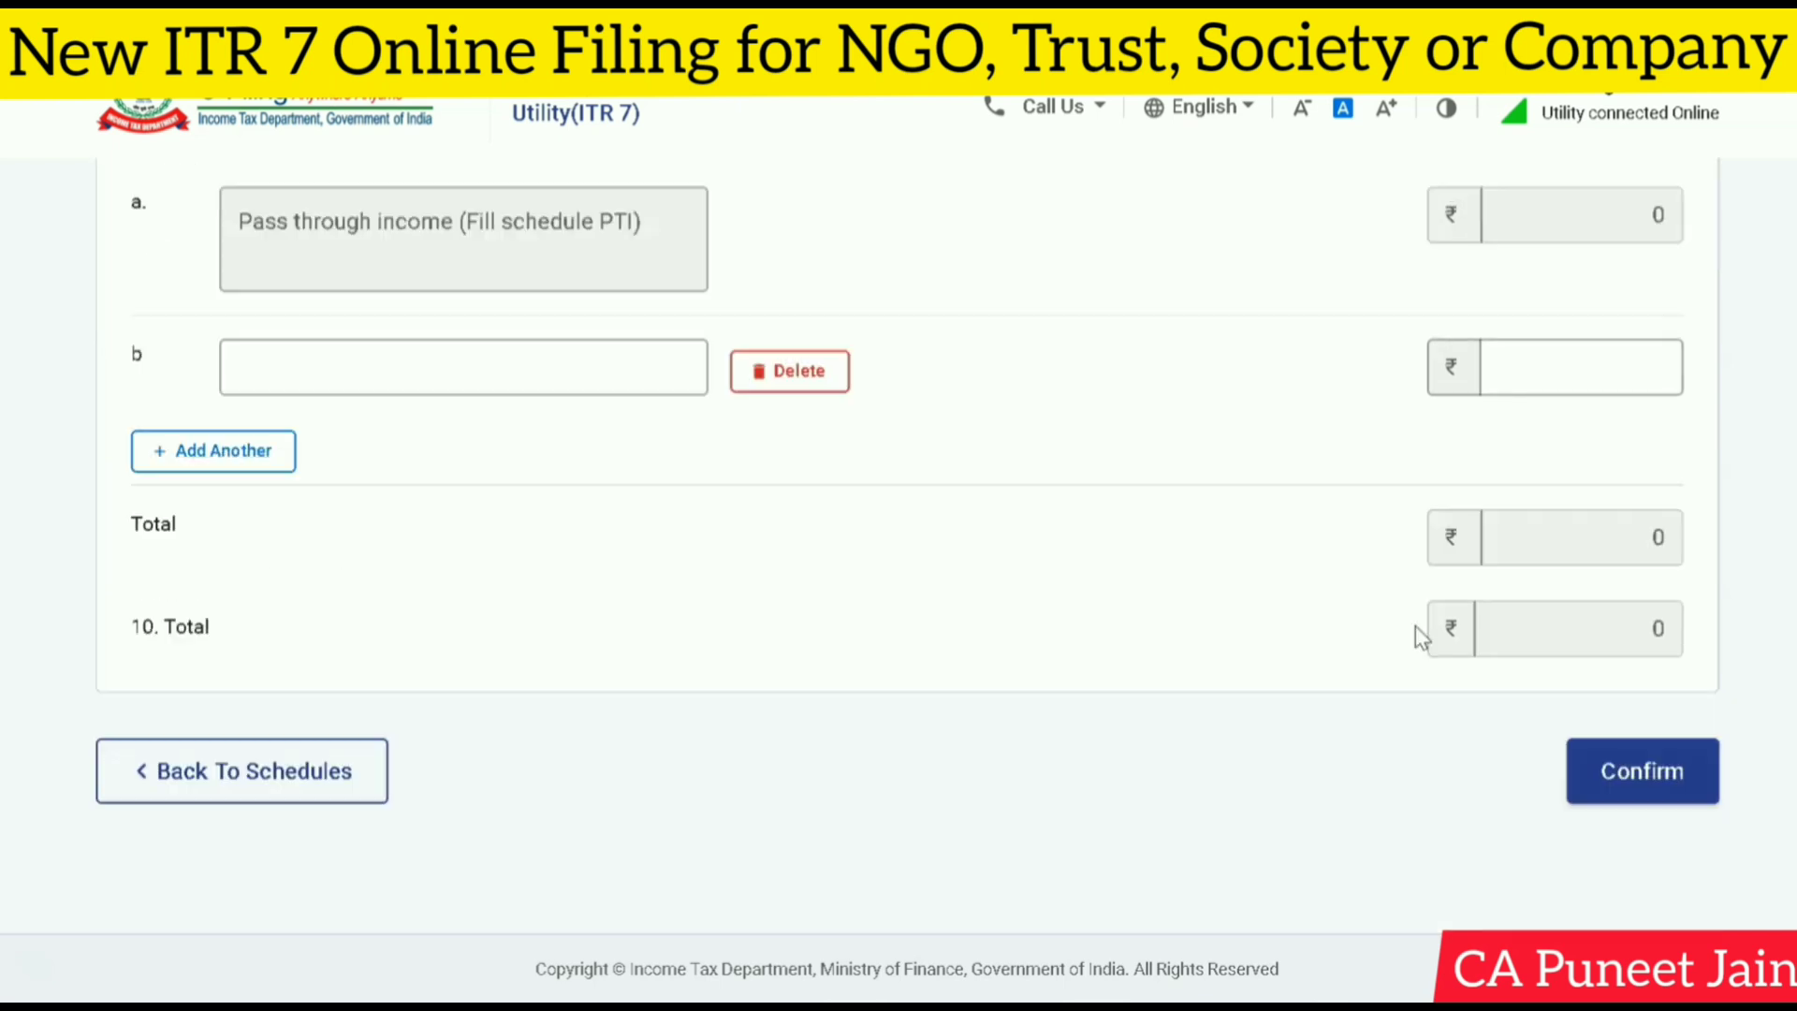
click(1638, 723)
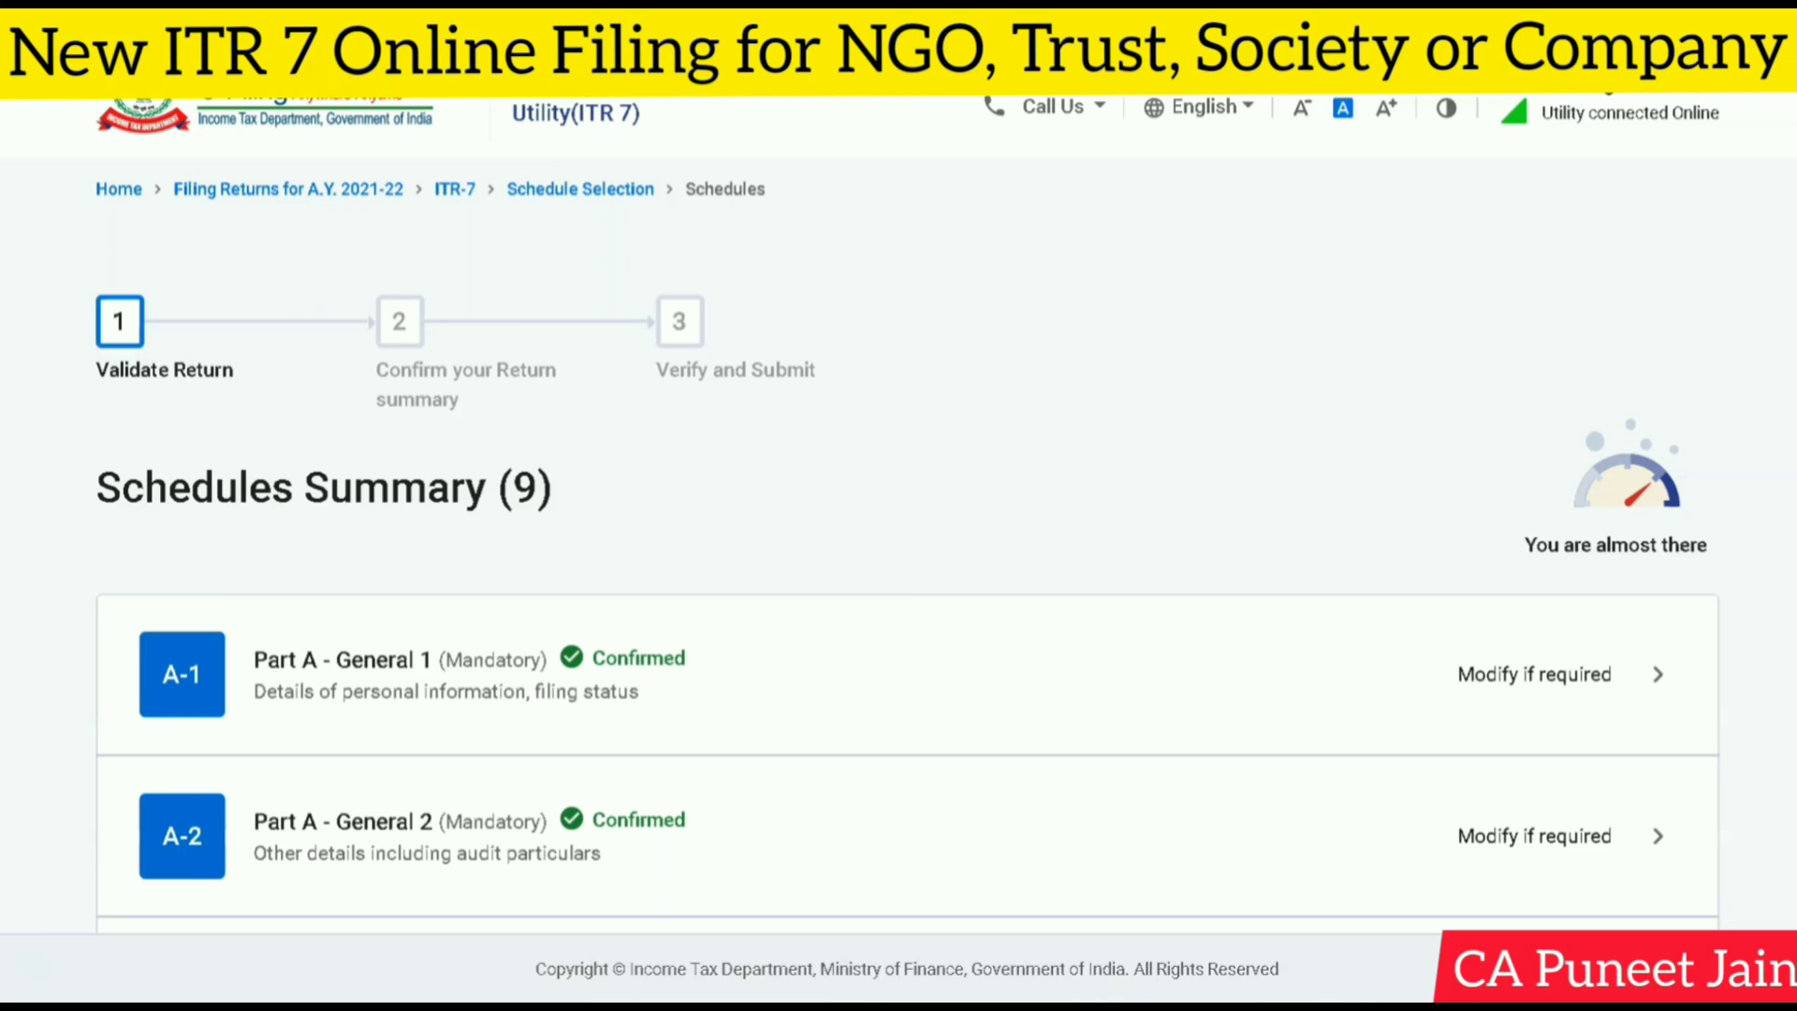
Step: Open Schedule ER, revenue expenditure and amount applied to the trust's stated objects, from the schedules summary
scroll(899, 543, down, 8)
scroll(323, 360, down, 2)
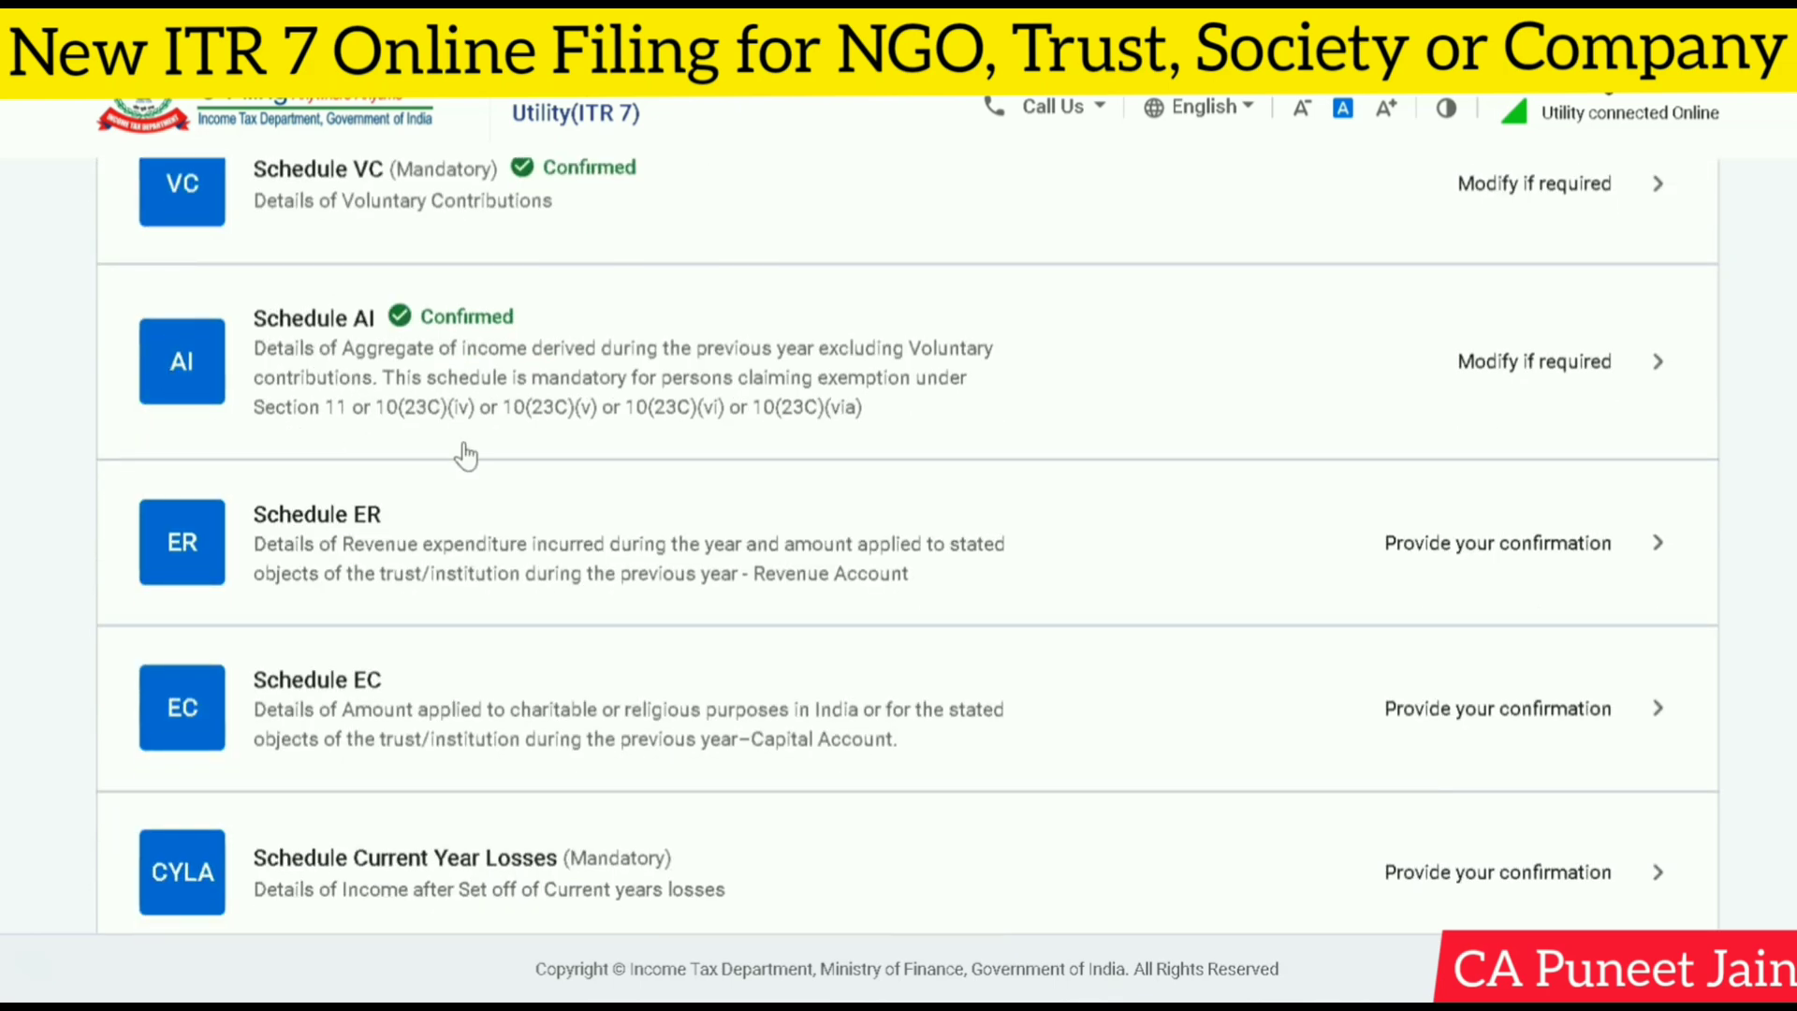
click(1628, 547)
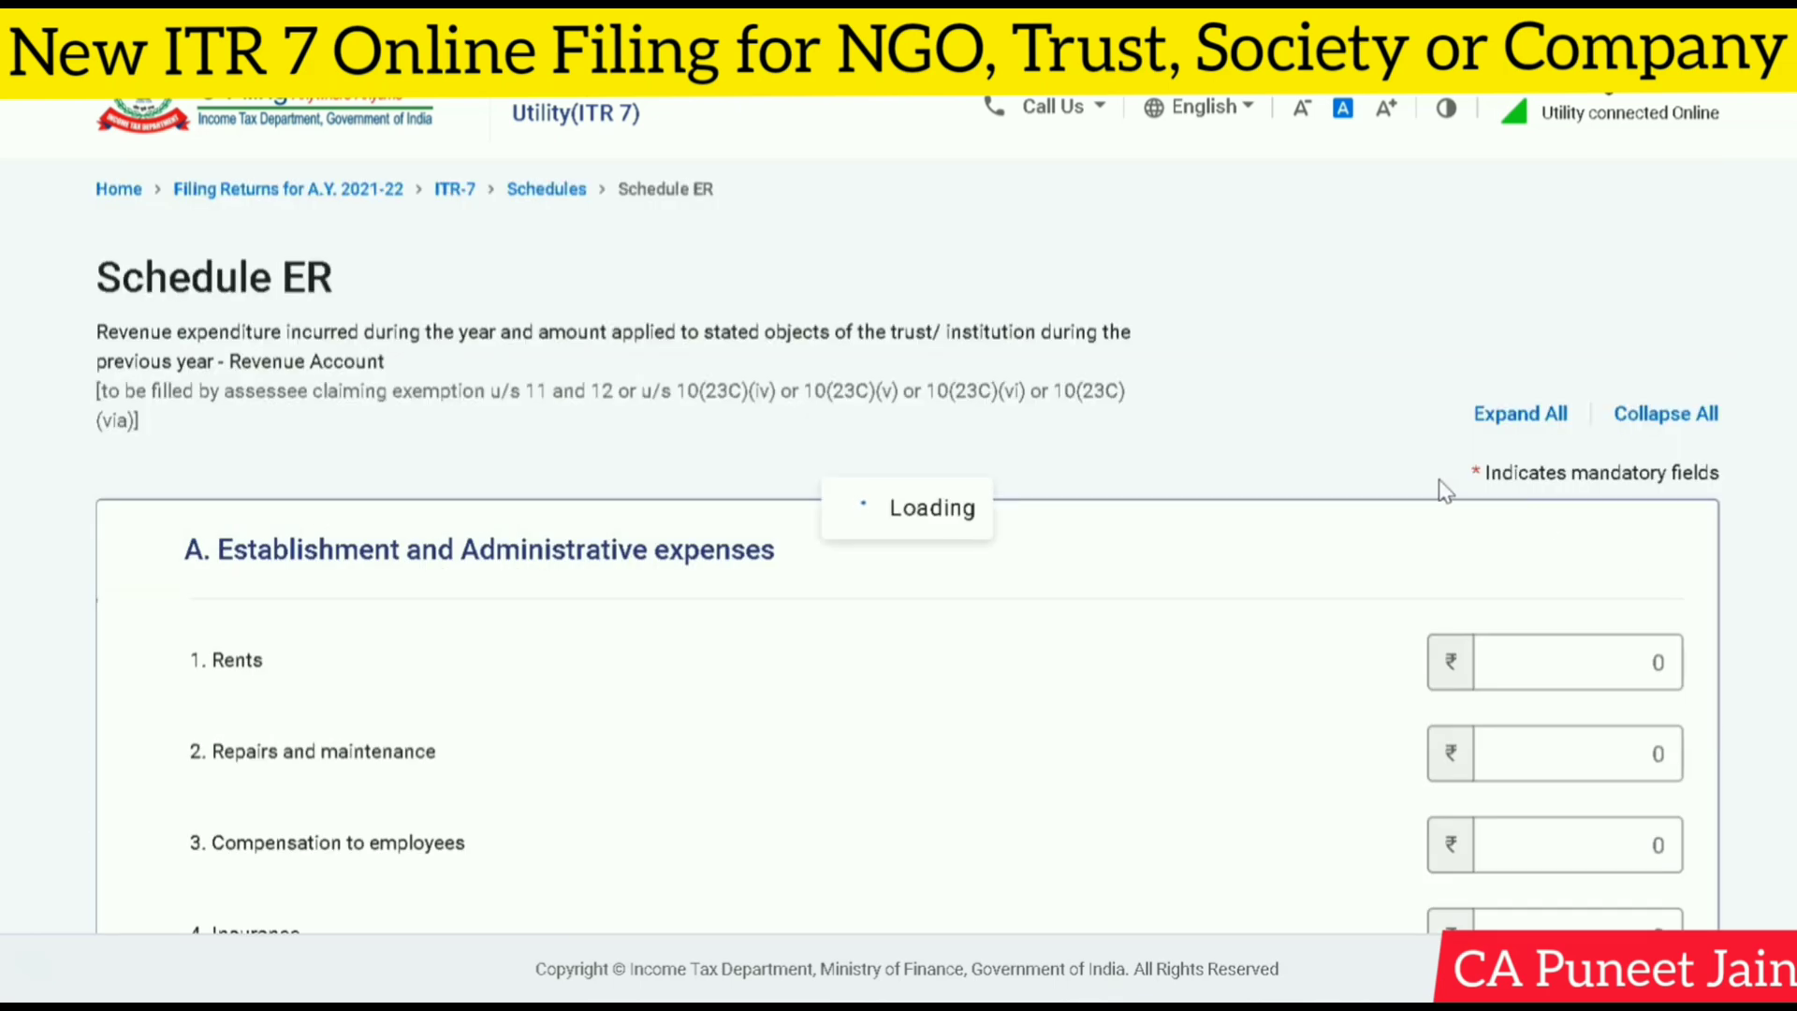
Step: Examine section A of Schedule ER, establishment and administrative expenses, from rents to other expenses and the section total
scroll(899, 543, down, 3)
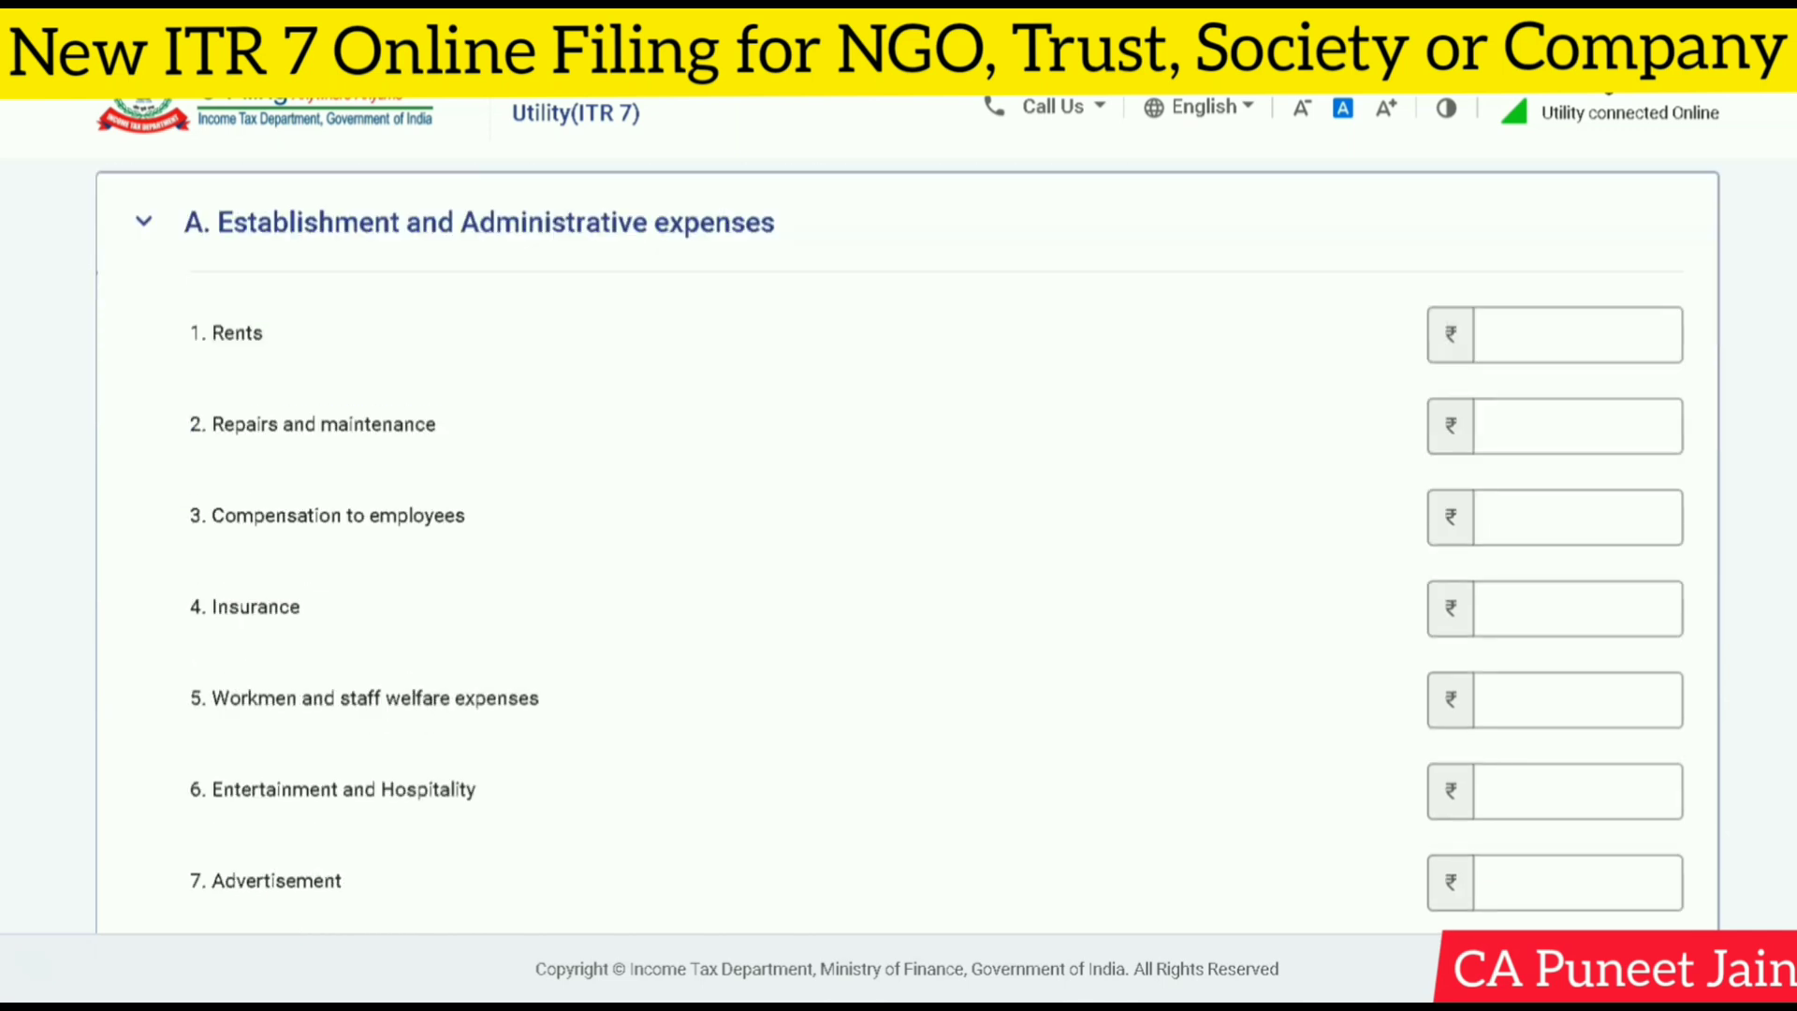
scroll(564, 693, down, 2)
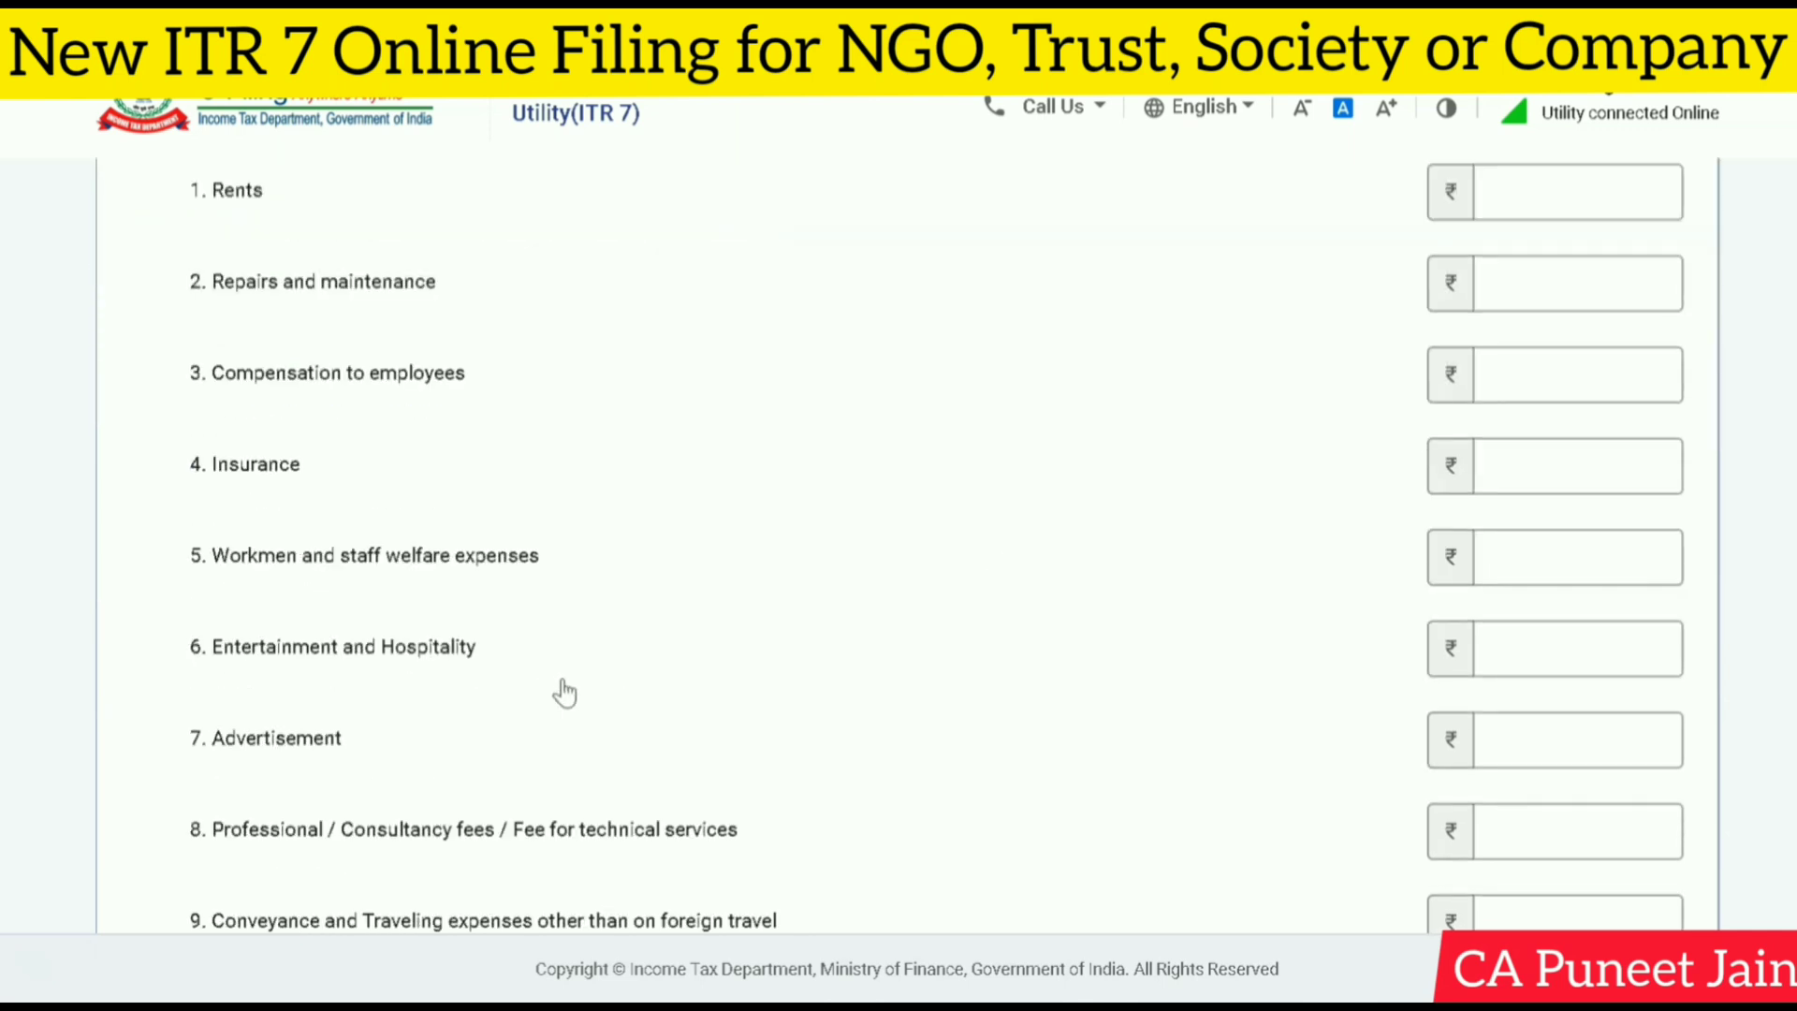
scroll(578, 514, up, 2)
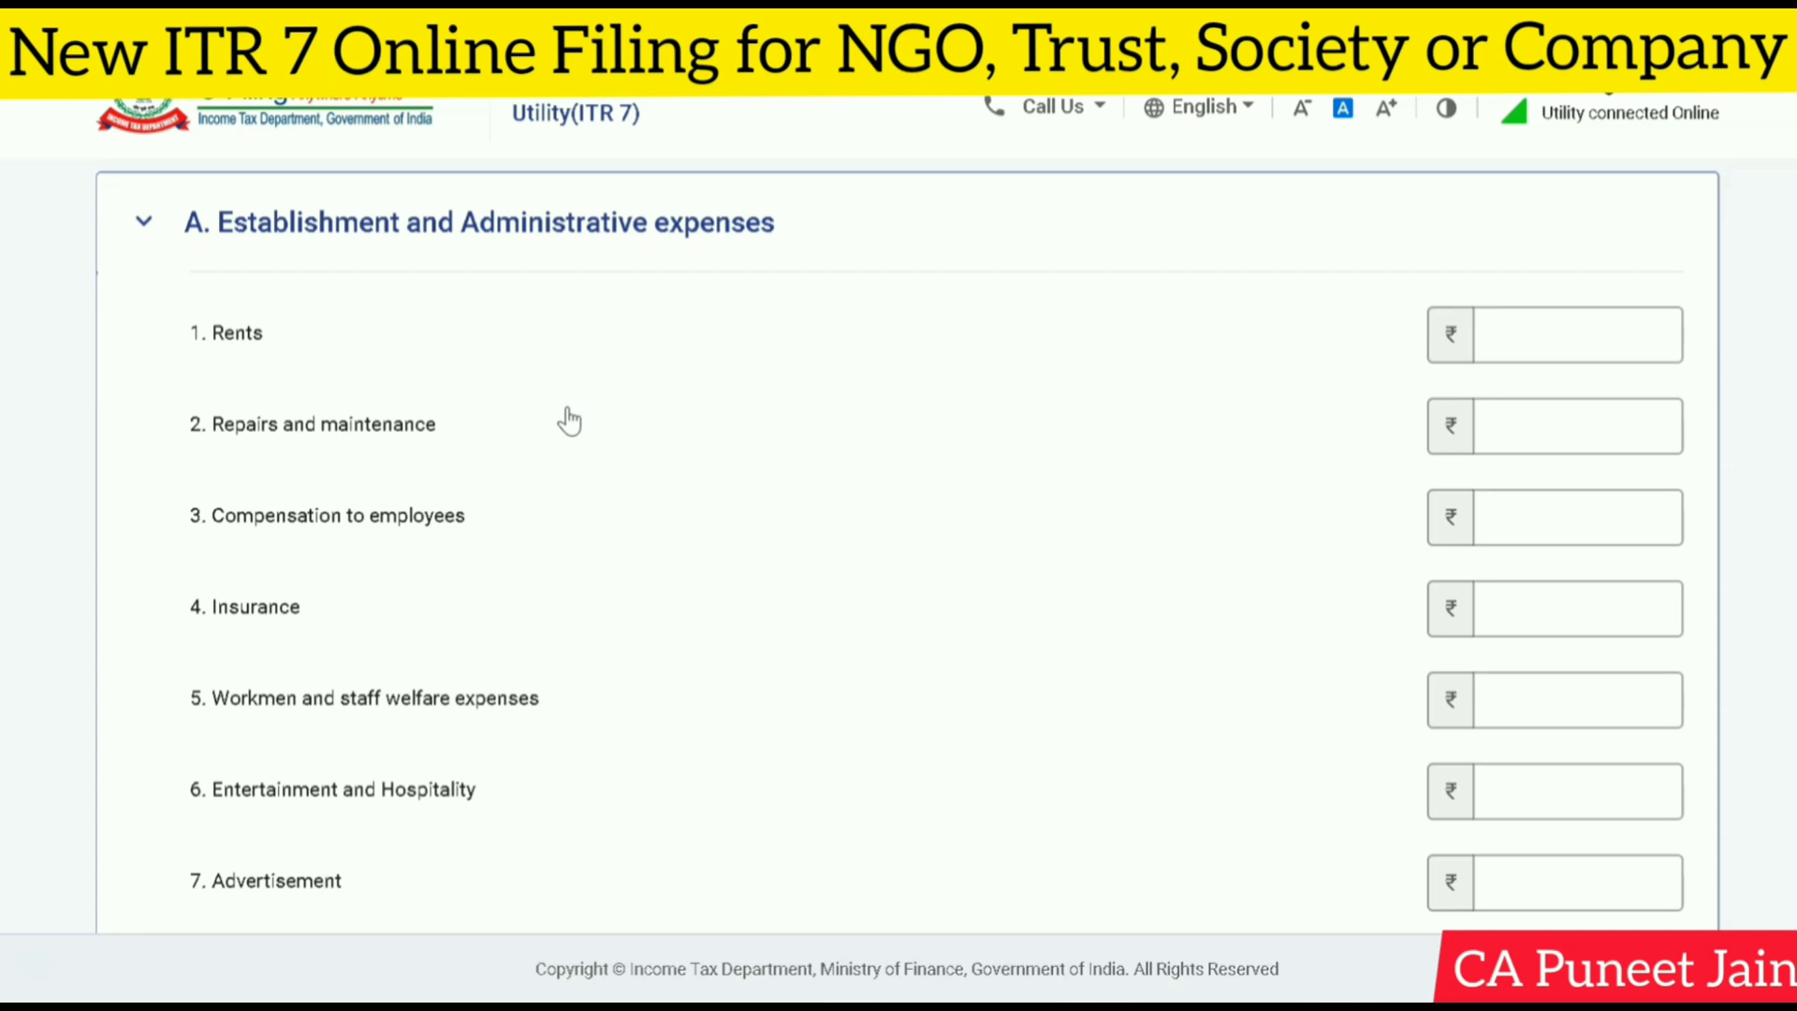
scroll(621, 417, down, 4)
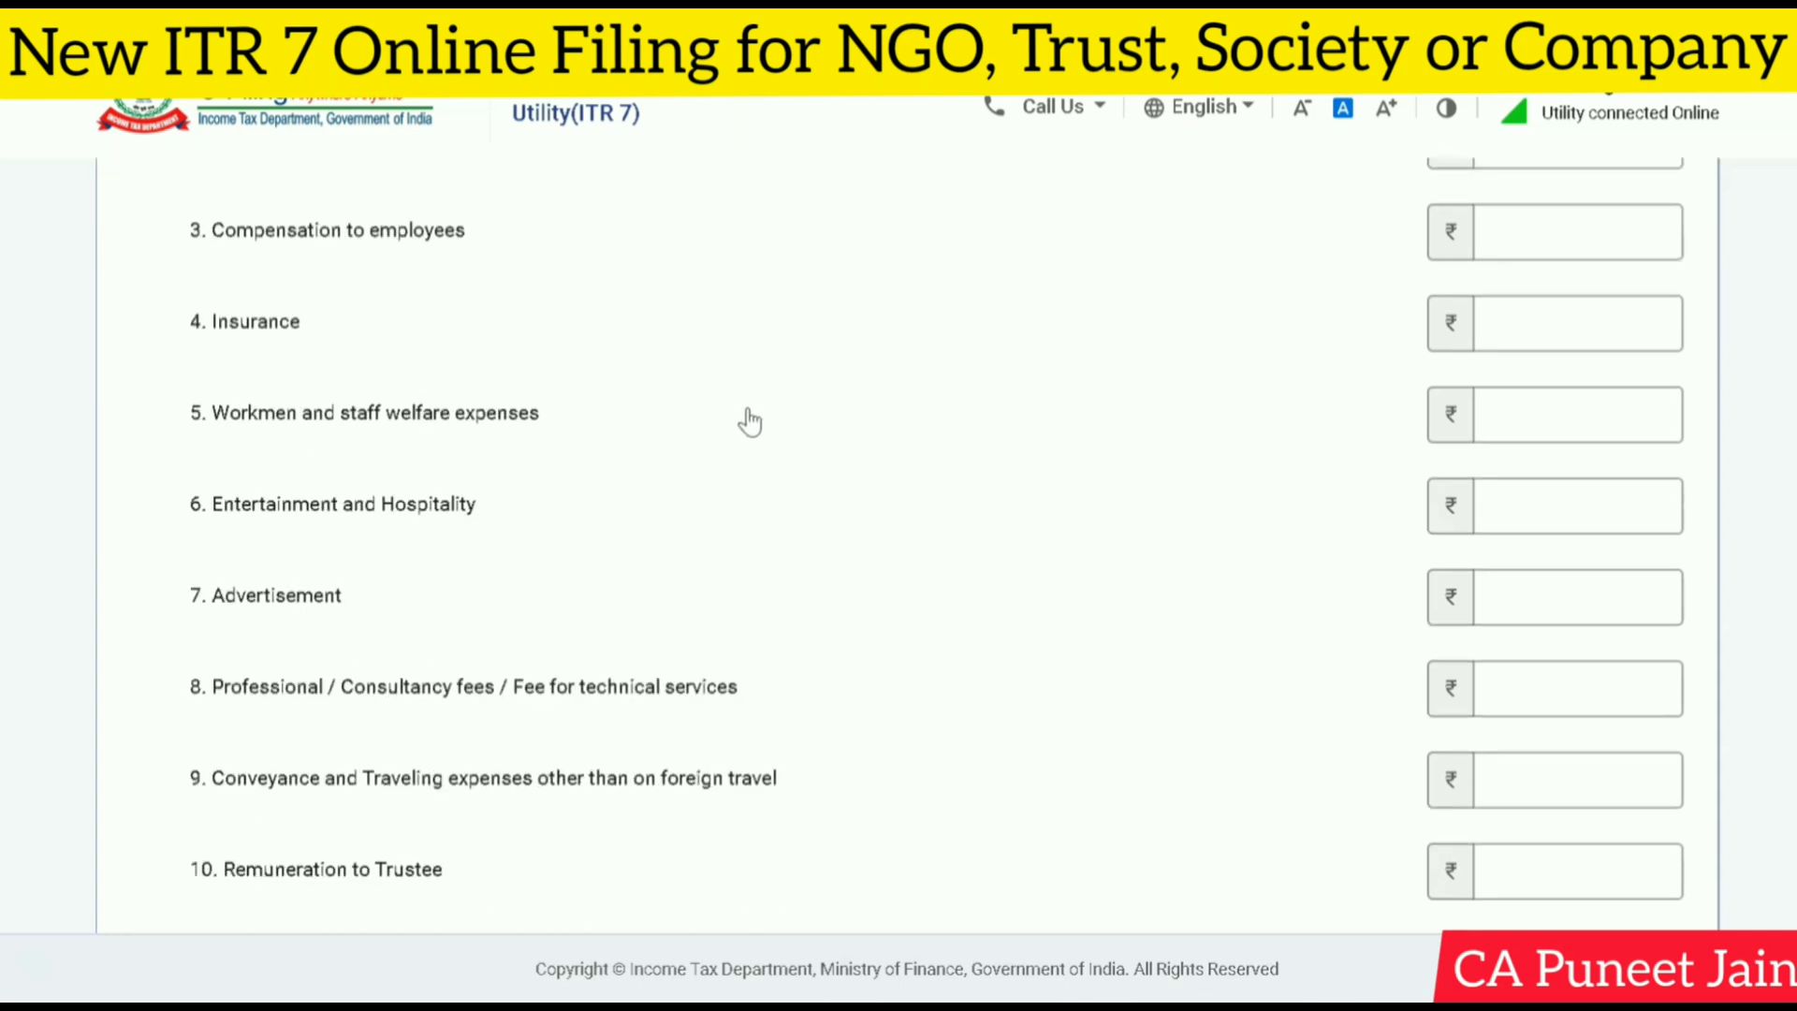
scroll(746, 418, up, 4)
scroll(374, 454, down, 2)
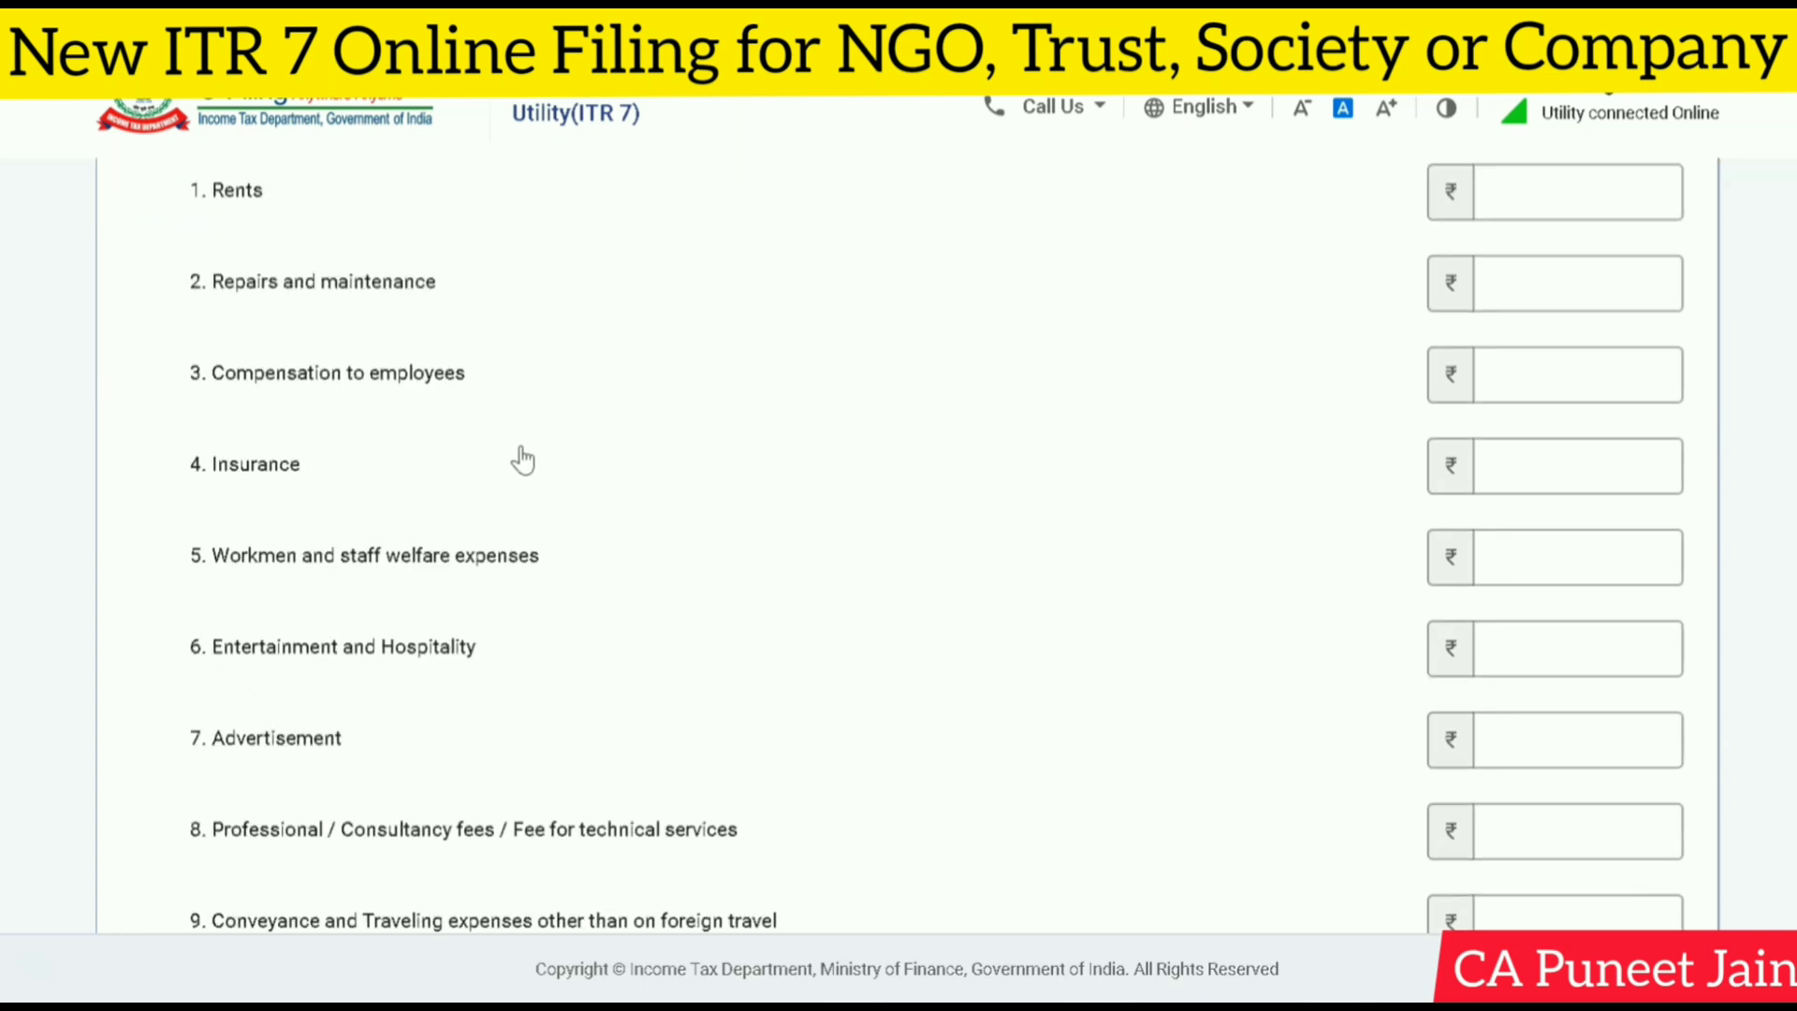
scroll(519, 458, down, 2)
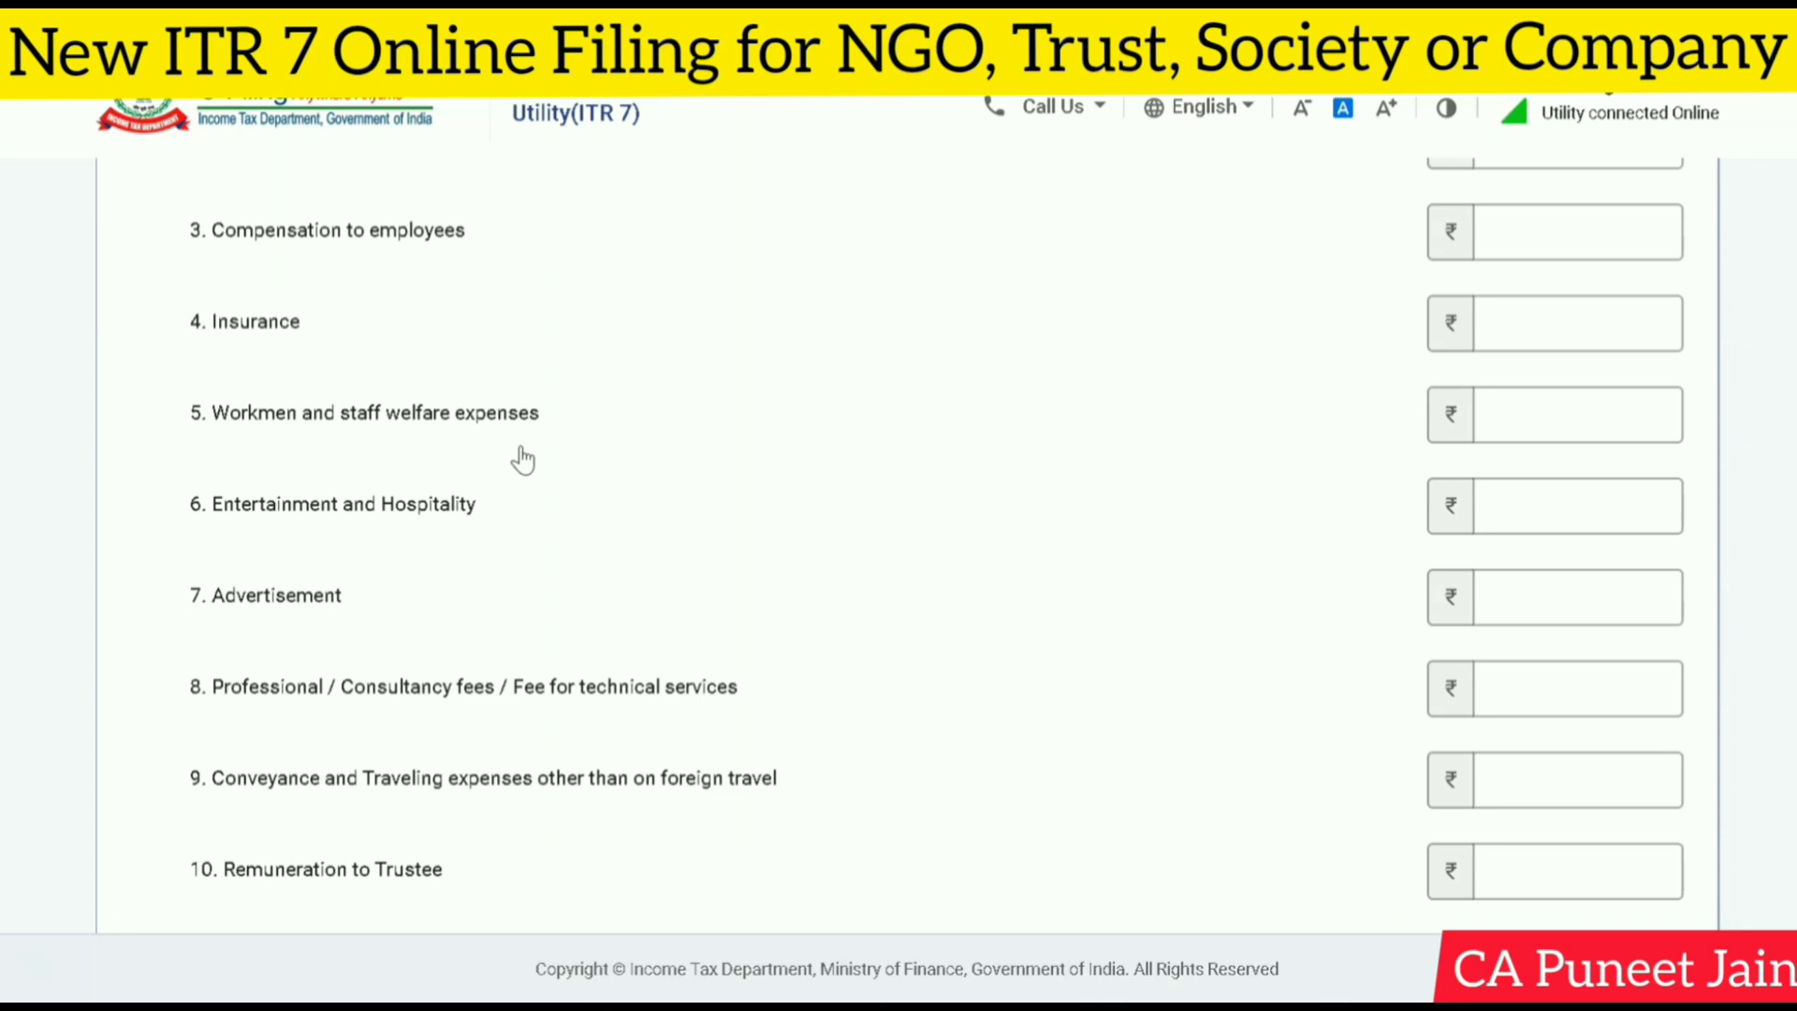
scroll(522, 459, down, 2)
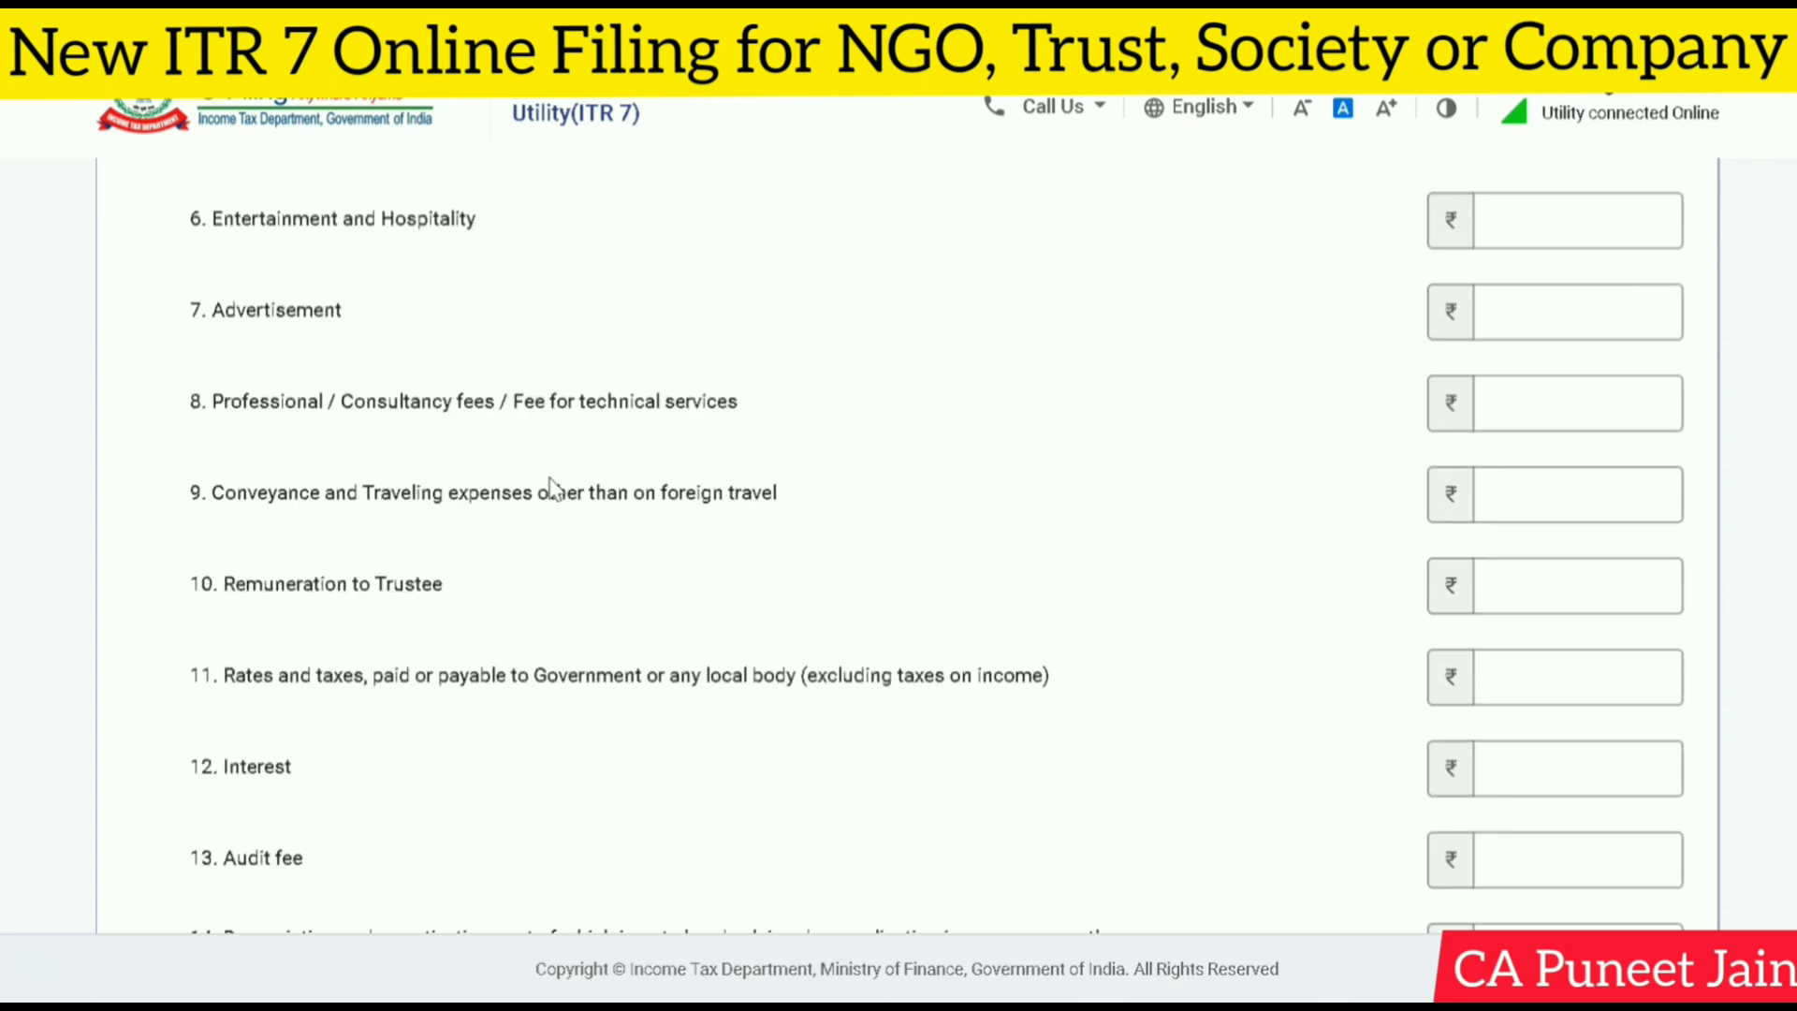
scroll(851, 505, down, 4)
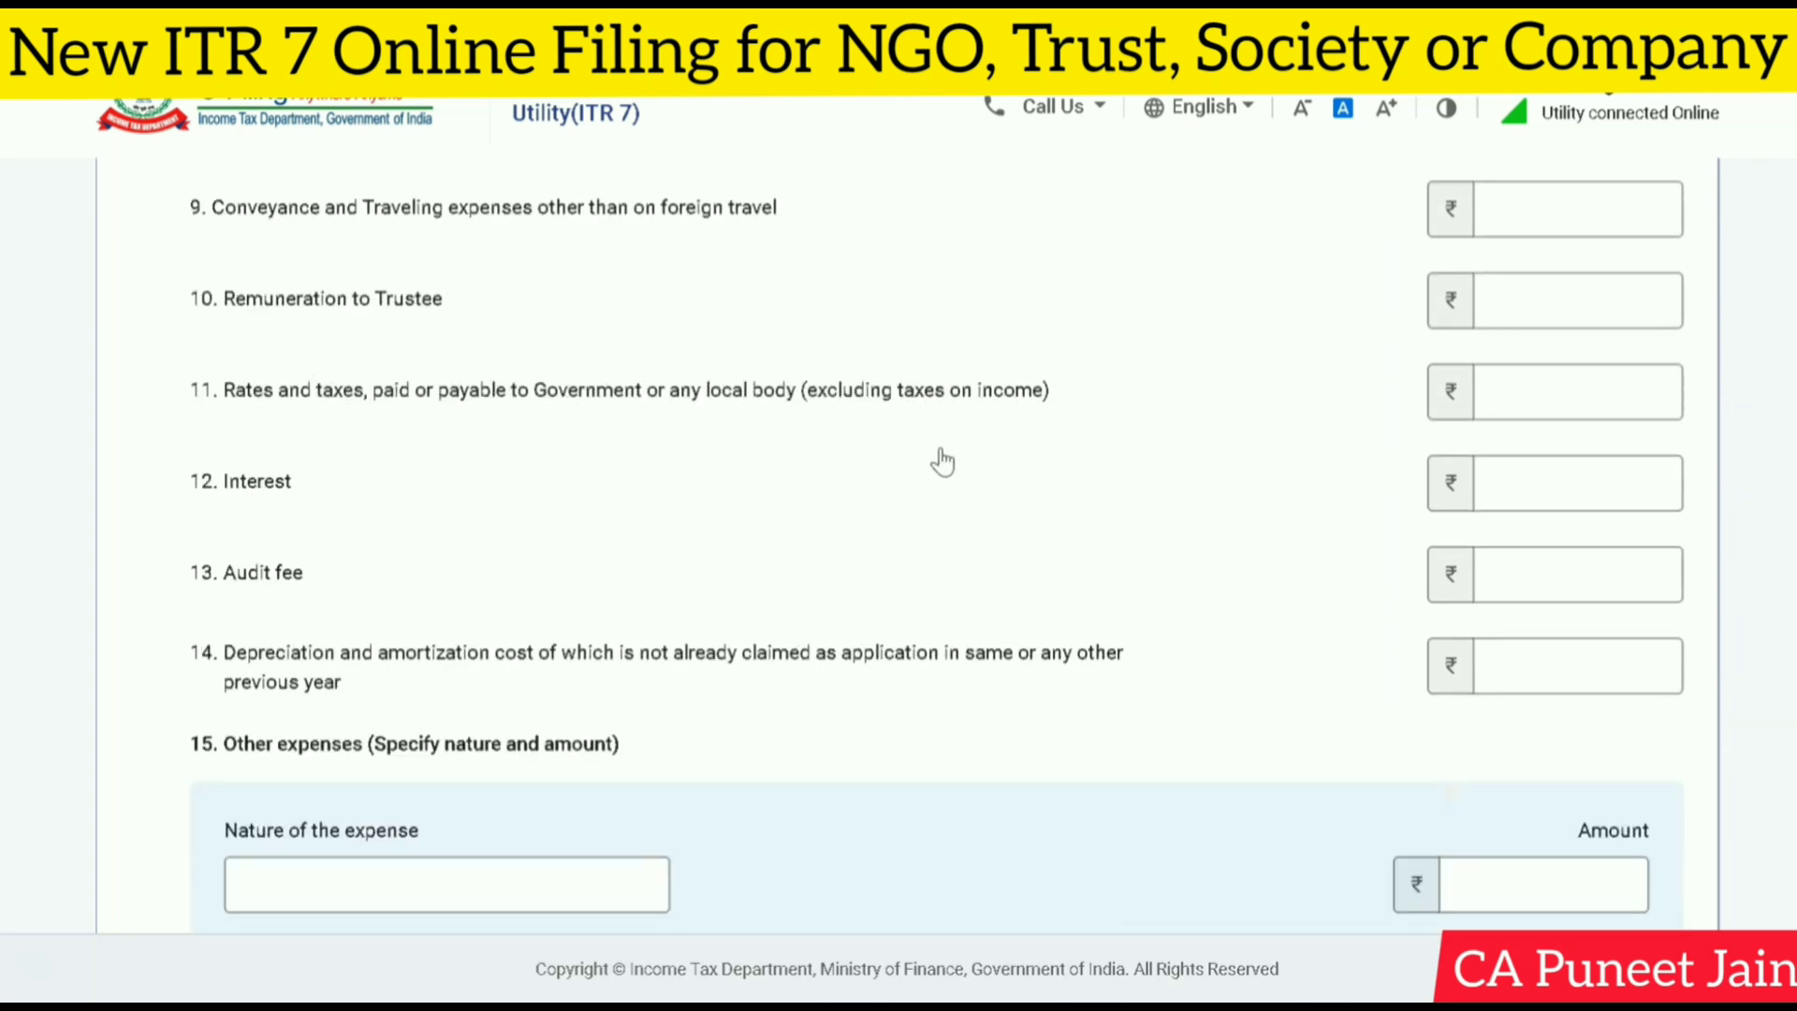
scroll(651, 494, down, 2)
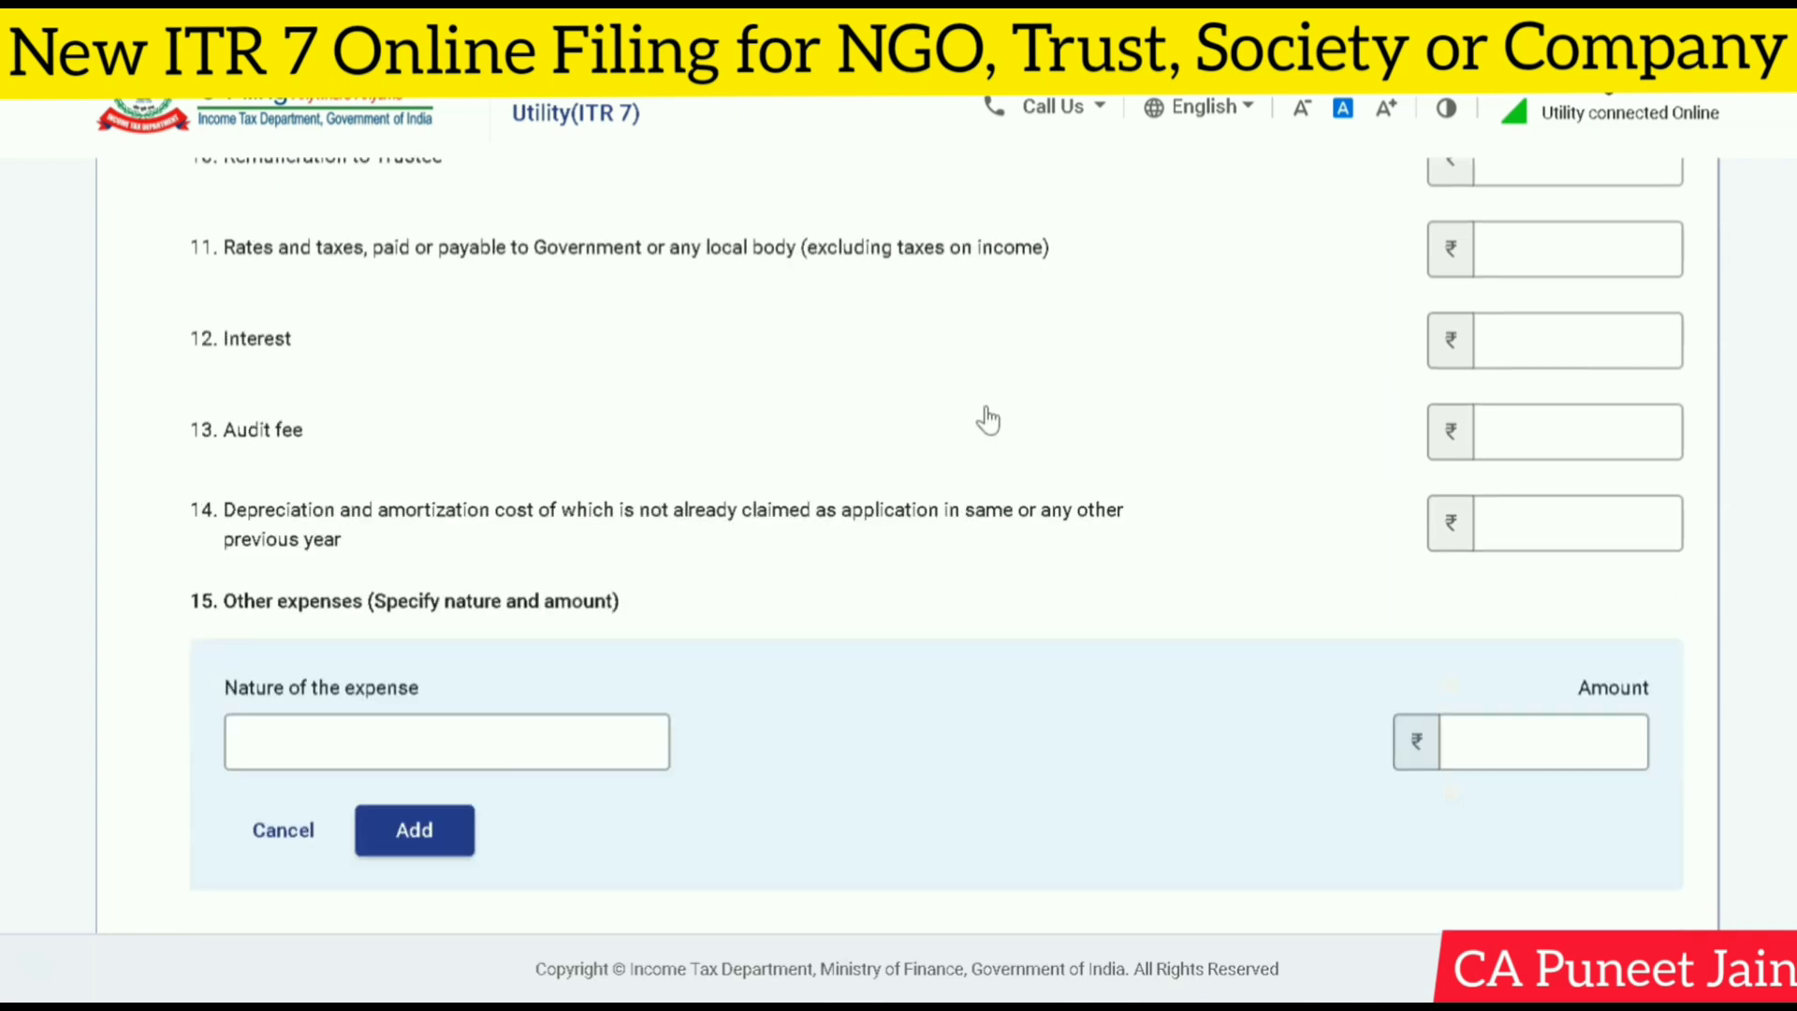
scroll(842, 517, down, 2)
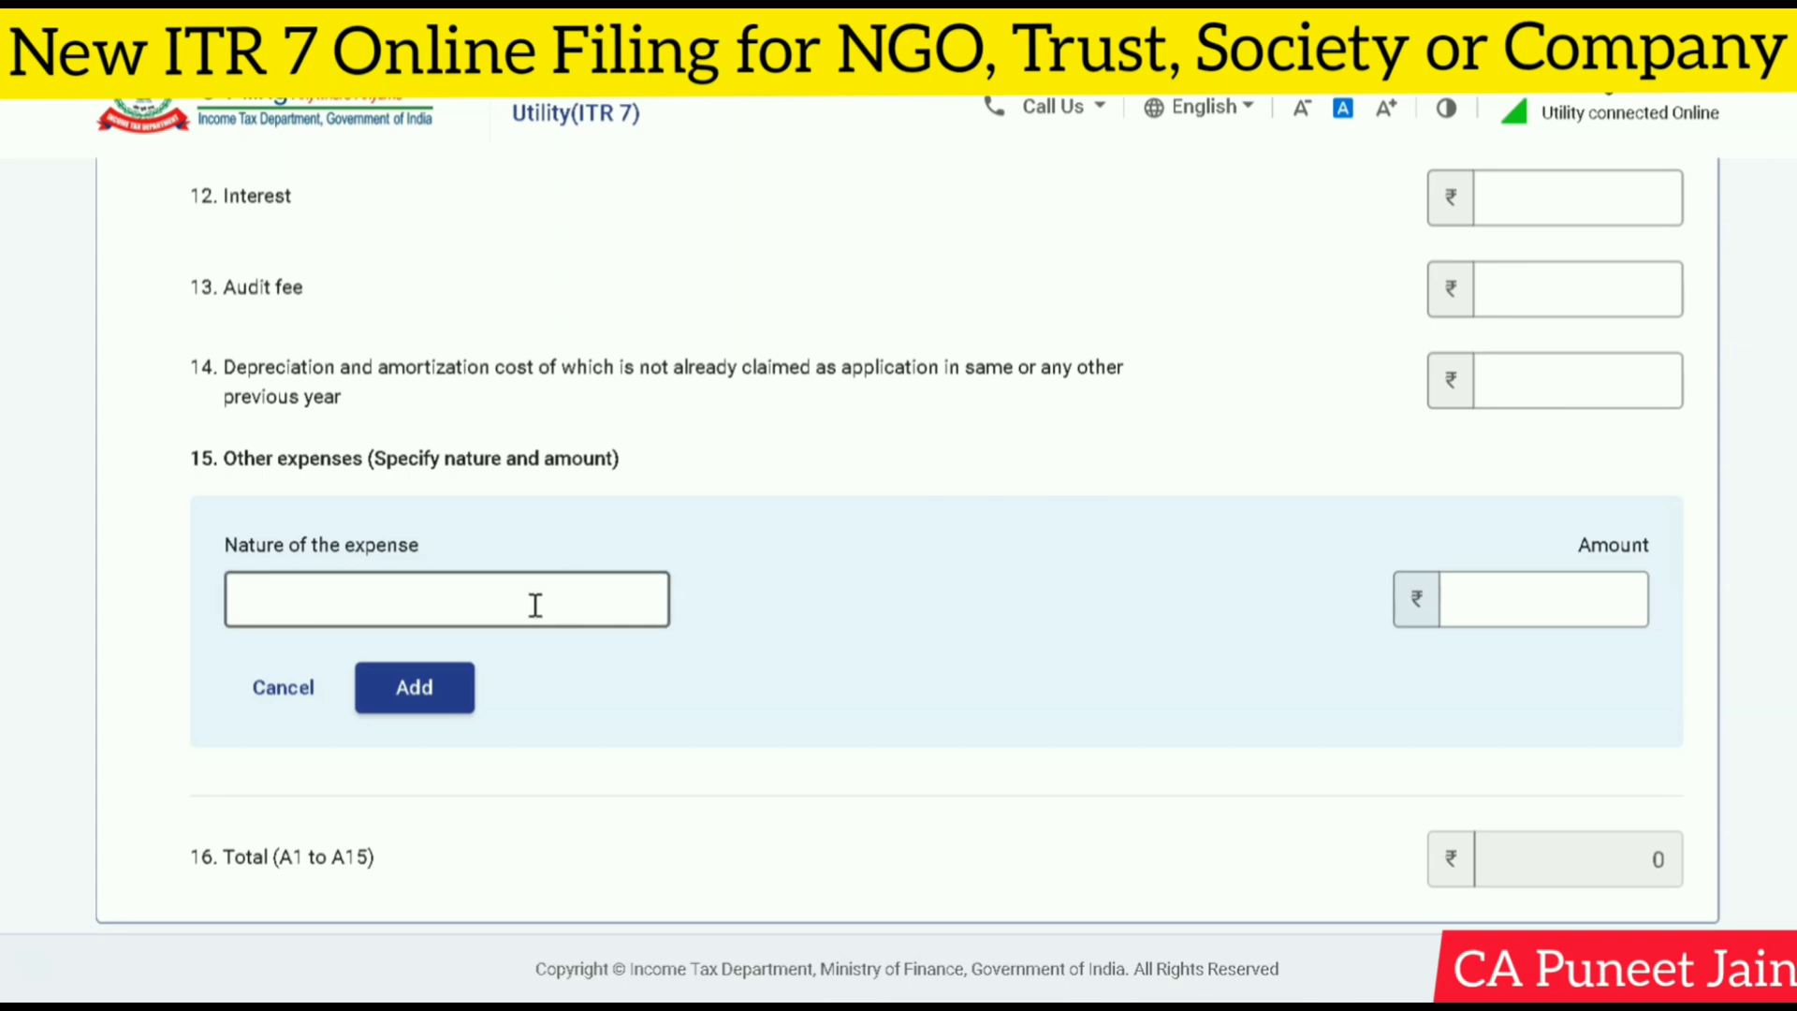
scroll(1113, 625, down, 4)
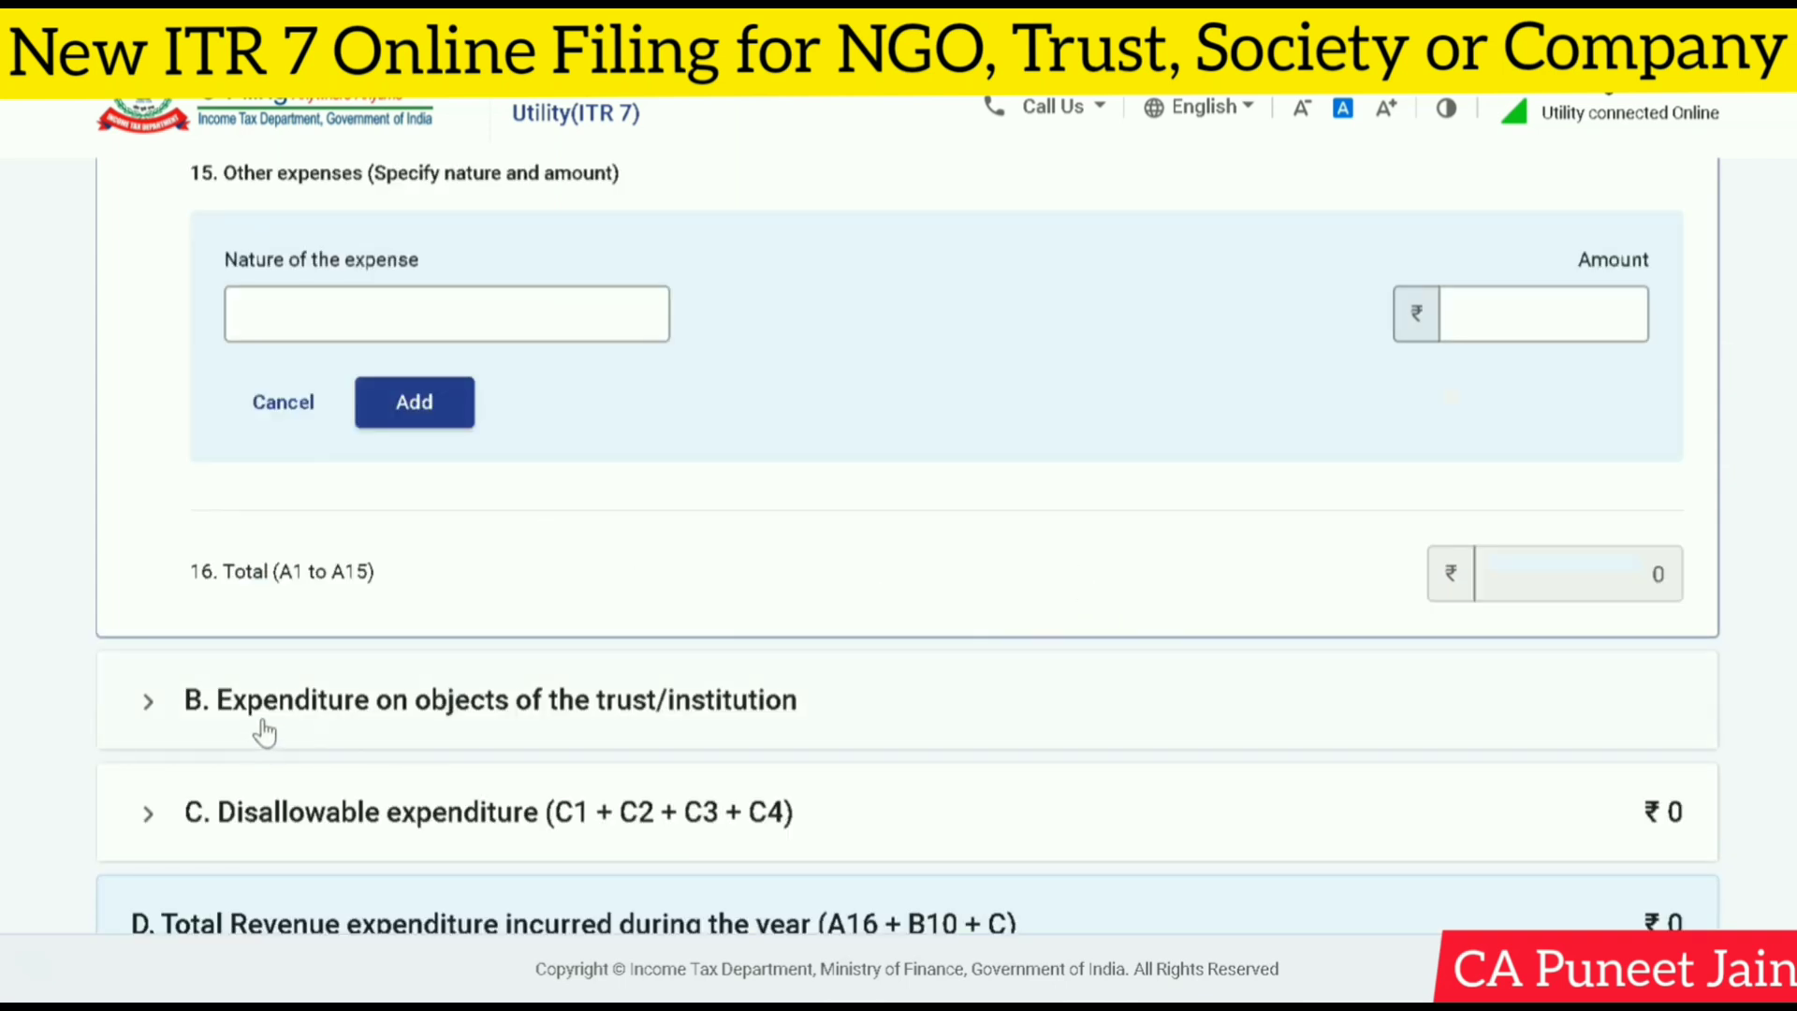
Step: Expand section B of Schedule ER and review the expenditure heads on objects of the trust, from non-corpus donation to general public utility
click(150, 710)
scroll(514, 674, up, 3)
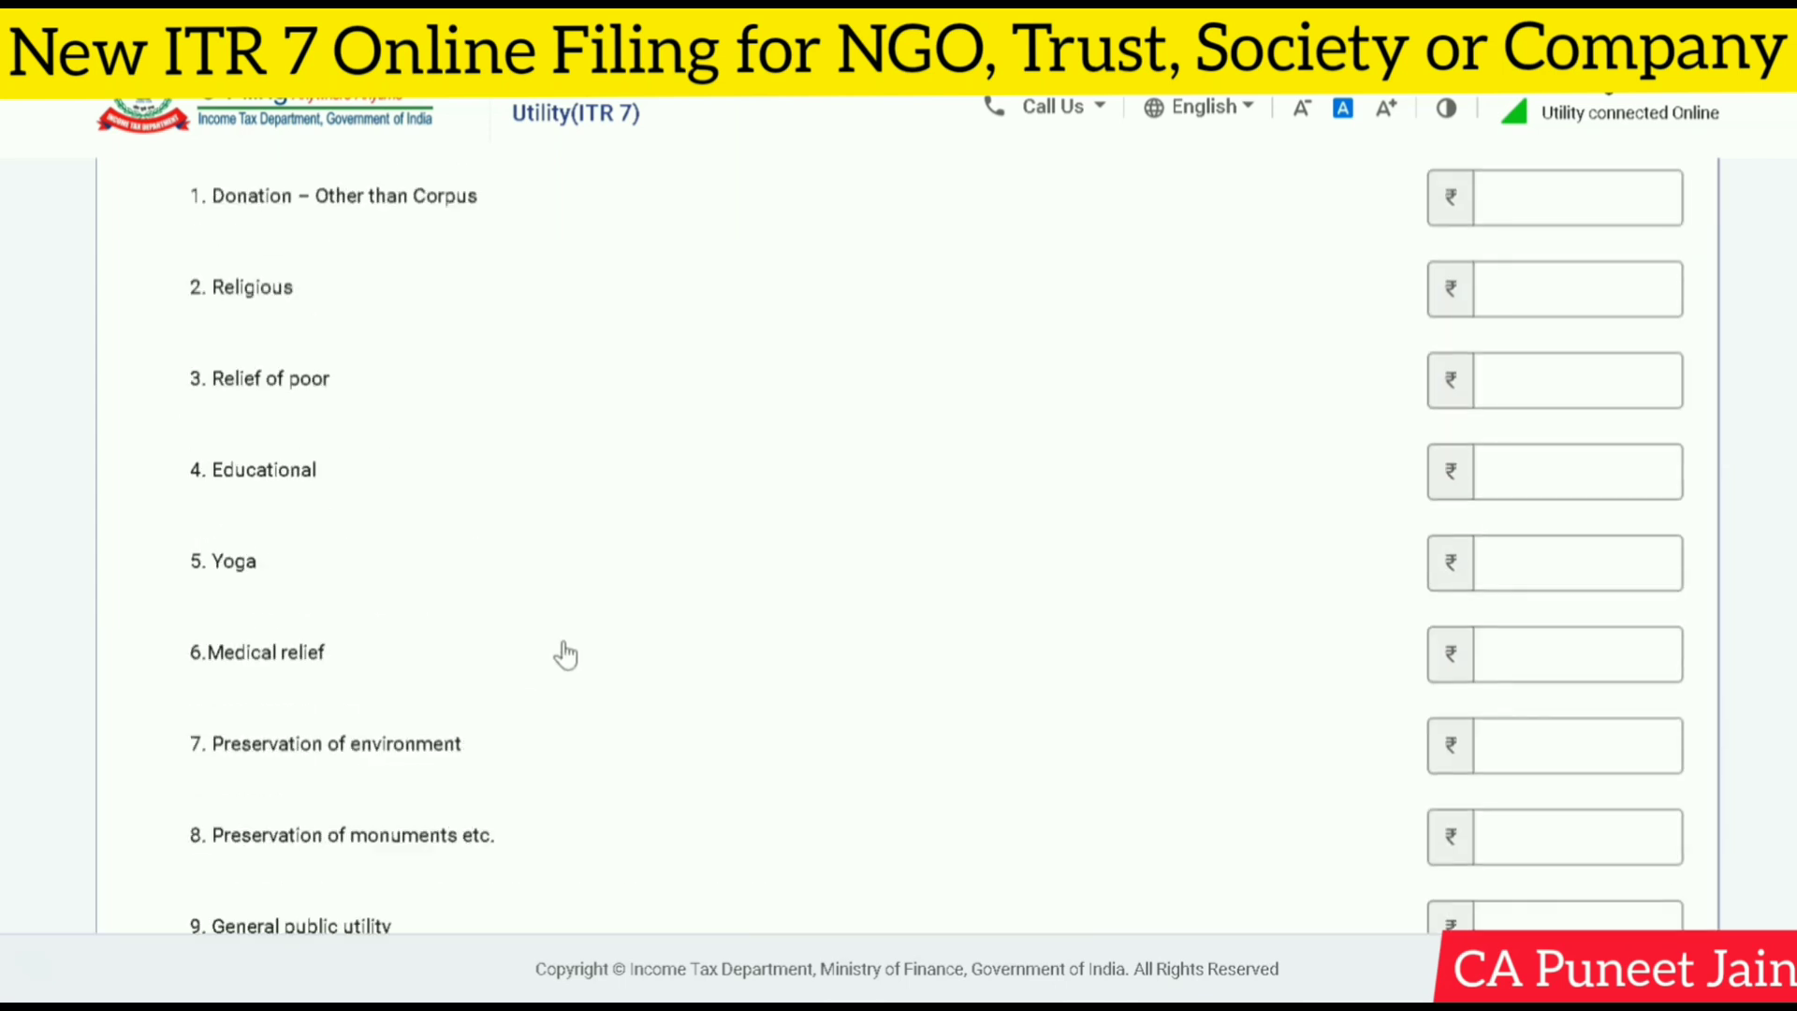
scroll(571, 636, up, 5)
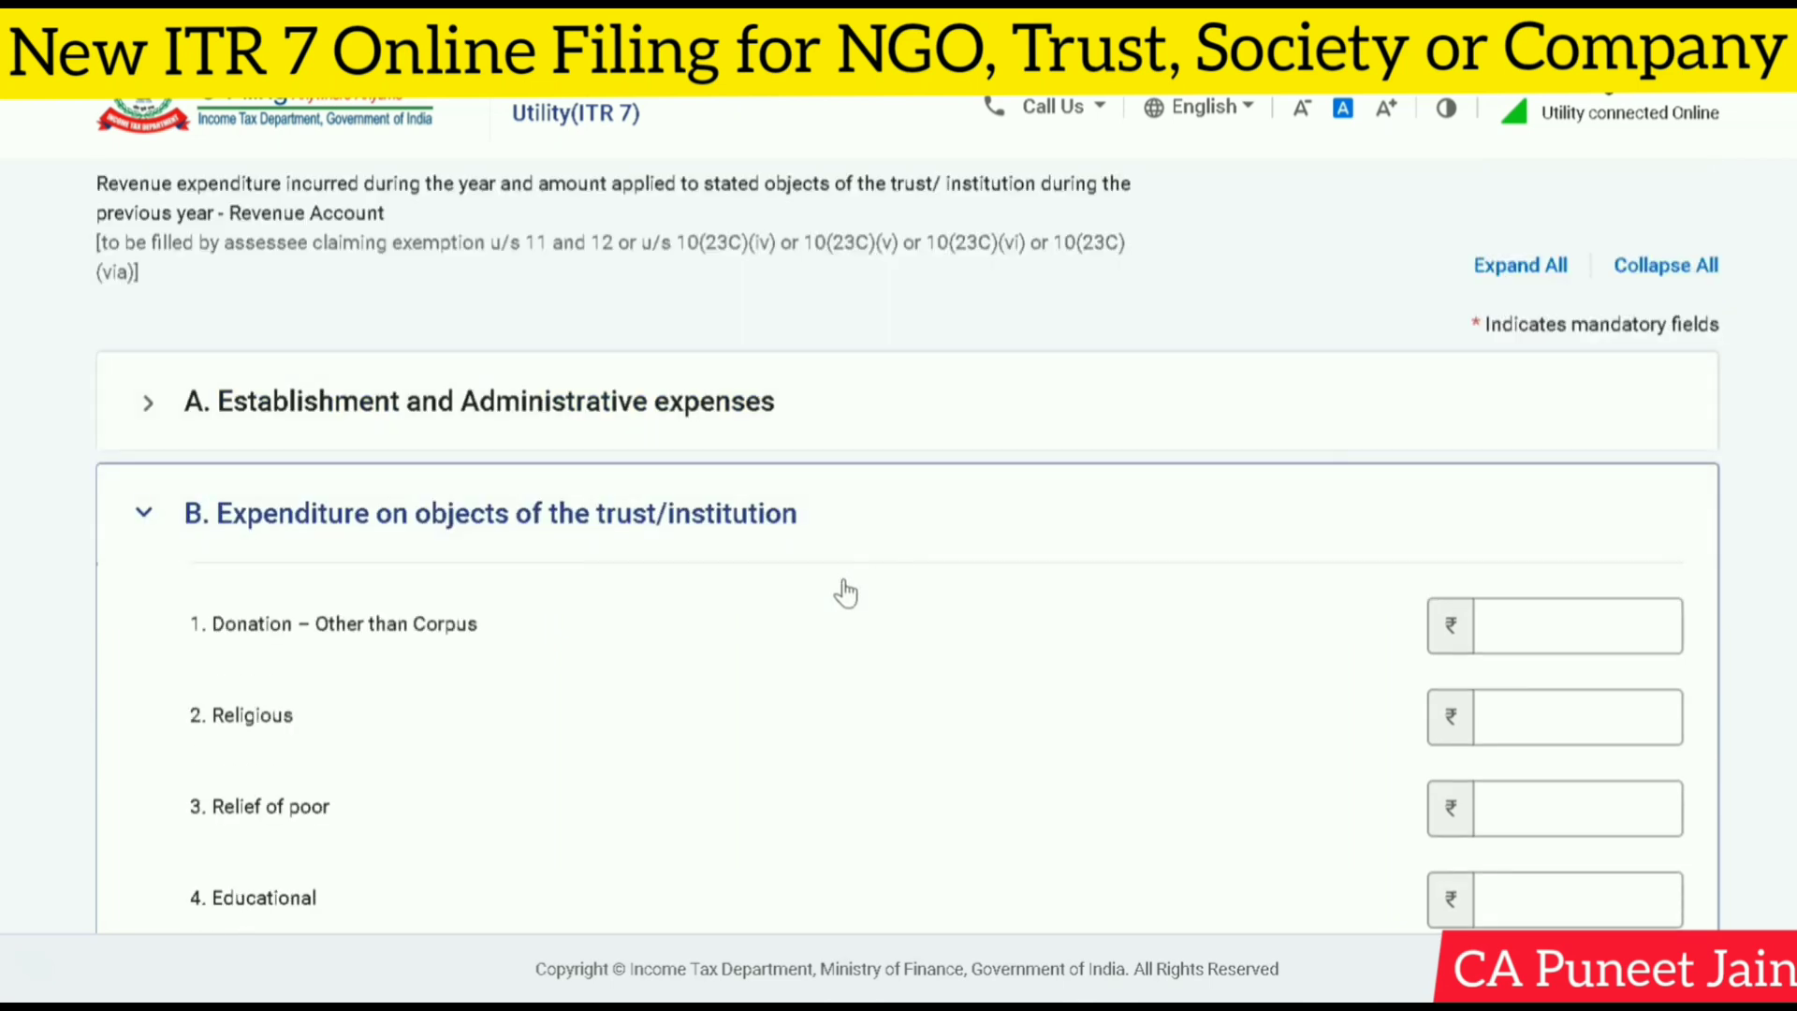
scroll(891, 586, down, 2)
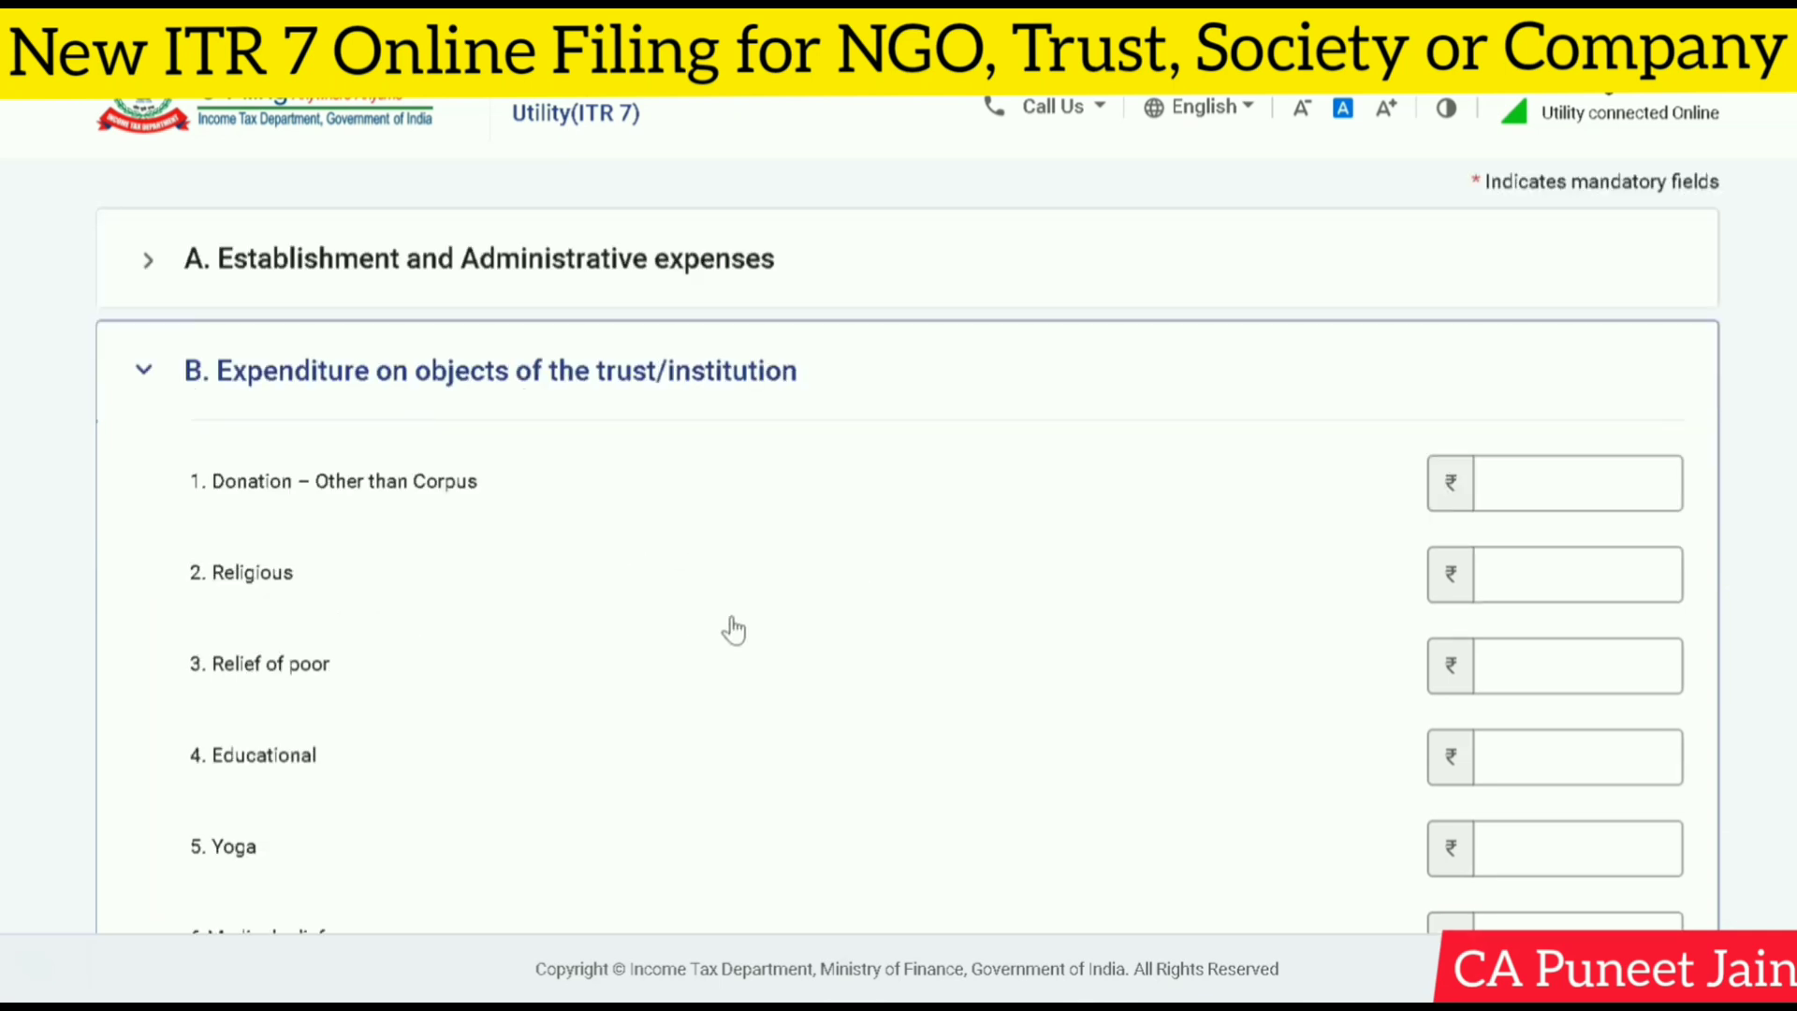
scroll(908, 546, down, 5)
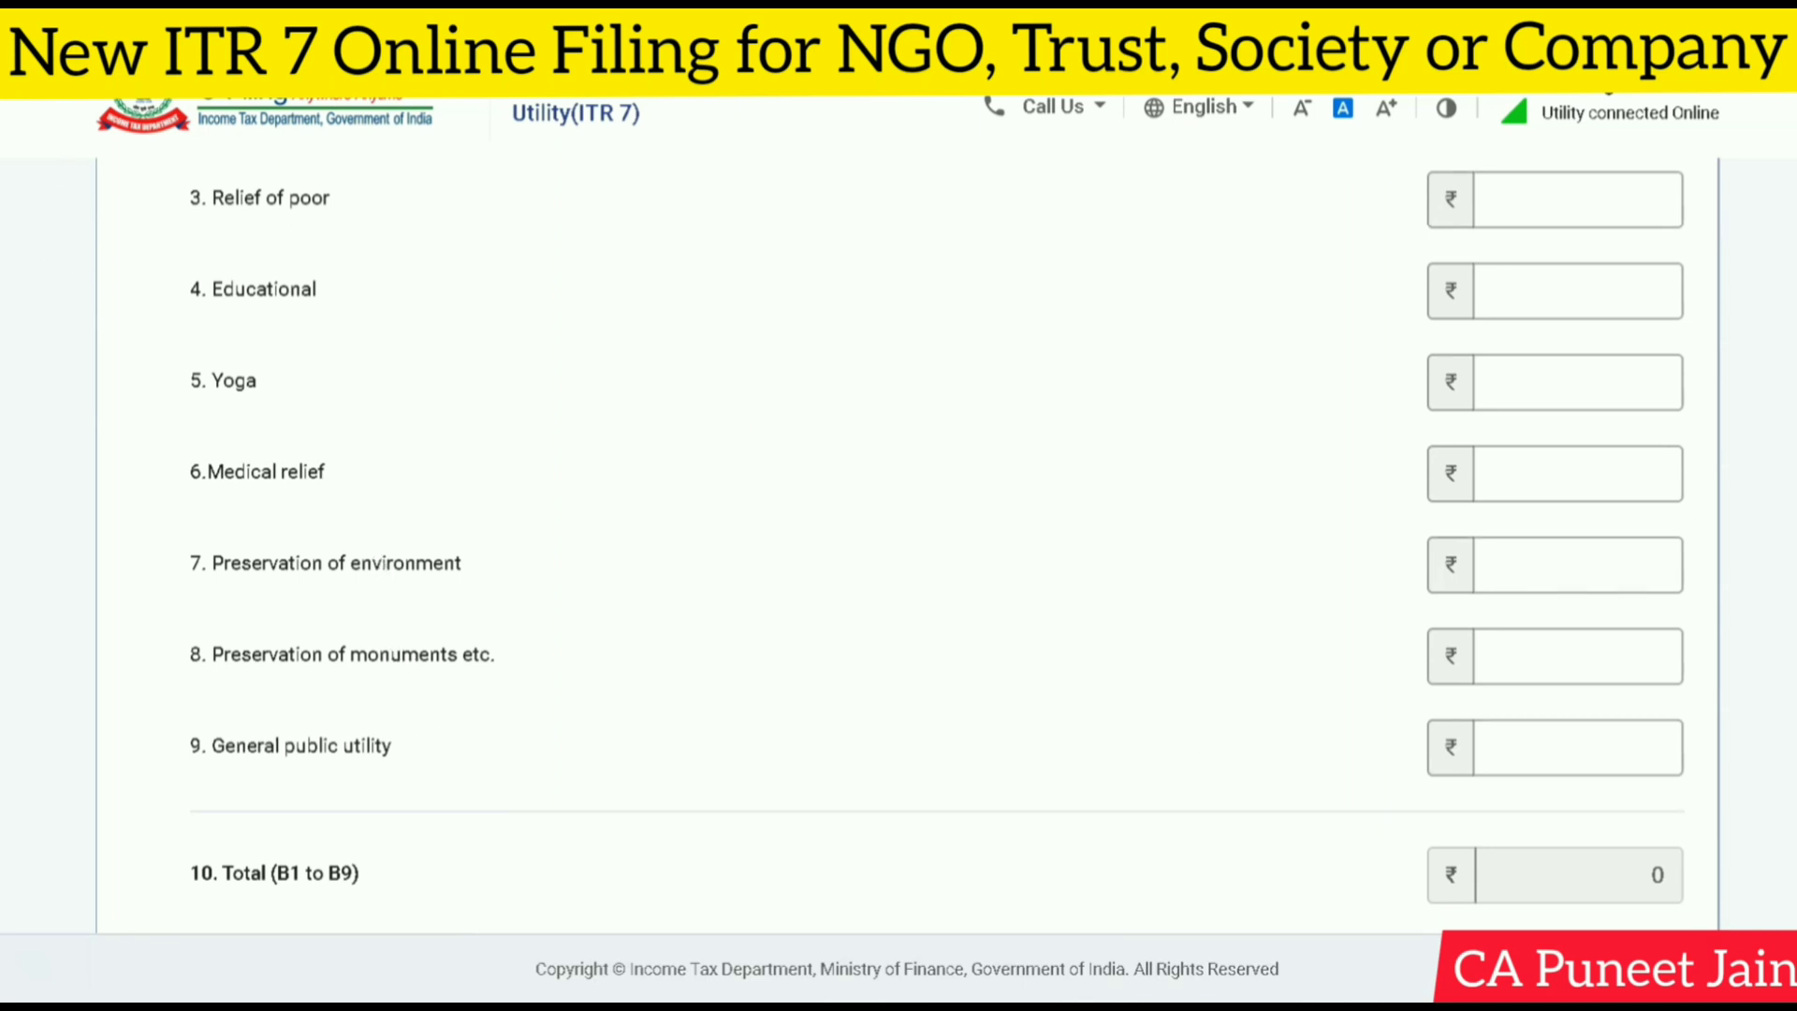
scroll(1498, 702, down, 4)
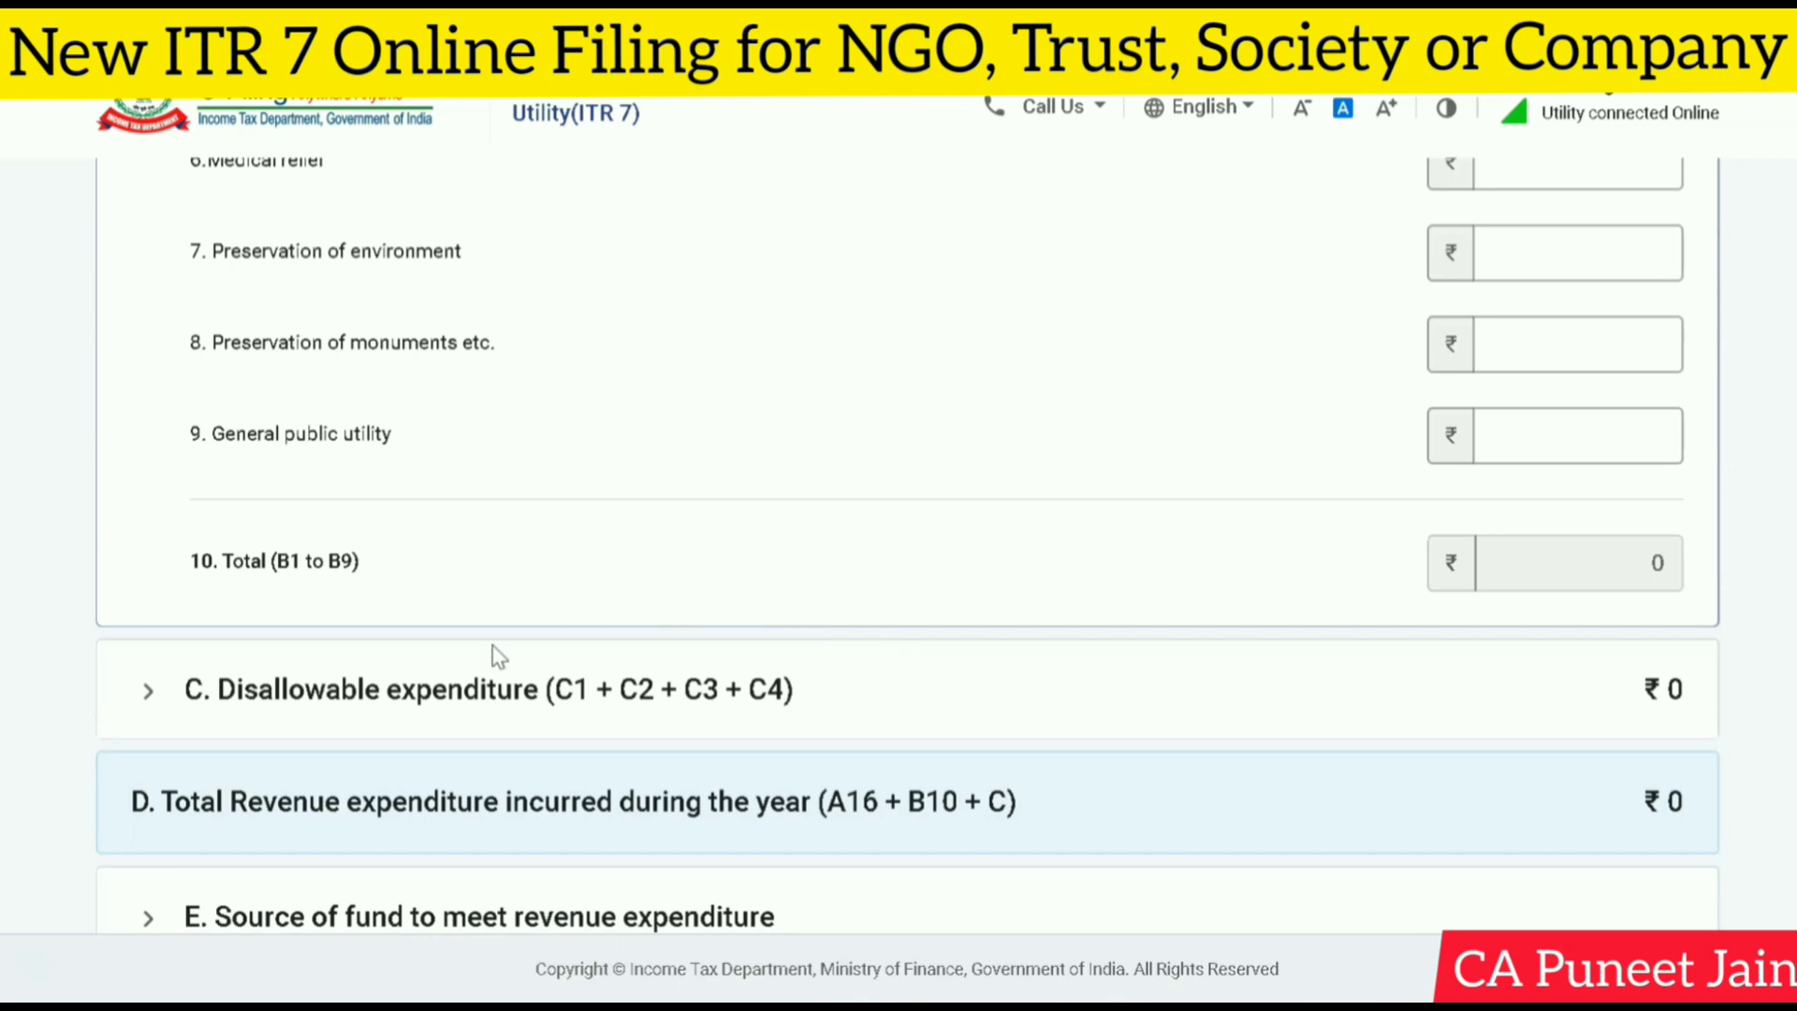
Step: Expand section C of Schedule ER and review the disallowable expenditure heads, from bad debts to any other disallowable expenditure
click(148, 692)
scroll(1582, 599, down, 1)
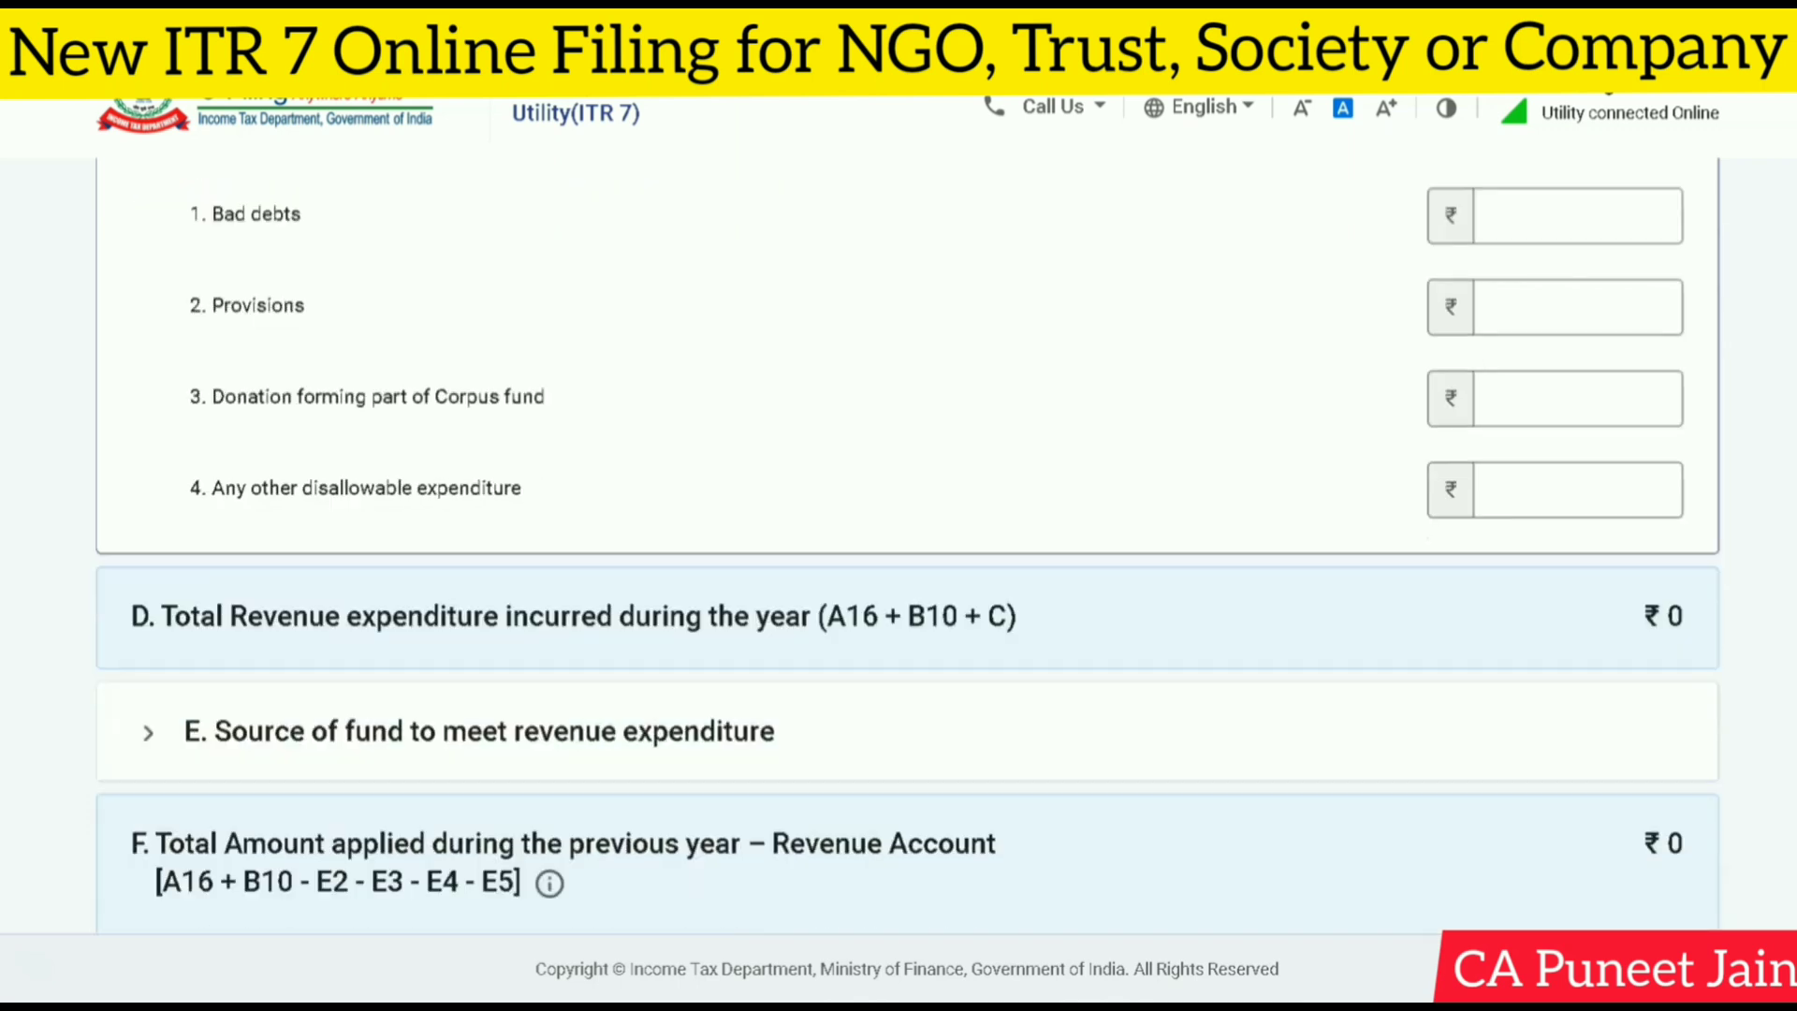
scroll(1582, 600, up, 2)
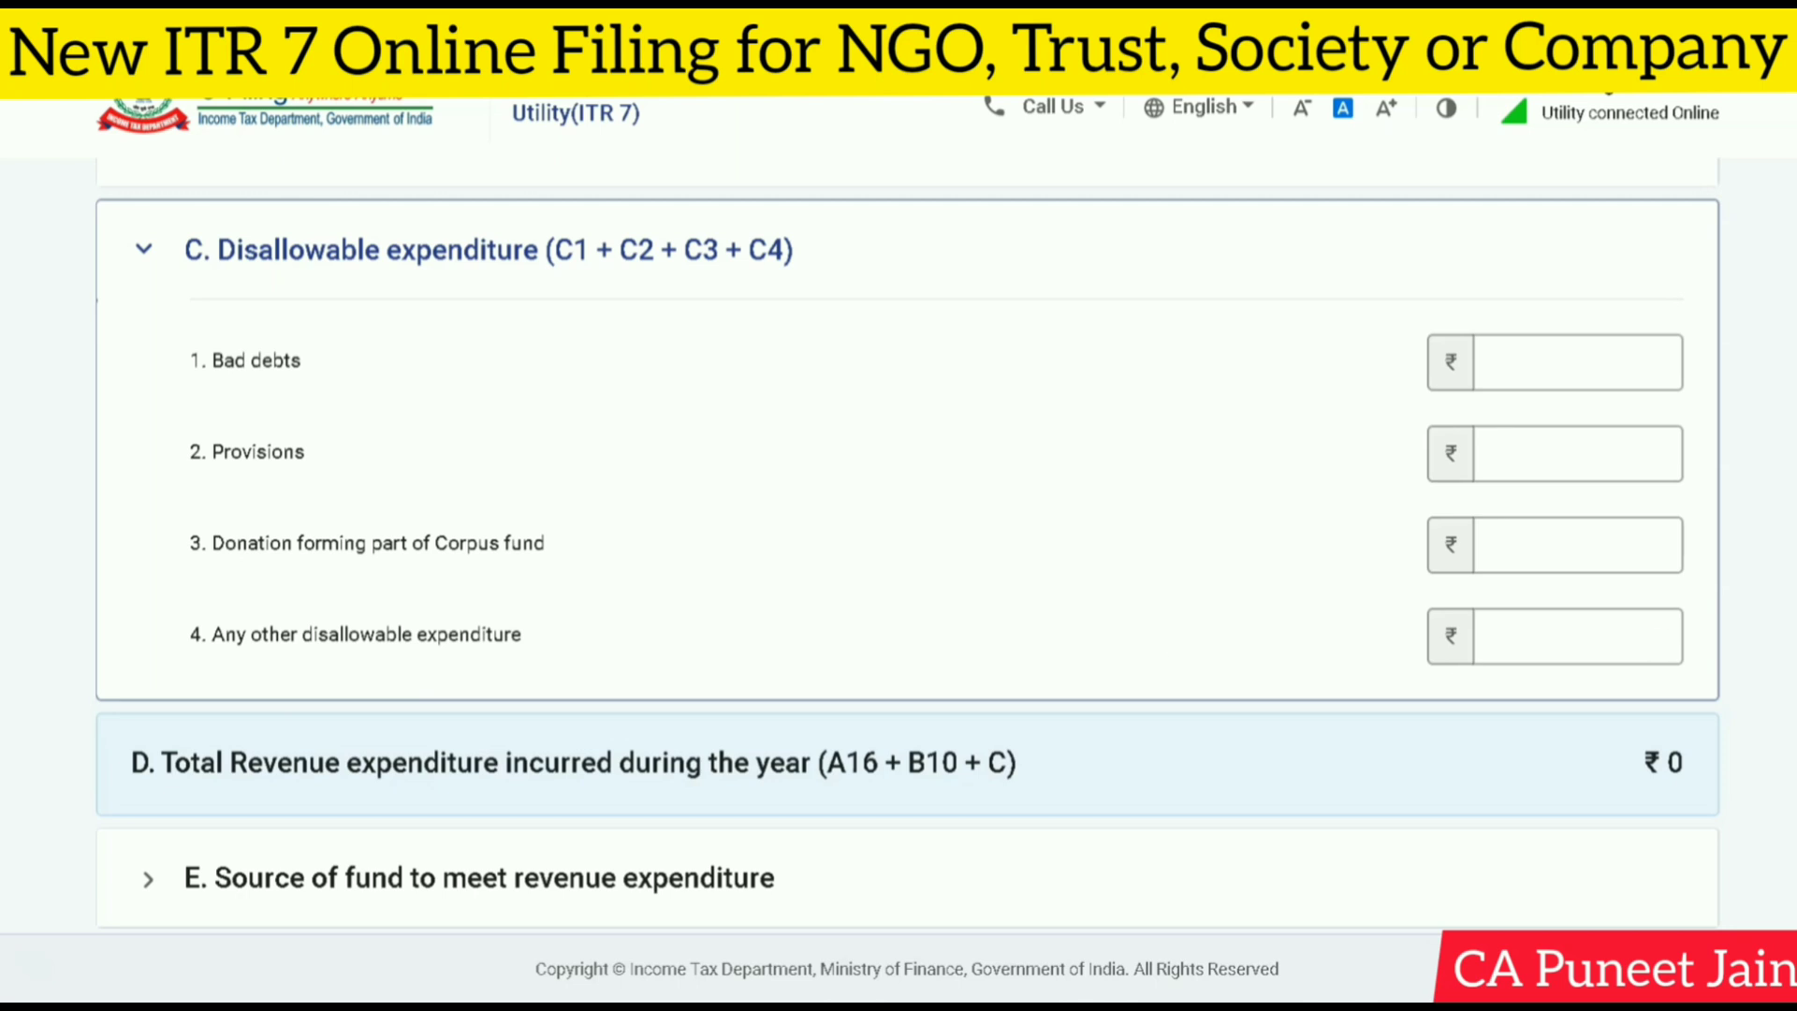
scroll(858, 615, up, 1)
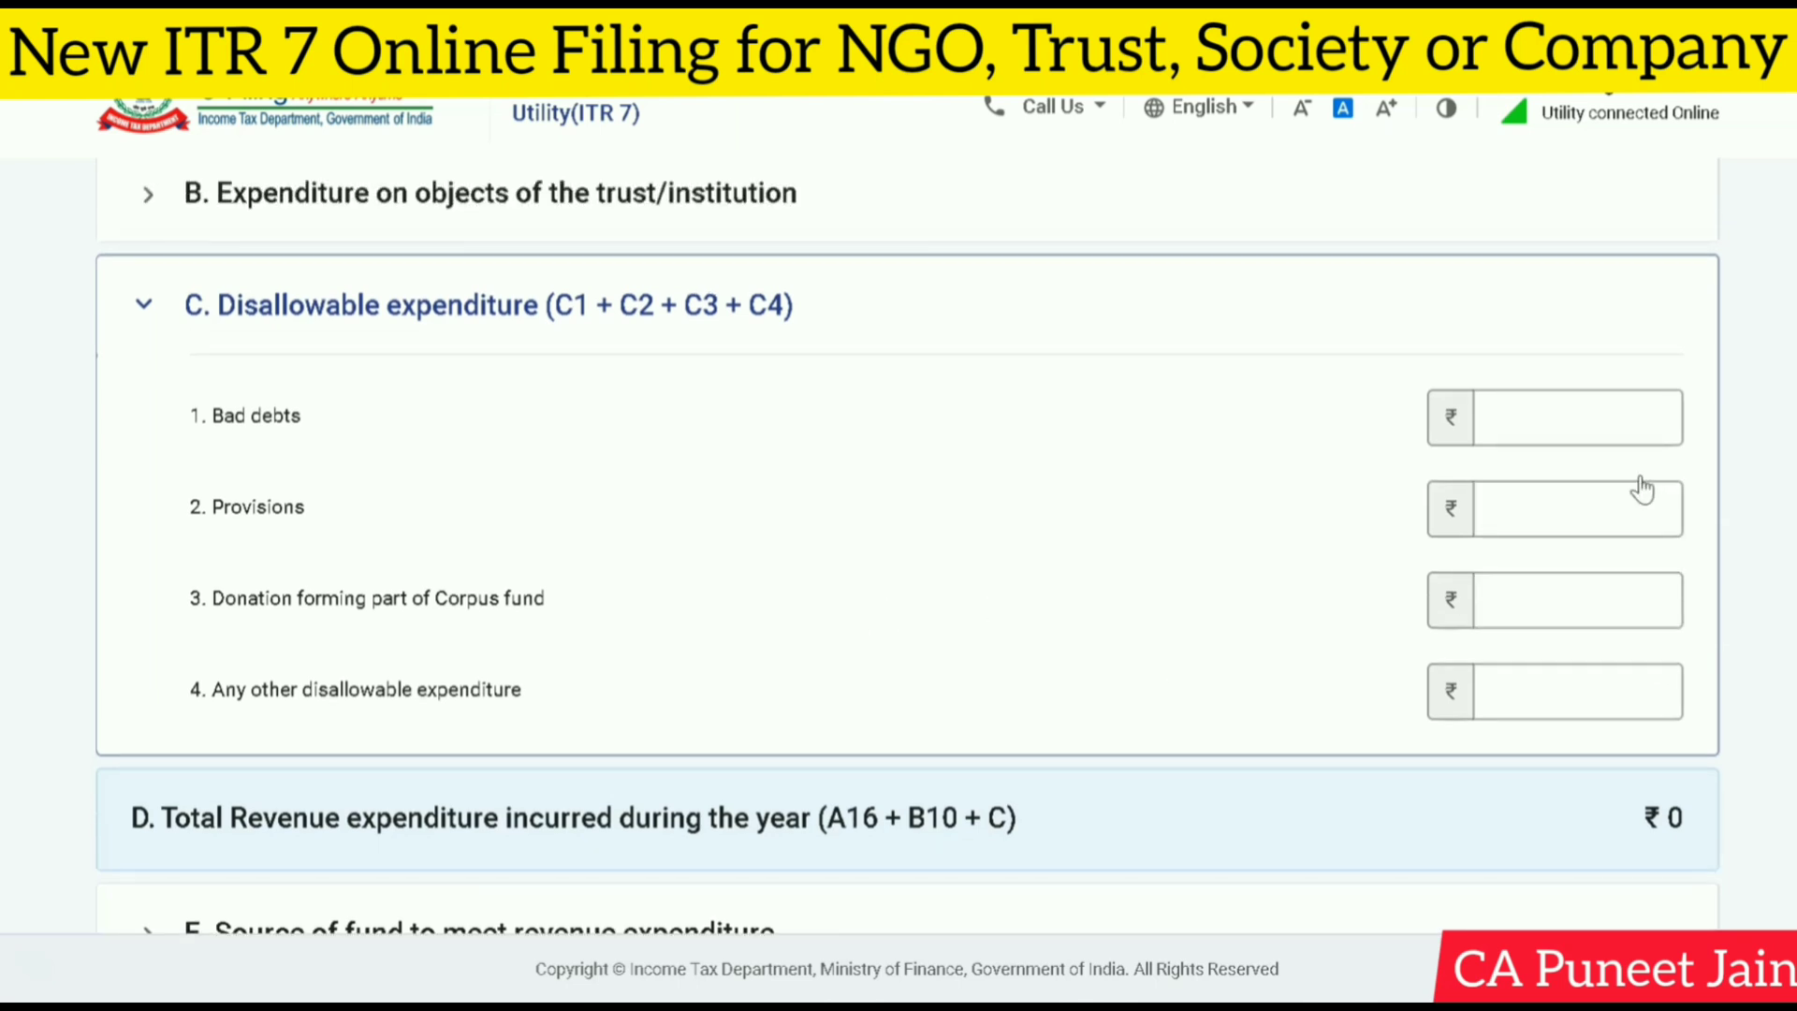
scroll(1648, 599, down, 1)
scroll(908, 562, down, 3)
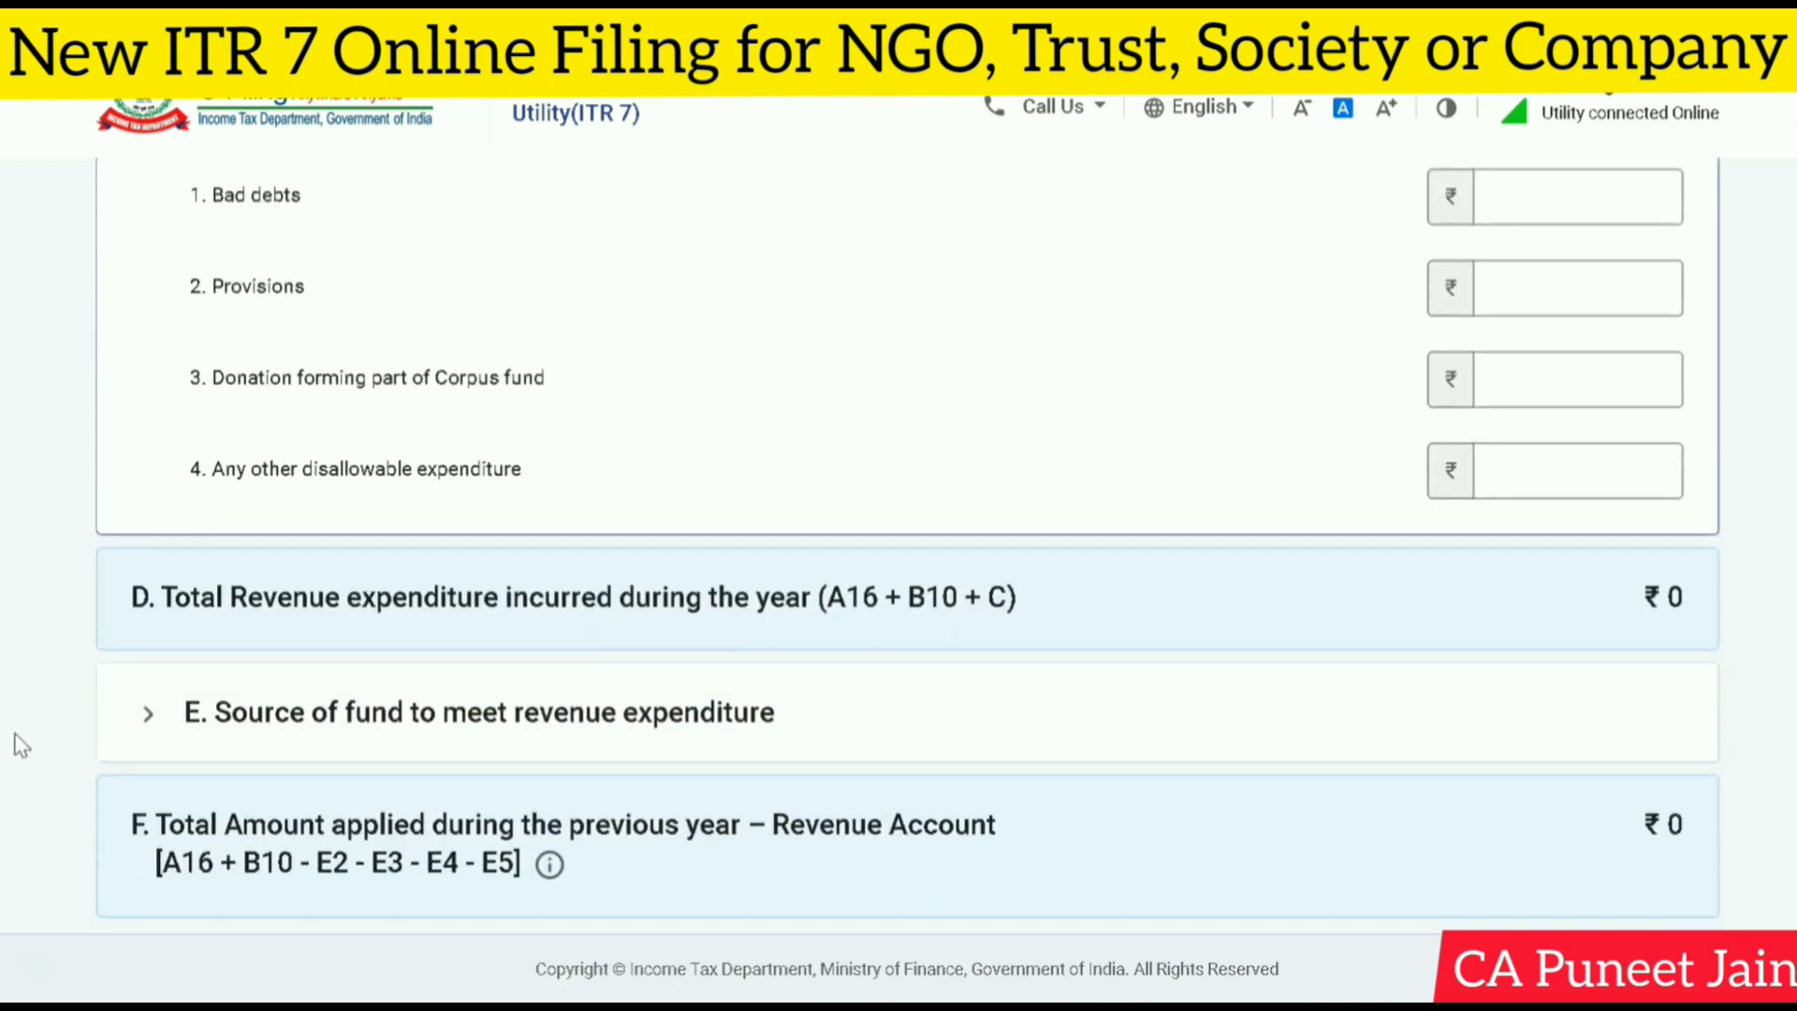
Step: Expand section E of Schedule ER and review the sources of fund to meet revenue expenditure
click(165, 732)
scroll(222, 727, up, 1)
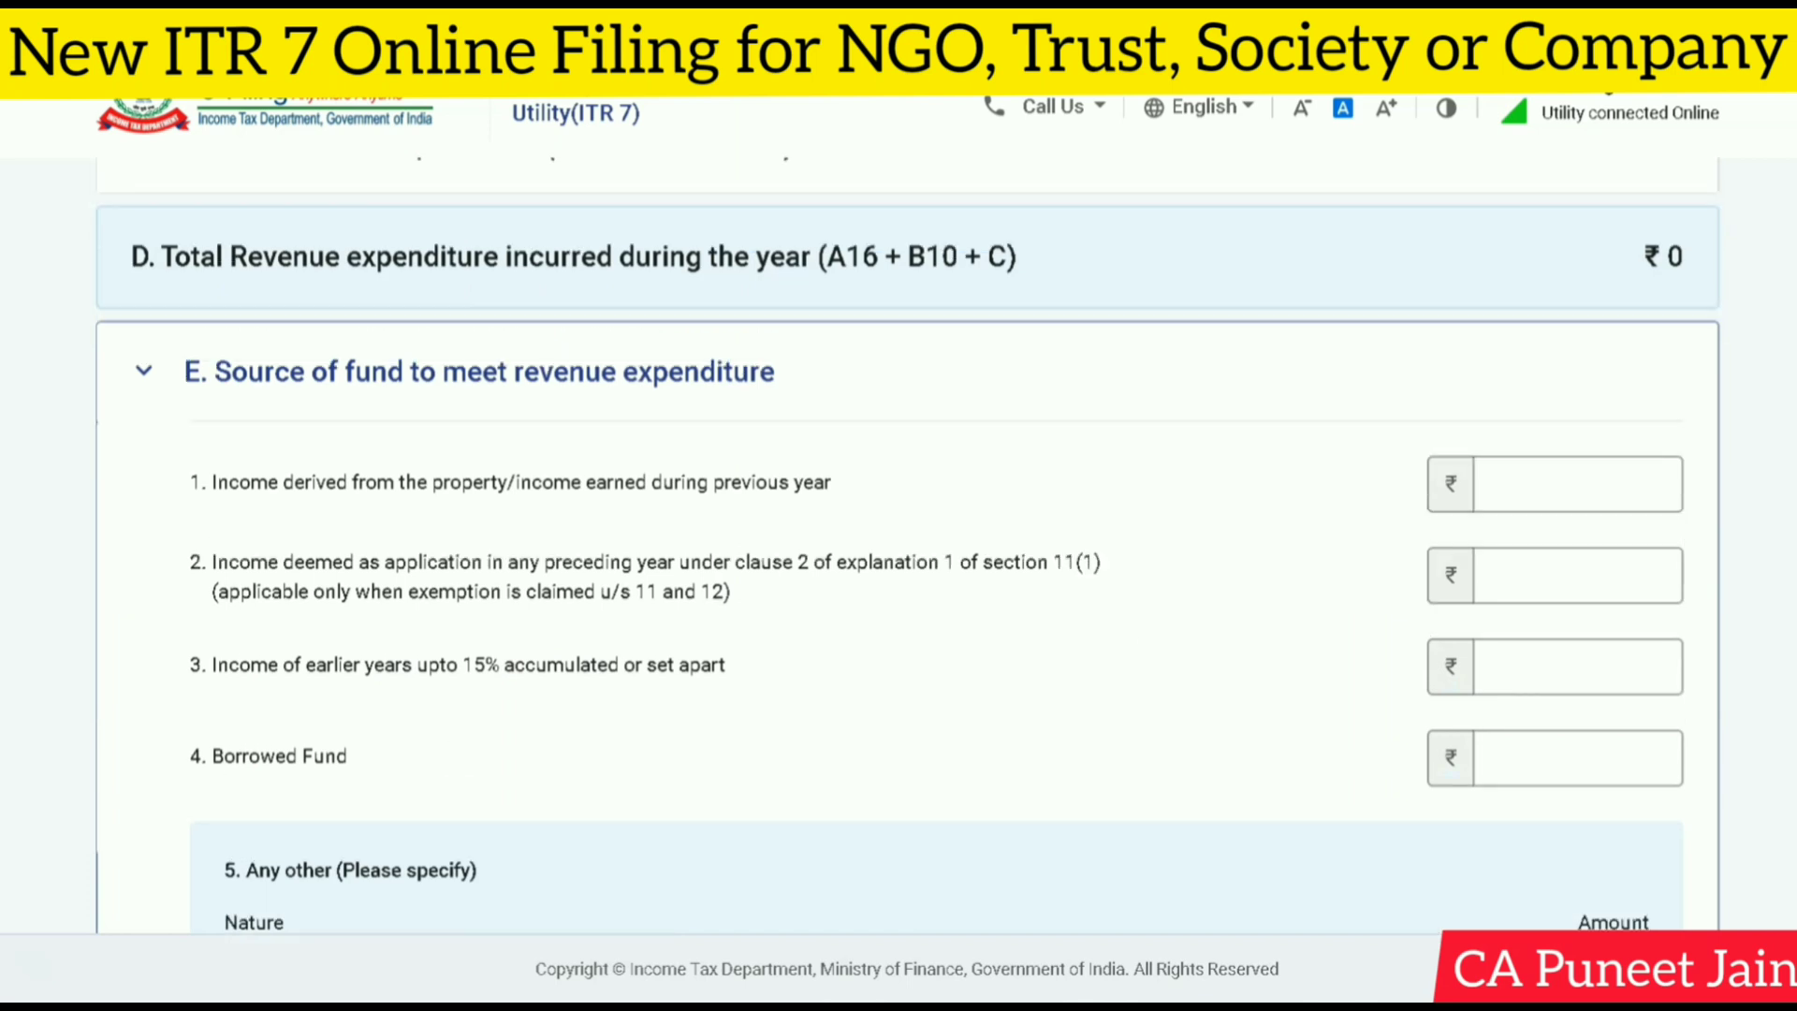